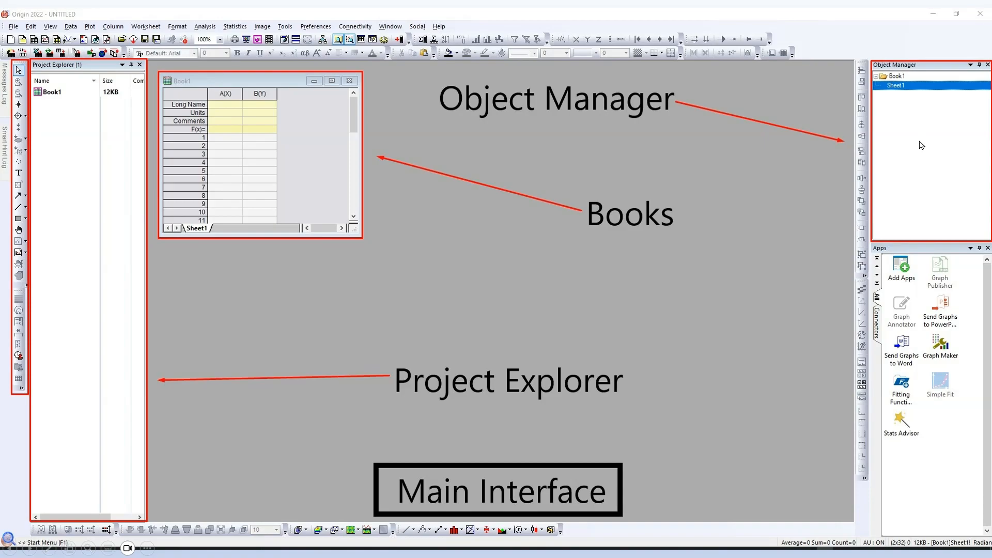
# Exit the PowerPoint slide show and launch Origin 2022.
pyautogui.click(441, 320)
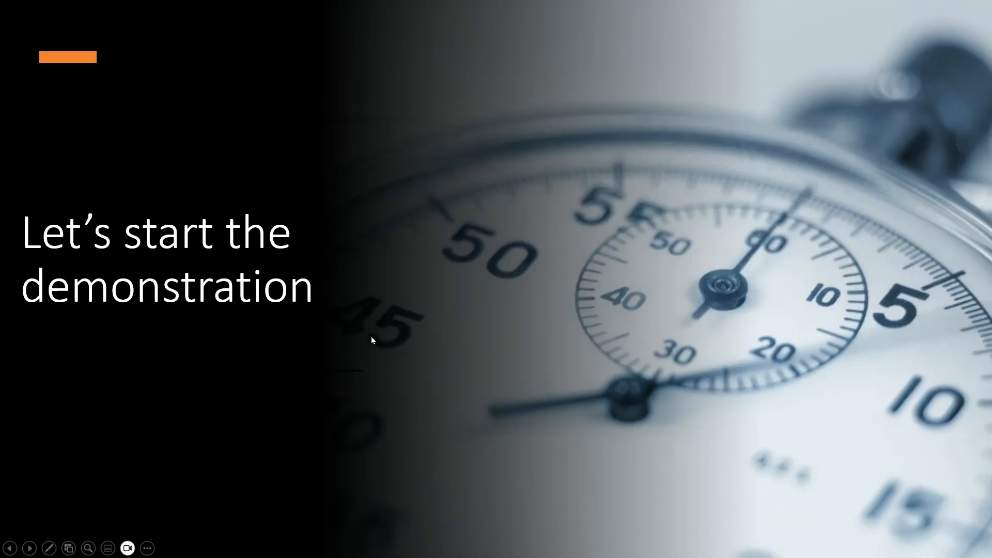
pyautogui.press('Escape')
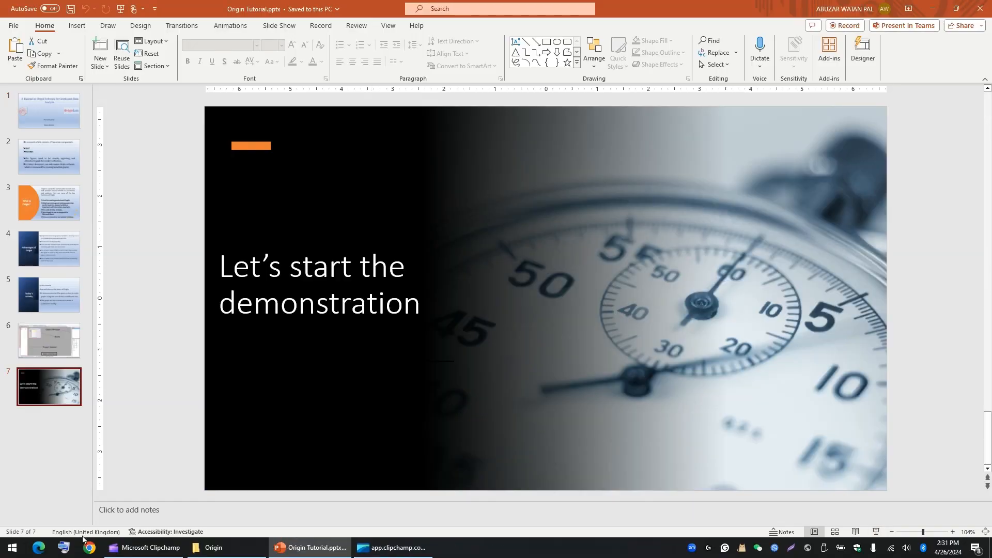
pyautogui.click(12, 547)
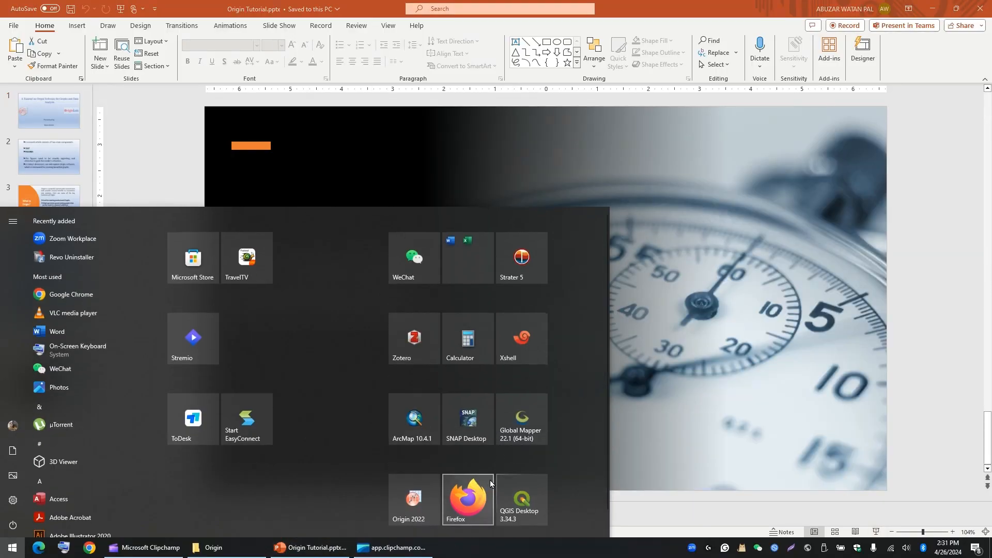
pyautogui.click(398, 497)
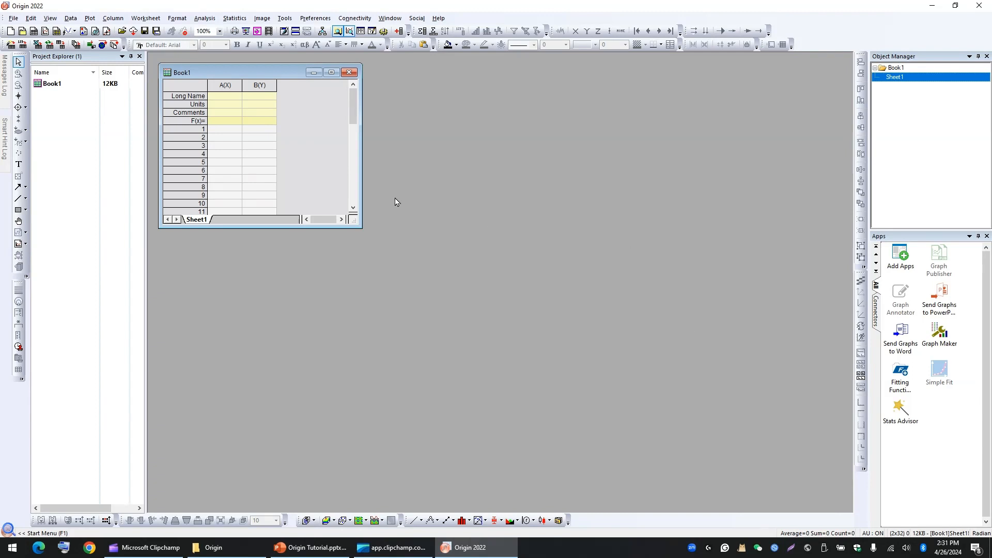
# Open Data.xlsx from the Origin folder in Excel and widen the Year and GWL columns A and B.
pyautogui.click(223, 547)
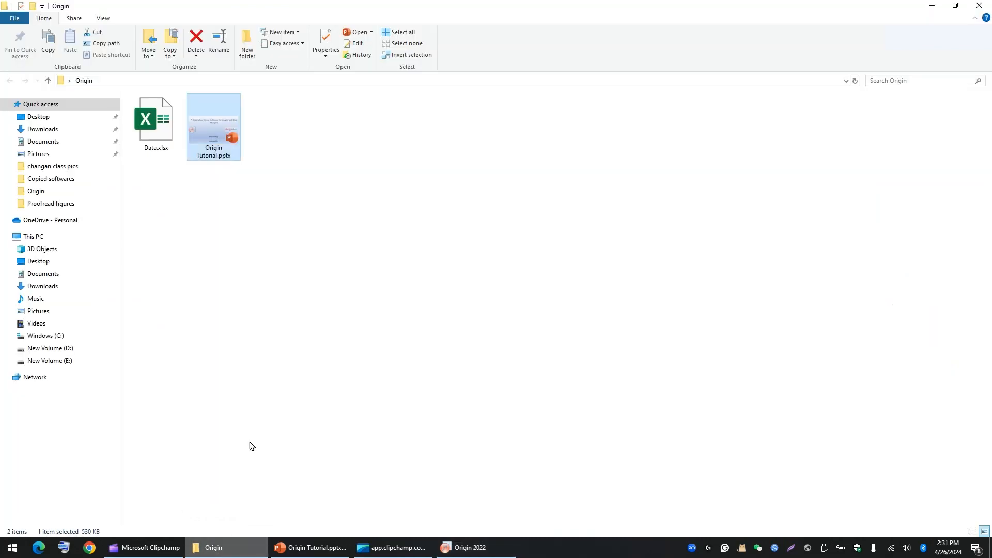
pyautogui.click(158, 123)
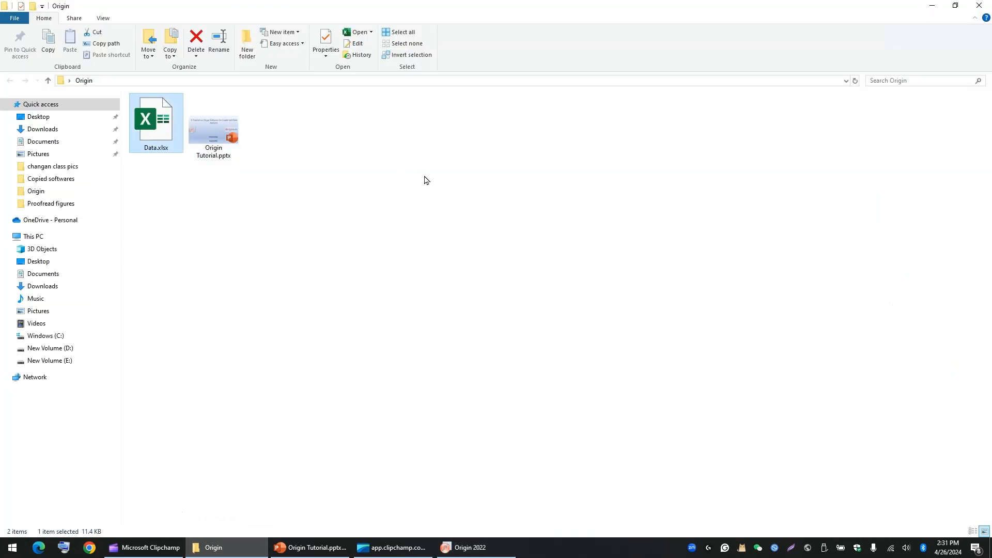
pyautogui.doubleClick(163, 138)
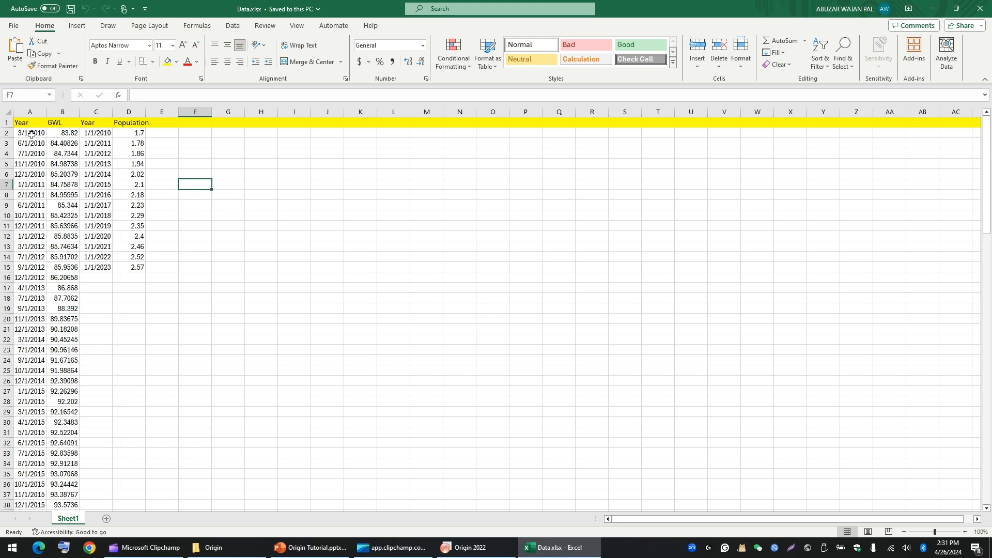
pyautogui.doubleClick(79, 111)
pyautogui.moveTo(45, 111); pyautogui.dragTo(79, 338)
# Examine the GWL and Population columns with their Year columns, including the first and last record of each series.
pyautogui.moveTo(163, 123); pyautogui.dragTo(163, 225)
pyautogui.moveTo(74, 123); pyautogui.dragTo(79, 277)
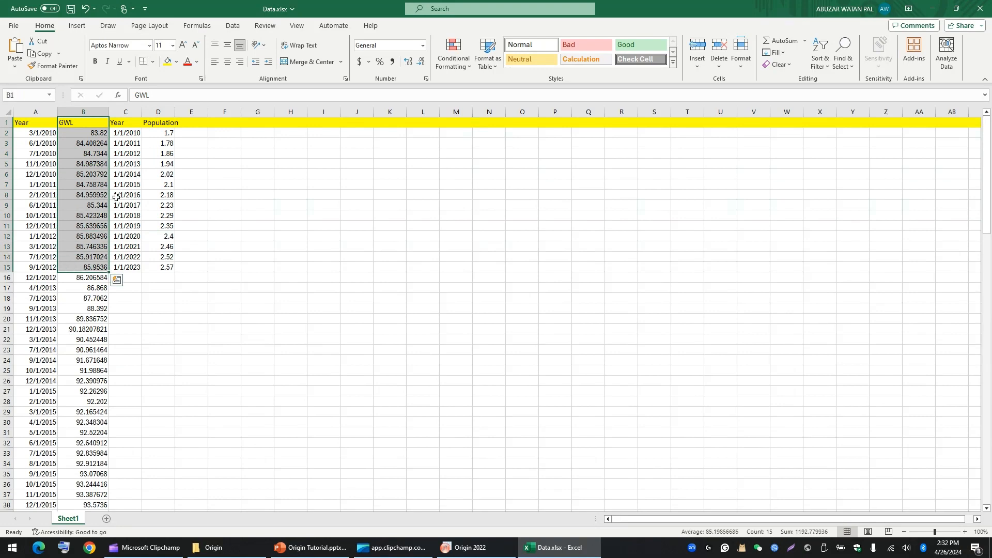
pyautogui.moveTo(162, 124); pyautogui.dragTo(163, 265)
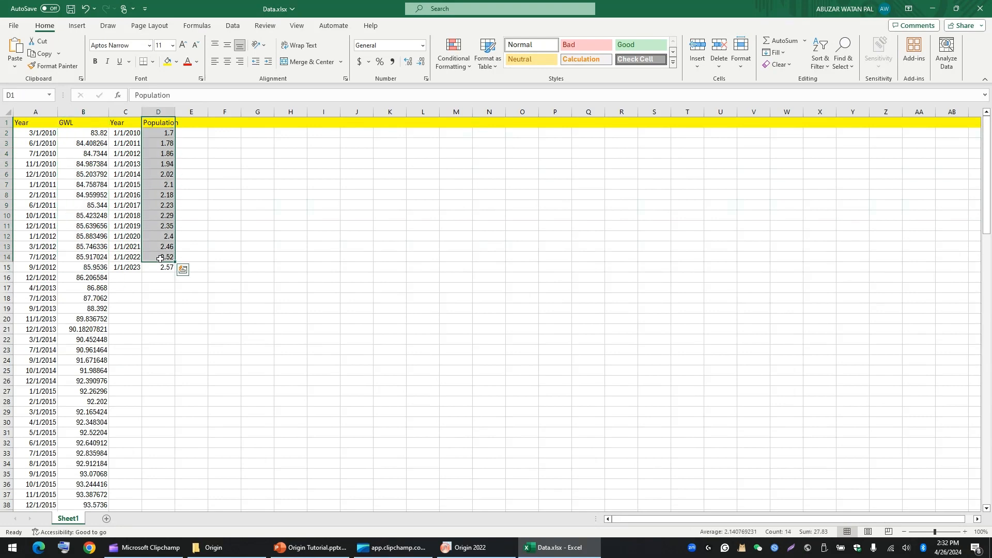
pyautogui.click(41, 133)
pyautogui.click(125, 133)
pyautogui.click(37, 133)
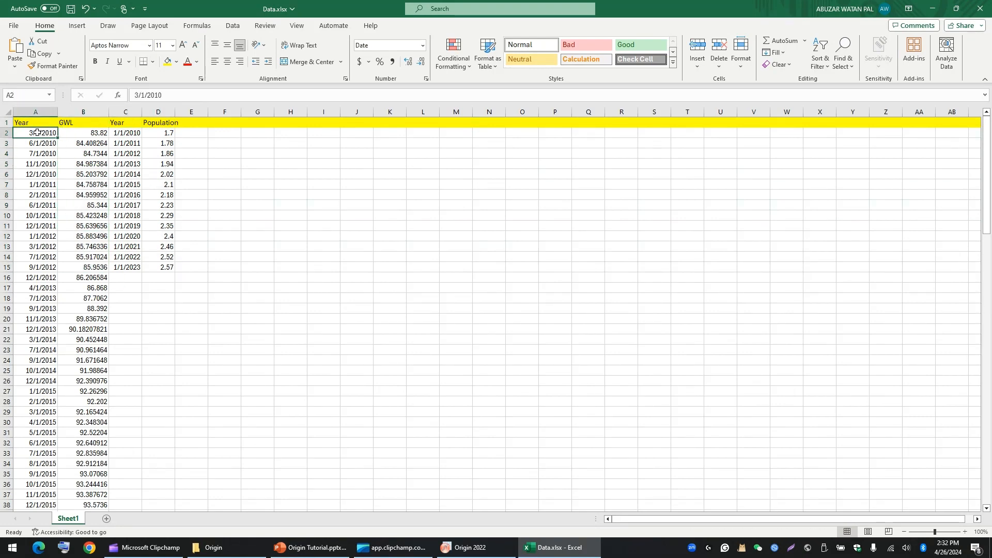
pyautogui.click(102, 133)
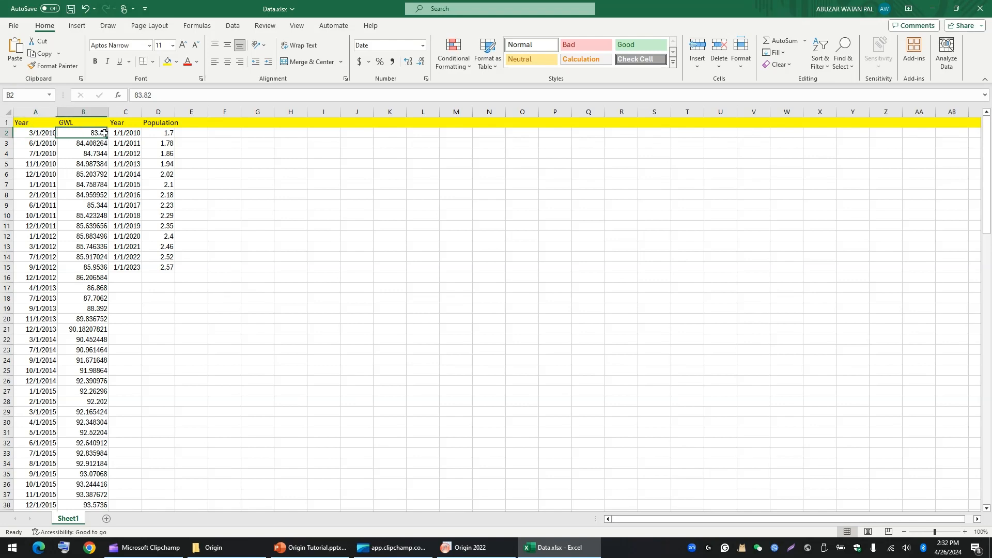
pyautogui.moveTo(988, 209); pyautogui.dragTo(988, 480)
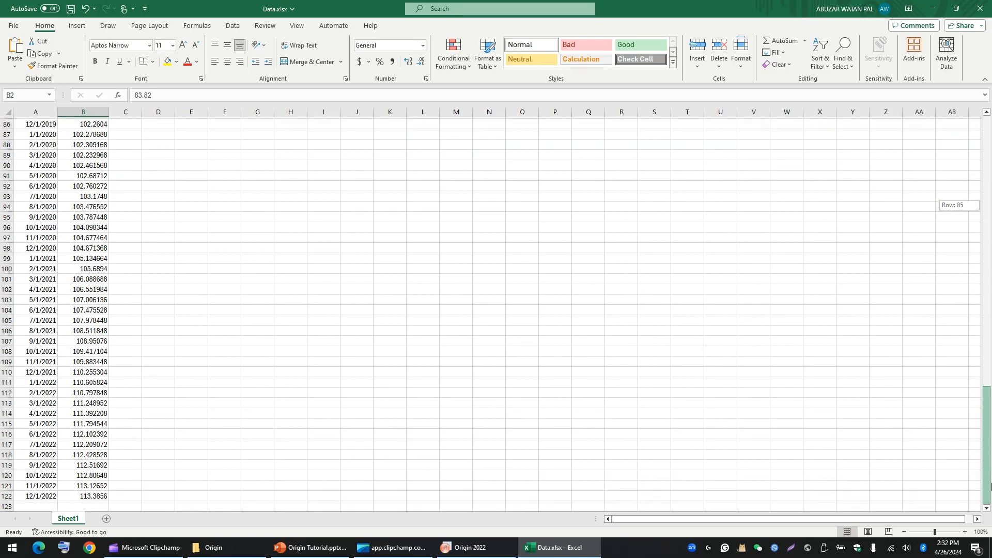
pyautogui.click(101, 496)
pyautogui.moveTo(988, 390); pyautogui.dragTo(988, 119)
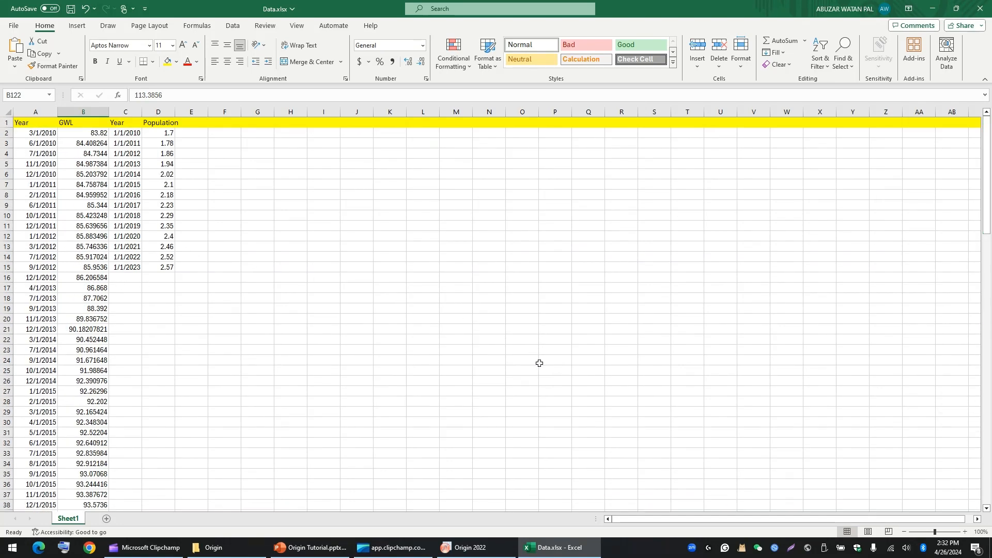
pyautogui.click(127, 134)
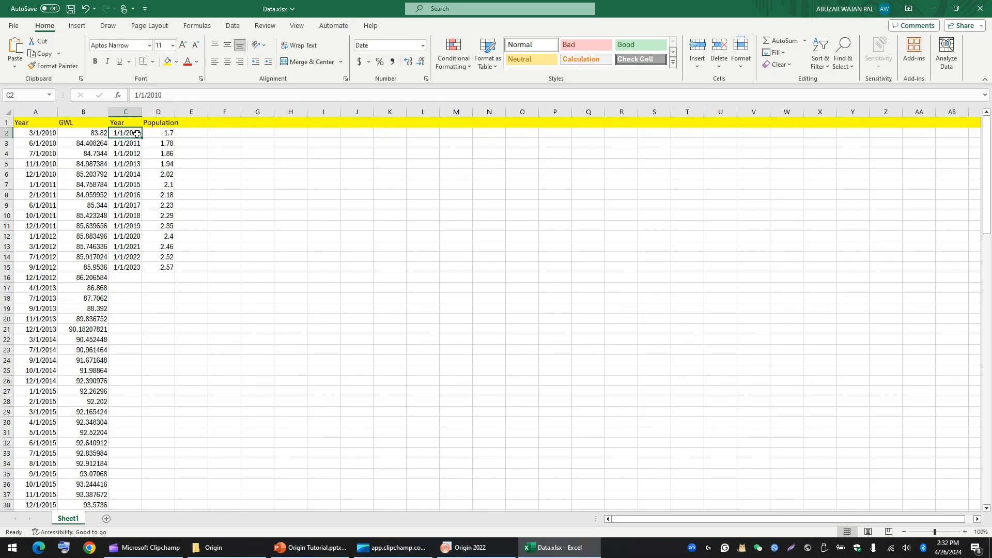
pyautogui.click(168, 133)
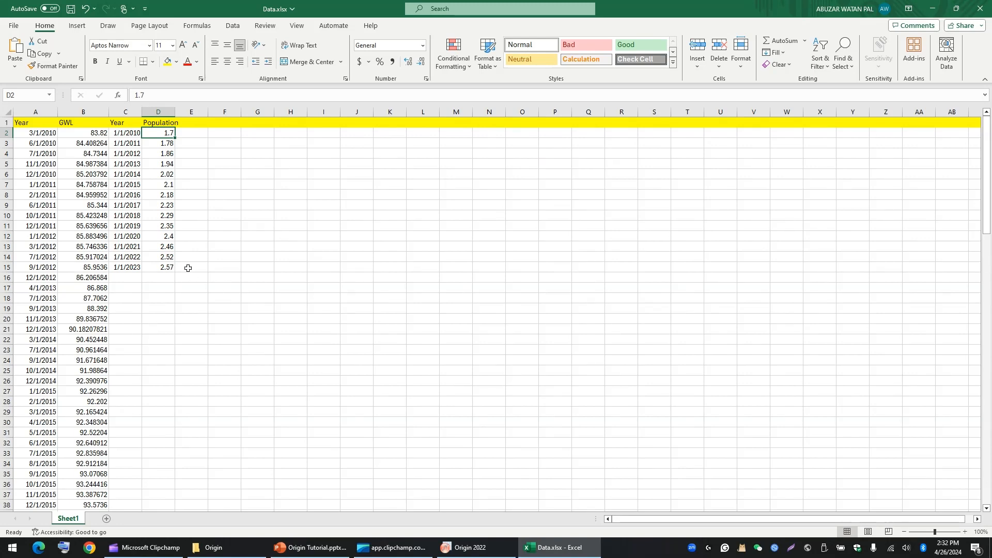
pyautogui.click(169, 268)
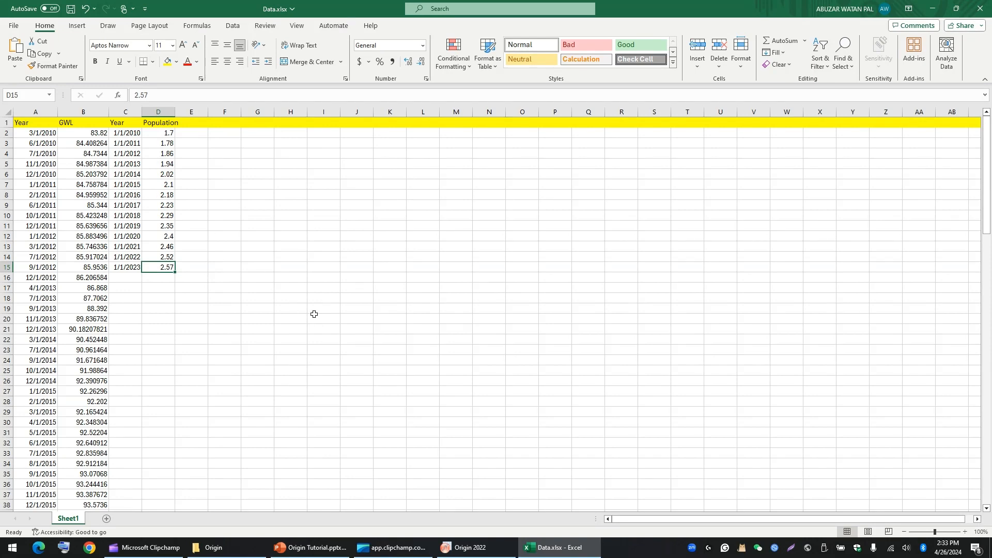
# Switch to Origin 2022 and connect Book1 to the Excel file Data.xlsx in the Origin folder.
pyautogui.click(475, 553)
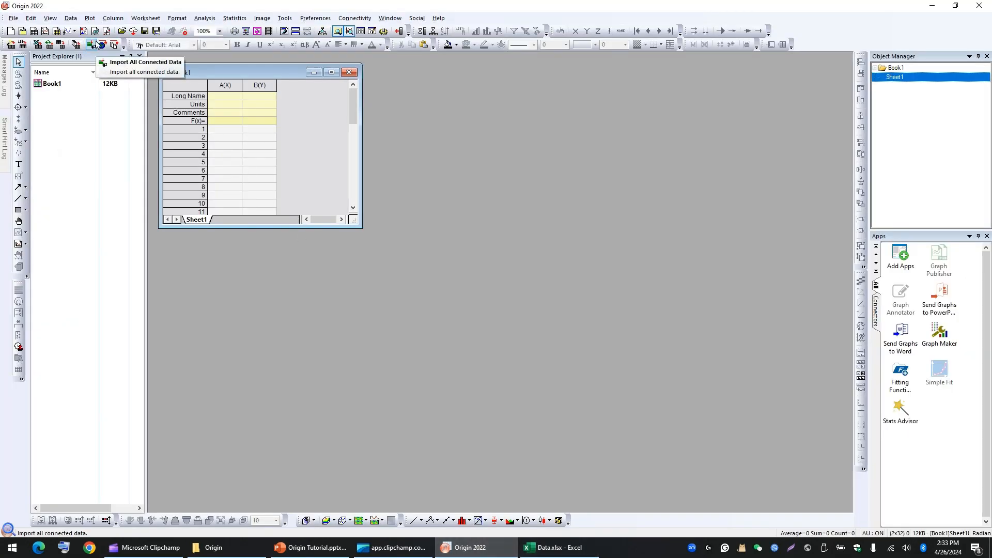
pyautogui.click(70, 19)
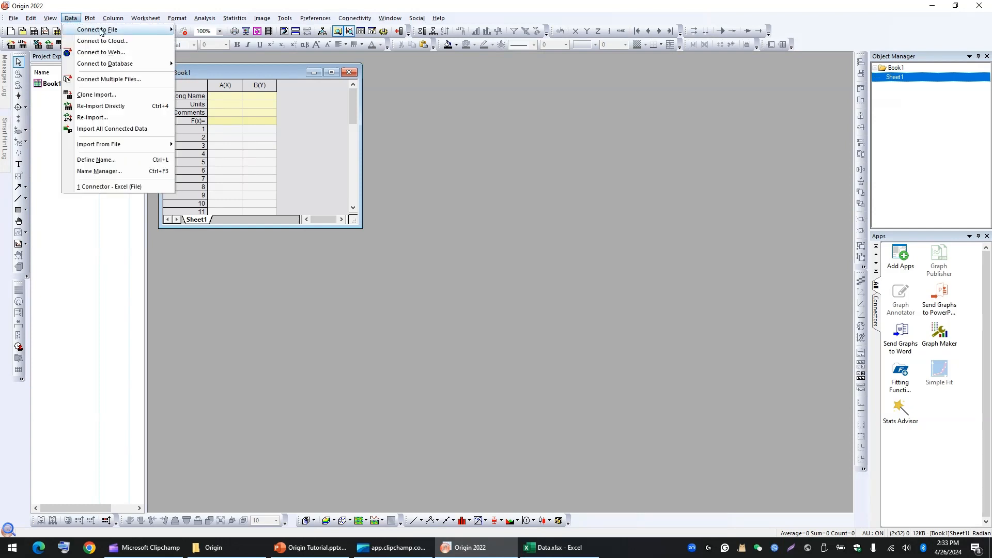
pyautogui.moveTo(132, 33)
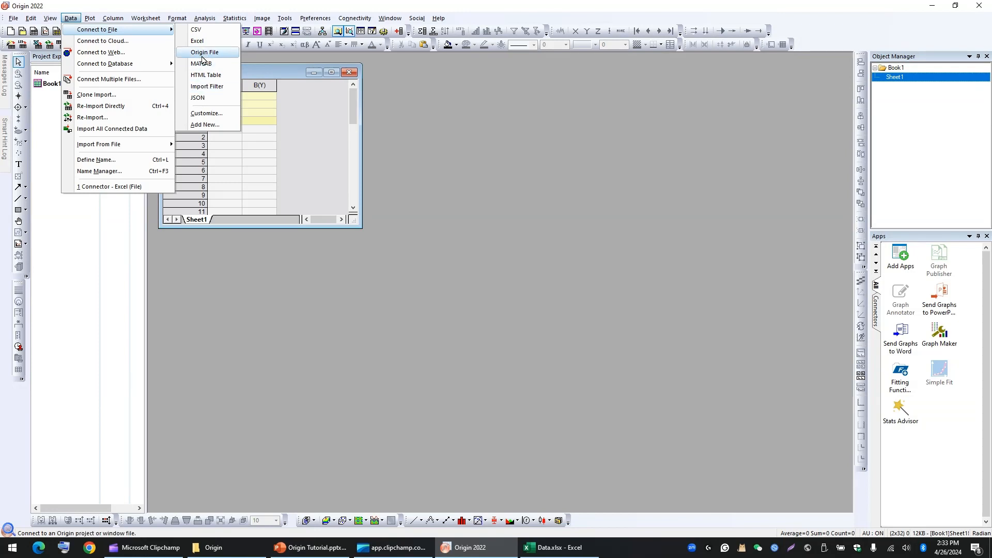
pyautogui.click(200, 44)
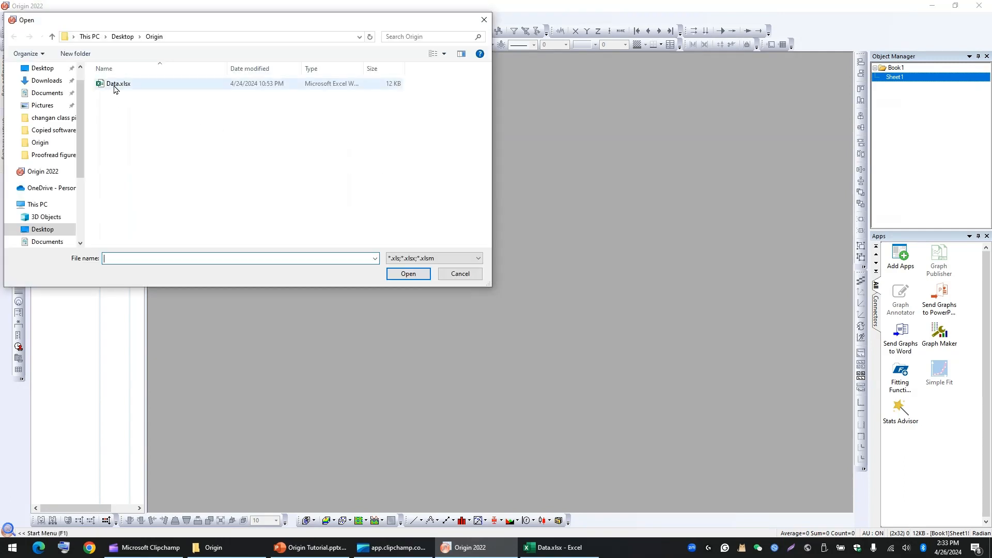
pyautogui.click(108, 83)
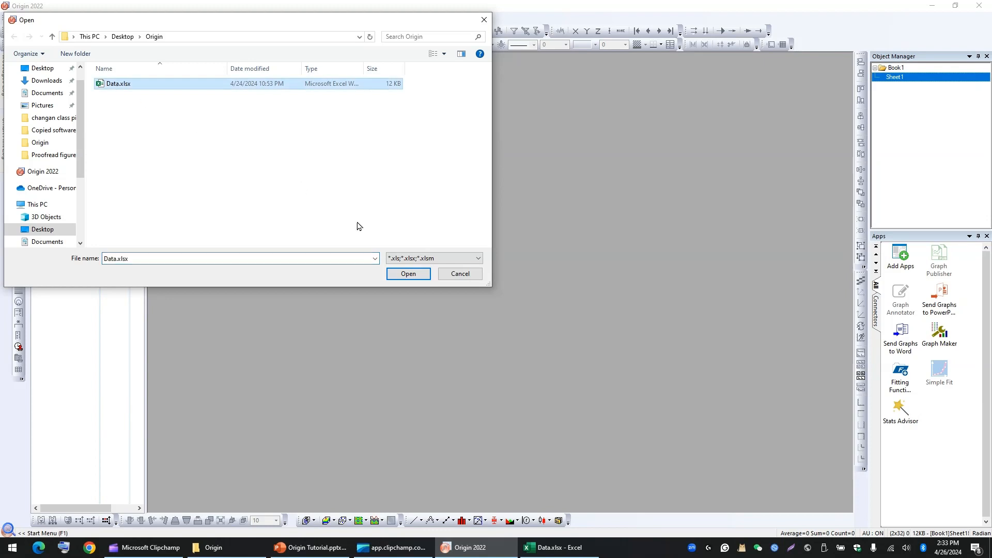
pyautogui.click(408, 273)
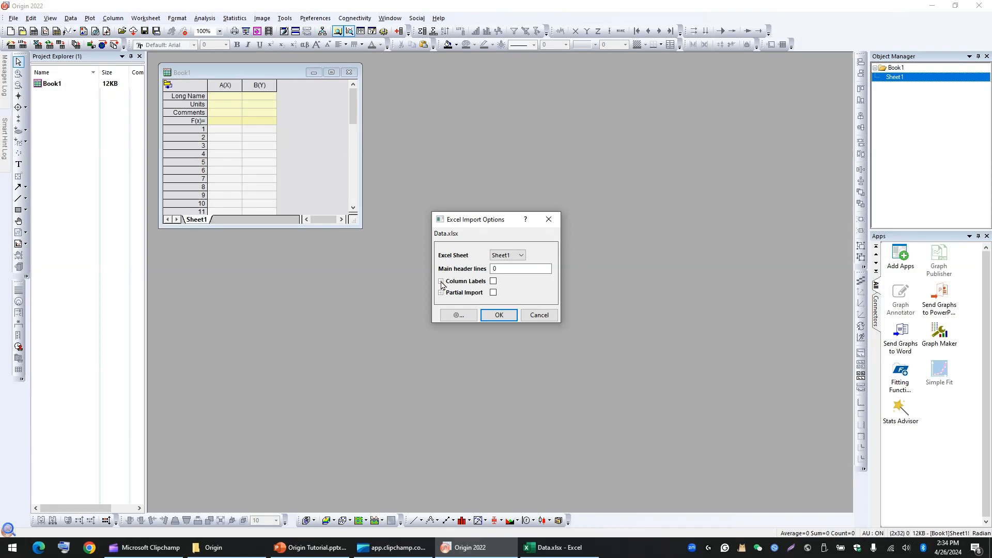
# Check the header row in Excel, then import Sheet1 into Origin with Column Labels enabled and row 1 as Long Names.
pyautogui.click(537, 548)
pyautogui.click(70, 124)
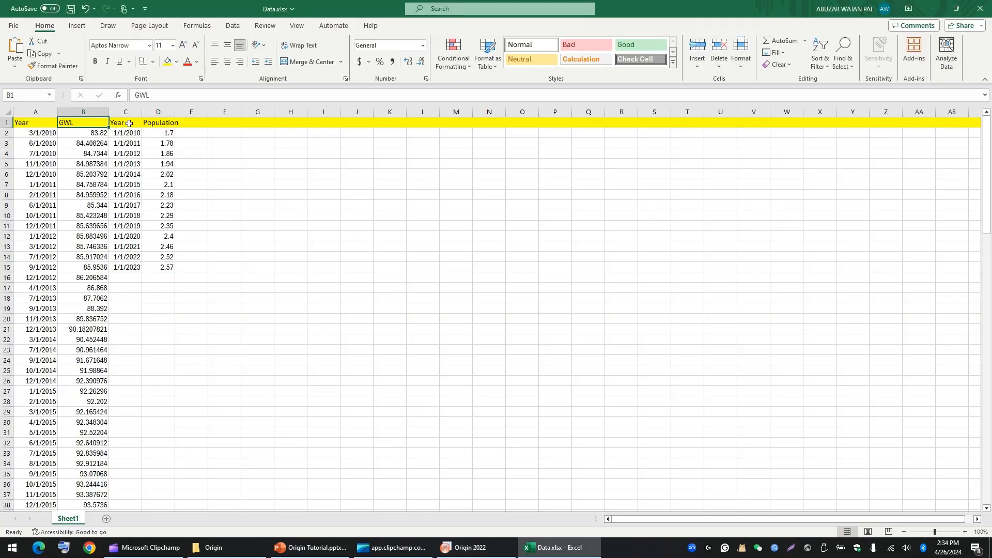
pyautogui.click(129, 123)
pyautogui.click(160, 123)
pyautogui.click(465, 547)
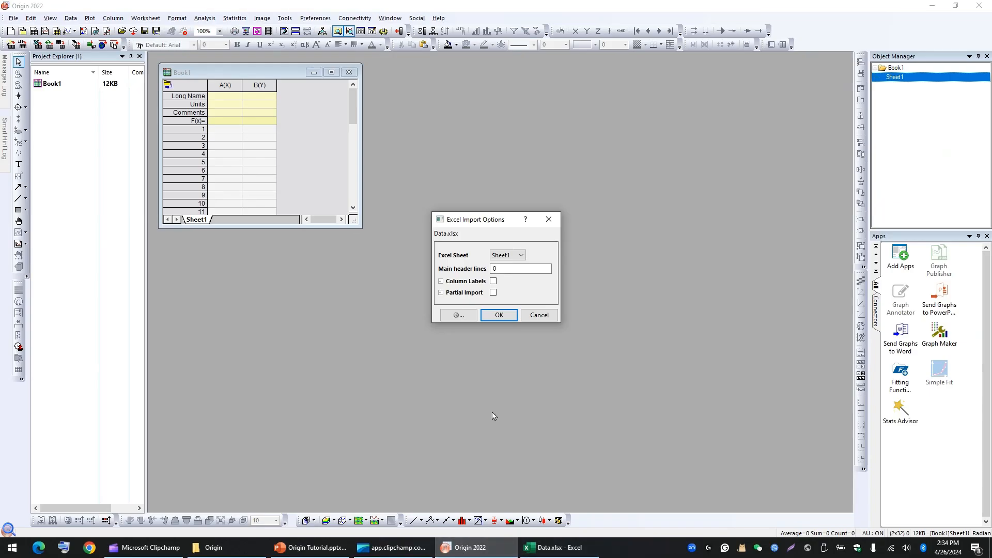
pyautogui.click(493, 280)
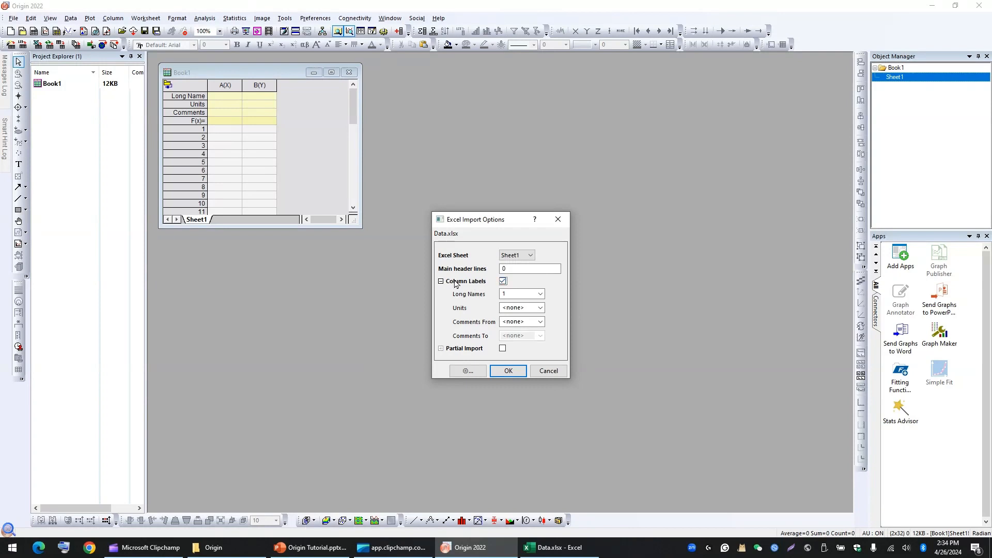
pyautogui.click(509, 371)
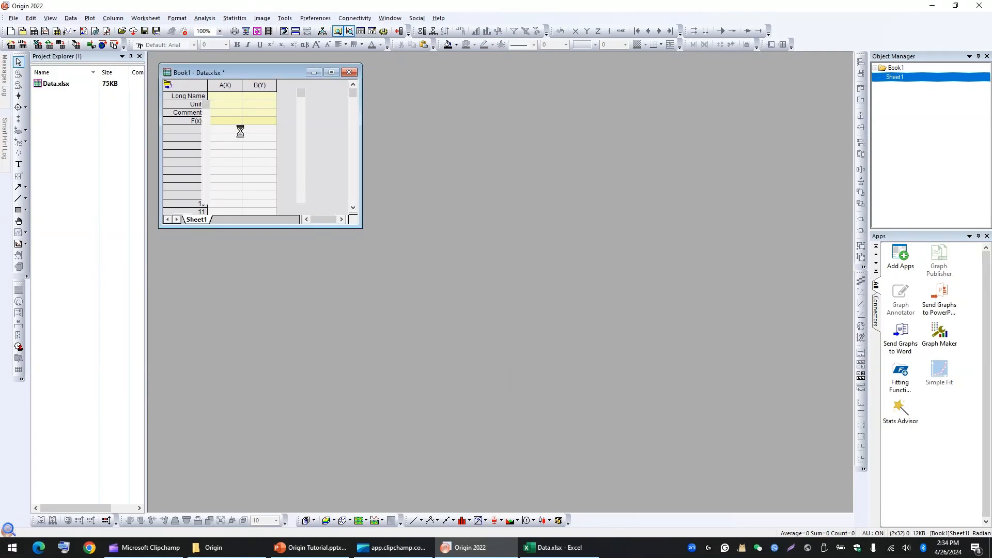
# Enlarge the Book1 window to show all four imported columns and look through the rows.
pyautogui.moveTo(362, 227); pyautogui.dragTo(703, 470)
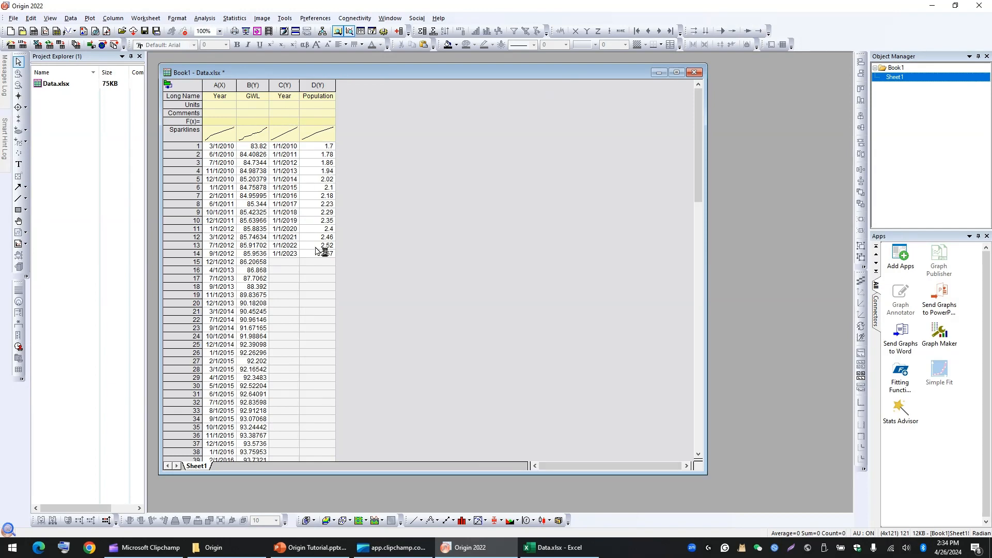
pyautogui.scroll(-20, 312, 271)
pyautogui.scroll(20, 312, 274)
# Set the second Year column (C) as an X column for the Population data.
pyautogui.click(223, 100)
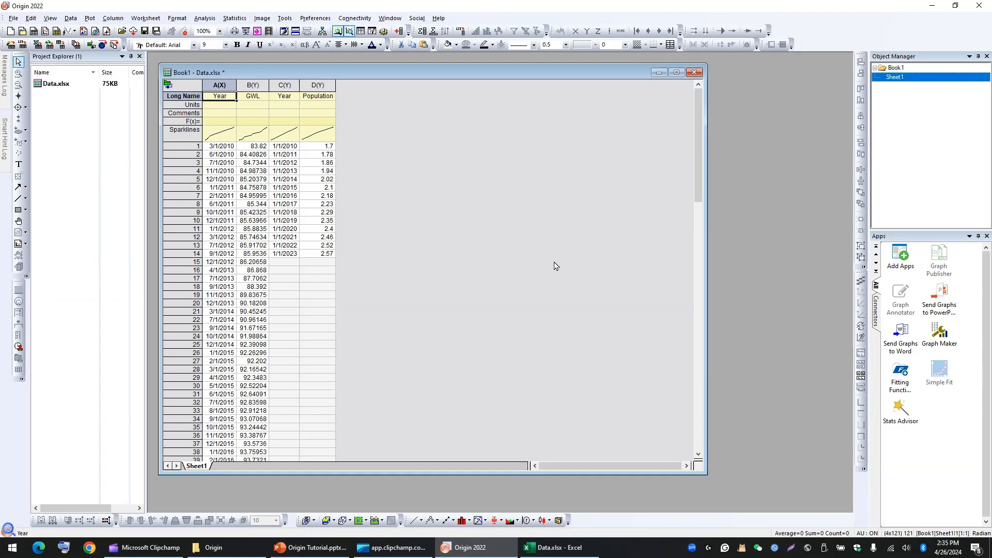
pyautogui.click(253, 101)
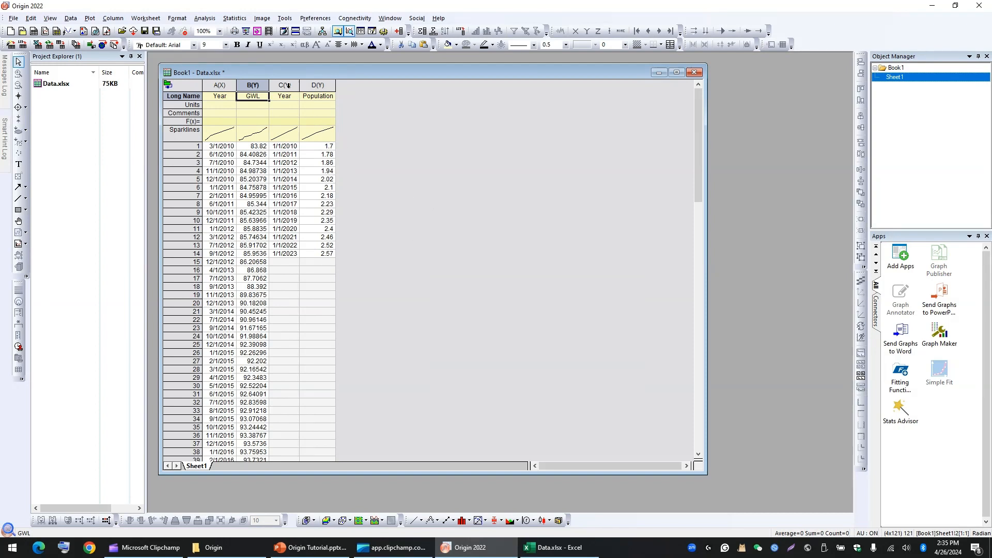
pyautogui.click(283, 99)
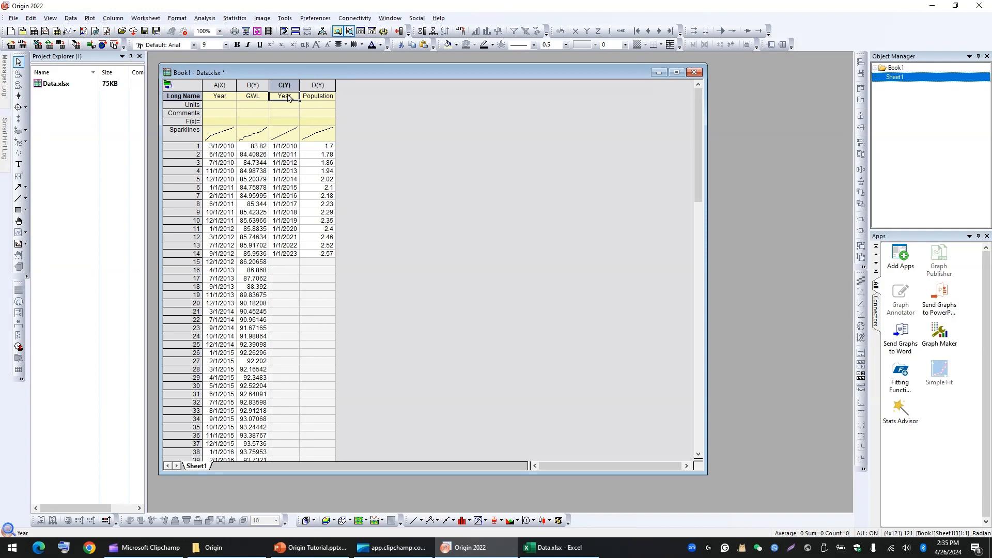
pyautogui.click(287, 84)
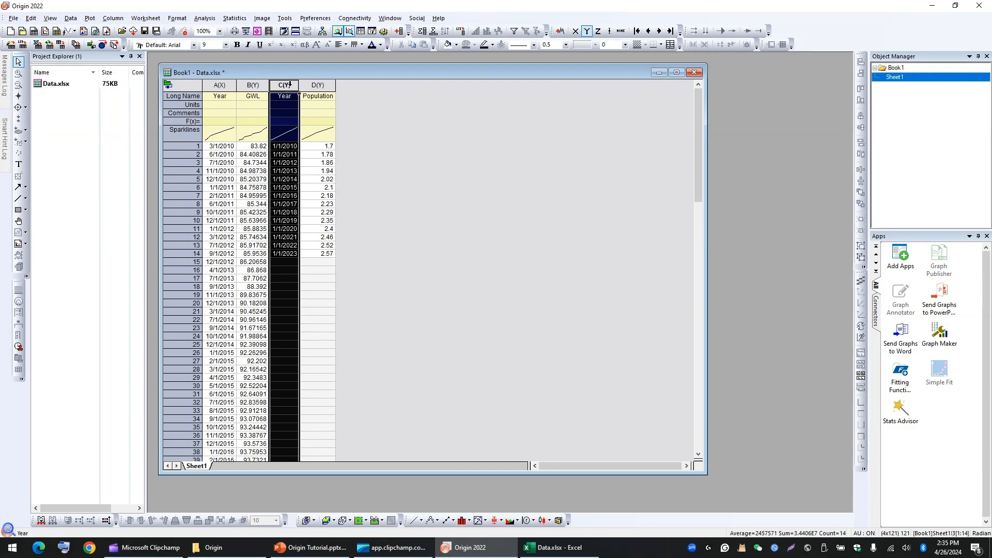
pyautogui.click(577, 35)
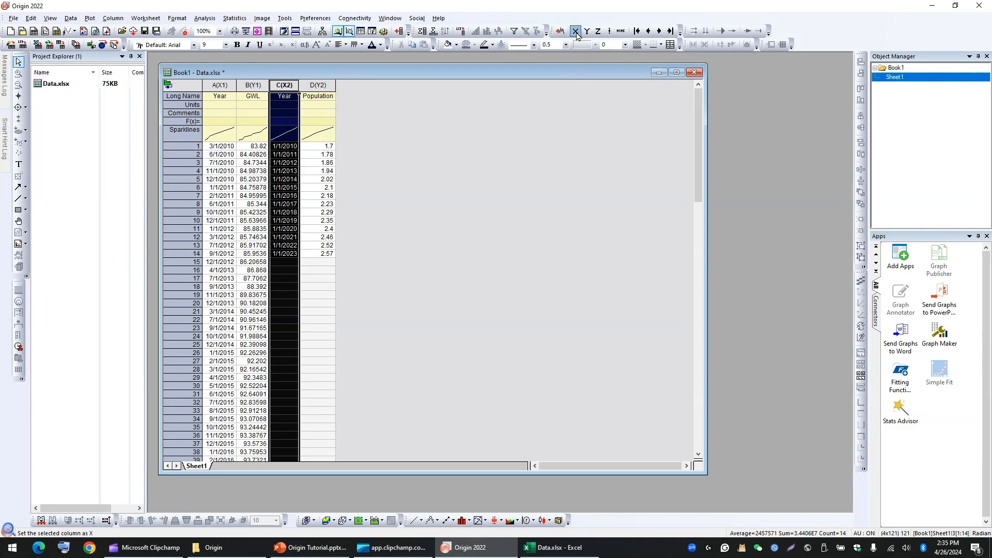
pyautogui.click(377, 146)
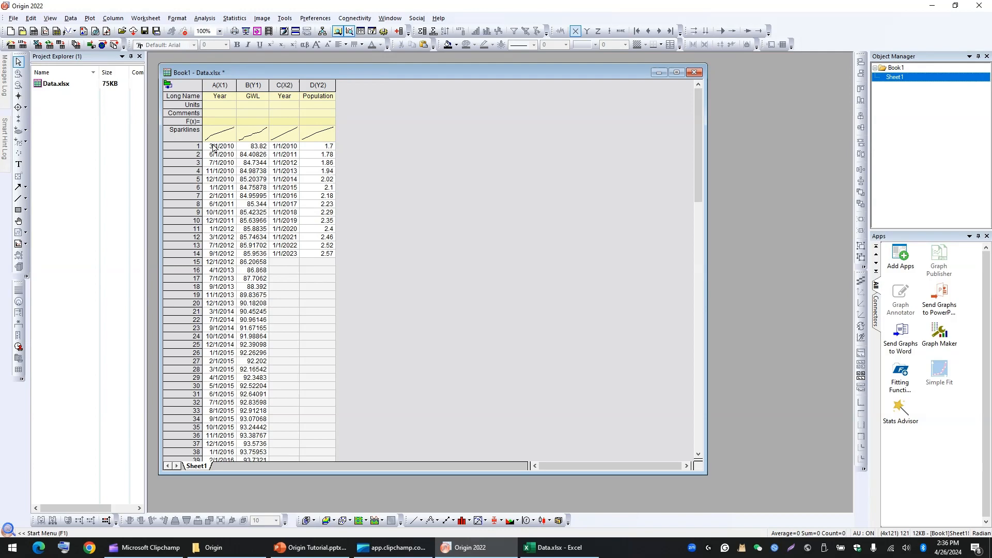
# Select the entire Book1 worksheet, plot it as a Basic 2D scatter graph, and maximize the graph window.
pyautogui.moveTo(215, 149); pyautogui.dragTo(320, 439)
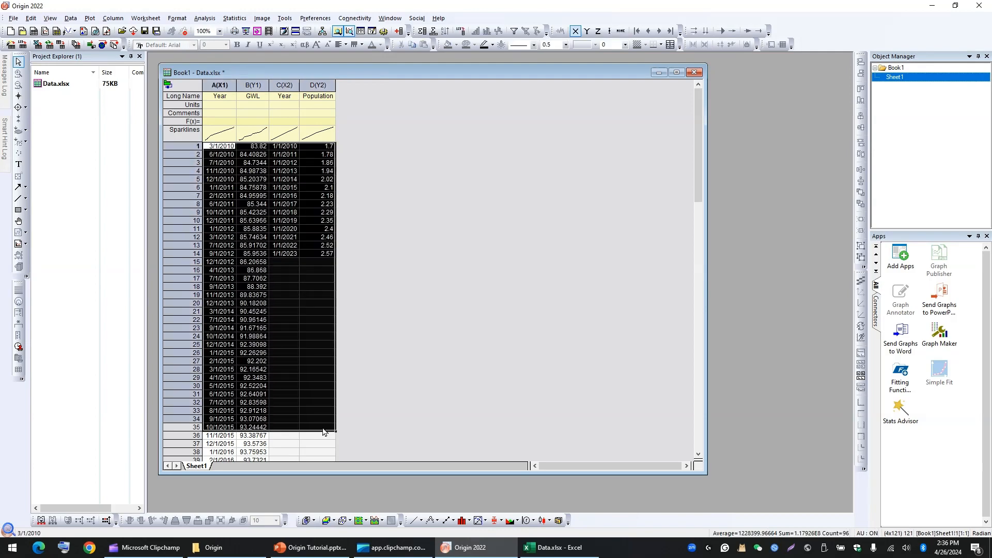
pyautogui.click(300, 295)
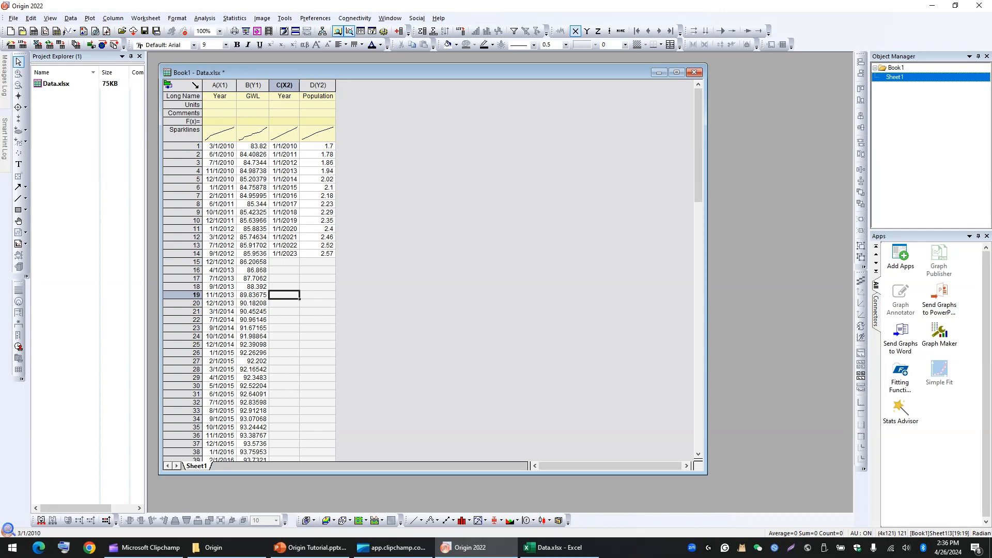
pyautogui.hotkey('ctrl', 'a')
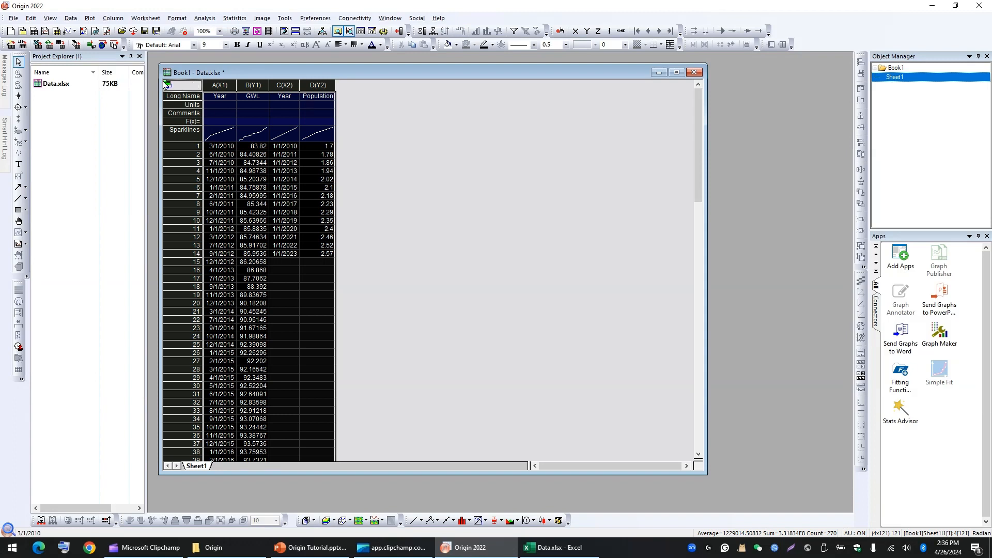
pyautogui.click(89, 19)
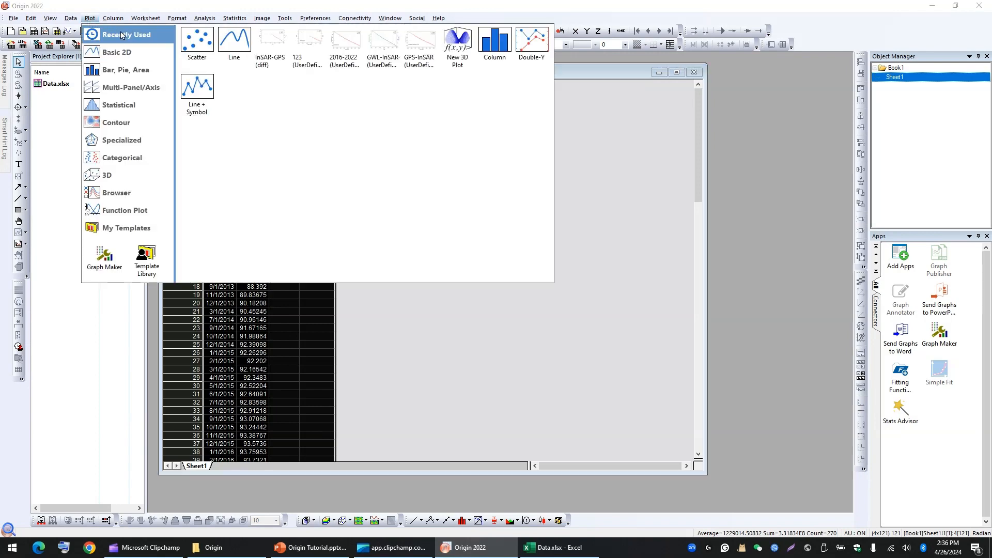
pyautogui.moveTo(133, 53)
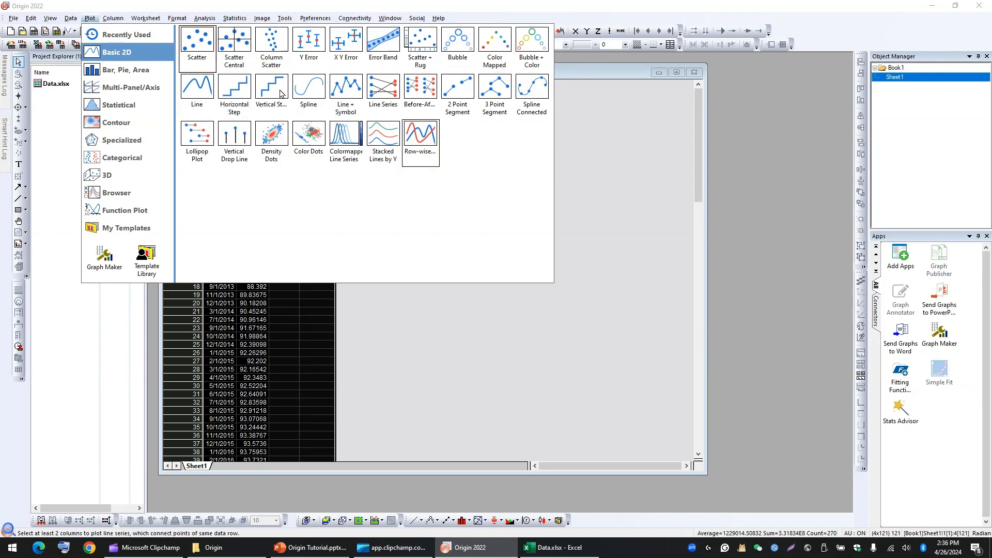
pyautogui.moveTo(98, 75)
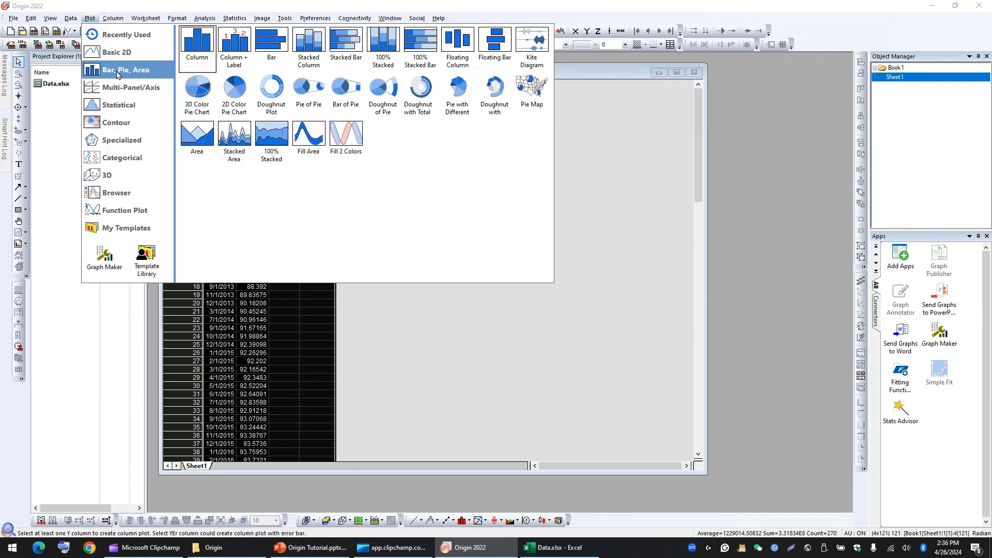
pyautogui.moveTo(123, 92)
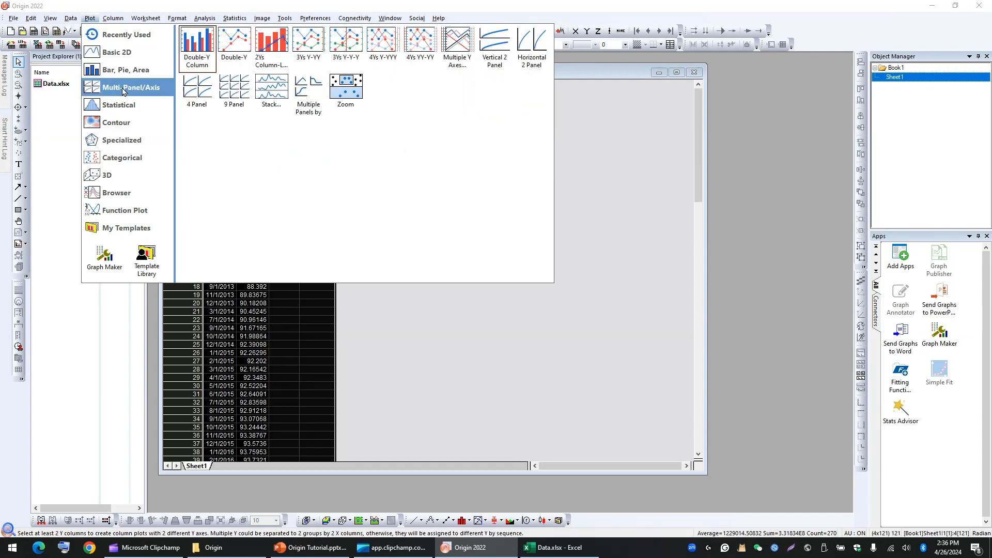
pyautogui.moveTo(140, 128)
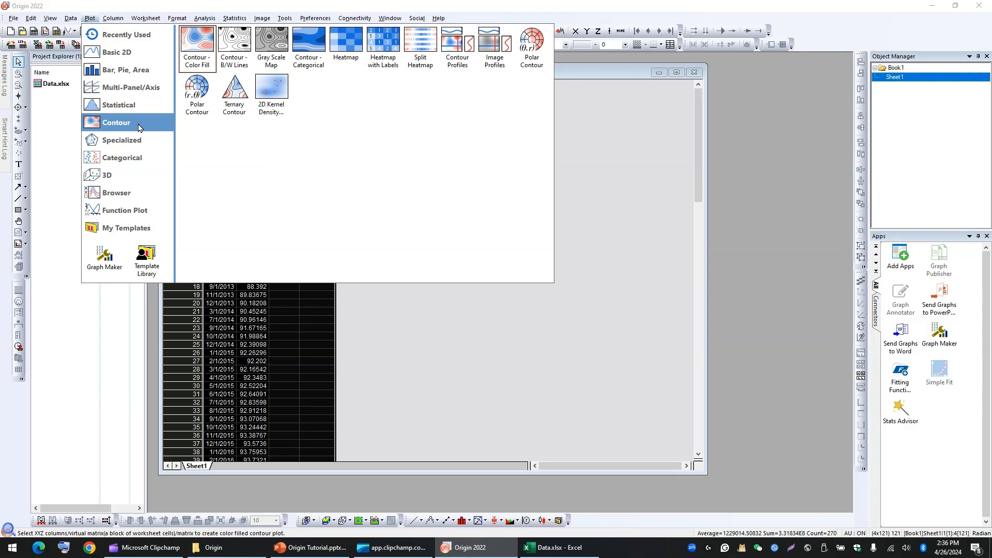
pyautogui.moveTo(113, 177)
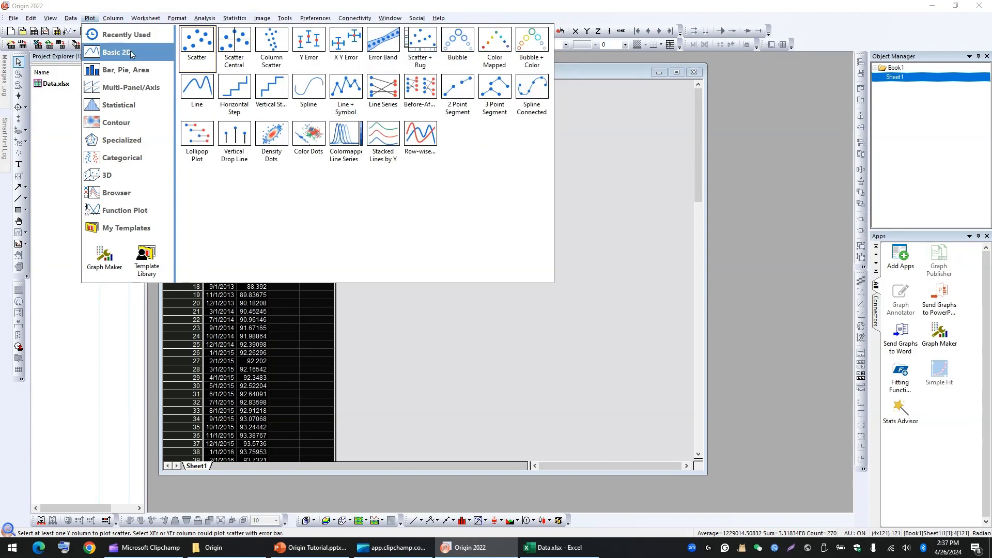
pyautogui.click(201, 44)
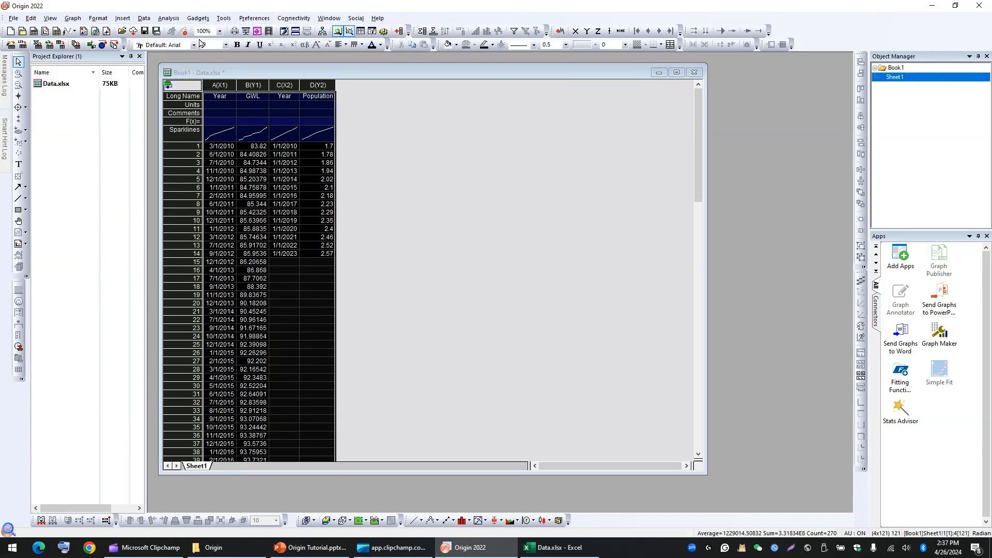
pyautogui.click(457, 141)
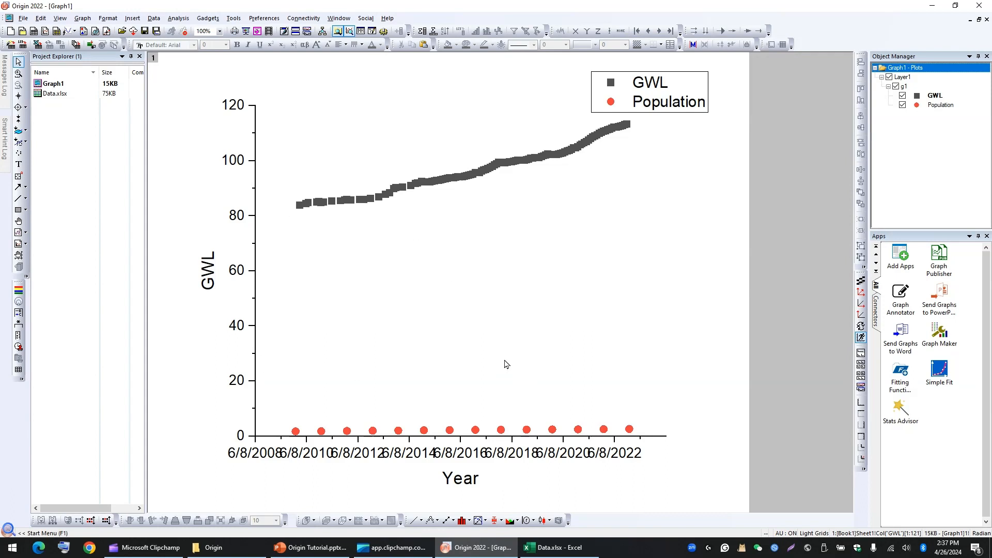
# Reduce the height of the graph layer by lowering its upper edge so the date tick labels no longer overlap.
pyautogui.click(433, 290)
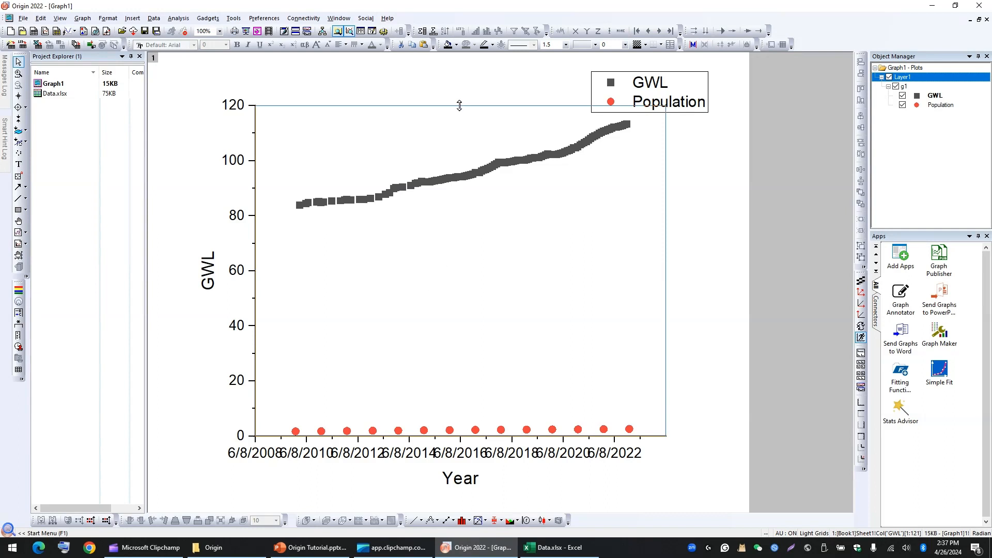
pyautogui.moveTo(459, 105); pyautogui.dragTo(455, 211)
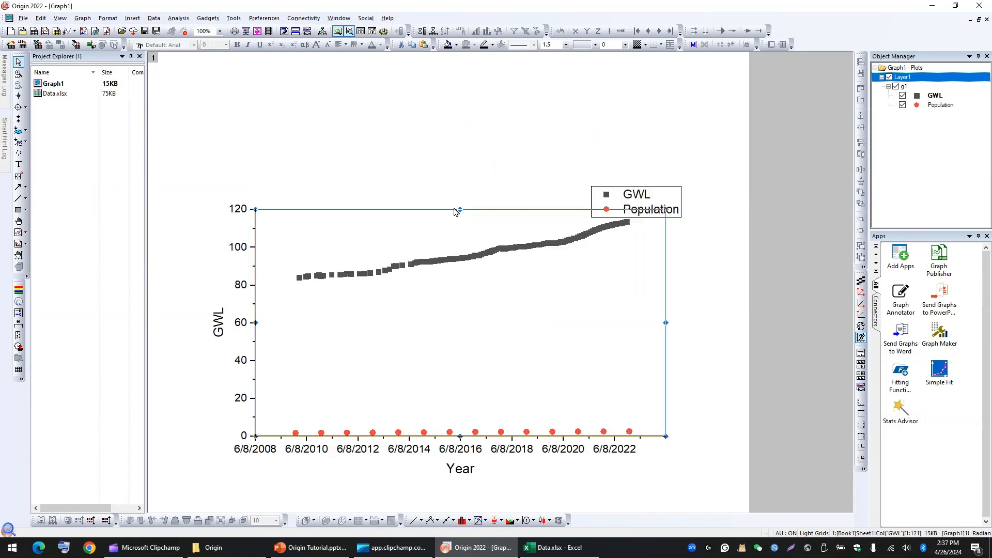
pyautogui.click(702, 304)
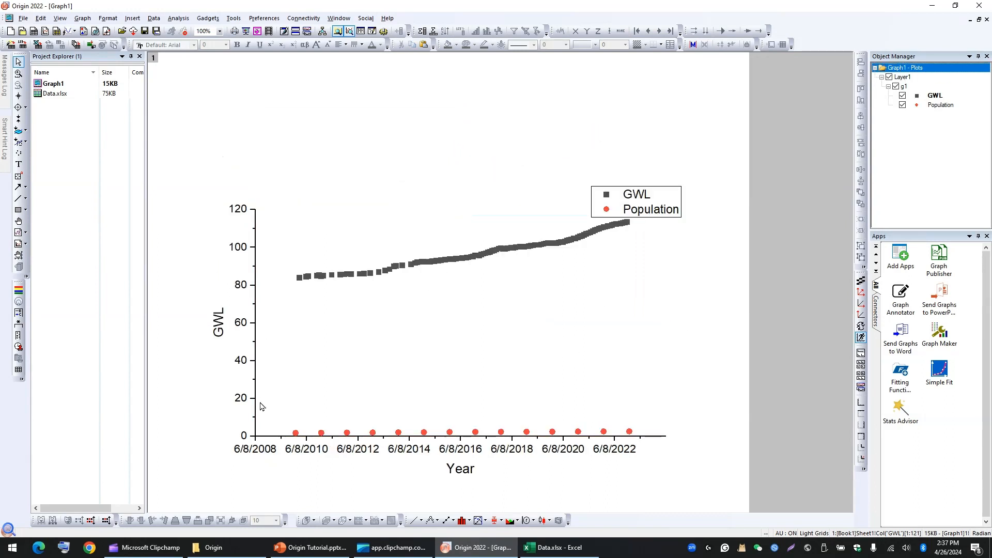
# Move the GWL and Population legend to the empty area above the left part of the plot.
pyautogui.keyDown('ctrl'); pyautogui.scroll(1, 455, 369); pyautogui.keyUp('ctrl')
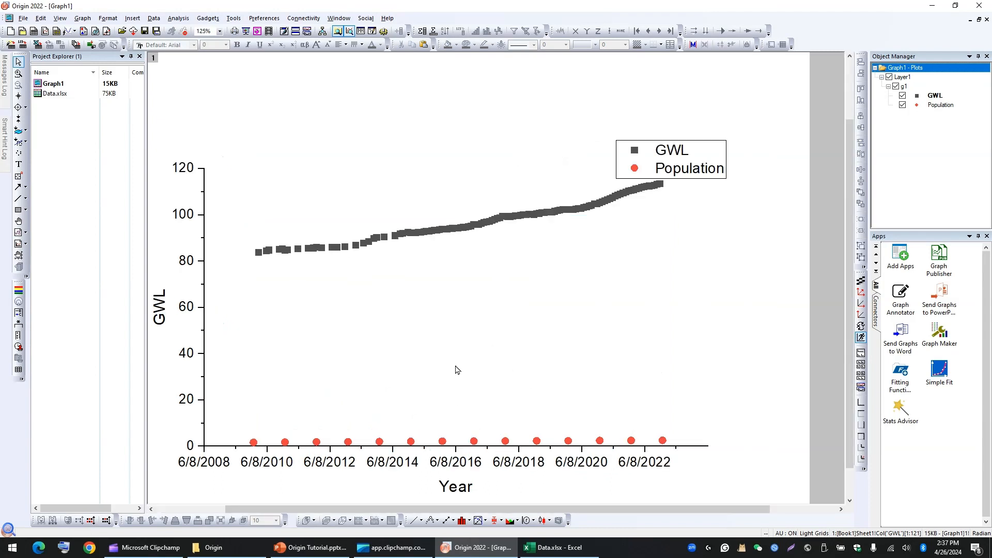
pyautogui.moveTo(483, 509); pyautogui.dragTo(457, 513)
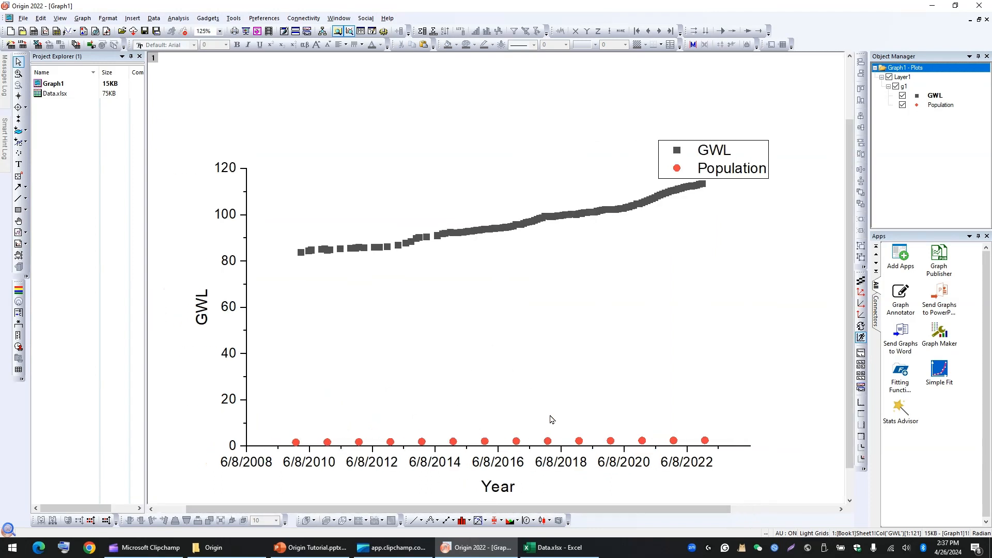
pyautogui.keyDown('ctrl'); pyautogui.scroll(1, 550, 420); pyautogui.keyUp('ctrl')
pyautogui.keyDown('ctrl'); pyautogui.scroll(-1, 550, 419); pyautogui.keyUp('ctrl')
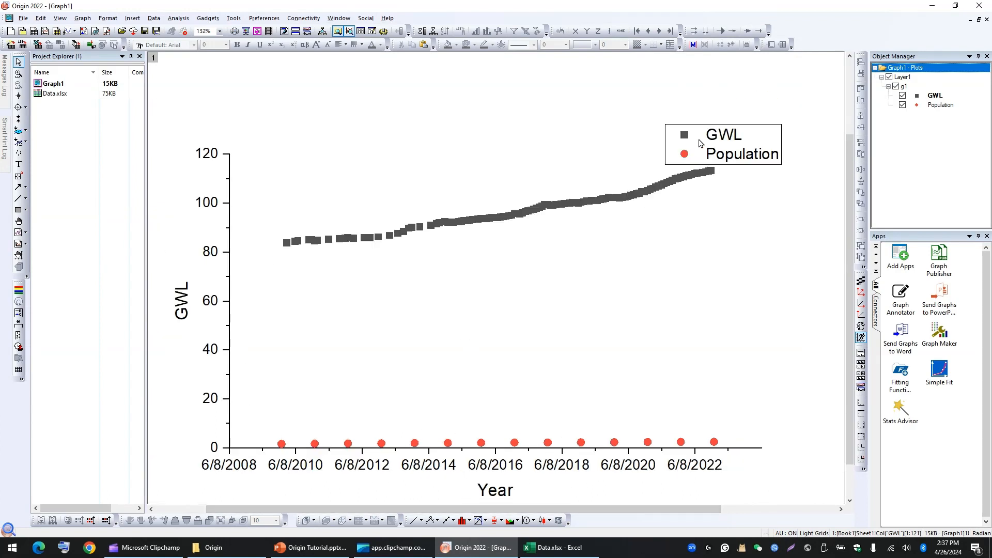
pyautogui.click(756, 132)
pyautogui.moveTo(755, 132); pyautogui.dragTo(354, 94)
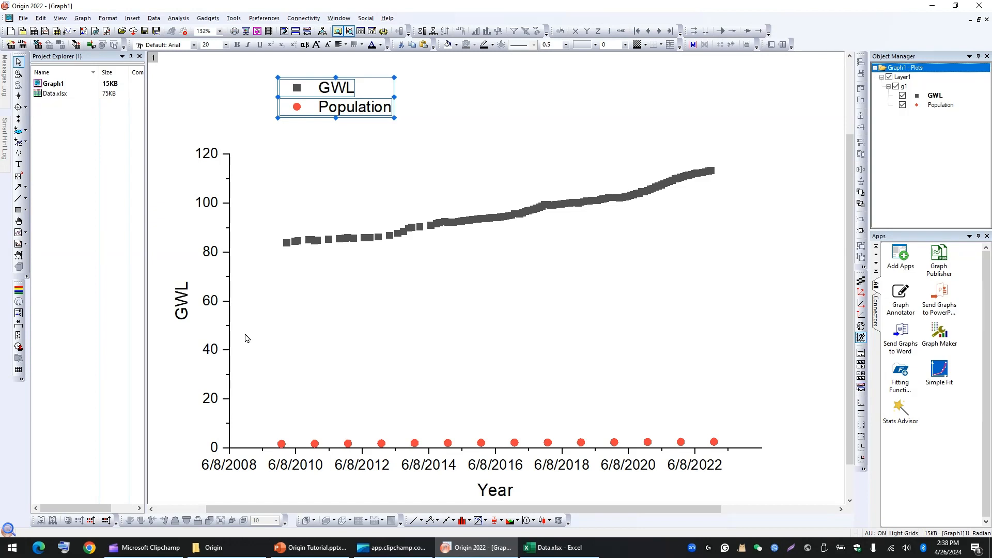
# Open the vertical scale settings of the GWL axis and move the dialog clear of the axis.
pyautogui.doubleClick(209, 253)
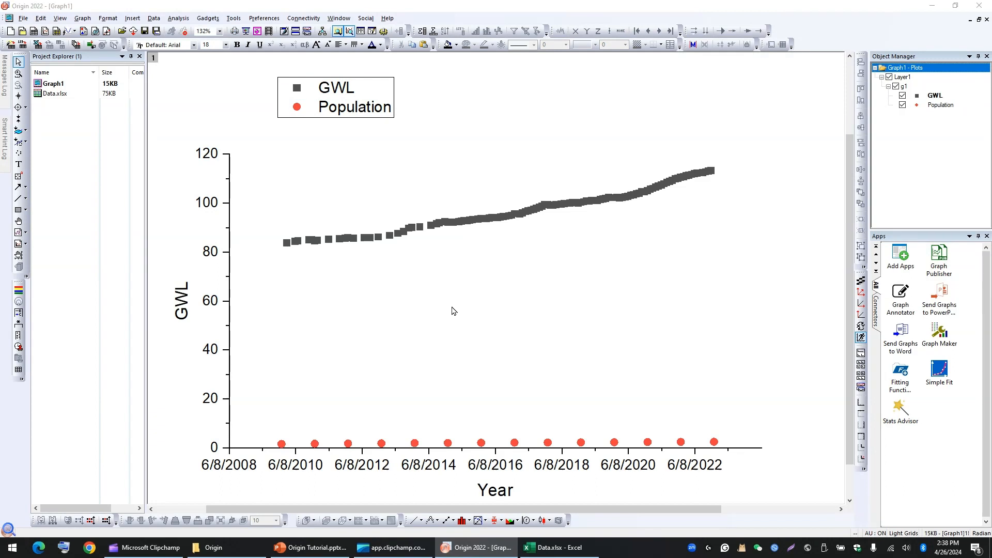
pyautogui.doubleClick(210, 301)
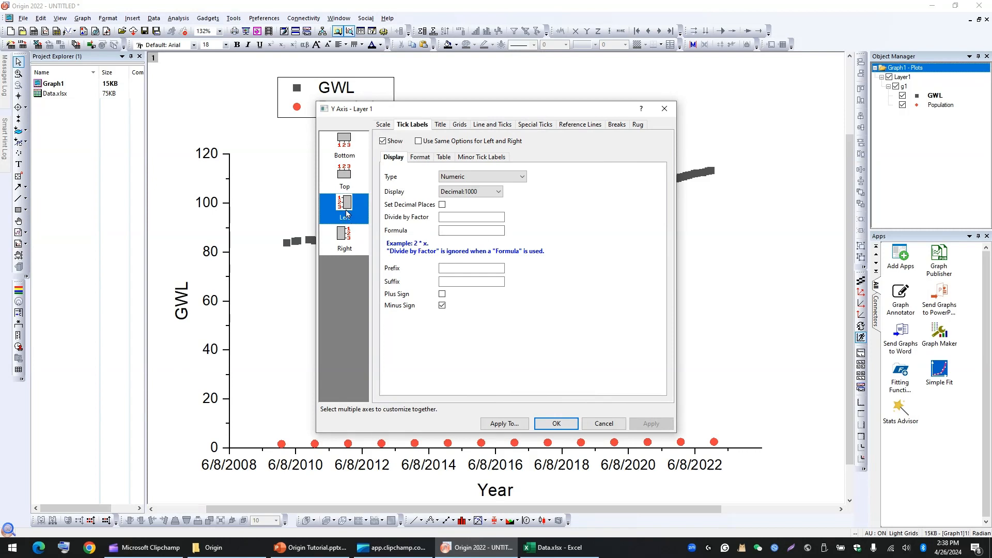
pyautogui.click(384, 125)
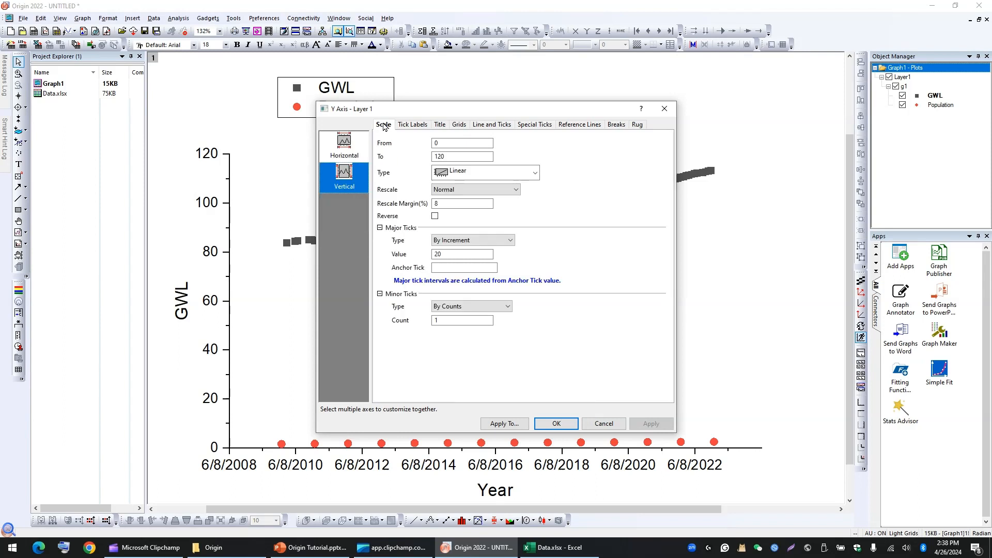
pyautogui.moveTo(452, 115); pyautogui.dragTo(541, 94)
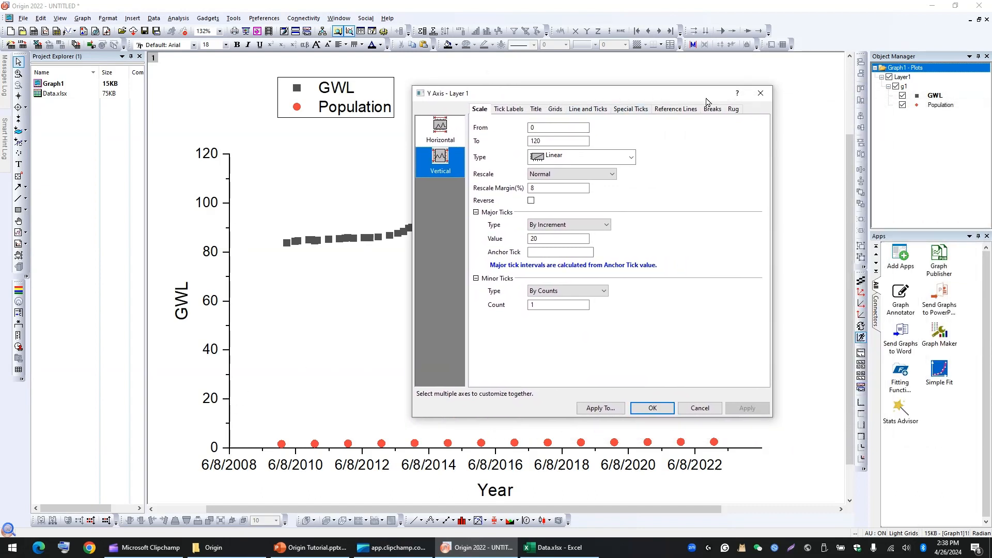
# Switch to Data.xlsx in Excel and examine the first and last GWL values to determine the axis range.
pyautogui.moveTo(558, 552)
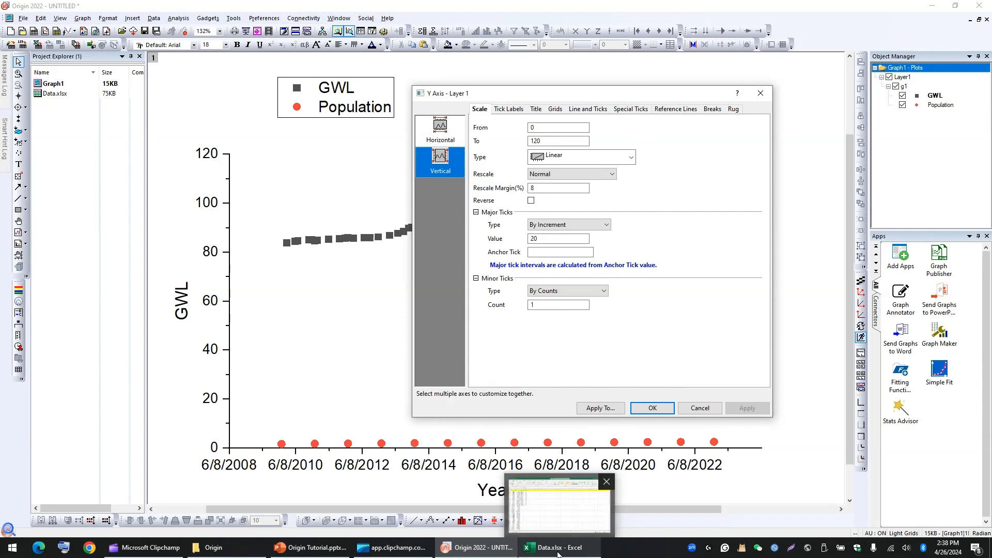
pyautogui.click(550, 554)
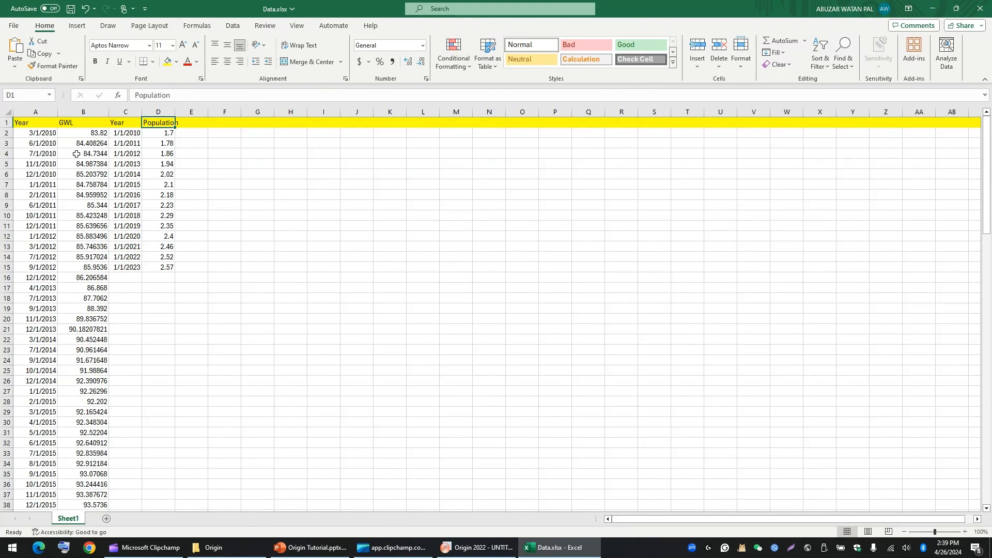
pyautogui.click(101, 133)
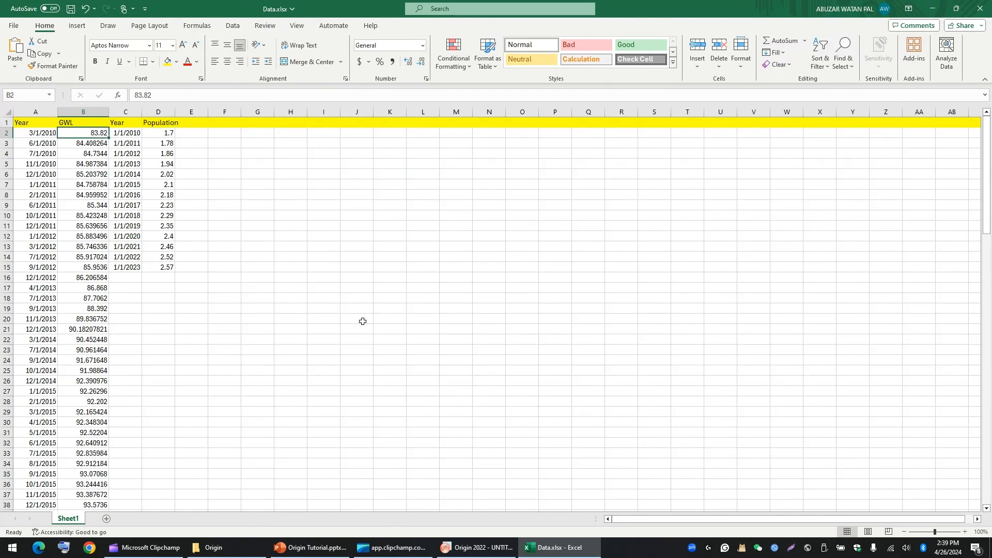
pyautogui.moveTo(987, 212); pyautogui.dragTo(991, 488)
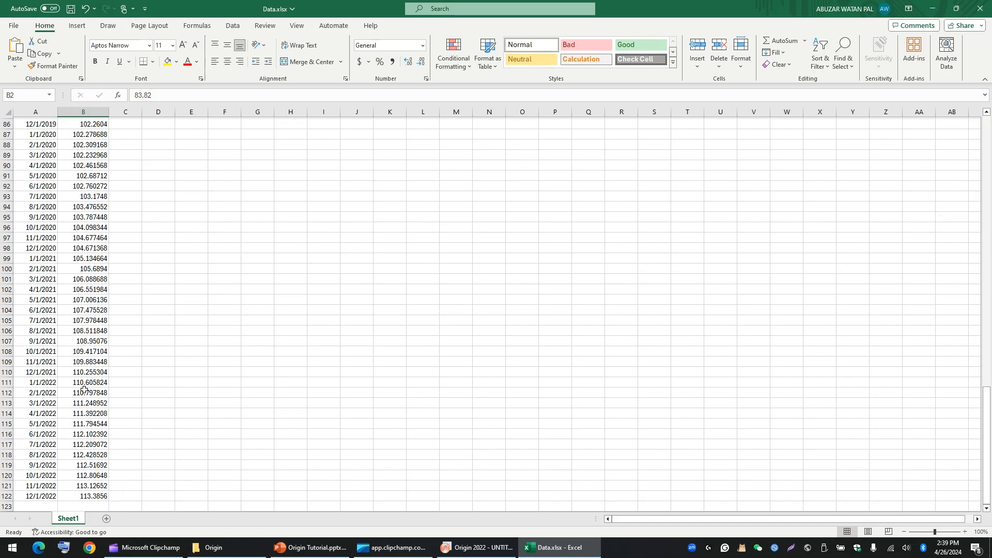
pyautogui.scroll(20, 95, 310)
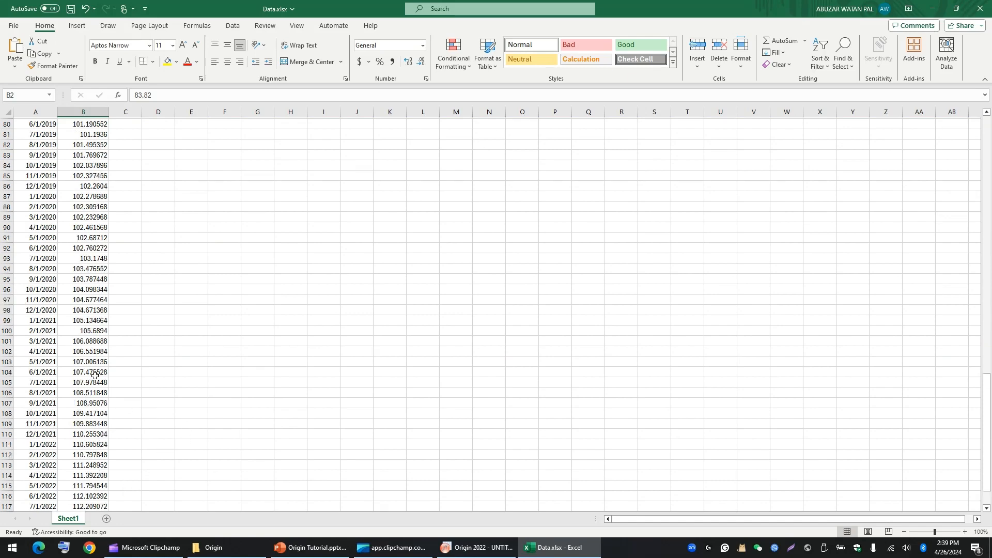
pyautogui.scroll(6, 99, 220)
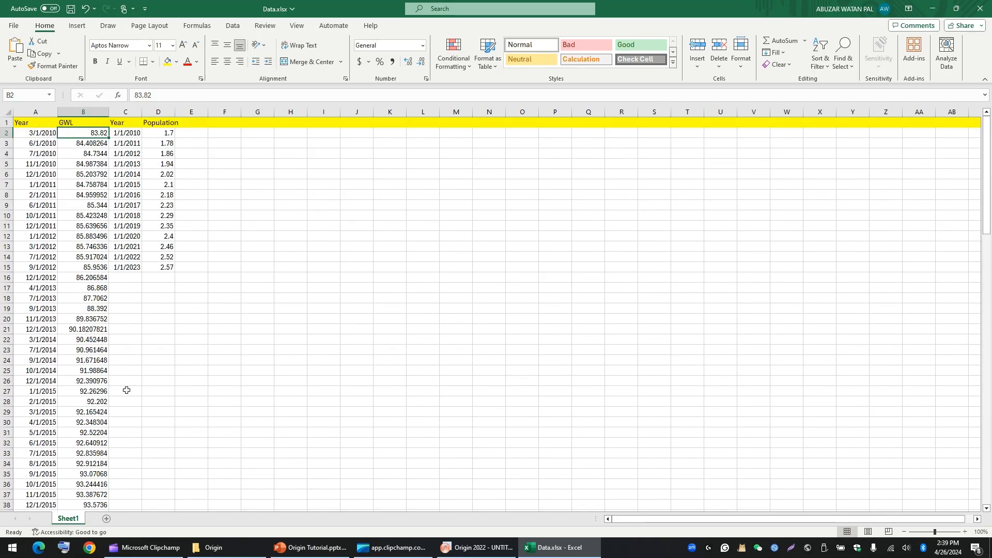
# Return to Origin 2022 and apply a starting value of 80 to the vertical GWL axis scale.
pyautogui.click(476, 547)
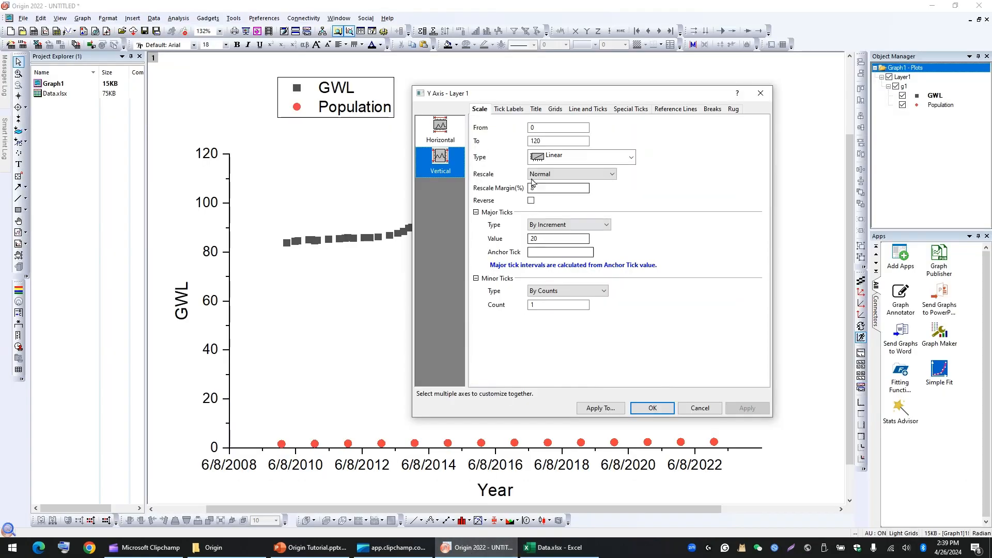
pyautogui.doubleClick(540, 128)
pyautogui.write('80')
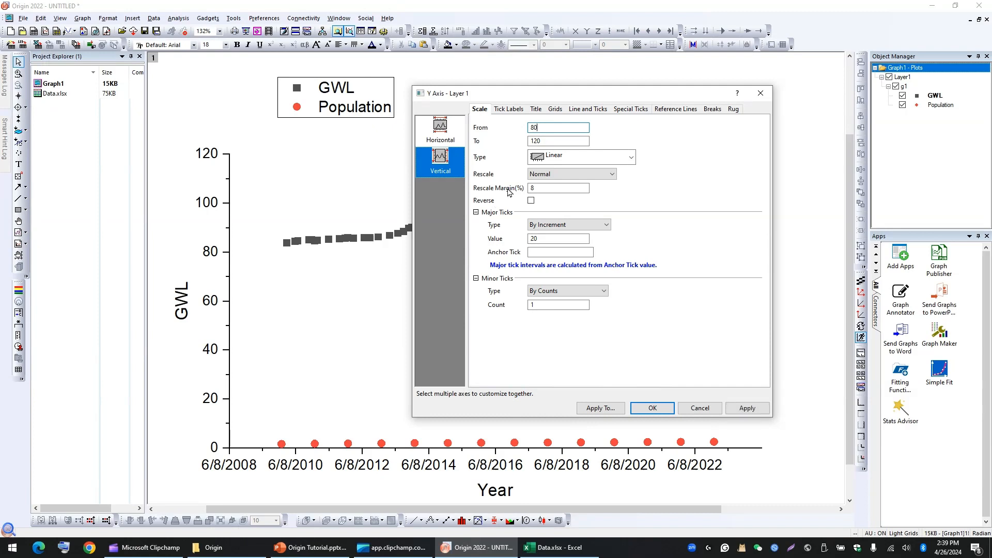
pyautogui.press('Tab')
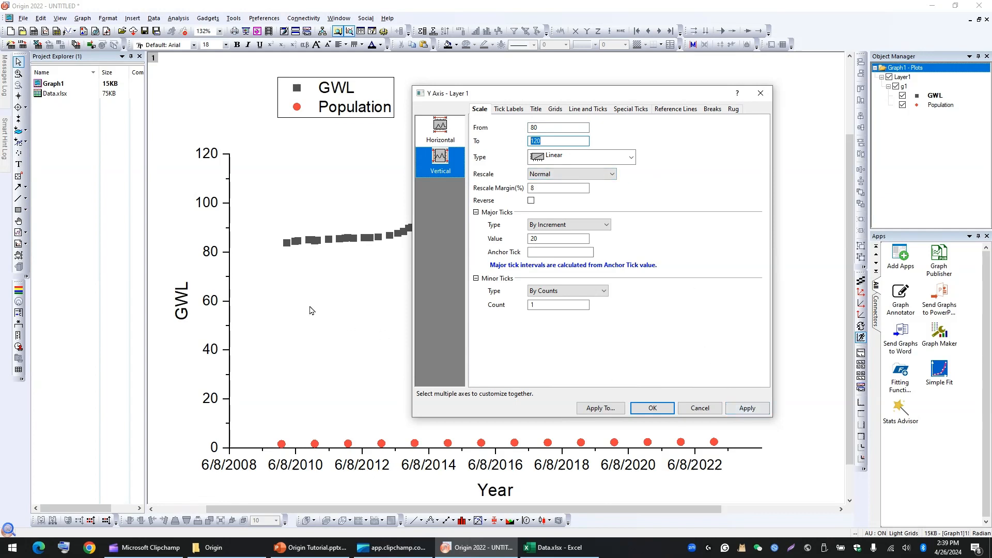
pyautogui.moveTo(502, 103); pyautogui.dragTo(695, 82)
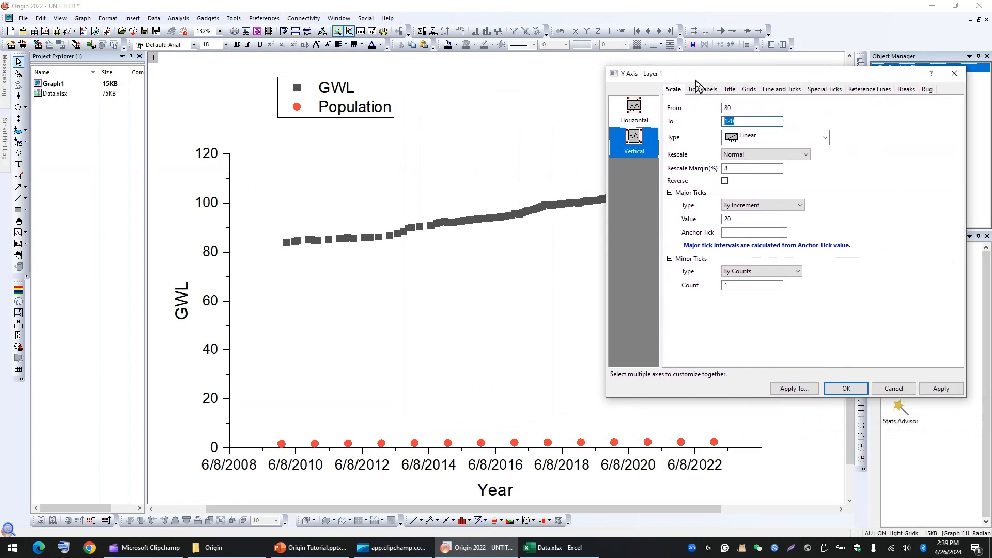
pyautogui.click(931, 390)
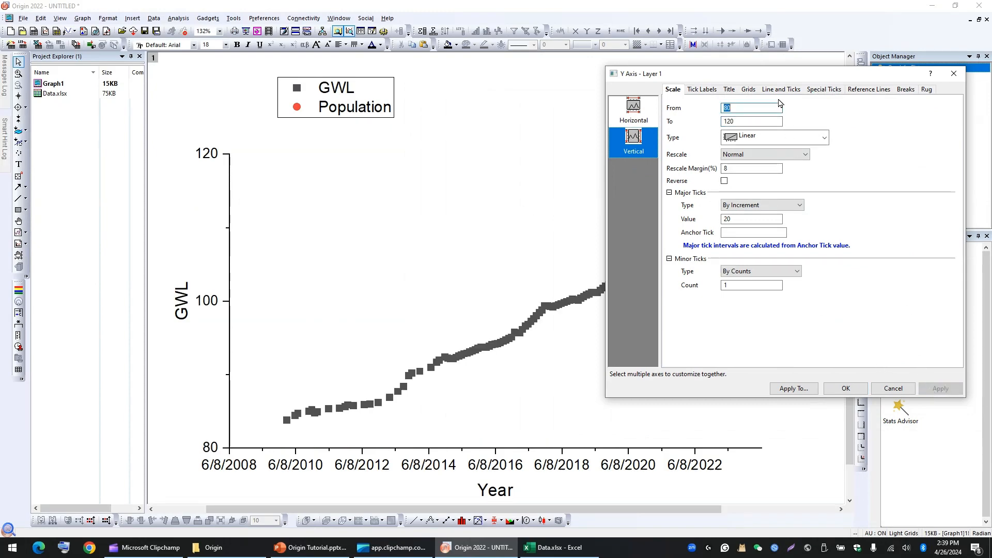
pyautogui.moveTo(767, 78); pyautogui.dragTo(810, 132)
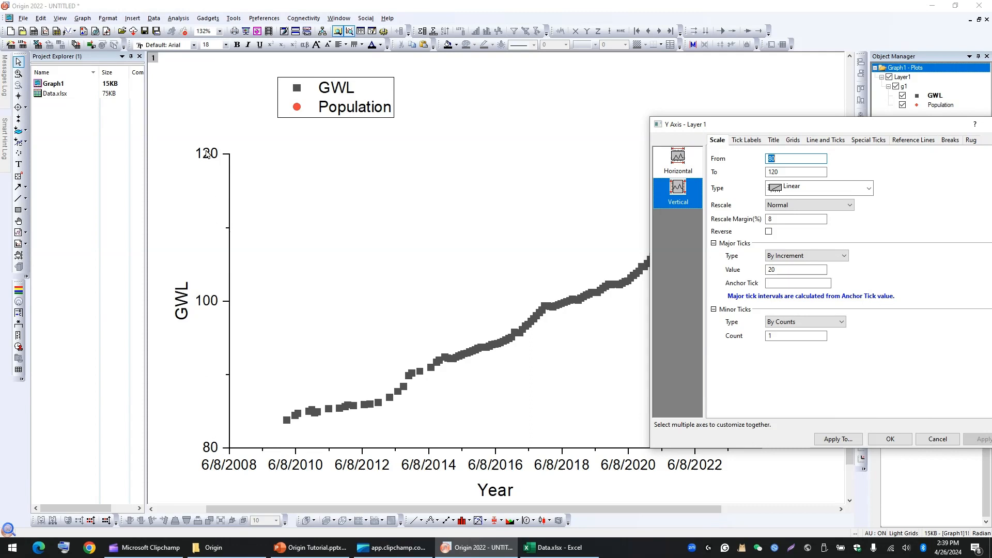
pyautogui.moveTo(750, 129); pyautogui.dragTo(463, 122)
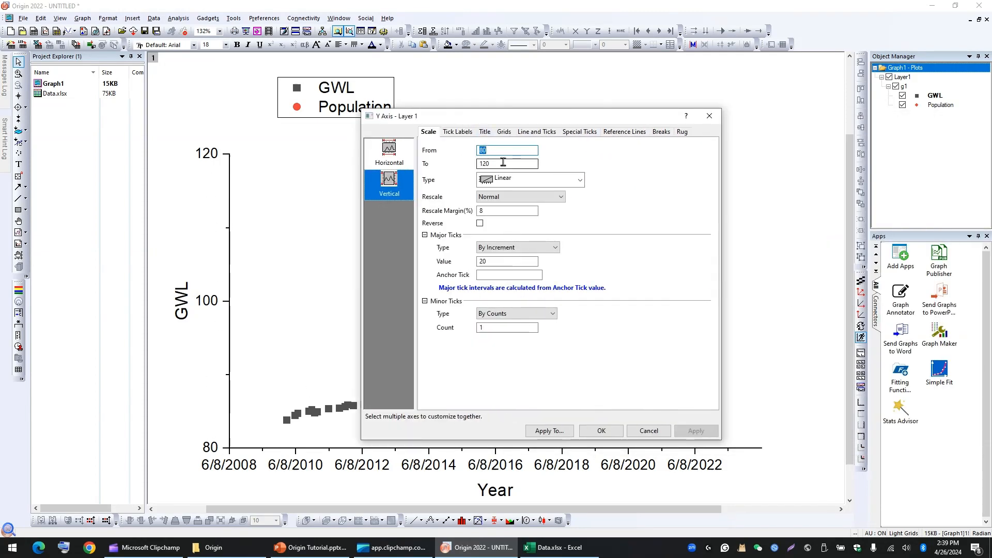
# Apply a major tick increment of 5 to the vertical GWL axis.
pyautogui.moveTo(491, 122); pyautogui.dragTo(592, 101)
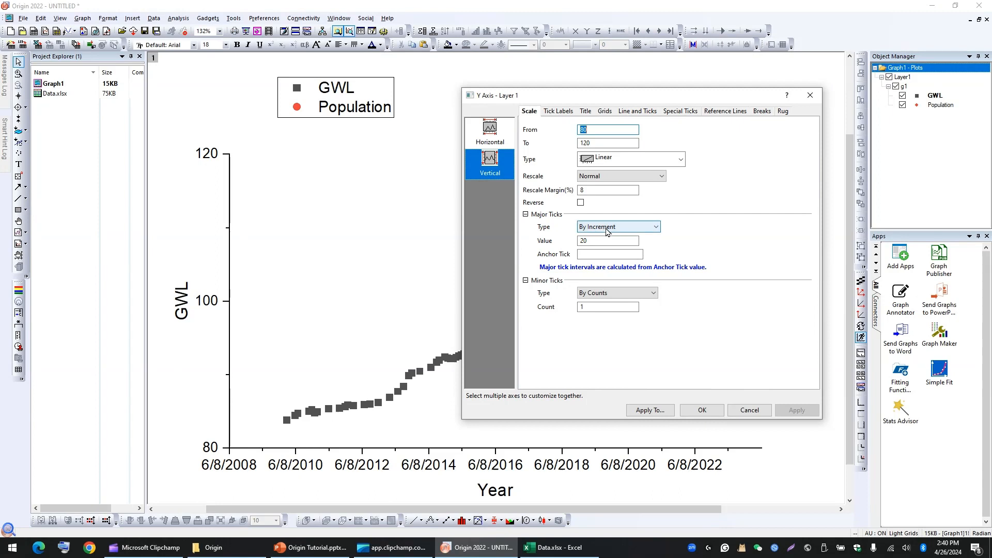
pyautogui.doubleClick(591, 241)
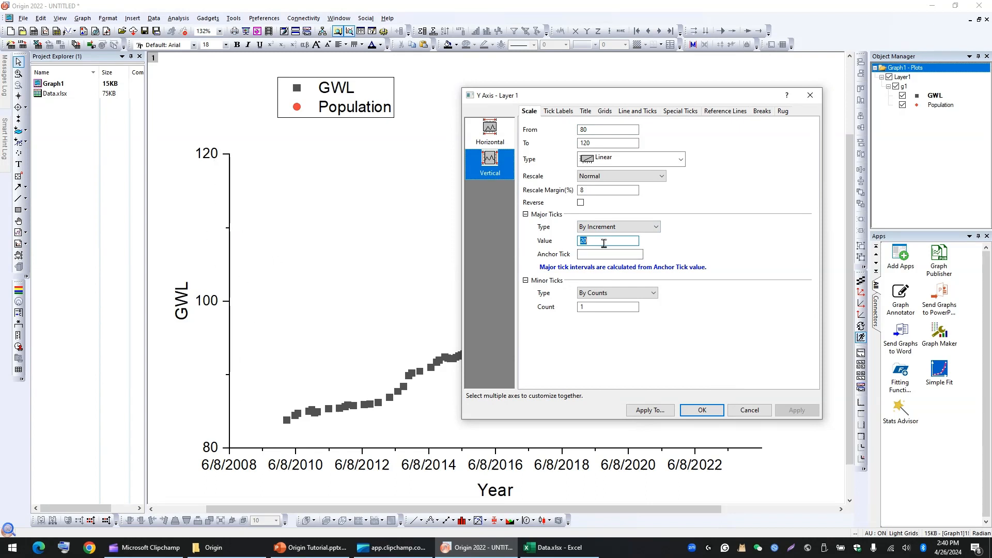
pyautogui.write('5')
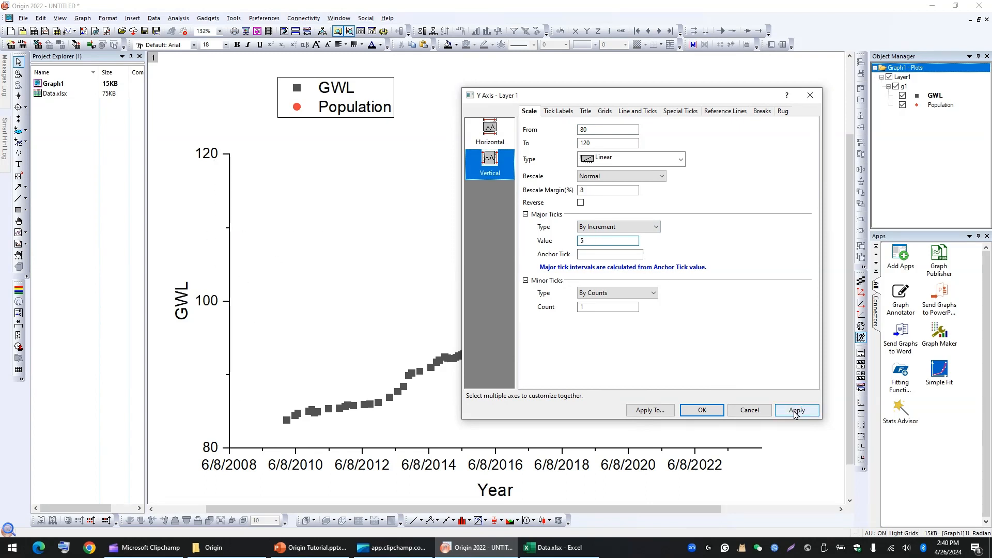
pyautogui.click(795, 411)
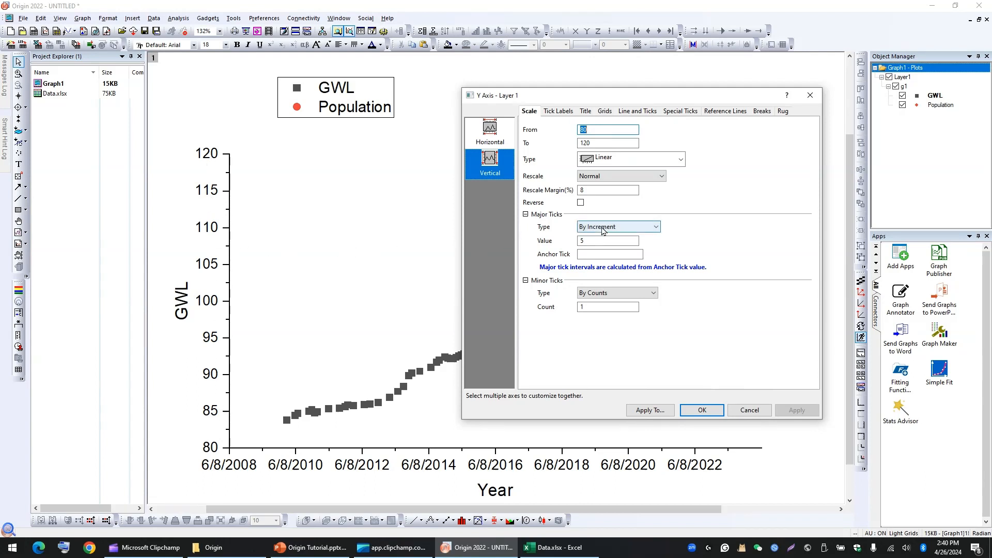
# Try defining the GWL axis major ticks by counts, with a count of 12.
pyautogui.click(581, 226)
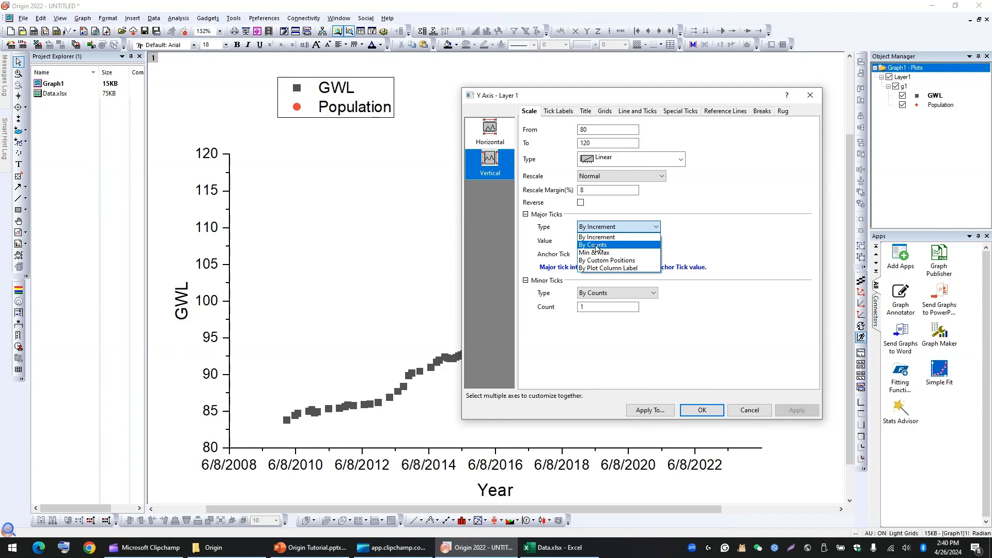
pyautogui.click(597, 245)
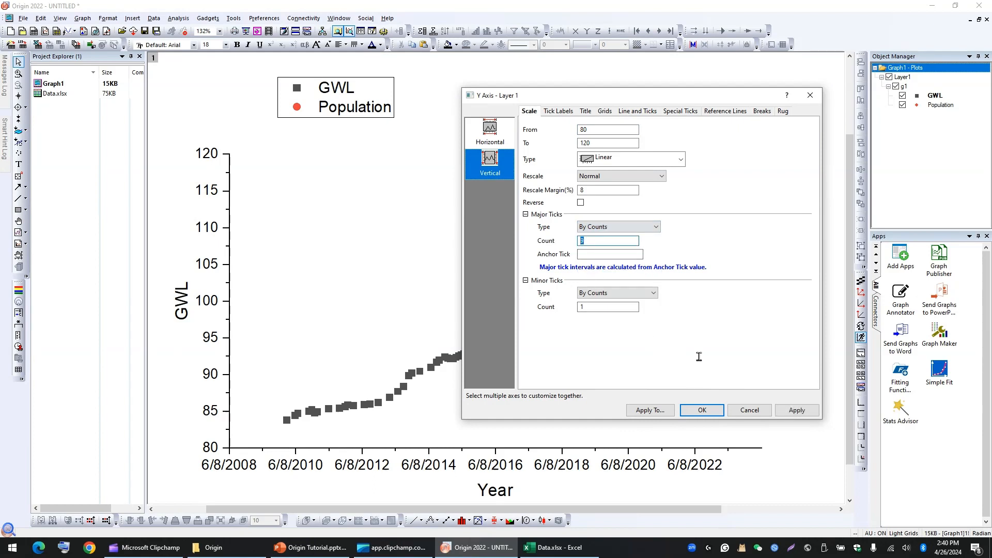
pyautogui.write('12')
pyautogui.click(796, 410)
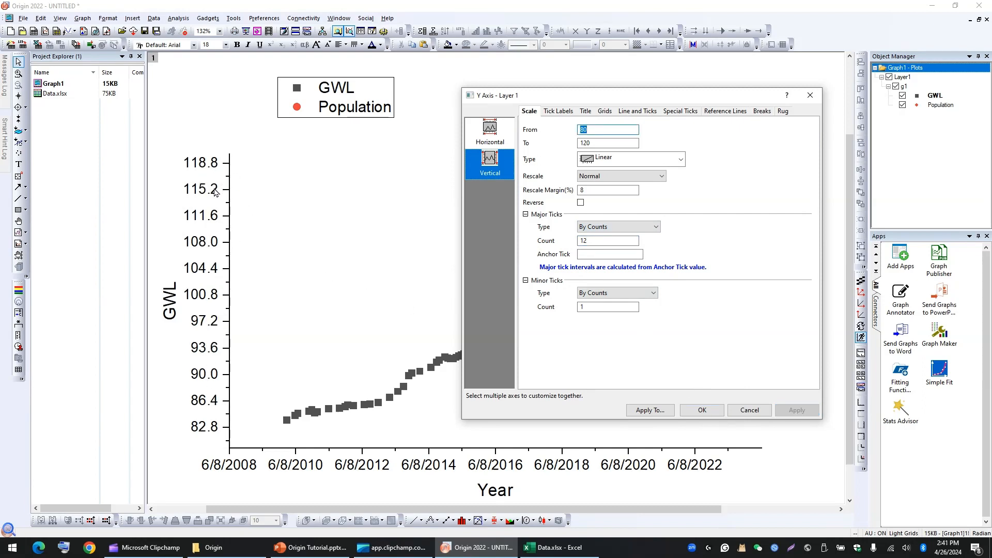
# Return the GWL axis major ticks to By Increment with a value of 5 and accept the axis settings.
pyautogui.click(602, 226)
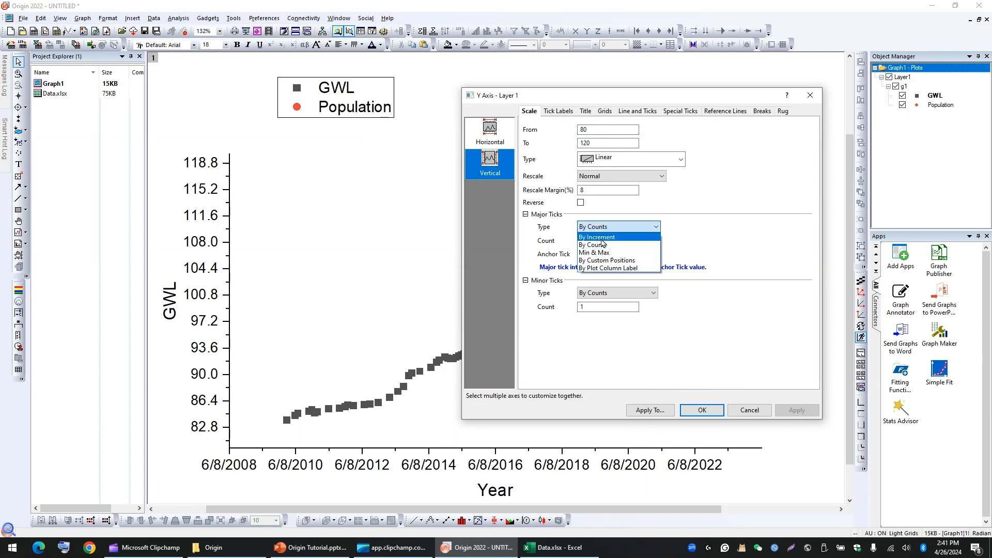
pyautogui.click(601, 237)
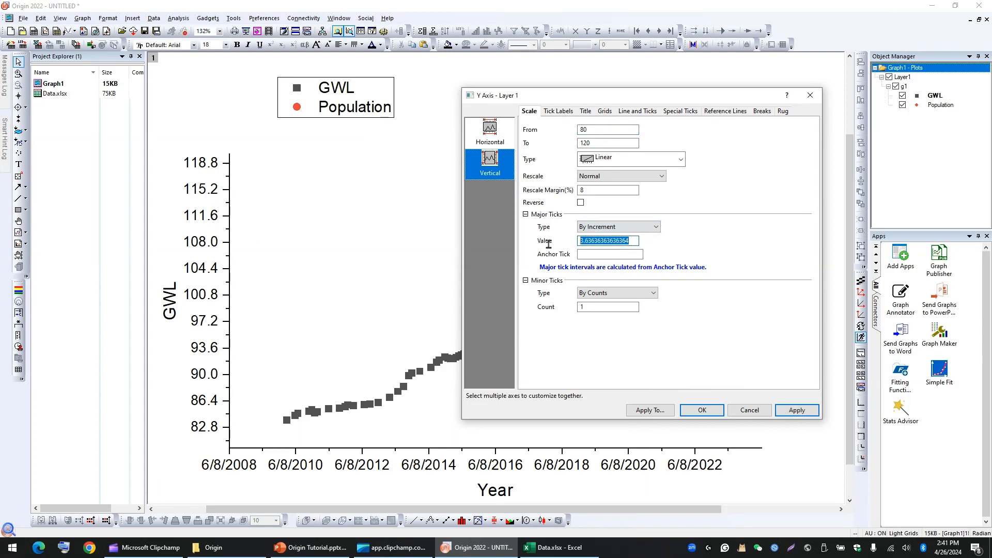
pyautogui.write('5')
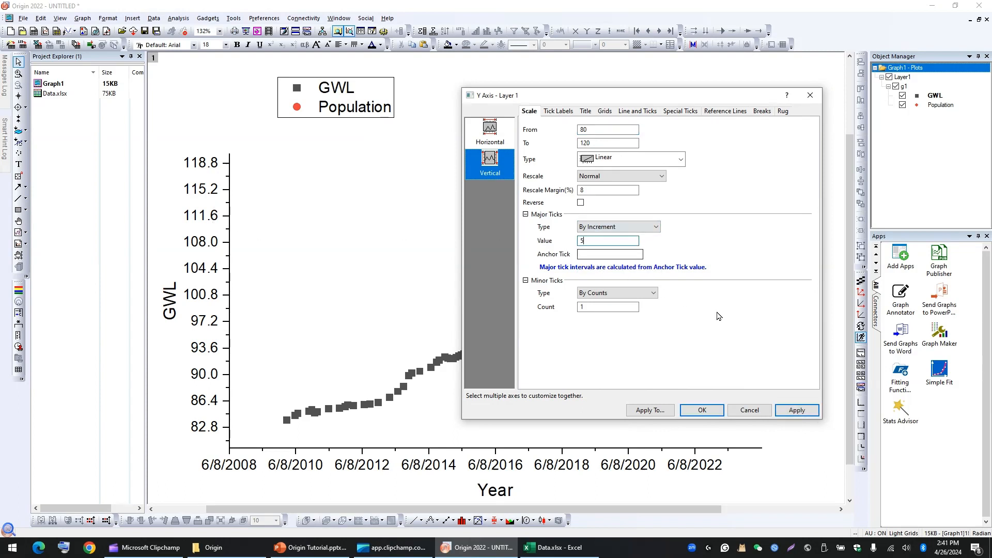
pyautogui.click(789, 414)
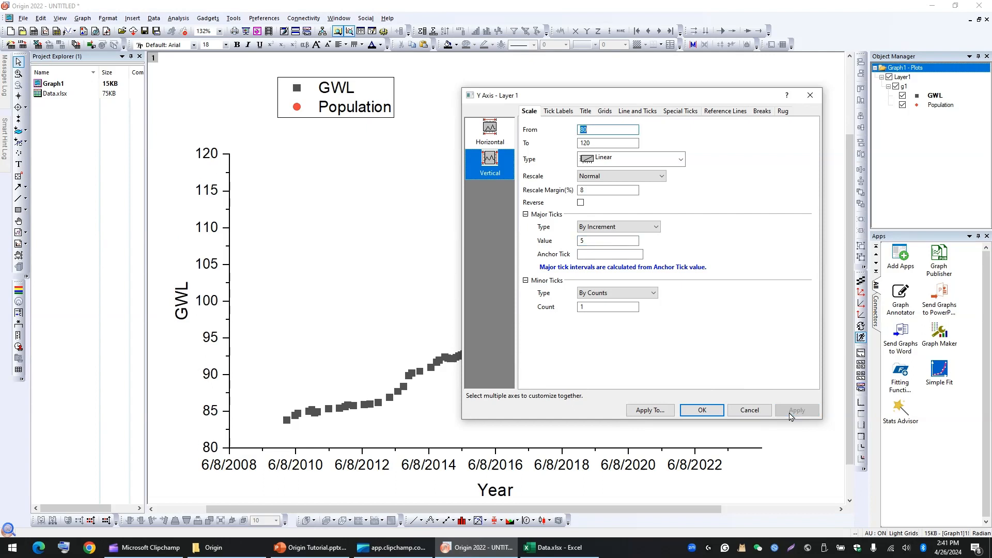
pyautogui.click(702, 411)
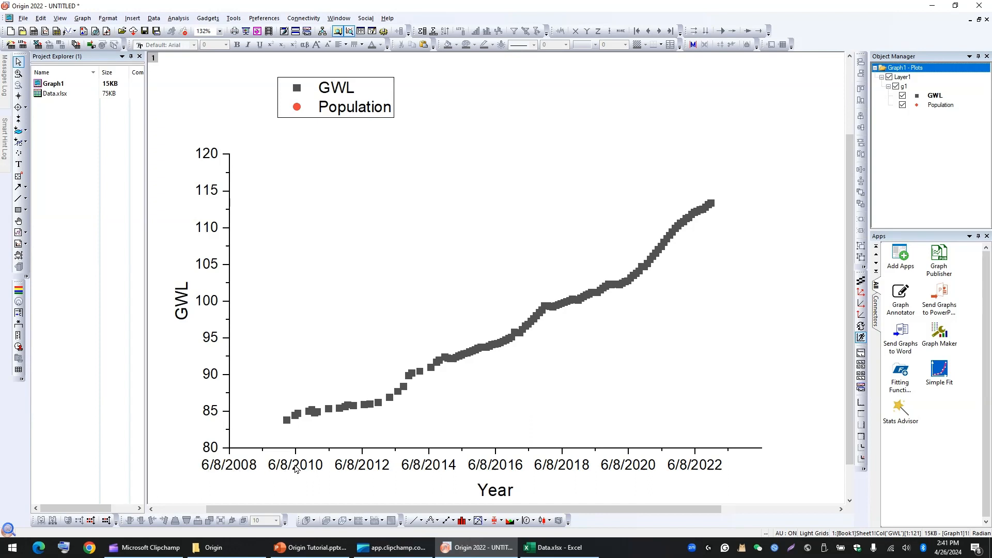
# Open the scale settings of the horizontal Year axis and apply 2009 as the year of its starting date.
pyautogui.doubleClick(679, 467)
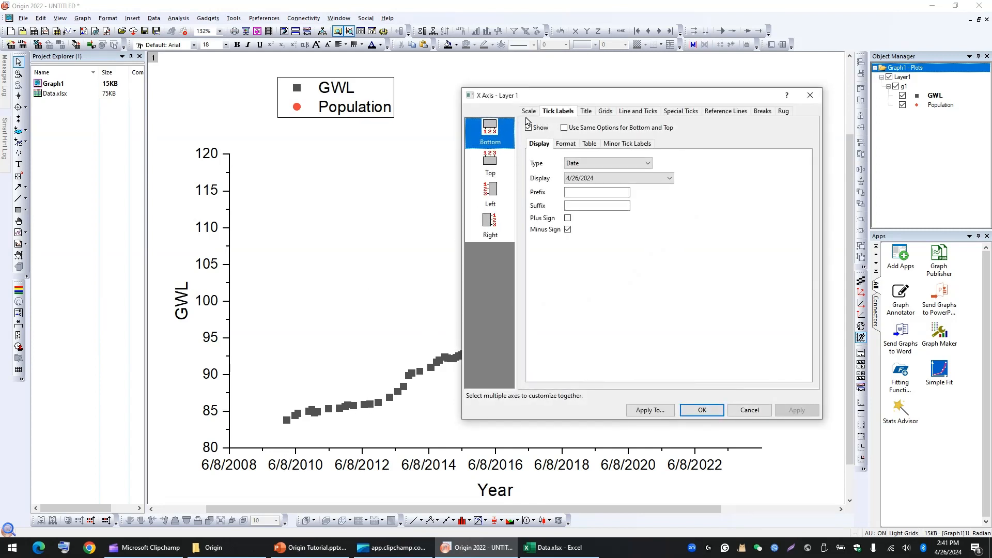
pyautogui.moveTo(566, 98); pyautogui.dragTo(728, 109)
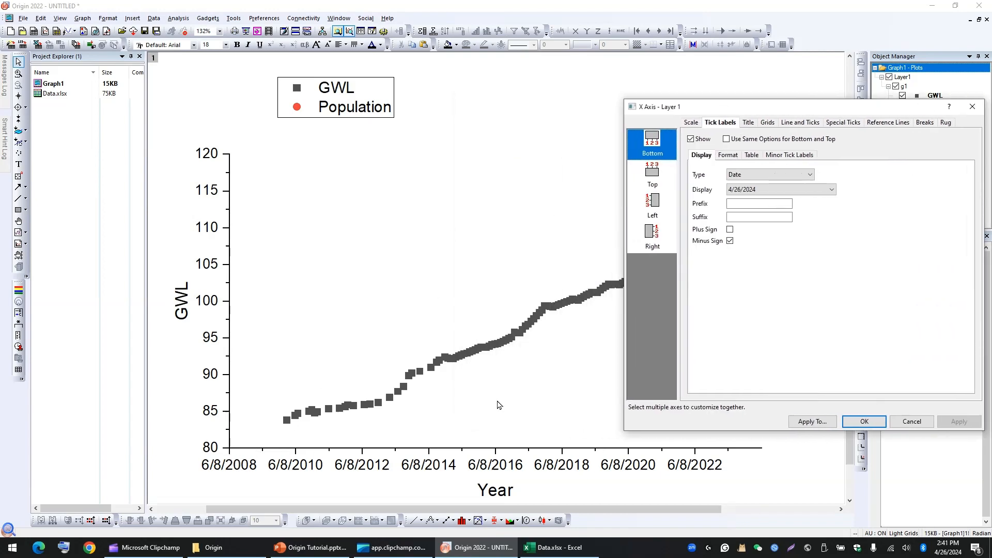
pyautogui.moveTo(765, 109); pyautogui.dragTo(384, 58)
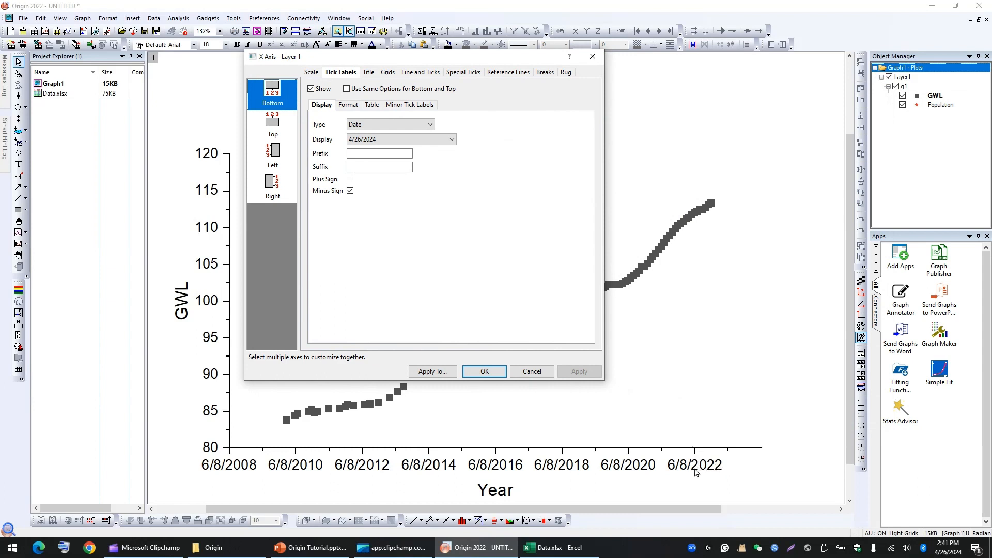
pyautogui.click(312, 73)
pyautogui.moveTo(326, 60); pyautogui.dragTo(465, 83)
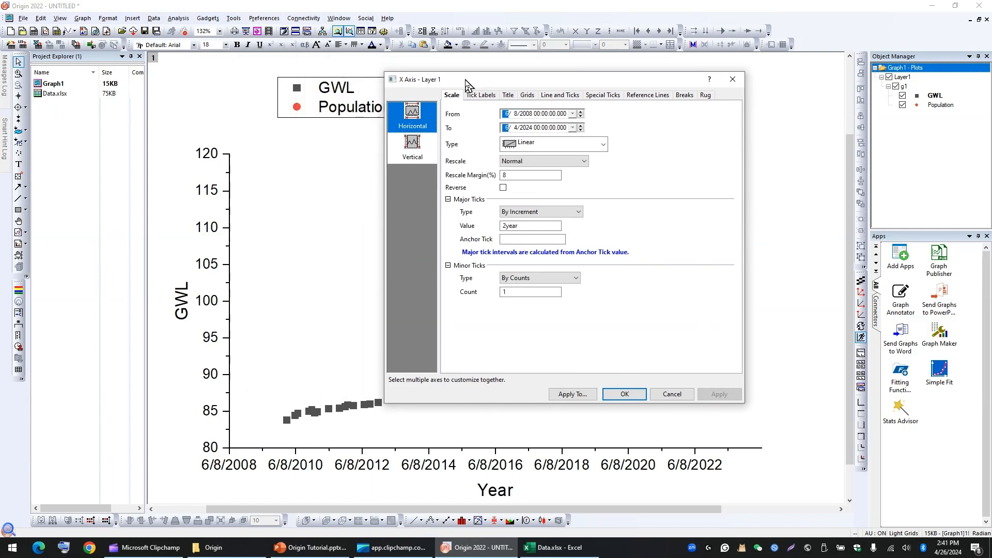
pyautogui.click(526, 114)
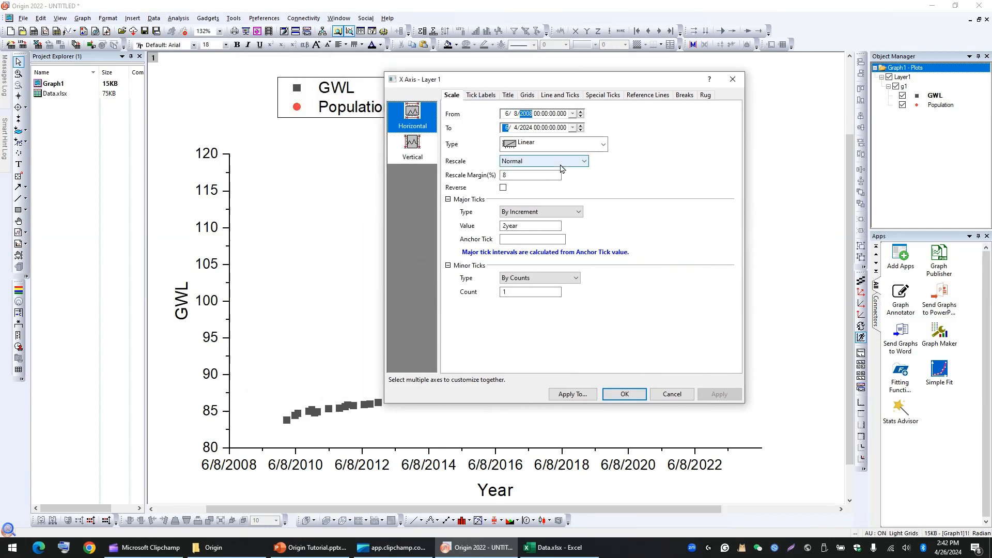
pyautogui.write('2009')
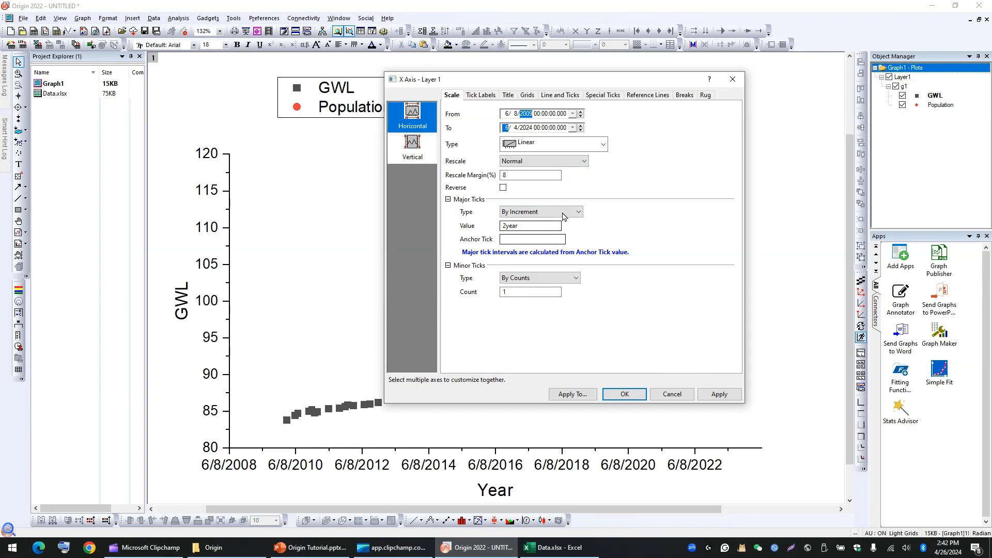
pyautogui.click(714, 396)
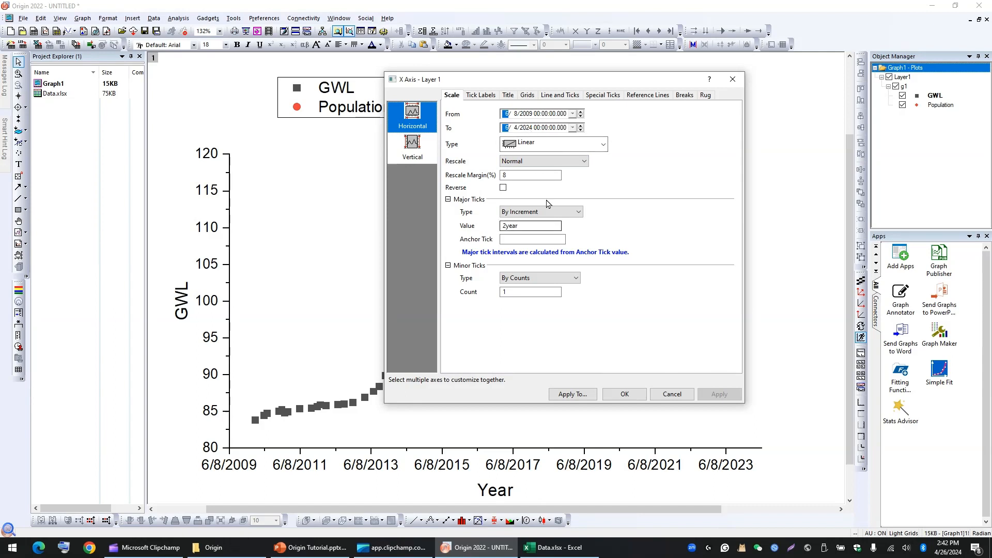
# Apply 2023 as the year of the Year axis end date and move the dialog to check the plot.
pyautogui.click(527, 129)
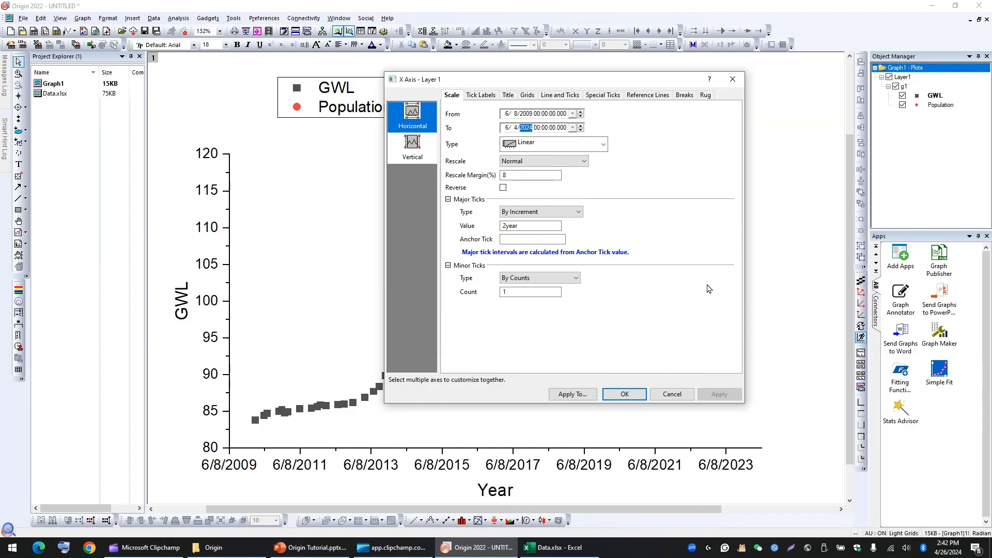
pyautogui.press('Down')
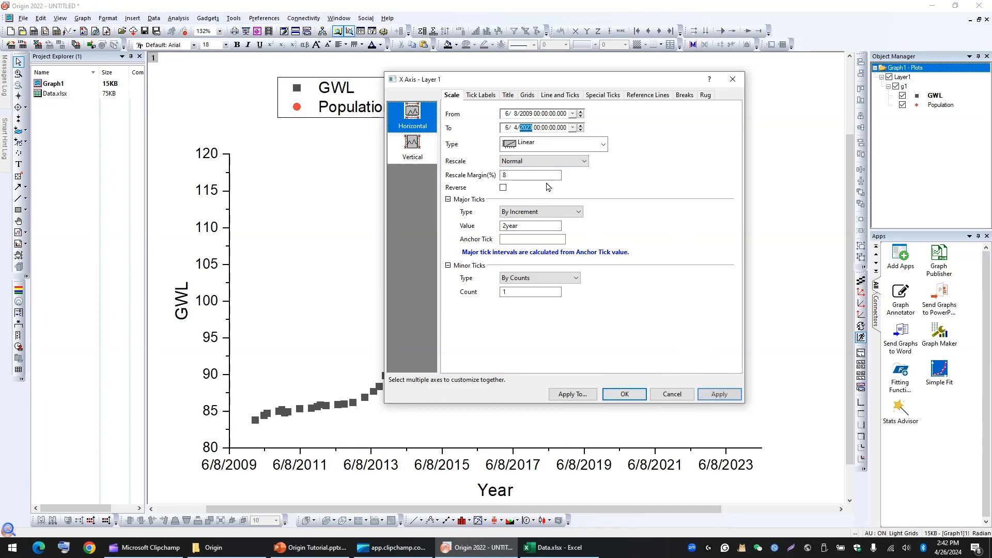
pyautogui.click(720, 392)
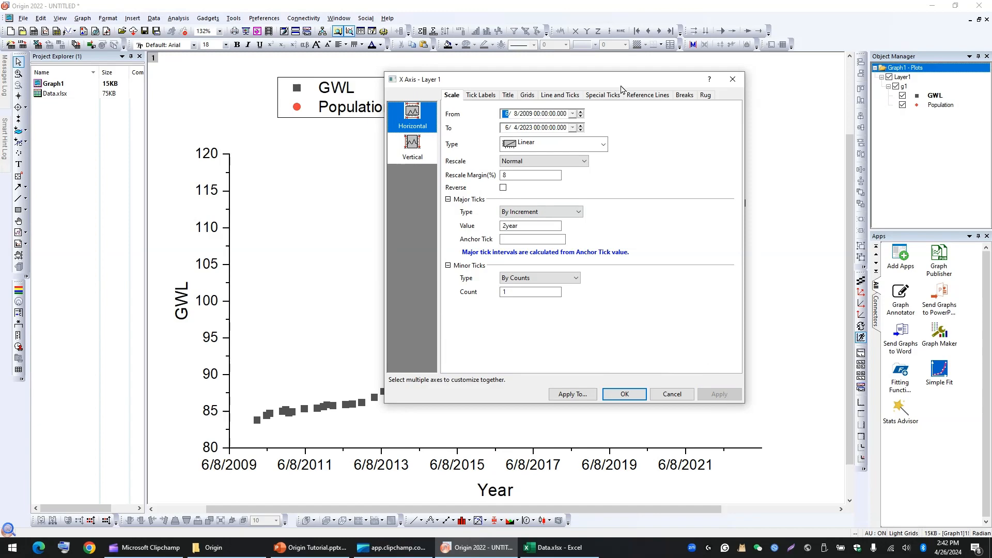
pyautogui.moveTo(619, 80); pyautogui.dragTo(339, 79)
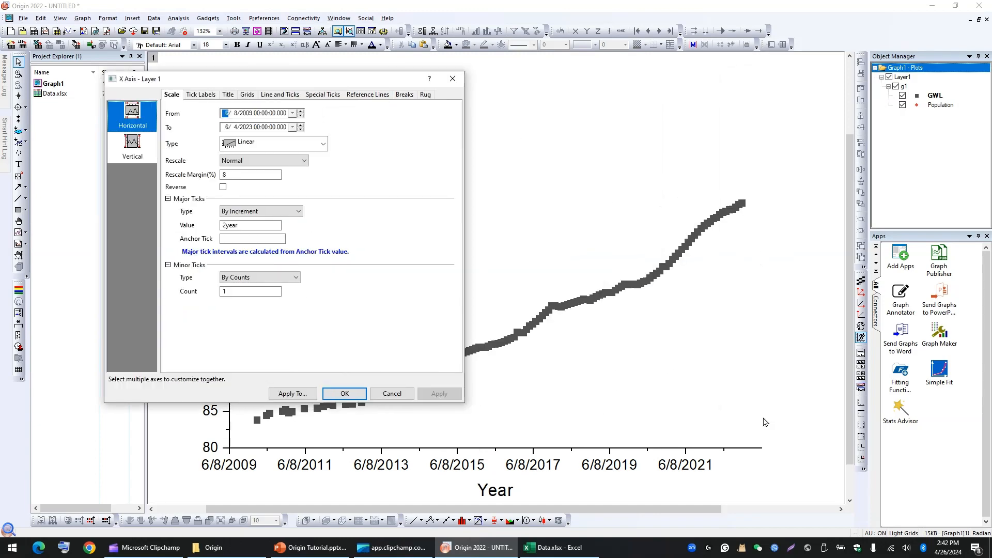
pyautogui.moveTo(299, 82); pyautogui.dragTo(441, 108)
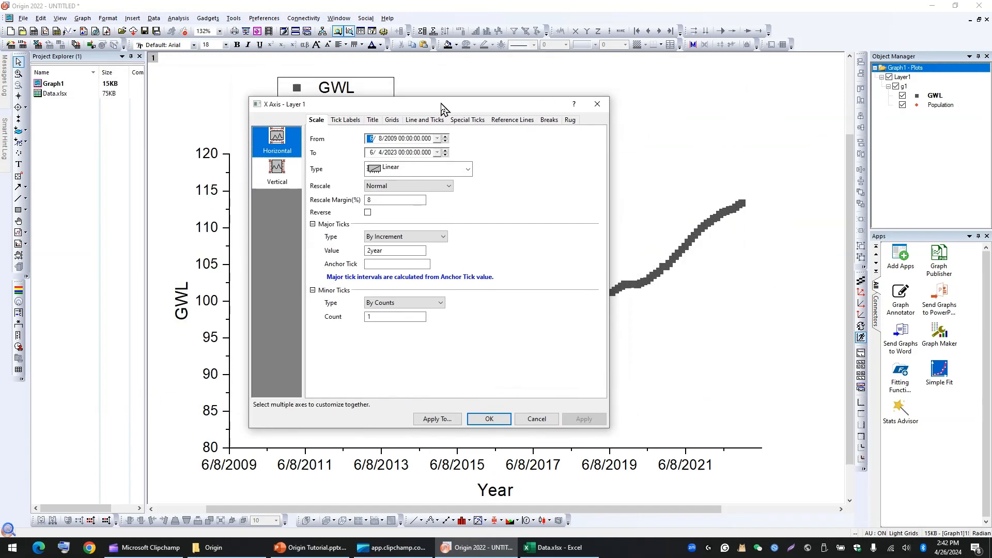
# Change the Year axis tick label date display to the year-only format, 2024.
pyautogui.click(342, 121)
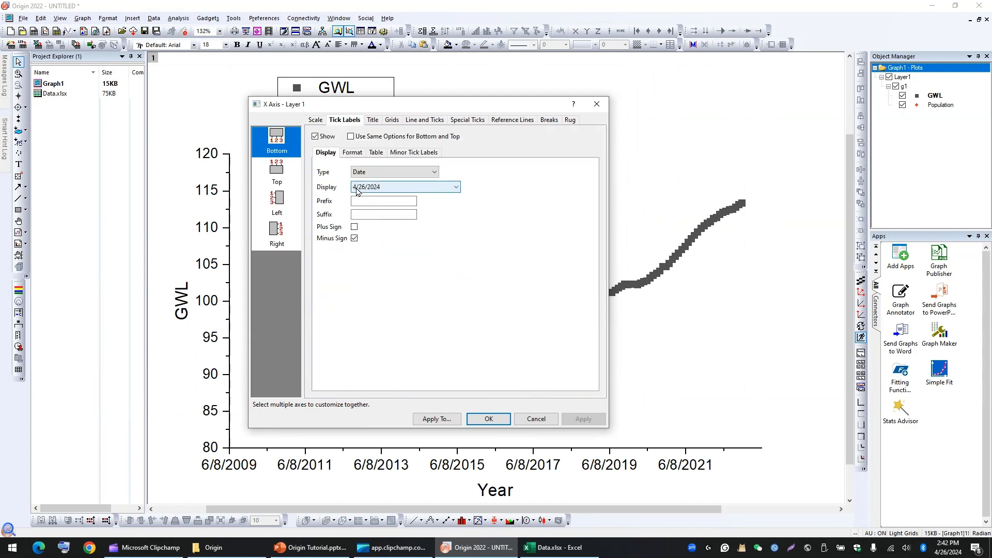
pyautogui.click(362, 189)
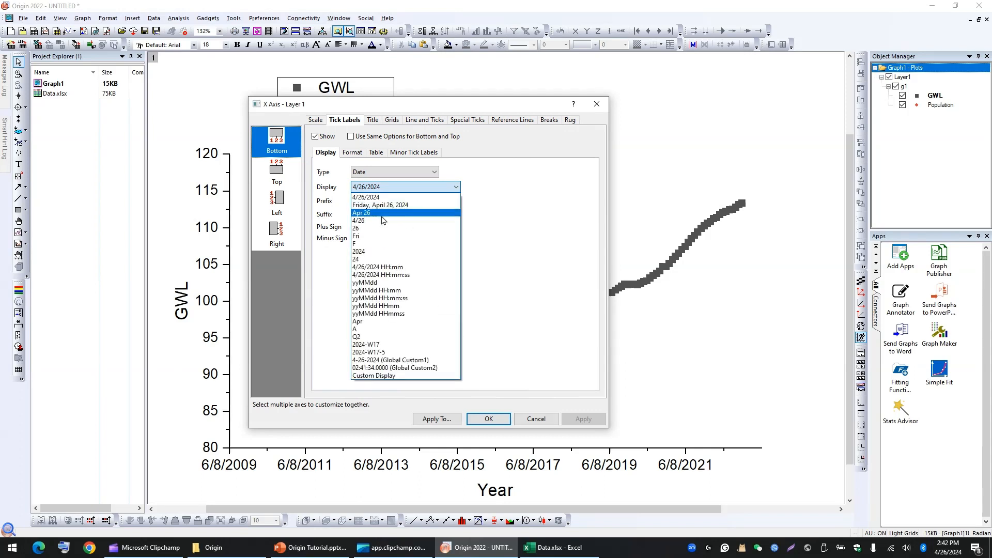
pyautogui.click(387, 256)
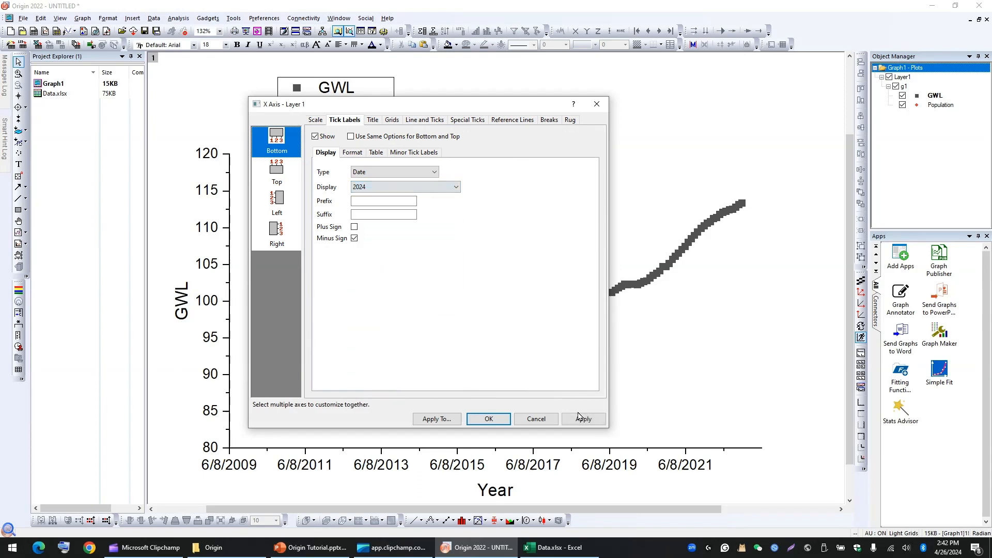
pyautogui.click(582, 422)
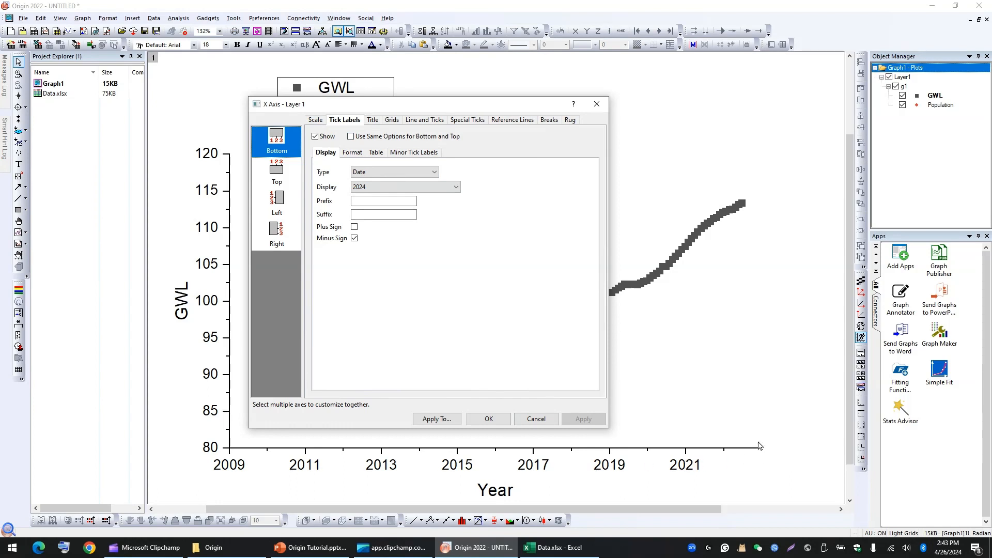
# Set the day to 7 in both the start and end dates of the Year axis scale and accept the settings.
pyautogui.click(316, 120)
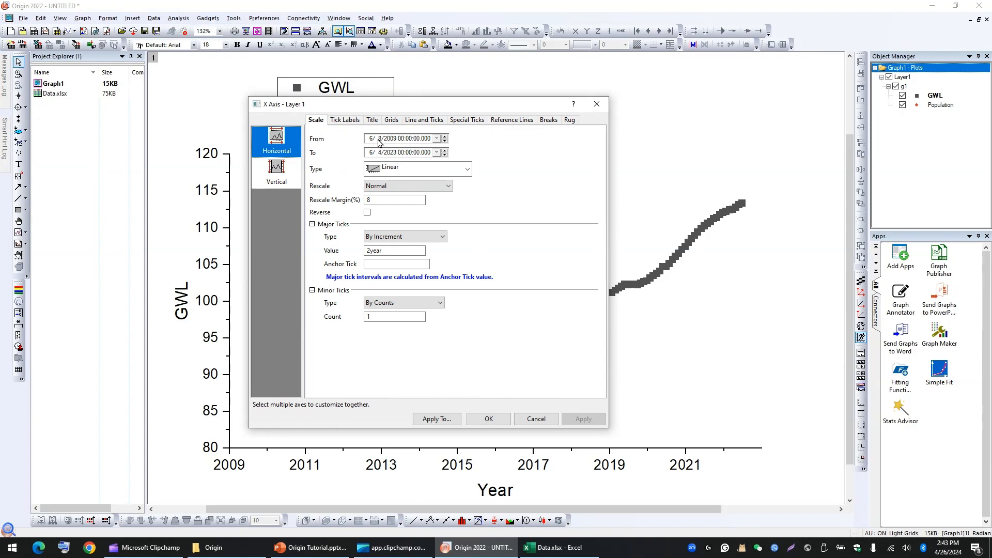
pyautogui.click(379, 139)
pyautogui.press('Down')
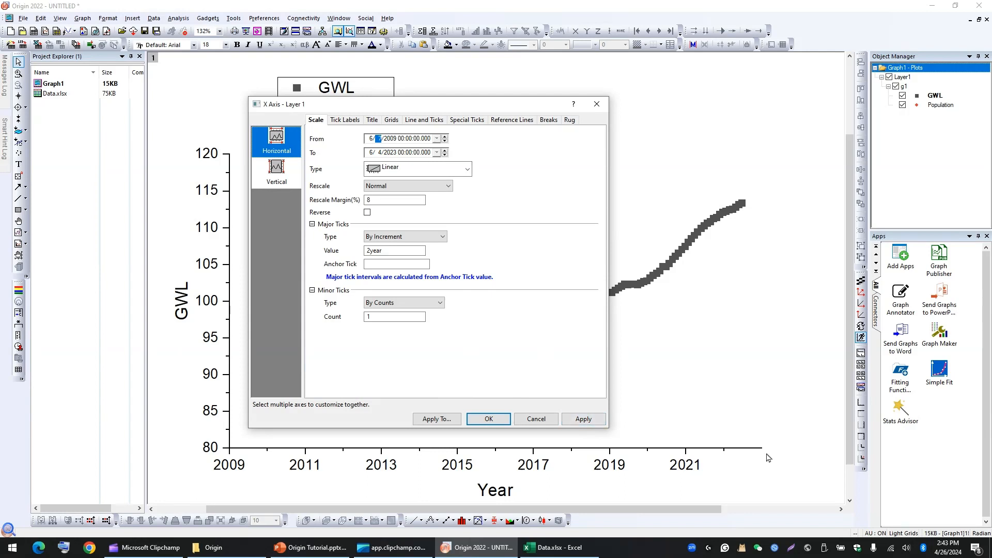
pyautogui.click(592, 424)
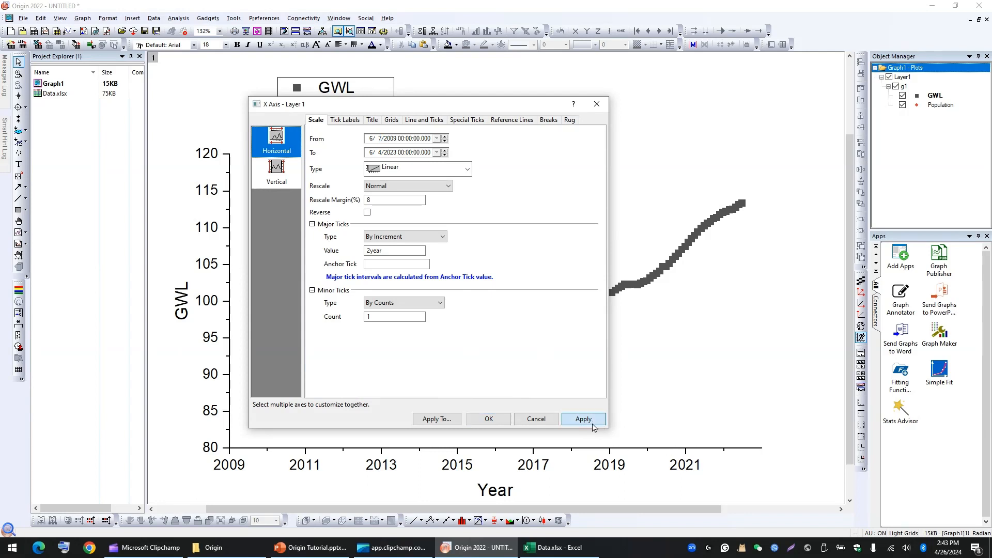
pyautogui.click(378, 152)
pyautogui.write('7')
pyautogui.click(580, 419)
pyautogui.click(473, 414)
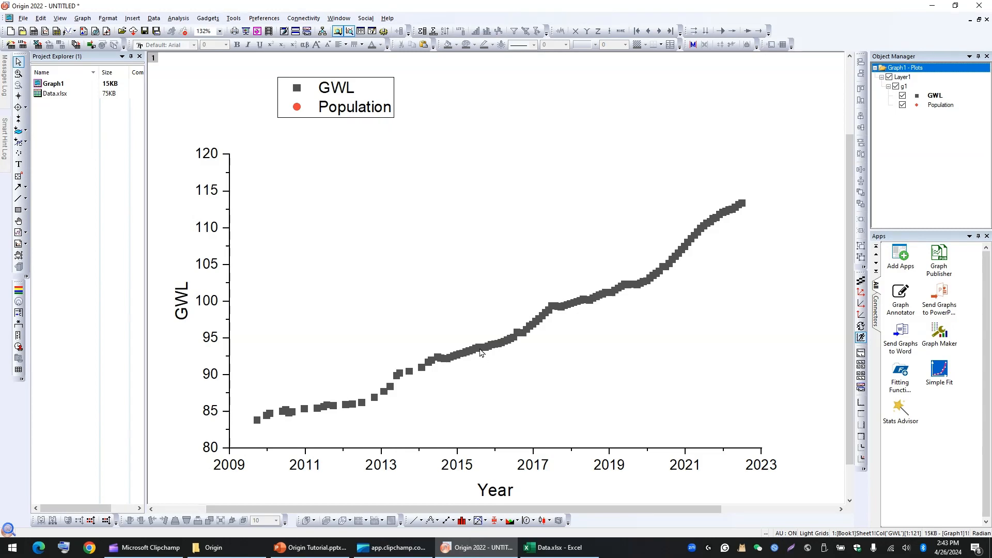
pyautogui.doubleClick(455, 354)
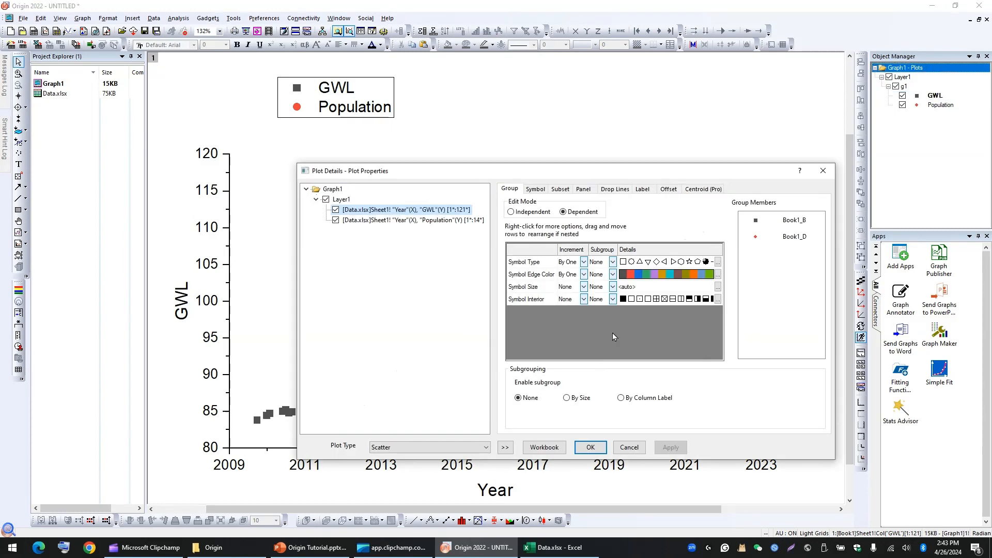
pyautogui.click(823, 172)
pyautogui.doubleClick(622, 288)
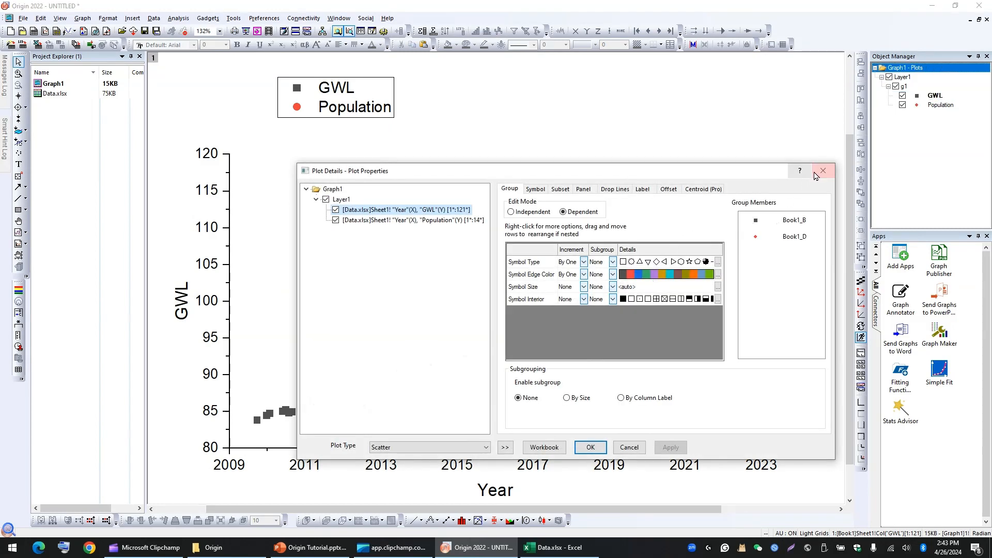
pyautogui.click(819, 173)
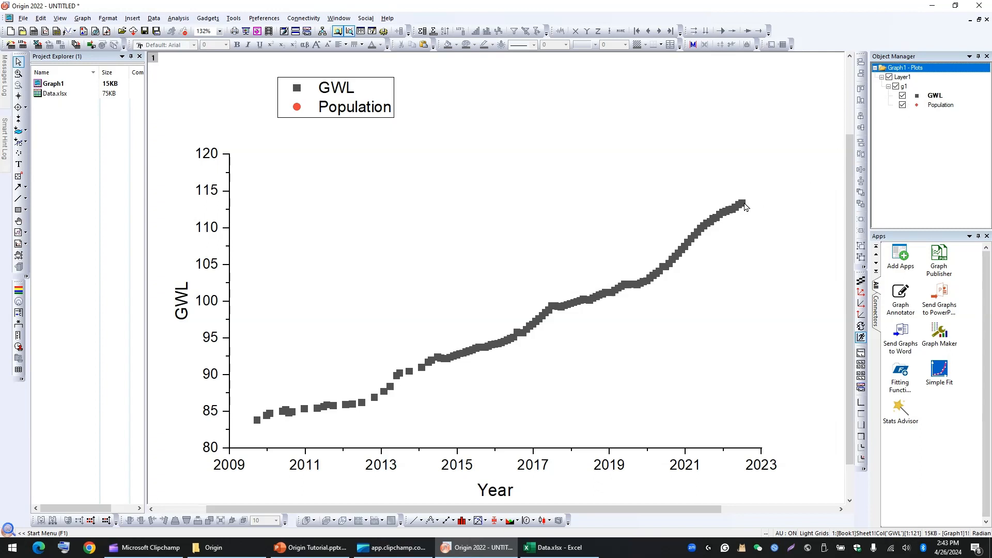
# Try the GWL plot as Line + Symbol and as Line, and return it to Scatter.
pyautogui.moveTo(744, 205)
pyautogui.rightClick(935, 97)
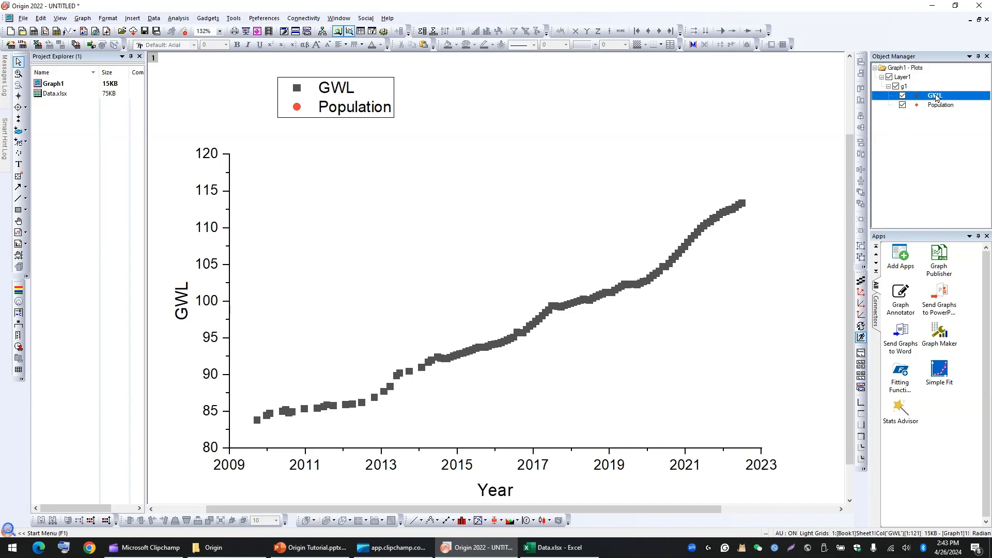
pyautogui.moveTo(895, 290)
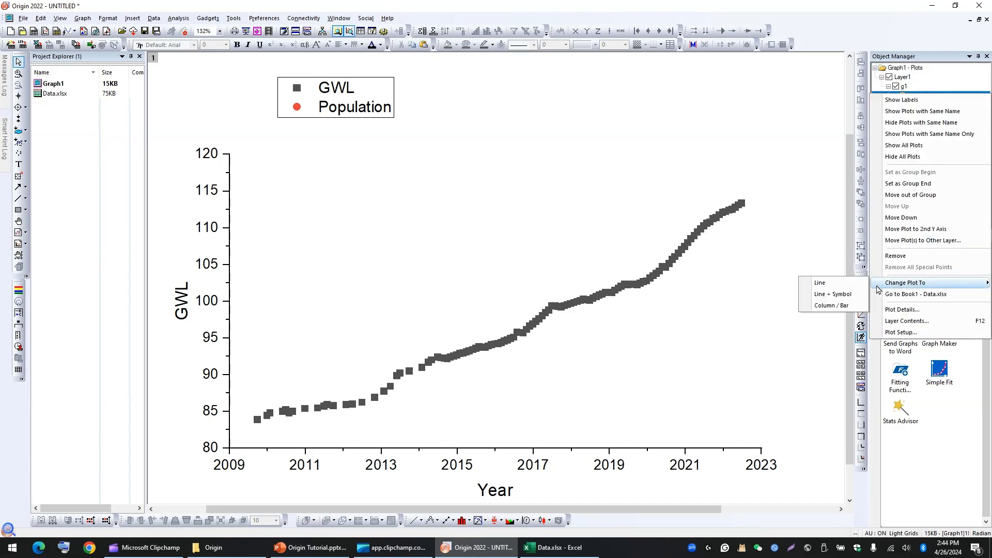
pyautogui.click(823, 295)
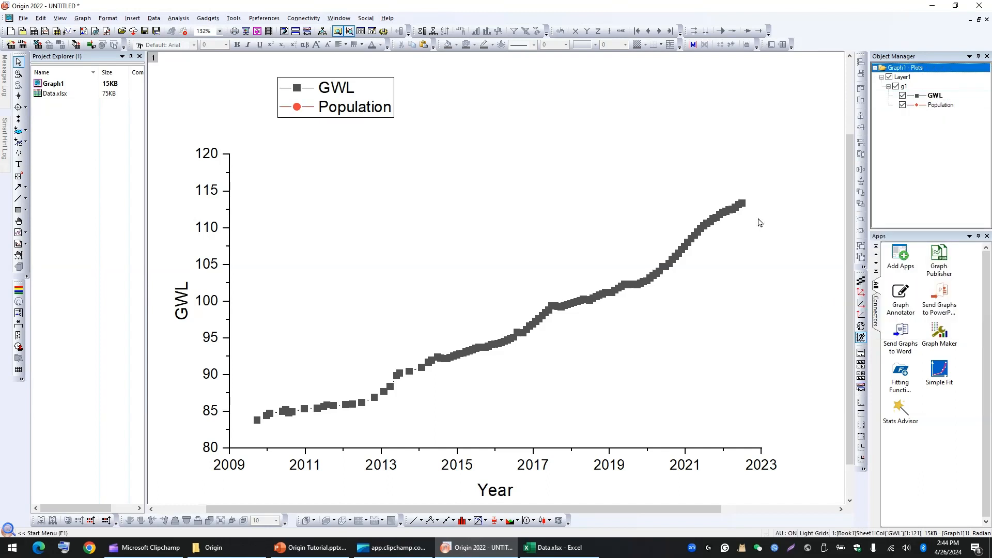
pyautogui.rightClick(936, 98)
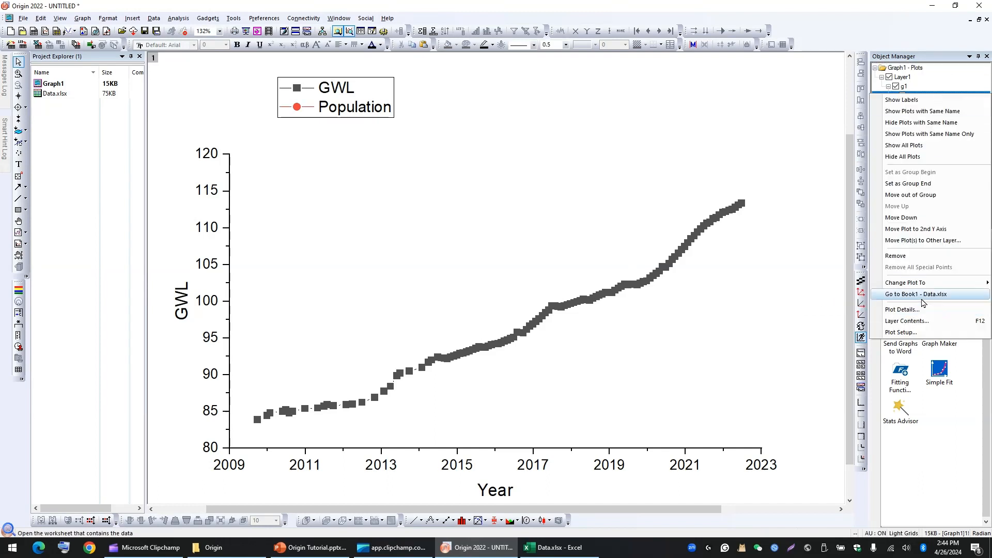
pyautogui.moveTo(910, 286)
pyautogui.click(824, 282)
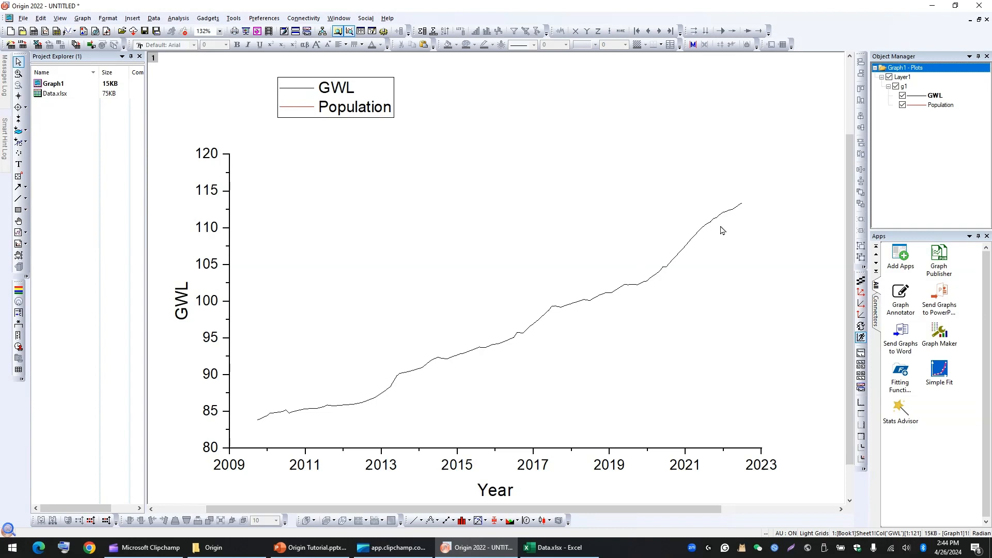
pyautogui.click(936, 96)
pyautogui.rightClick(937, 96)
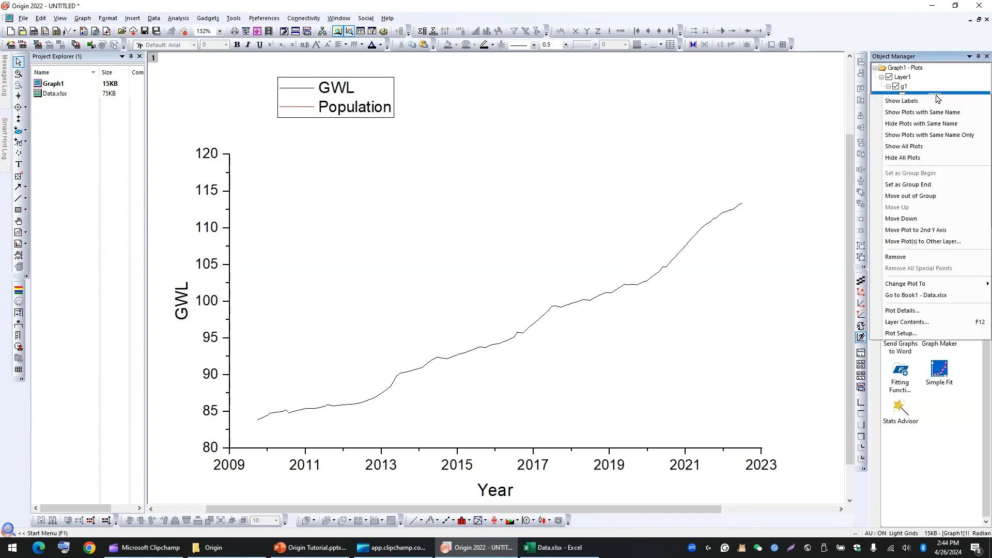
pyautogui.moveTo(922, 286)
pyautogui.click(825, 283)
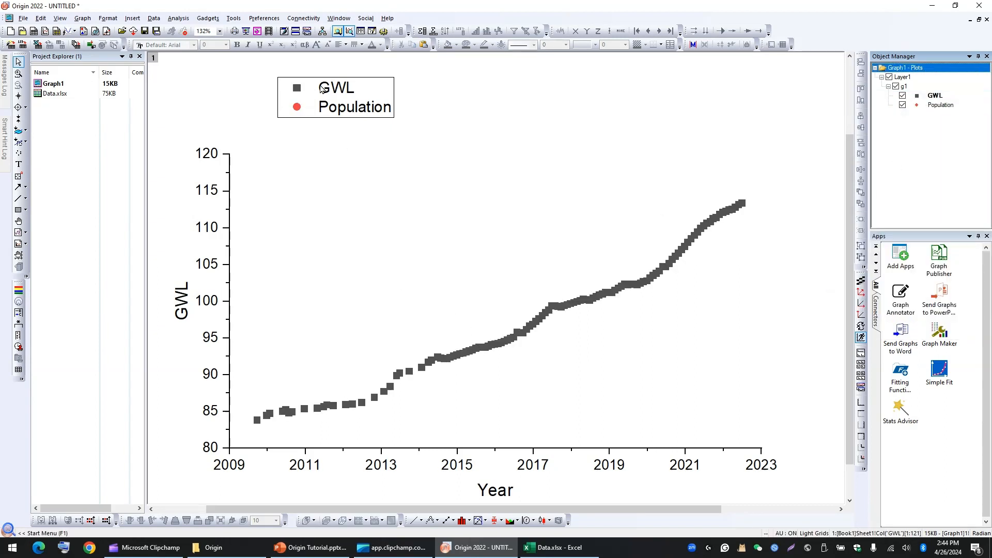
# Change the GWL plot symbol to a circle with a Dot Center interior in the plot details.
pyautogui.doubleClick(432, 363)
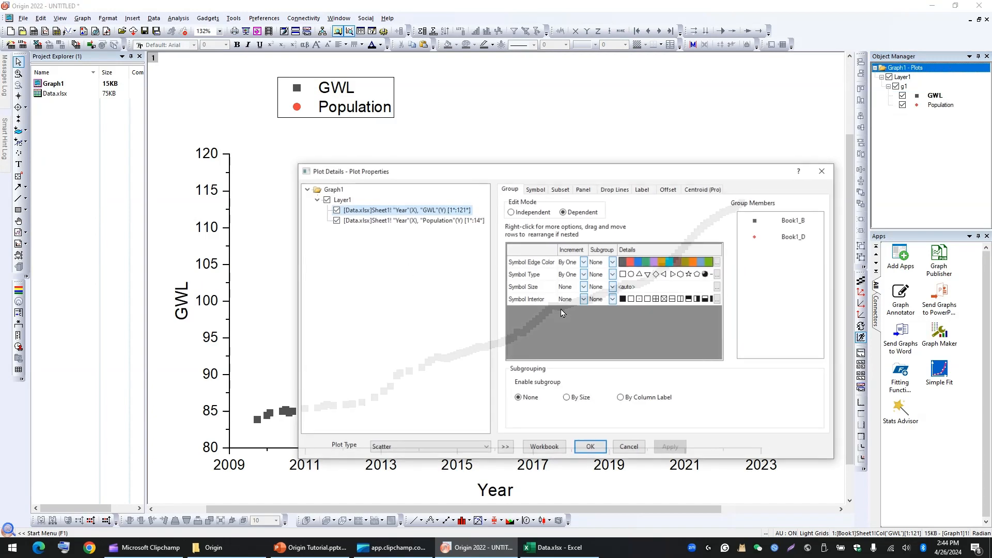
pyautogui.press('Escape')
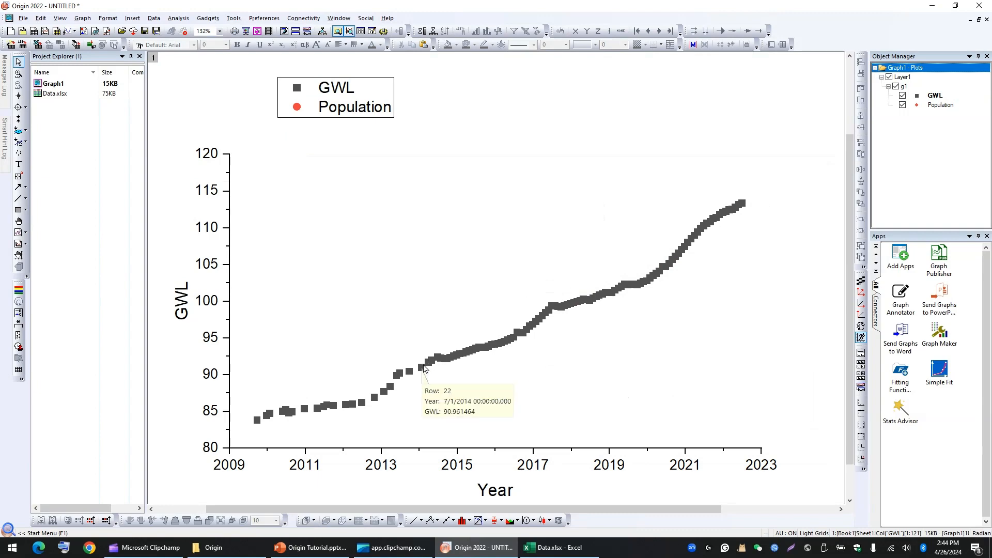
pyautogui.doubleClick(563, 306)
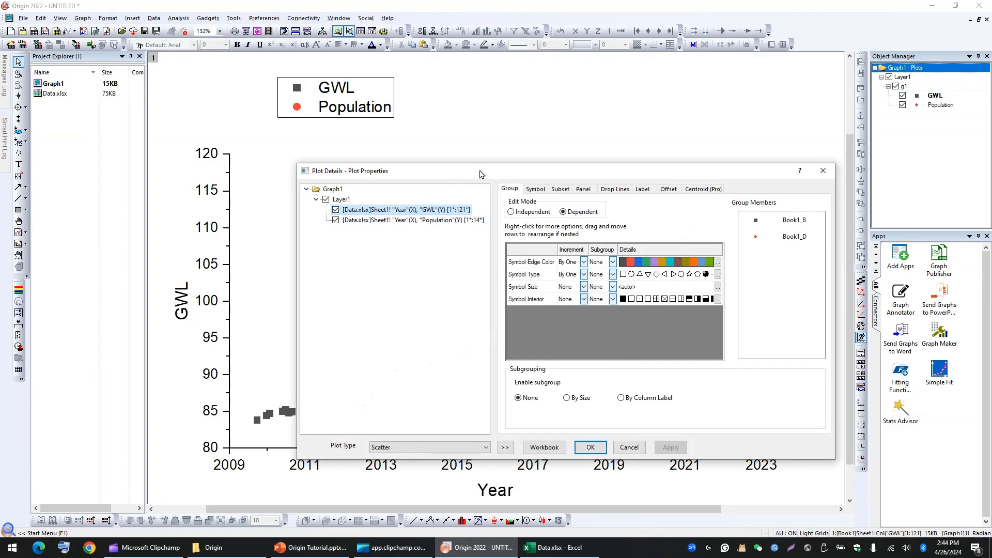
pyautogui.moveTo(482, 173); pyautogui.dragTo(328, 131)
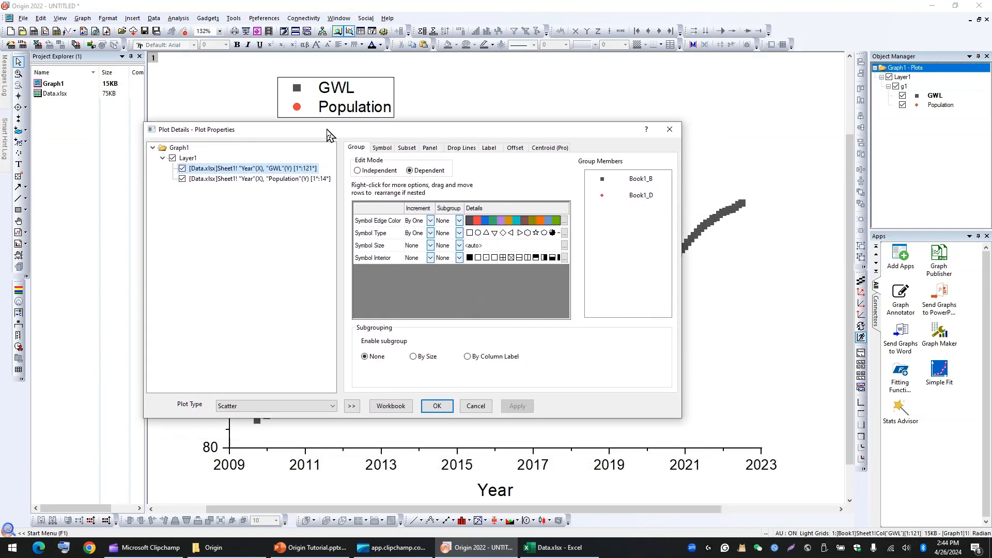
pyautogui.click(380, 149)
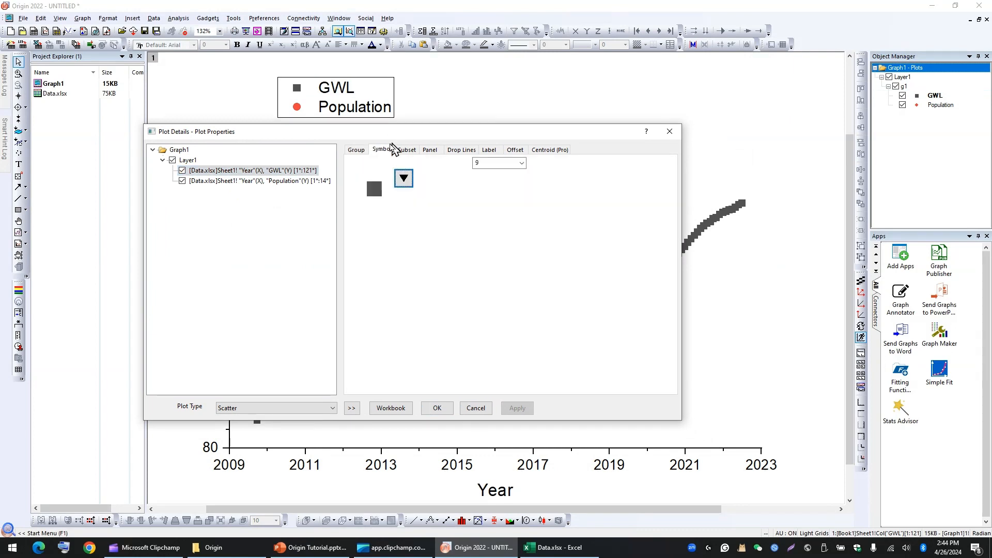
pyautogui.moveTo(387, 136); pyautogui.dragTo(191, 137)
pyautogui.moveTo(280, 137); pyautogui.dragTo(227, 146)
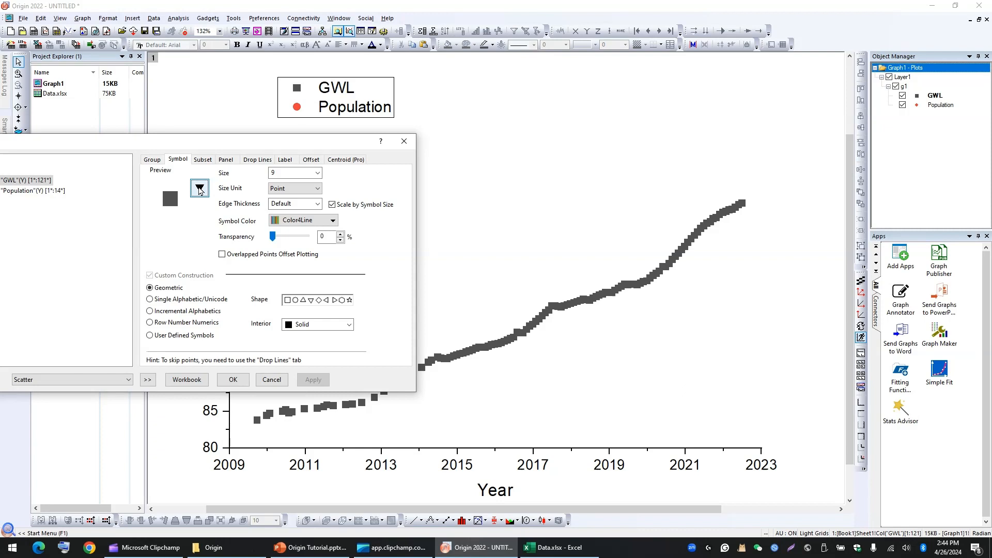
pyautogui.click(199, 189)
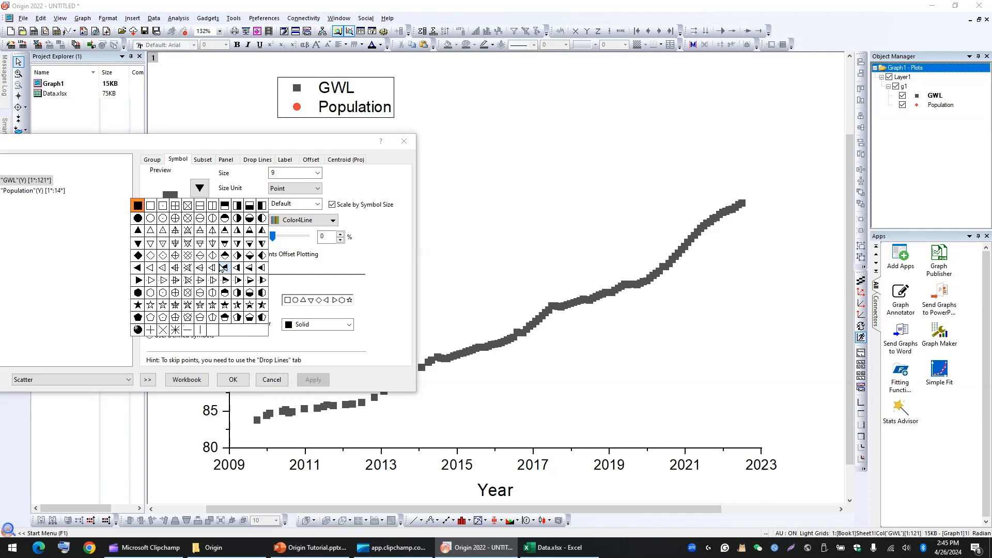
pyautogui.click(163, 218)
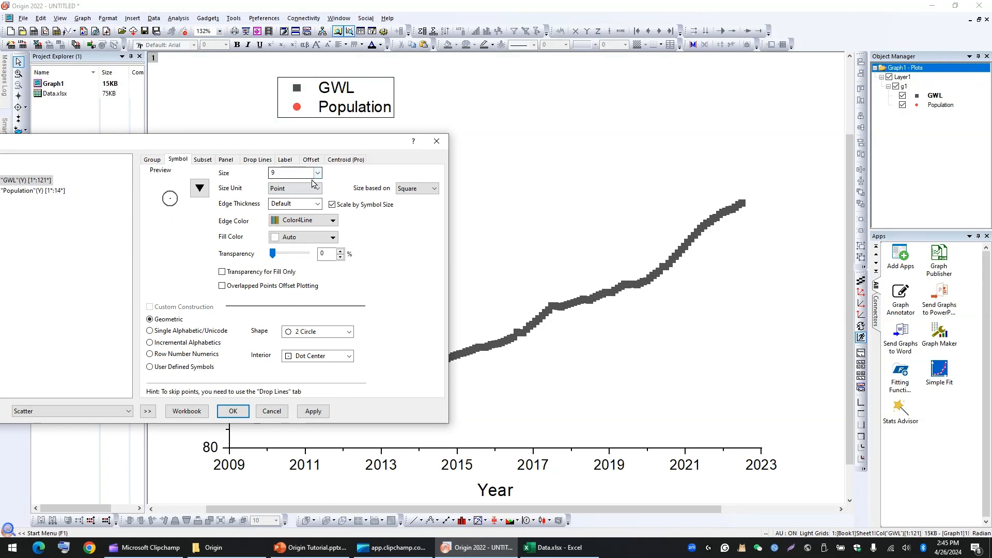
# Set the GWL symbol size to 8 and its edge color to single Red, and apply the changes.
pyautogui.click(275, 173)
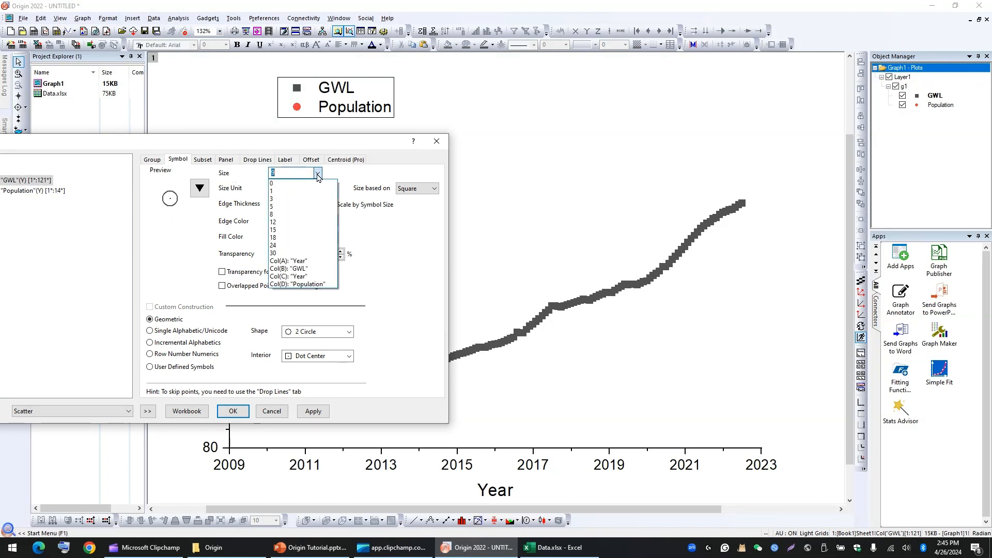
pyautogui.click(295, 220)
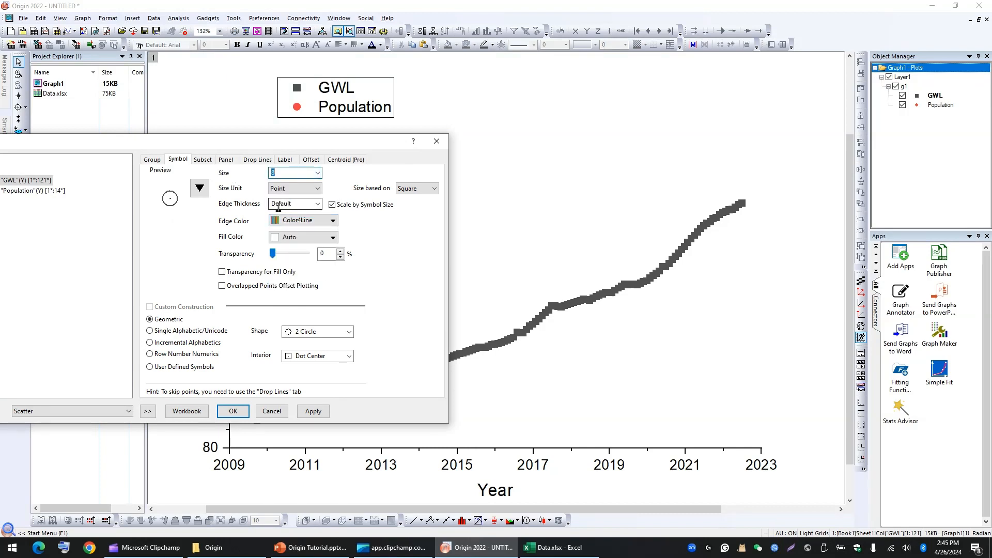
pyautogui.click(296, 221)
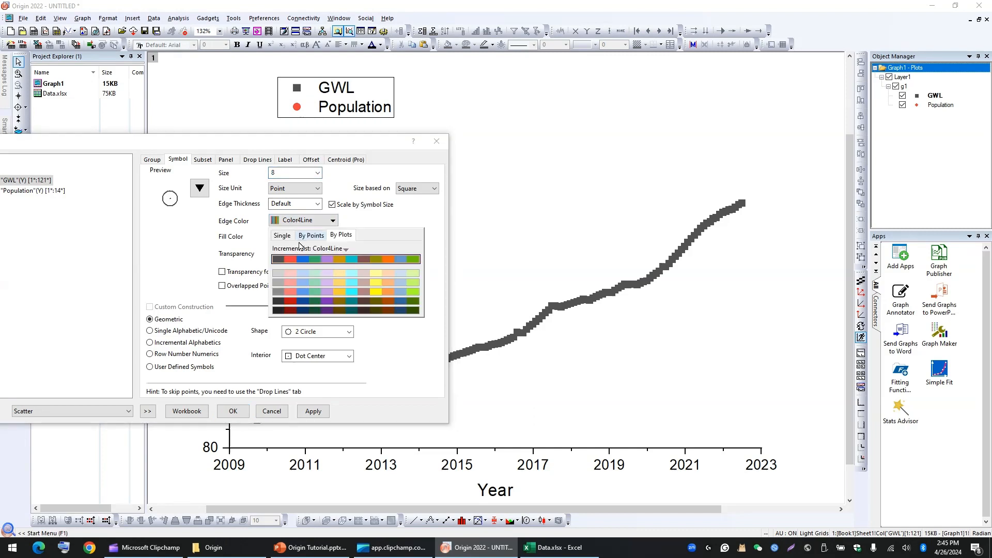
pyautogui.click(282, 235)
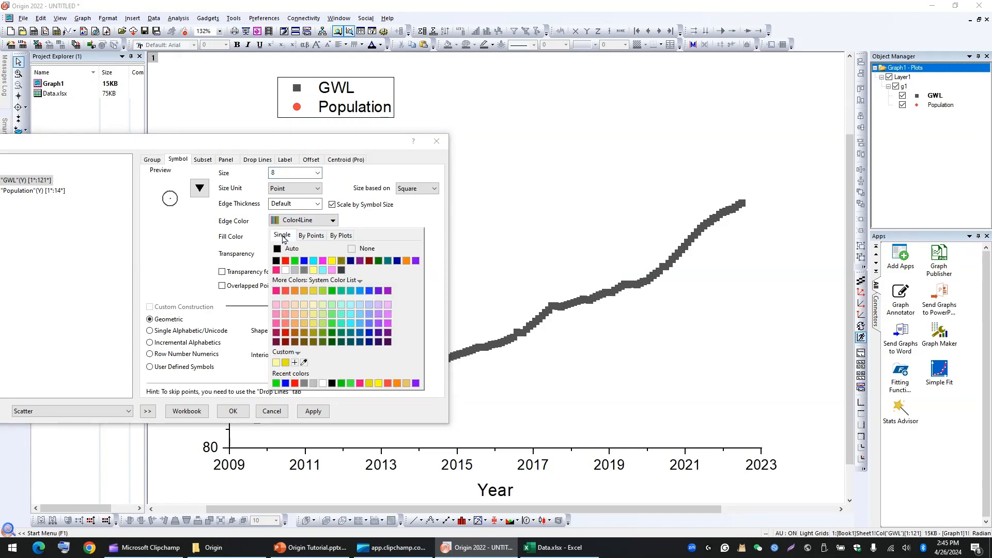
pyautogui.click(285, 262)
pyautogui.click(313, 412)
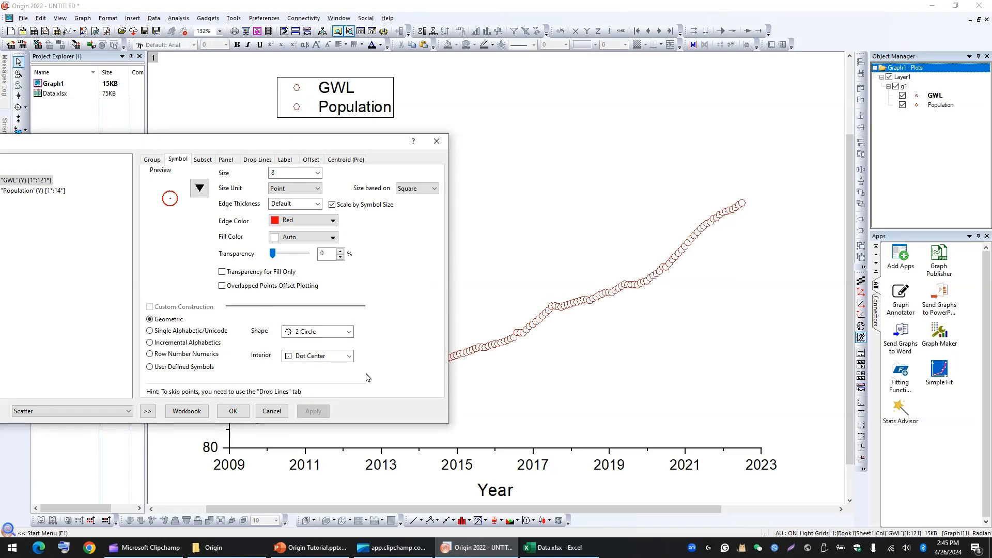
# Try a symbol edge thickness of 40 on the GWL plot.
pyautogui.moveTo(349, 148); pyautogui.dragTo(372, 102)
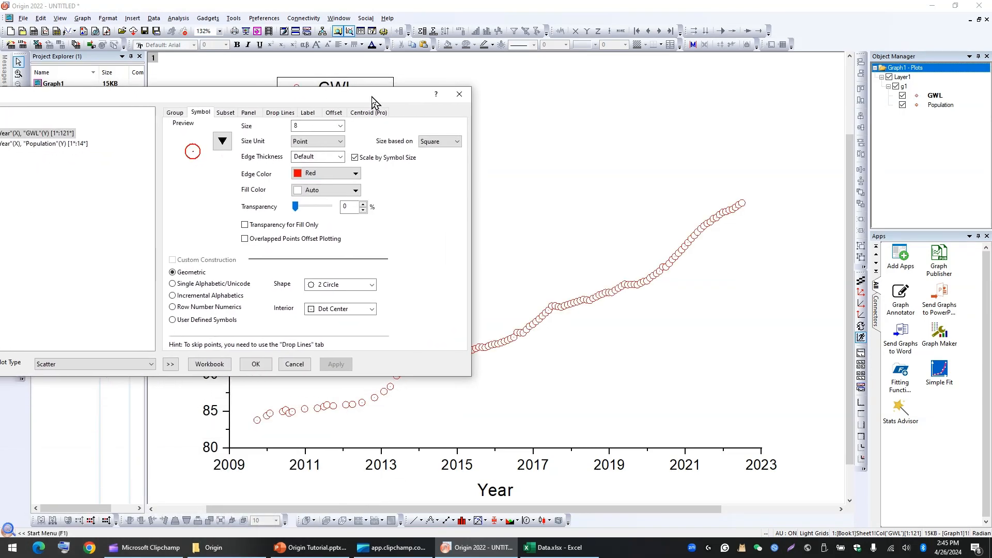
pyautogui.click(340, 157)
pyautogui.click(317, 212)
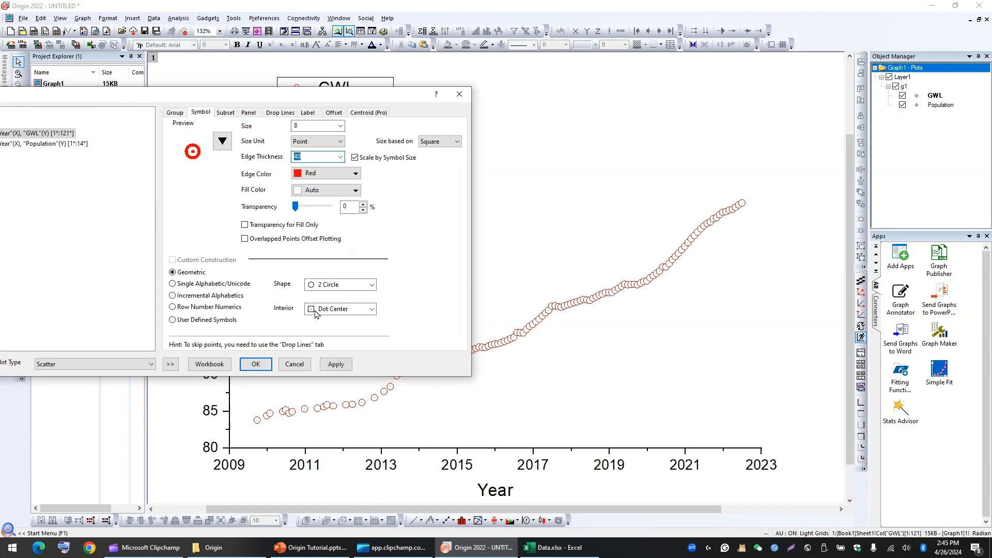
pyautogui.click(335, 365)
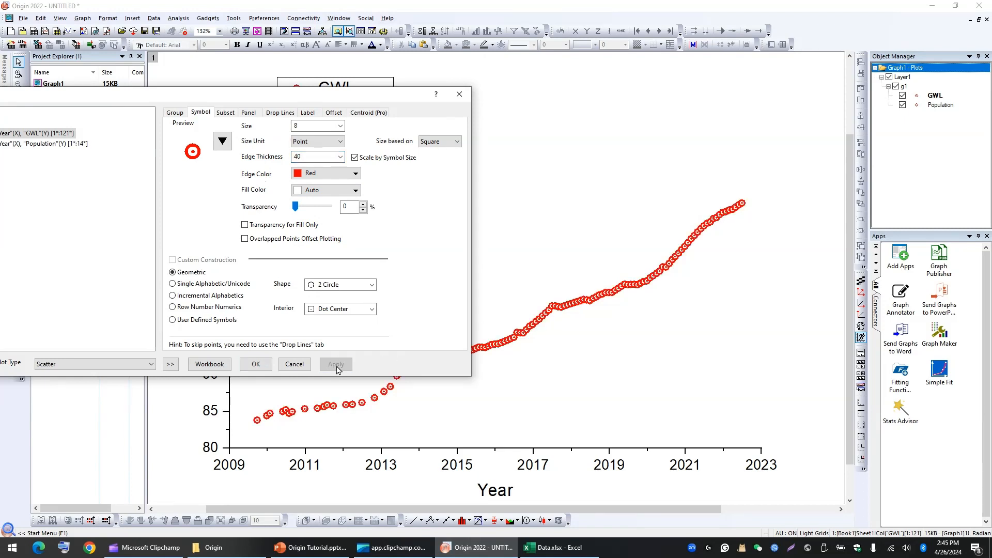
# Set the GWL symbol edge thickness to 30 and accept the plot settings.
pyautogui.click(340, 158)
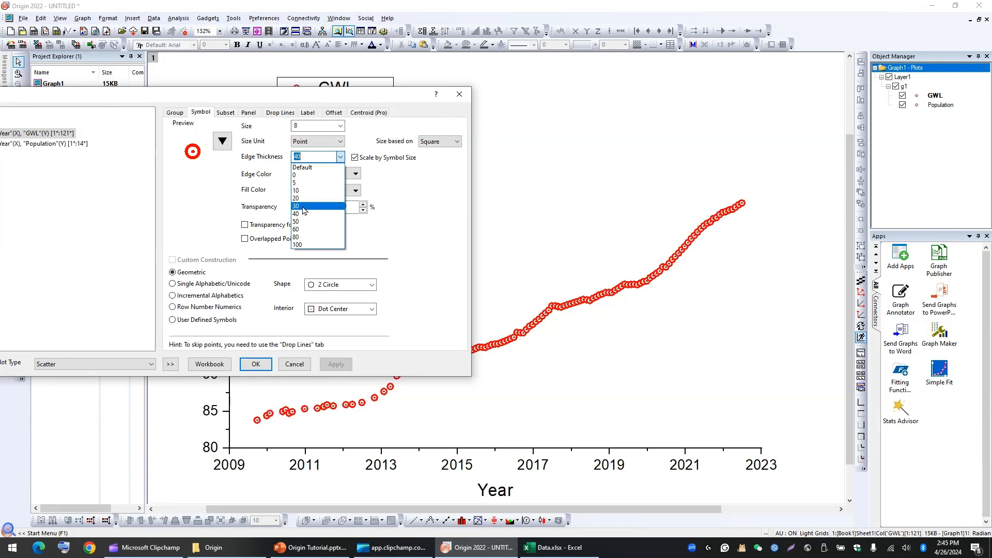
pyautogui.click(305, 213)
pyautogui.click(333, 365)
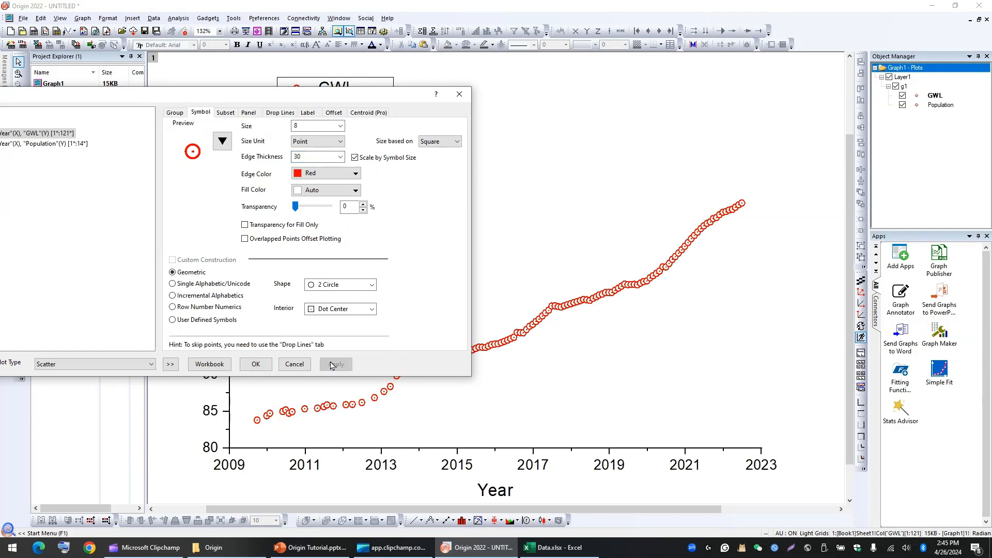
pyautogui.moveTo(353, 99); pyautogui.dragTo(494, 107)
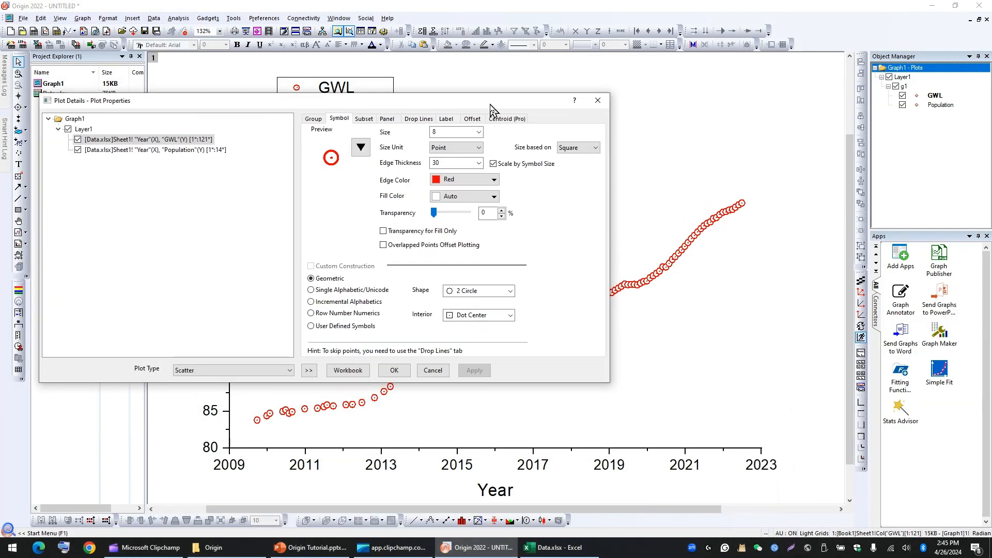
pyautogui.click(394, 370)
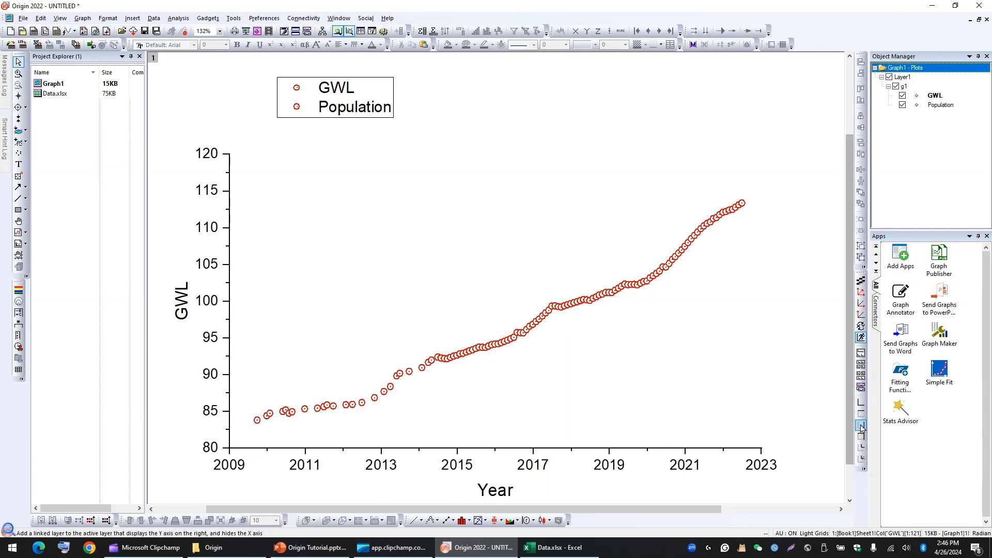
# Add a linked layer with a Y axis on the right and move the Population plot into it.
pyautogui.click(860, 427)
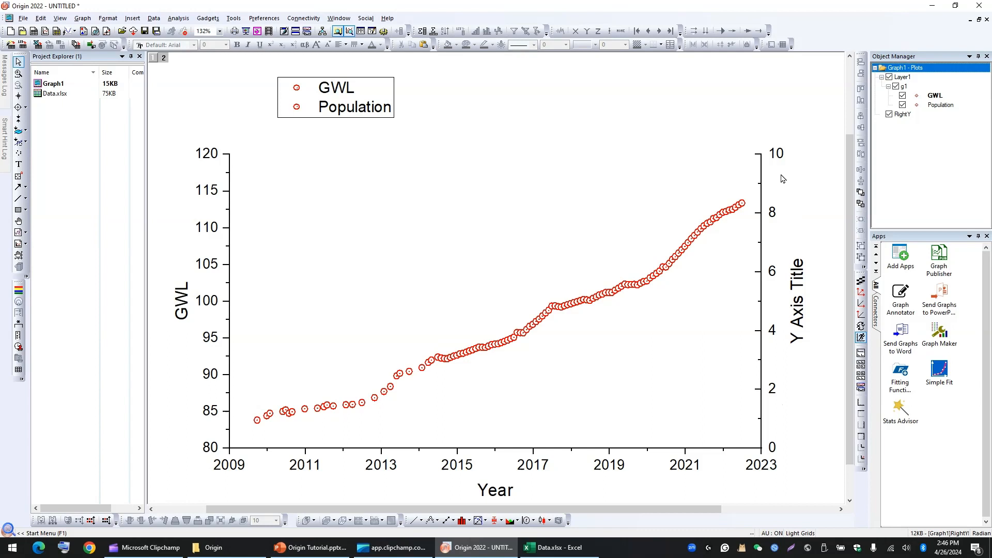
pyautogui.click(939, 105)
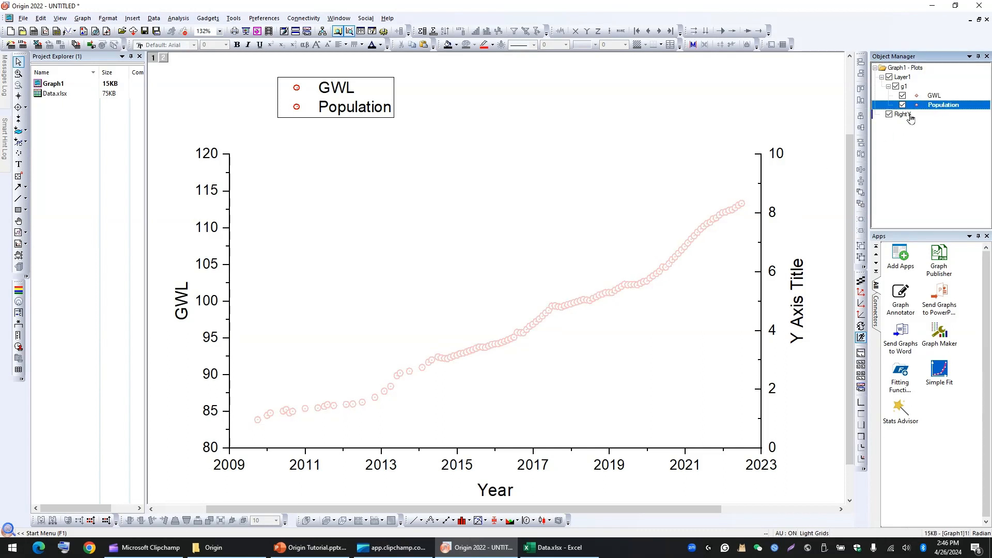
pyautogui.moveTo(910, 118); pyautogui.dragTo(911, 119)
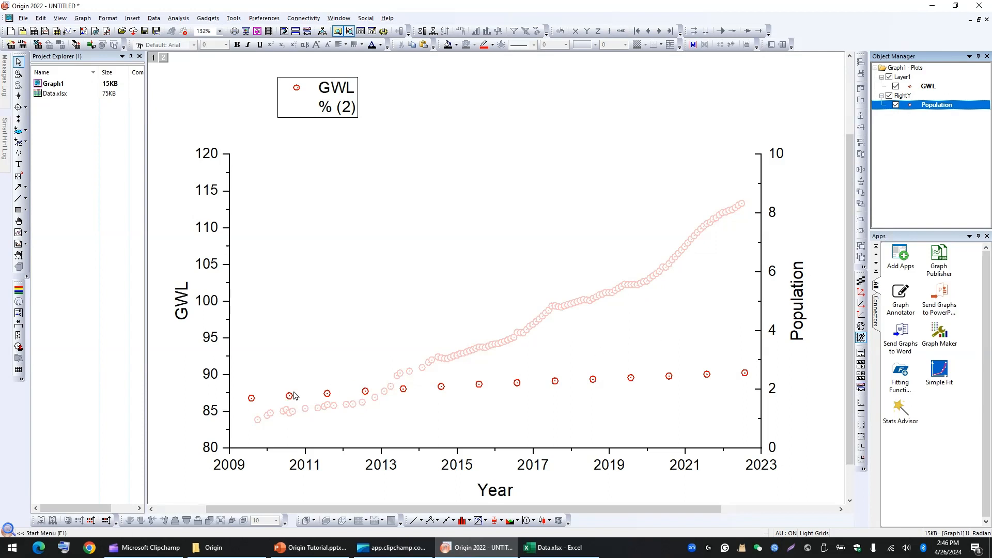
pyautogui.click(918, 155)
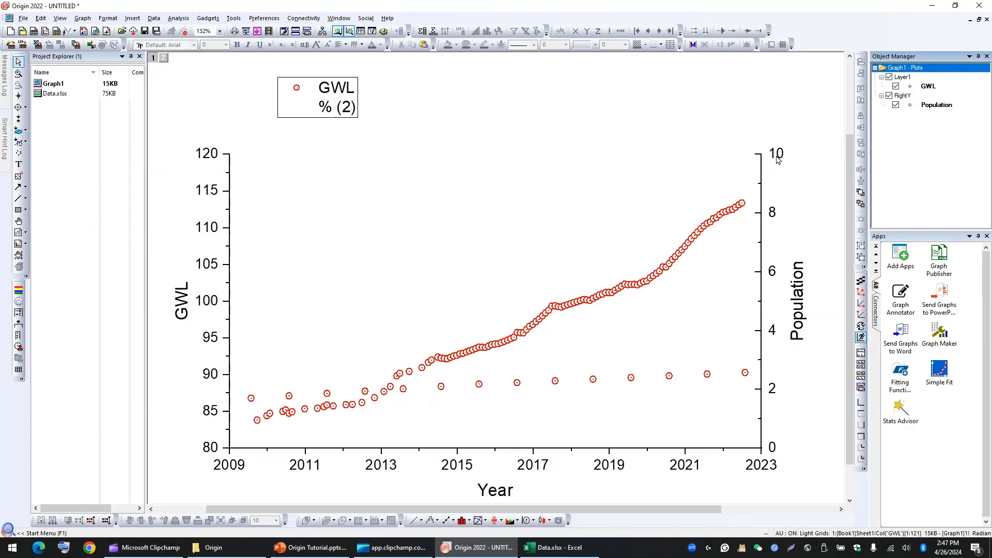
pyautogui.click(745, 374)
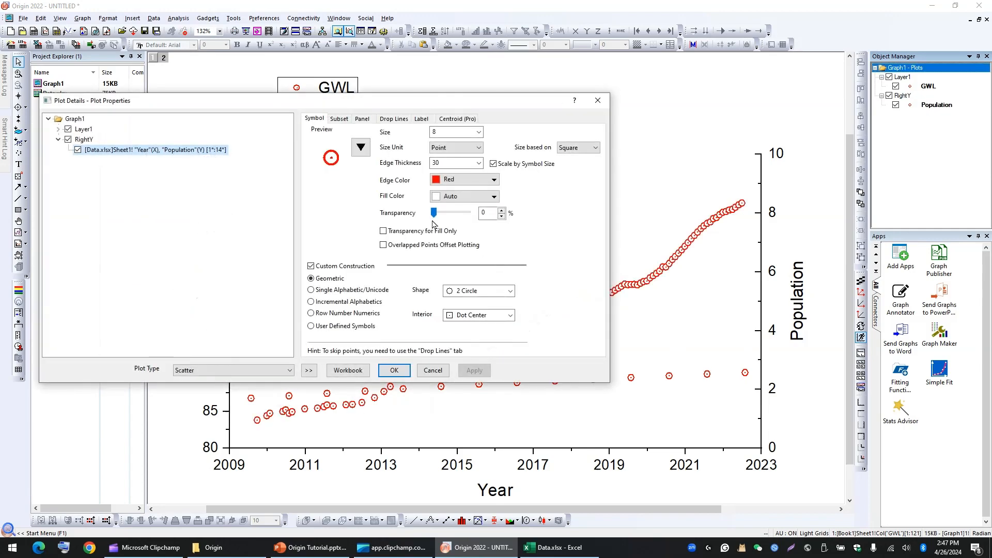
pyautogui.moveTo(265, 103); pyautogui.dragTo(438, 97)
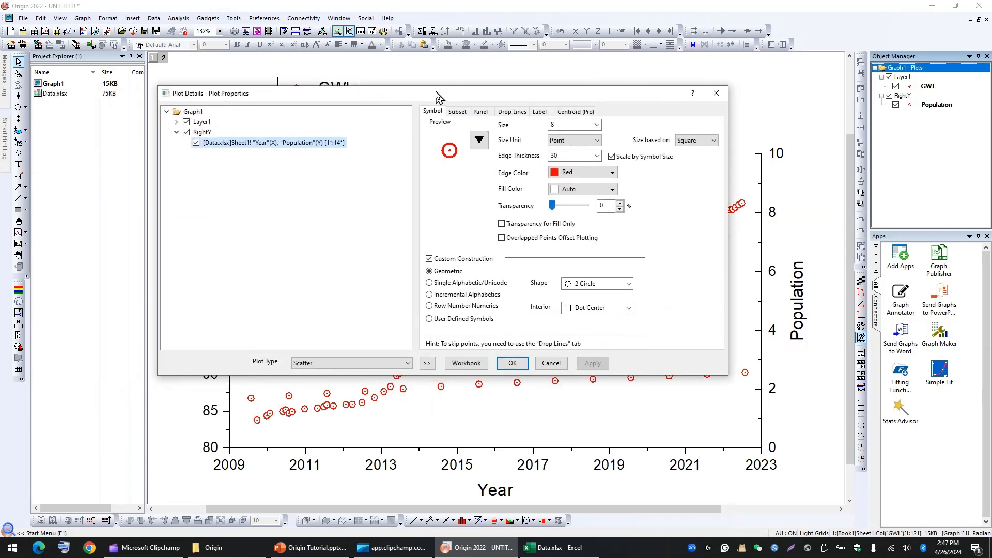
pyautogui.click(715, 93)
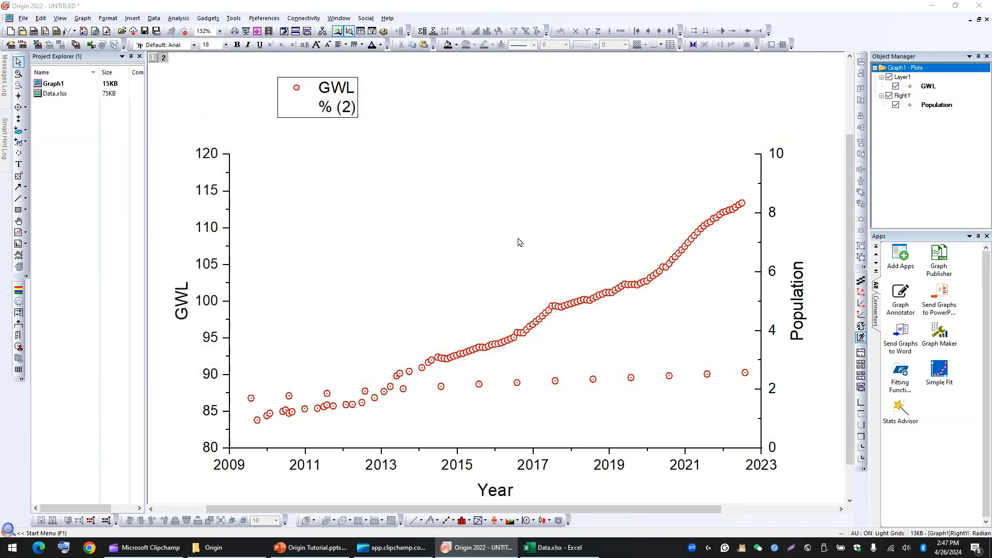
# Set the Population axis scale to run from 1.6 to 2.7.
pyautogui.doubleClick(771, 272)
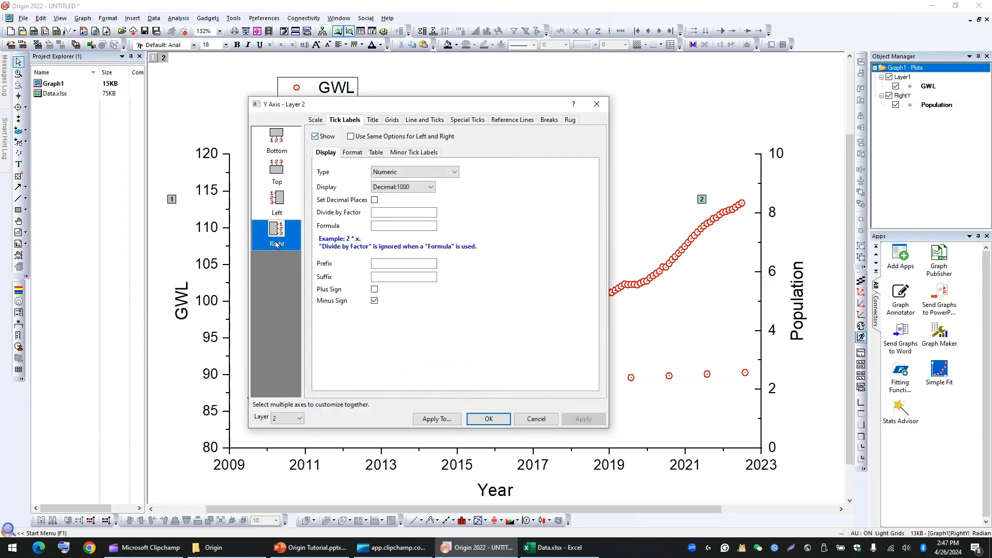
pyautogui.click(316, 120)
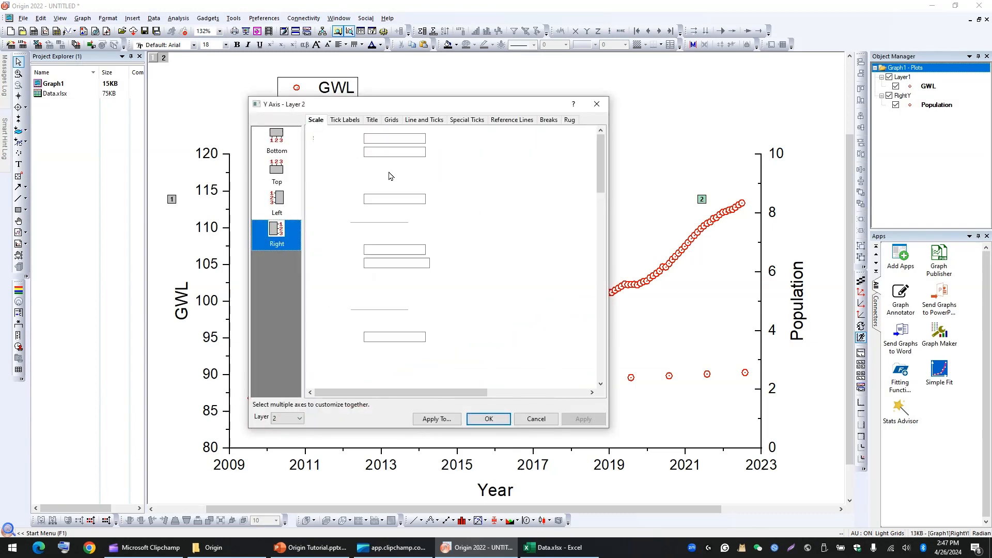
pyautogui.doubleClick(381, 138)
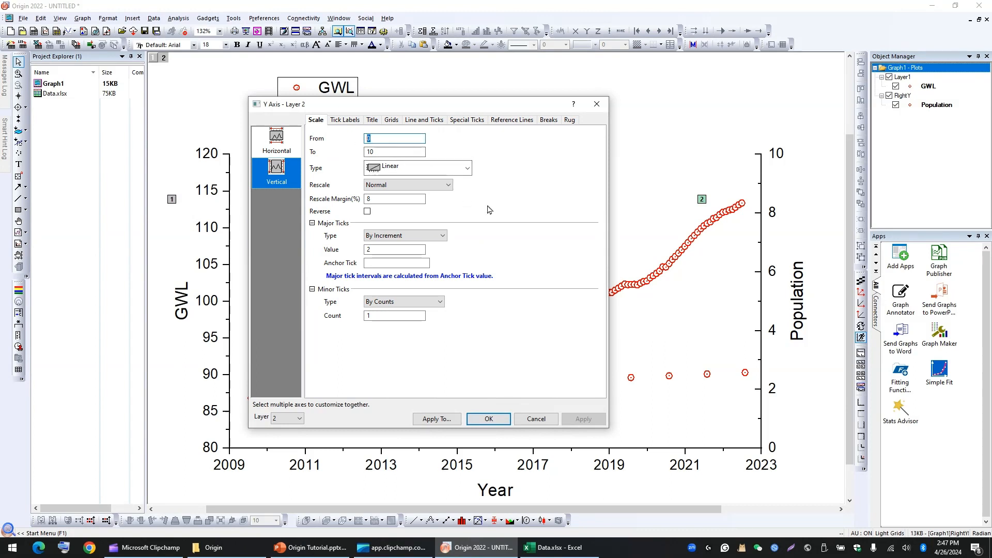
pyautogui.write('1.6')
pyautogui.press('Tab')
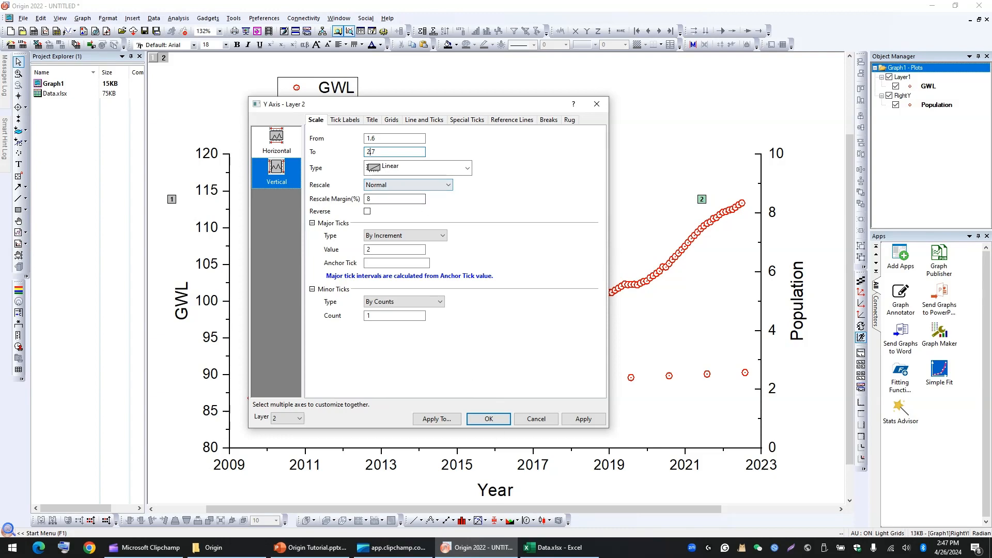
# Switch to Data.xlsx in Excel, select the Population values D2:D15 to check their range, and return to Origin.
pyautogui.hotkey('alt', 'Tab')
pyautogui.click(161, 133)
pyautogui.hotkey('shift', 'Down')
pyautogui.hotkey('shift', 'Down')
pyautogui.hotkey('shift', 'Down')
pyautogui.hotkey('shift', 'Down')
pyautogui.hotkey('shift', 'Down')
pyautogui.hotkey('shift', 'Down')
pyautogui.hotkey('shift', 'Down')
pyautogui.hotkey('shift', 'Down')
pyautogui.hotkey('shift', 'Down')
pyautogui.hotkey('shift', 'Down')
pyautogui.hotkey('shift', 'Down')
pyautogui.hotkey('shift', 'Down')
pyautogui.hotkey('shift', 'Down')
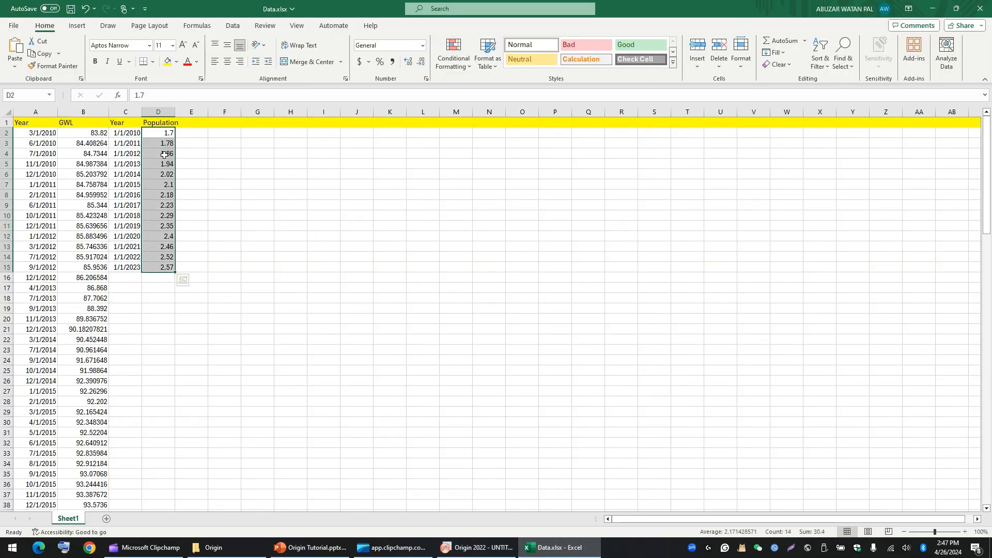
pyautogui.click(549, 549)
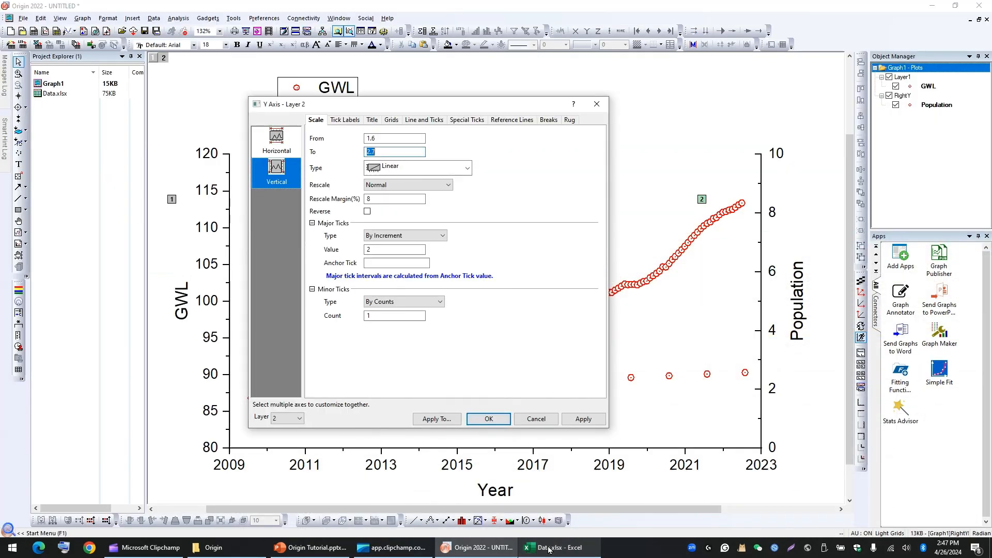
# Apply the new Population axis range to the graph and accept the axis settings.
pyautogui.click(383, 152)
pyautogui.click(582, 419)
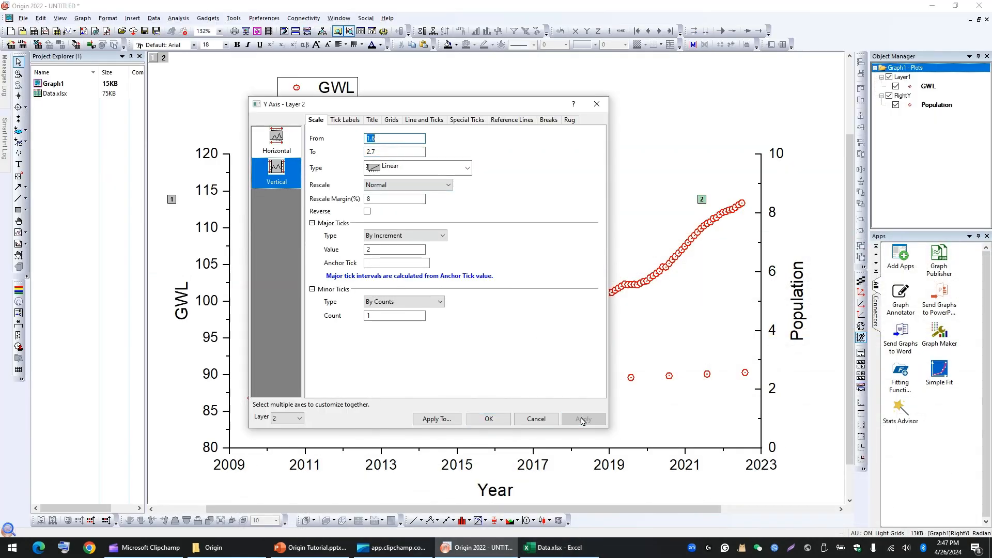
pyautogui.moveTo(425, 104); pyautogui.dragTo(282, 95)
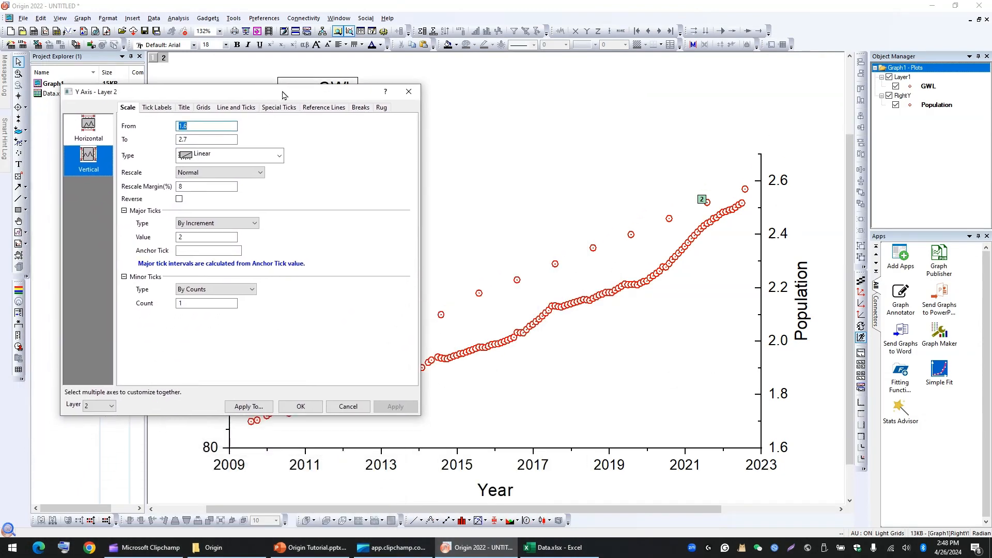
pyautogui.click(301, 407)
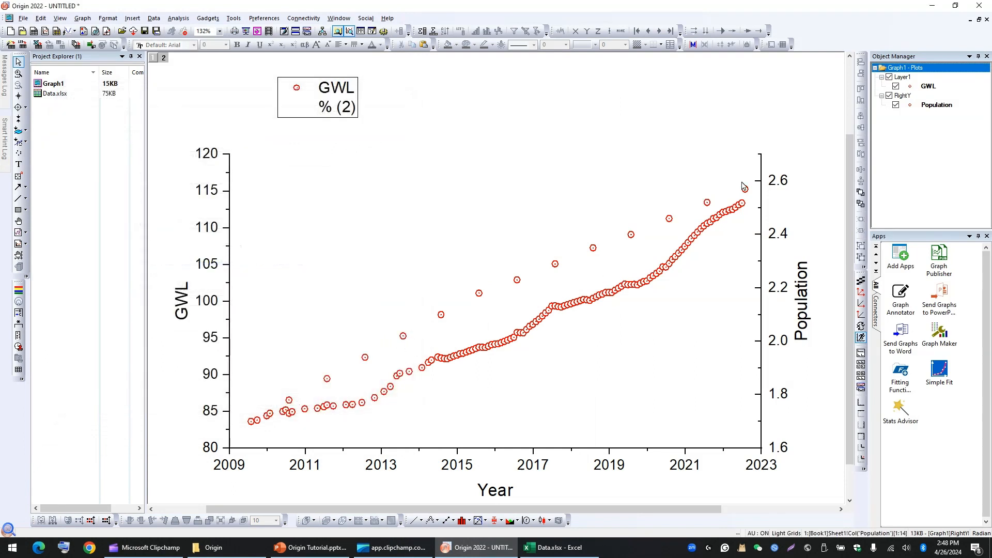
# Change the Population plot's symbols to solid up triangles in Blue and accept the plot settings.
pyautogui.click(668, 219)
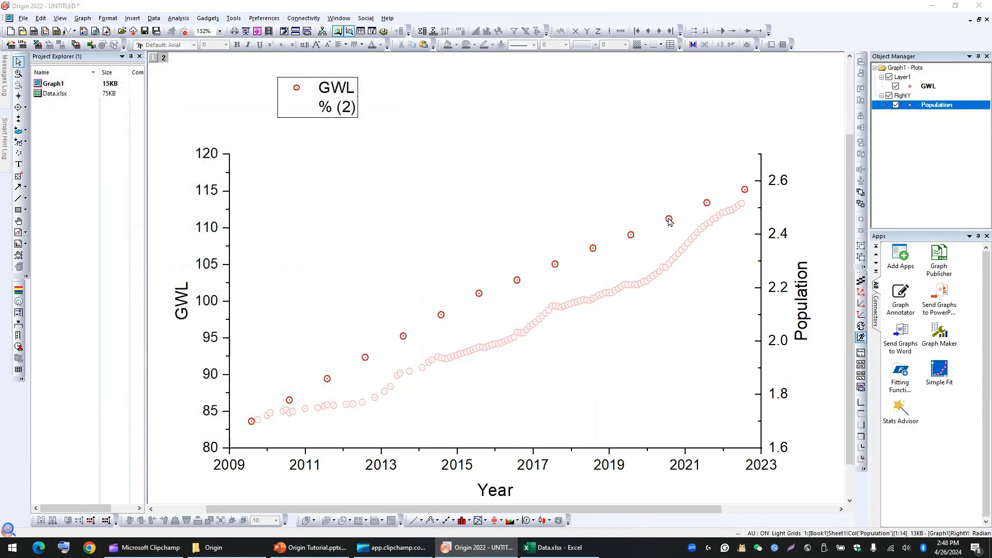
pyautogui.doubleClick(669, 220)
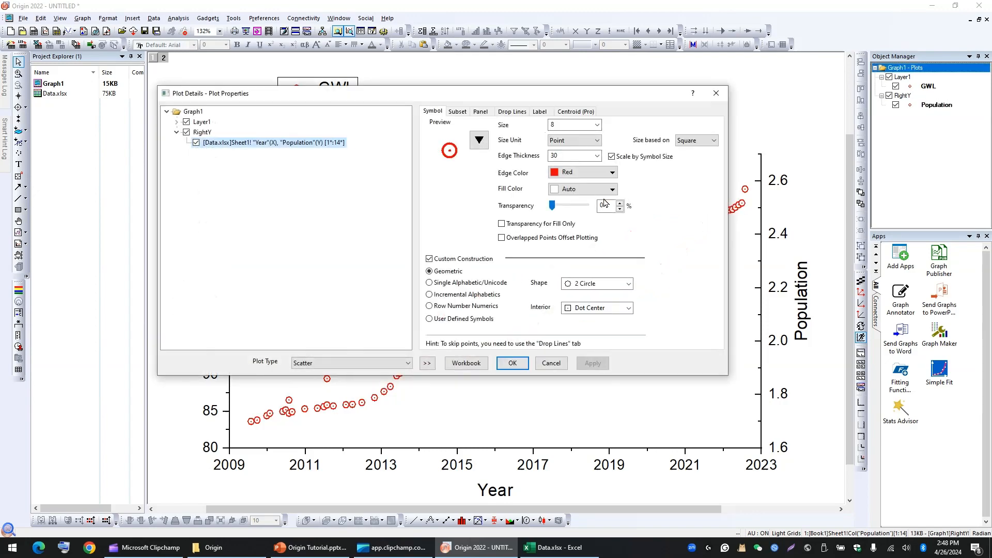
pyautogui.click(478, 140)
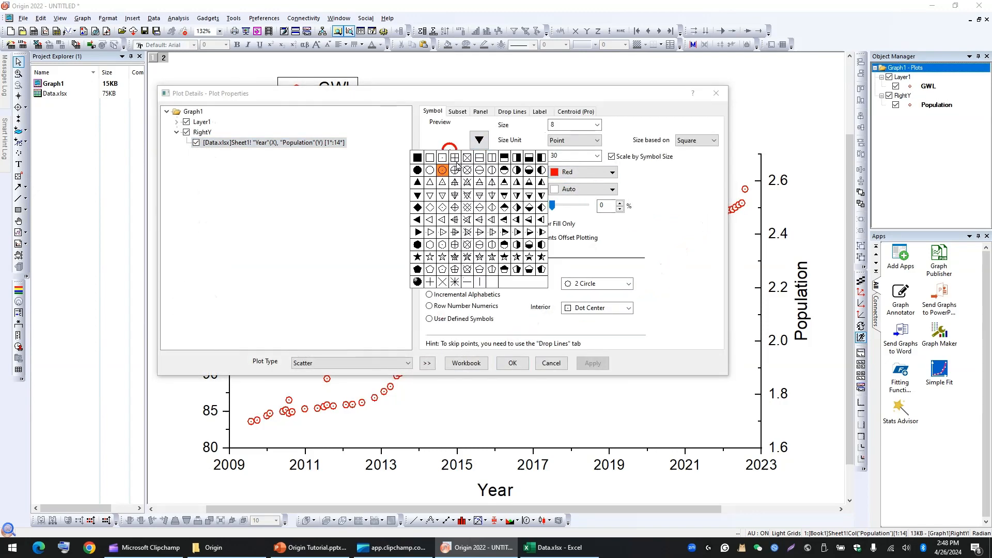
pyautogui.click(417, 182)
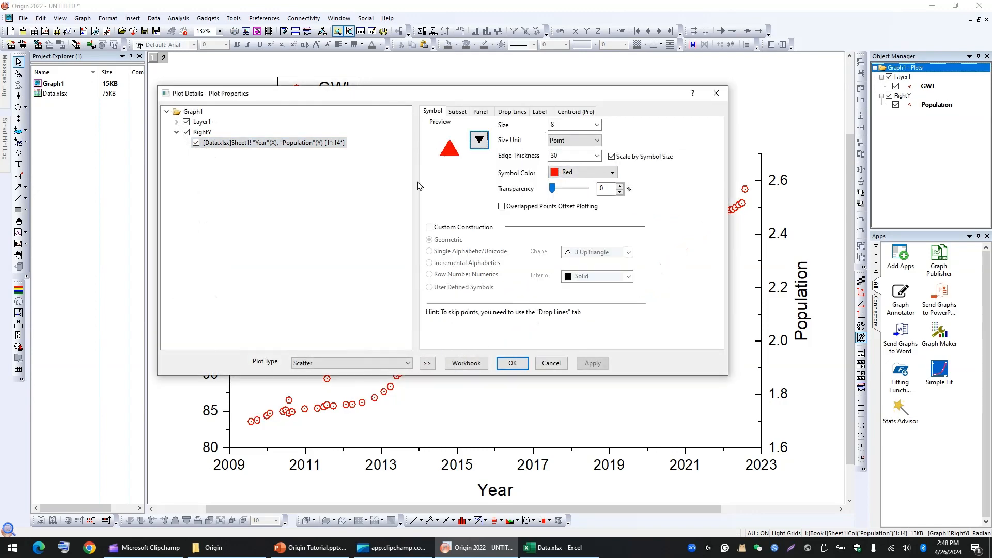
pyautogui.click(582, 176)
pyautogui.click(577, 200)
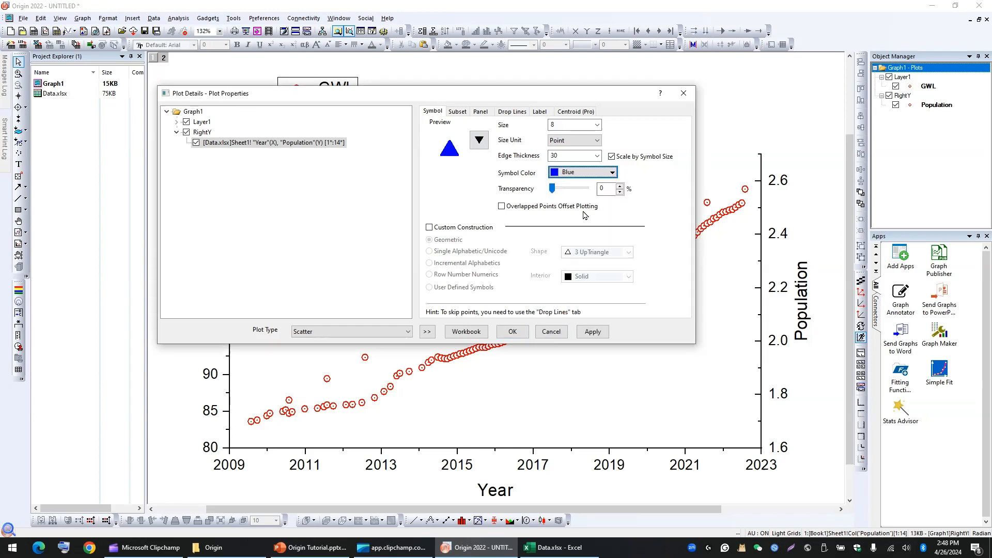
pyautogui.click(513, 331)
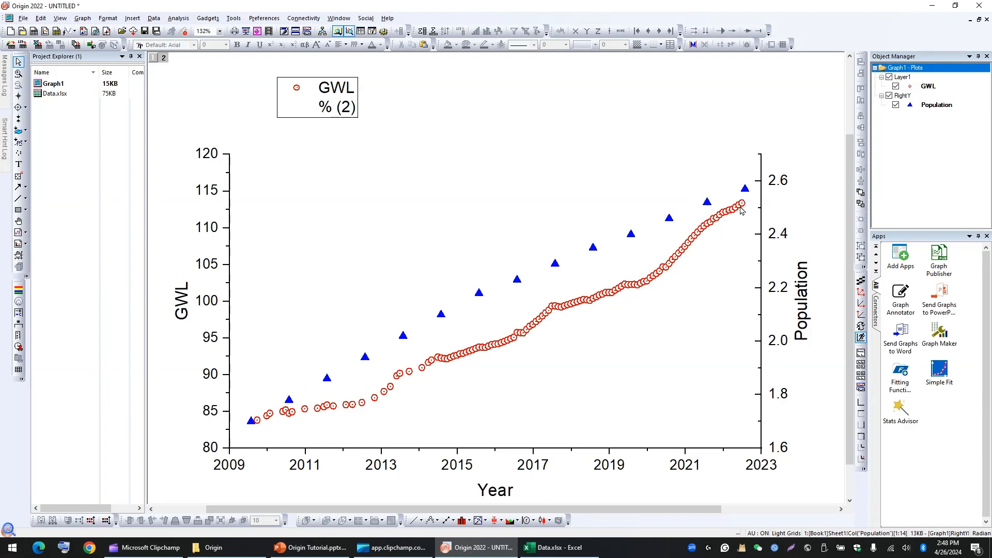
# Show the line and ticks of the top X axis in Layer 1 and apply the change.
pyautogui.moveTo(315, 410)
pyautogui.click(383, 466)
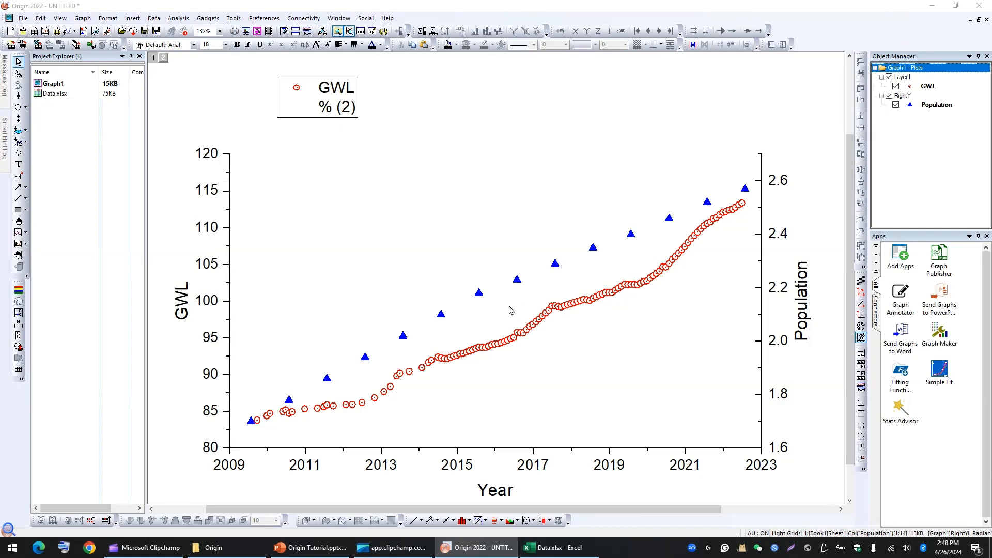
pyautogui.doubleClick(404, 458)
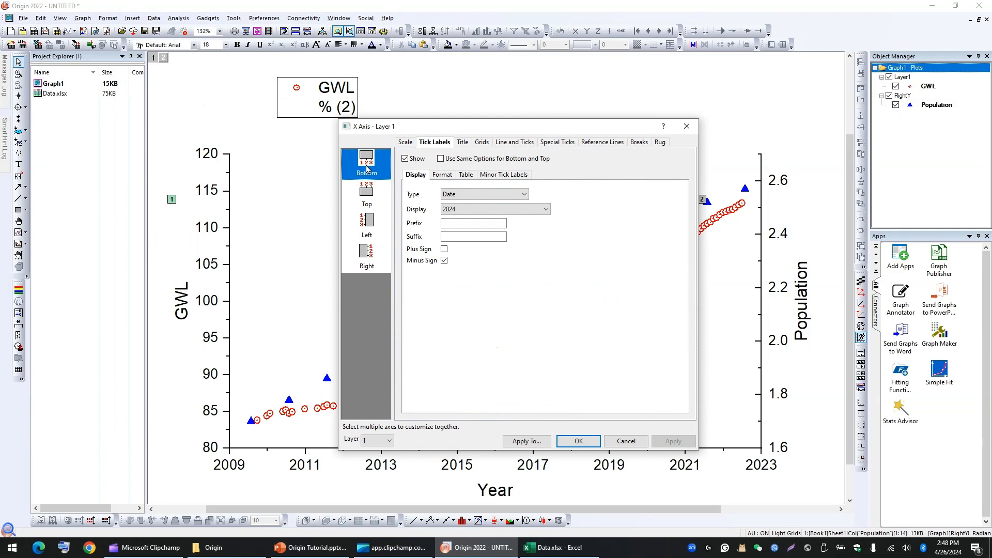
pyautogui.click(366, 199)
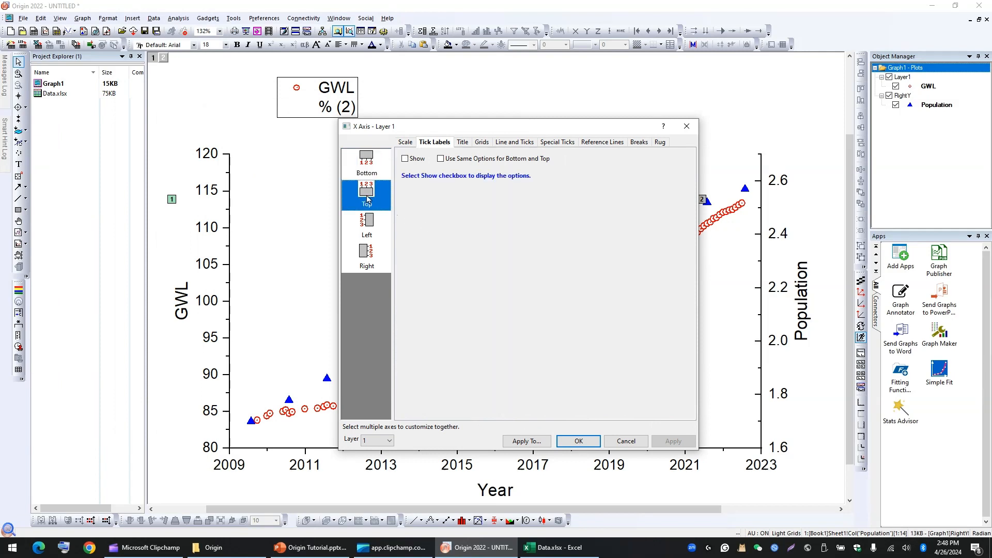
pyautogui.moveTo(447, 127); pyautogui.dragTo(606, 197)
pyautogui.click(564, 210)
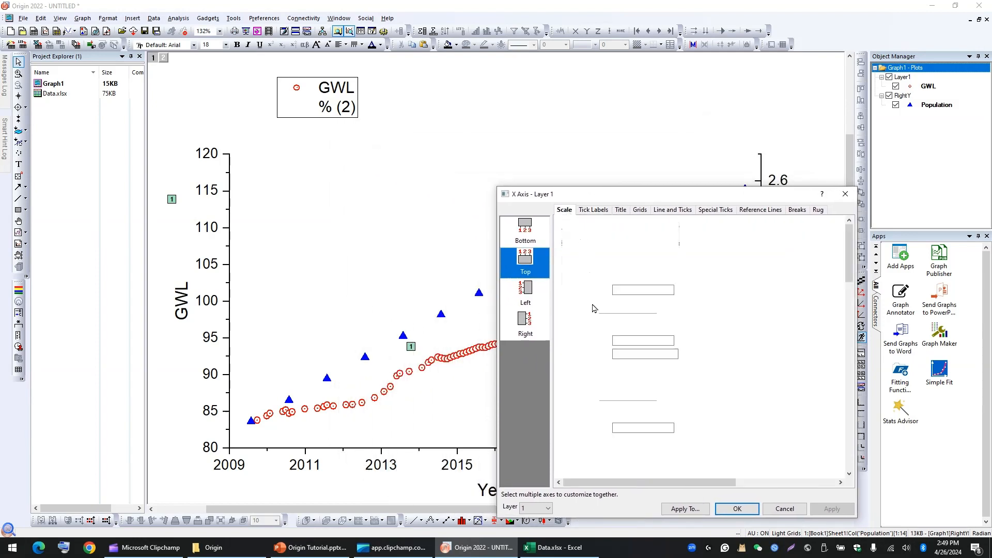
pyautogui.click(591, 211)
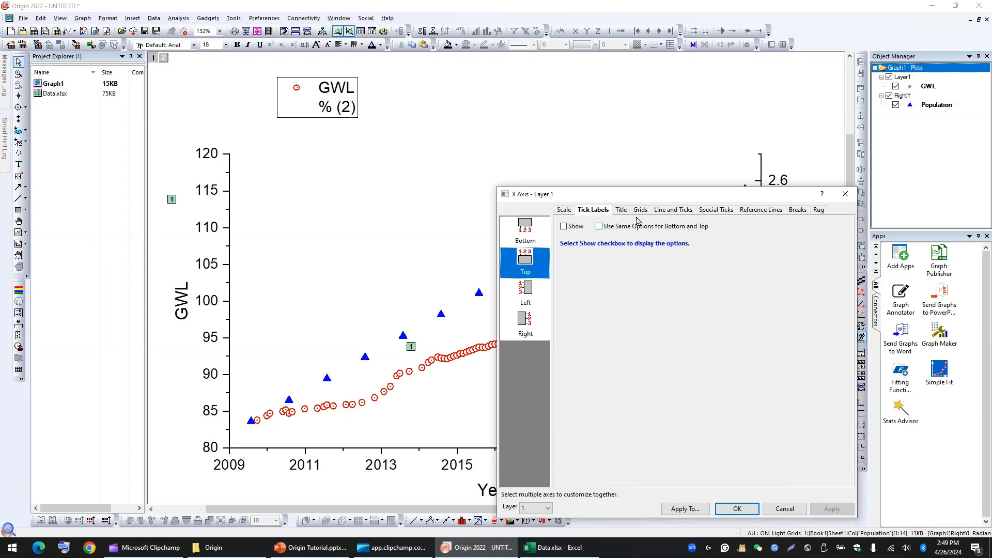
pyautogui.click(672, 211)
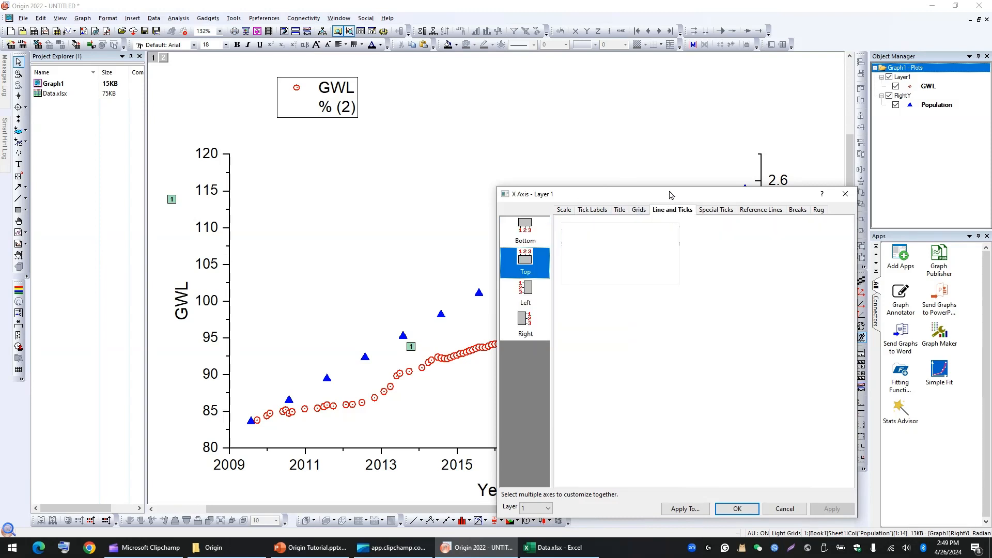
pyautogui.moveTo(670, 195); pyautogui.dragTo(463, 252)
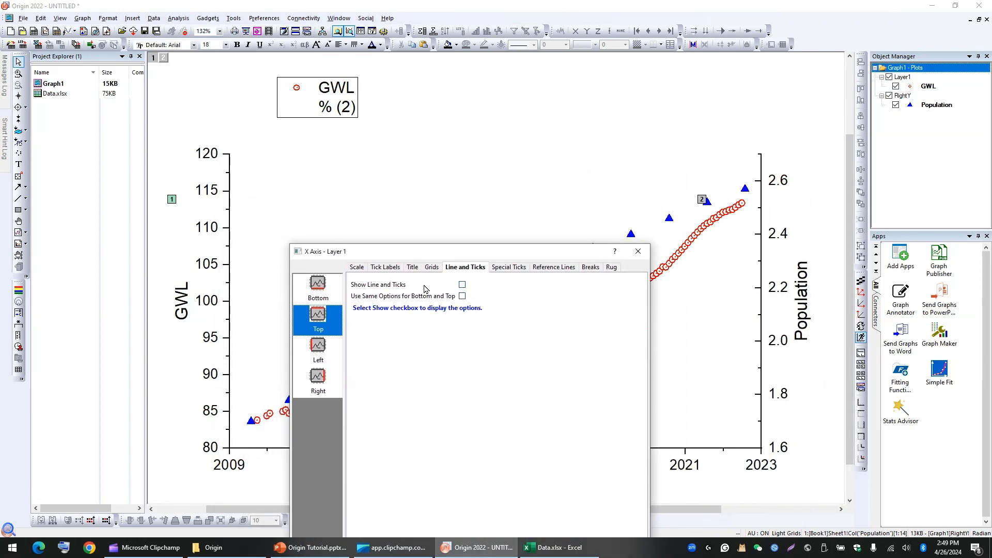
pyautogui.click(462, 284)
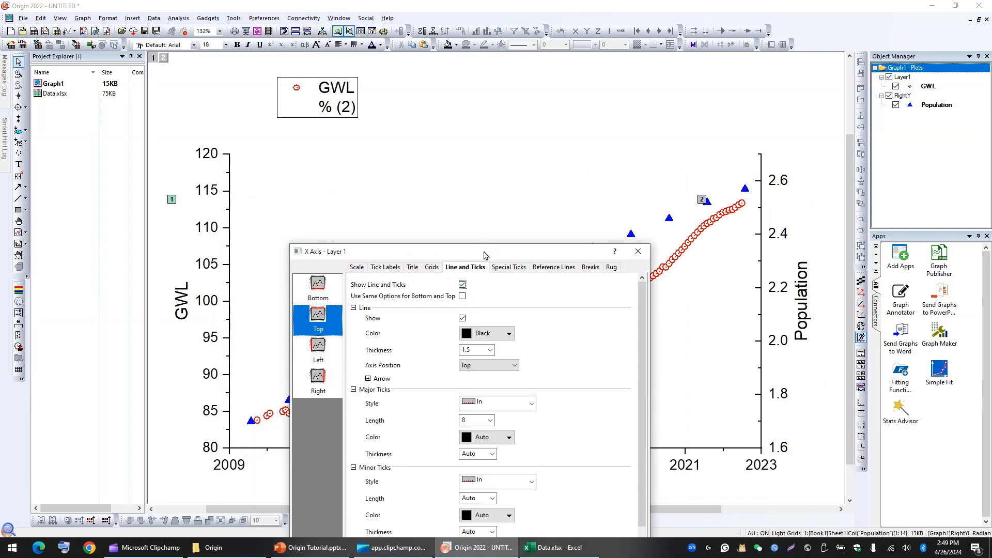
pyautogui.moveTo(484, 254); pyautogui.dragTo(222, 120)
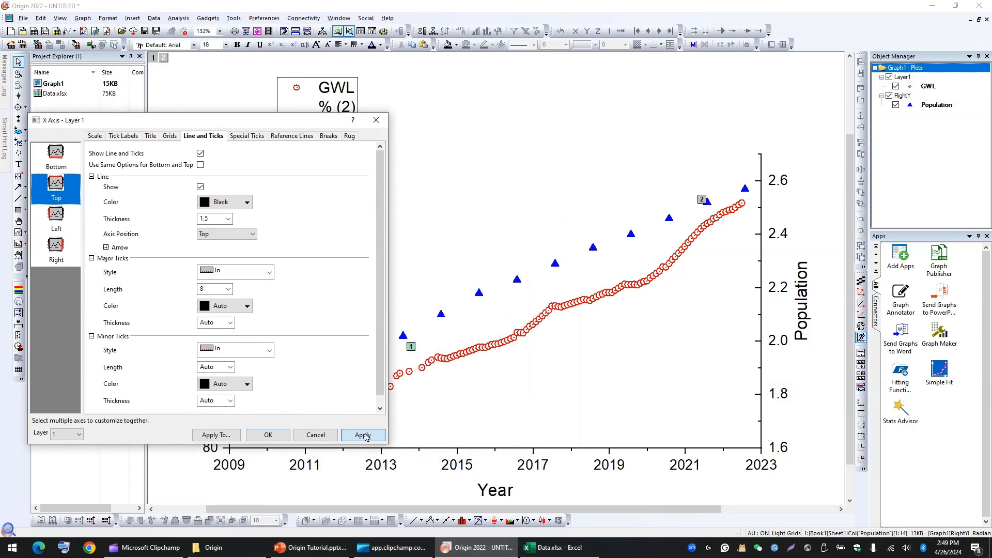
pyautogui.click(363, 436)
# Set the top axis's major and minor tick styles to None and accept the axis settings.
pyautogui.moveTo(288, 125)
pyautogui.mouseDown()
pyautogui.moveTo(275, 490)
pyautogui.moveTo(427, 121)
pyautogui.moveTo(749, 199)
pyautogui.moveTo(685, 193)
pyautogui.moveTo(679, 172)
pyautogui.mouseUp()
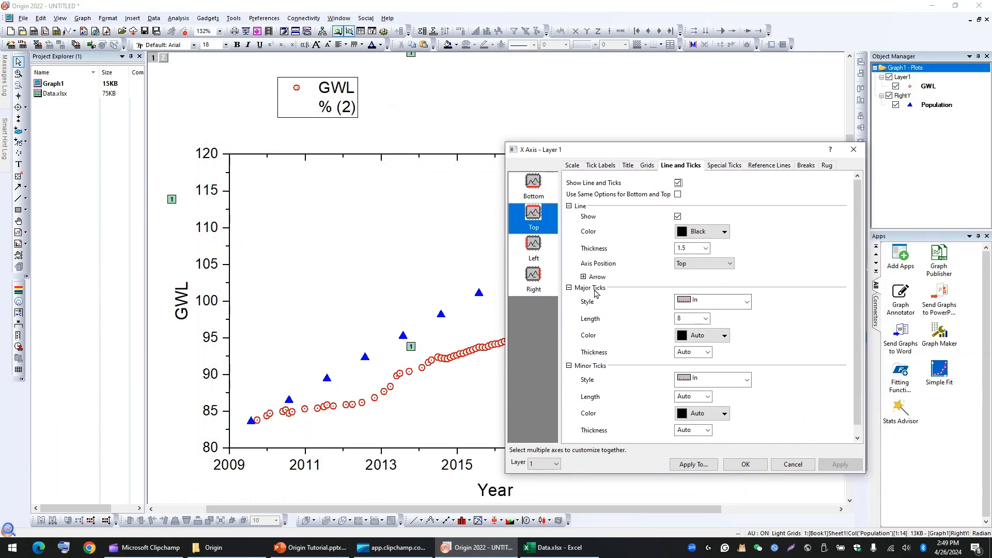
pyautogui.click(720, 306)
pyautogui.click(712, 326)
pyautogui.click(709, 304)
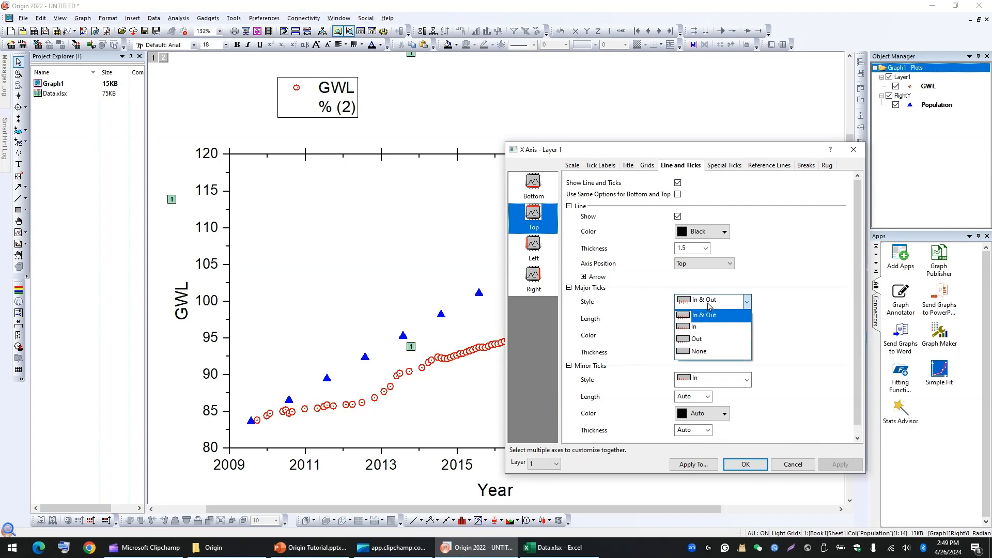
pyautogui.click(697, 353)
pyautogui.click(695, 380)
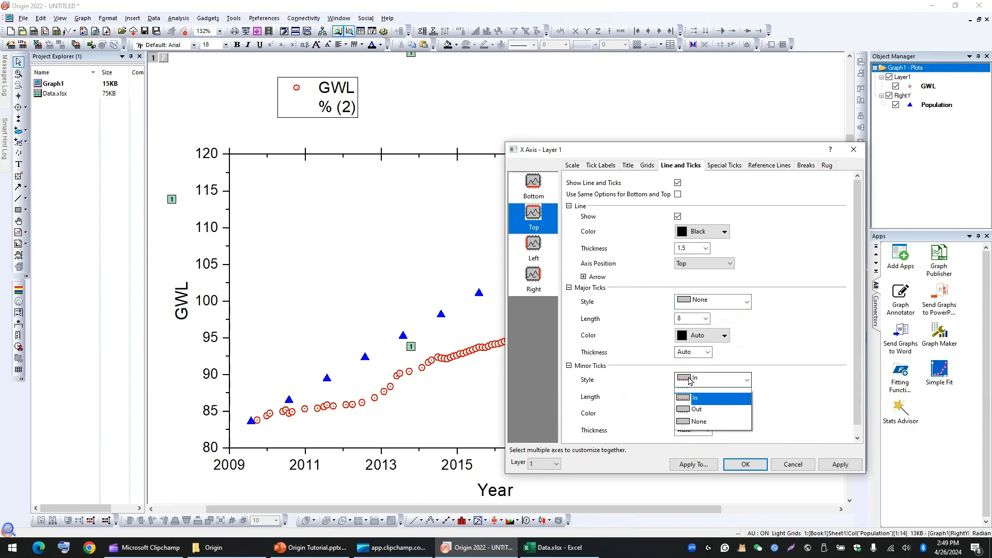
pyautogui.click(717, 433)
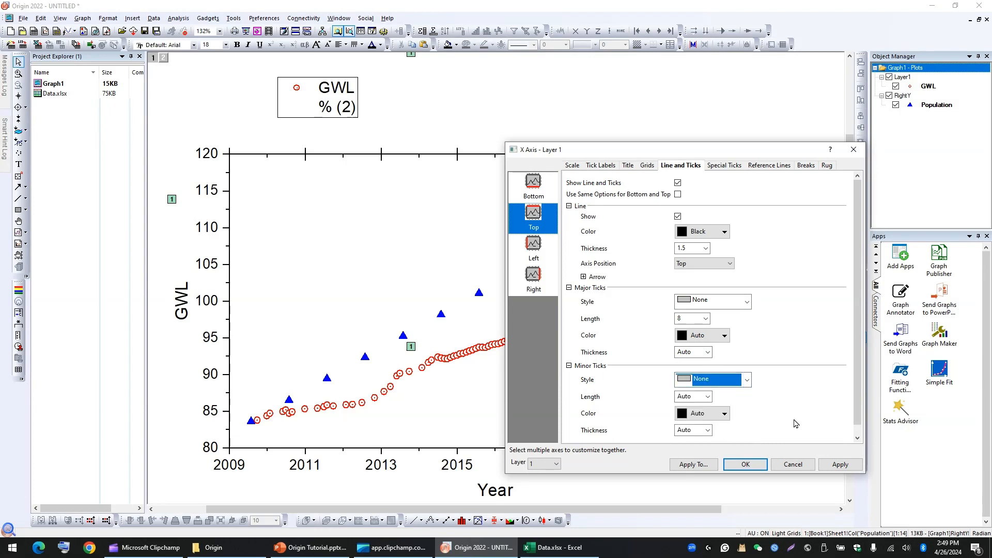
pyautogui.click(742, 465)
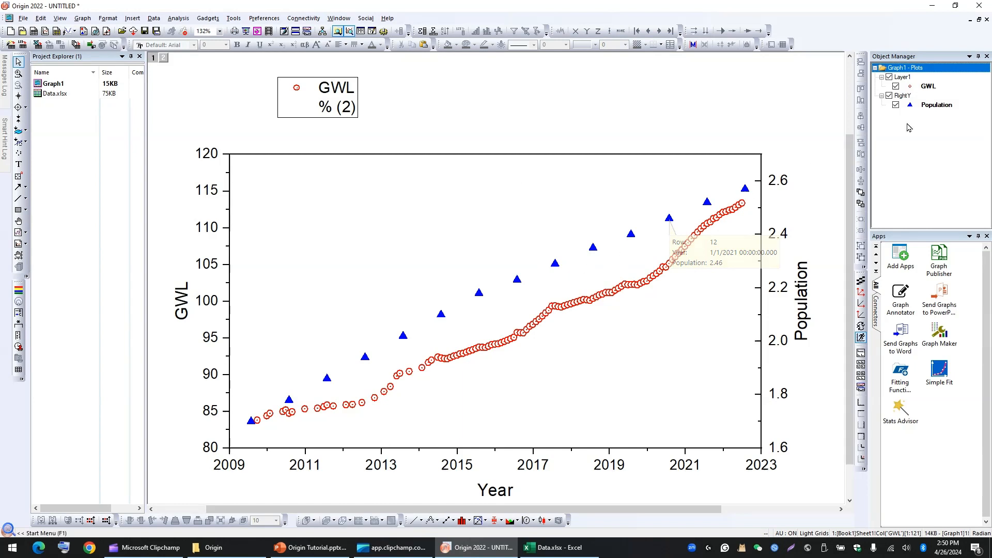
# Try showing data labels on the Population plot and hide them again.
pyautogui.rightClick(931, 108)
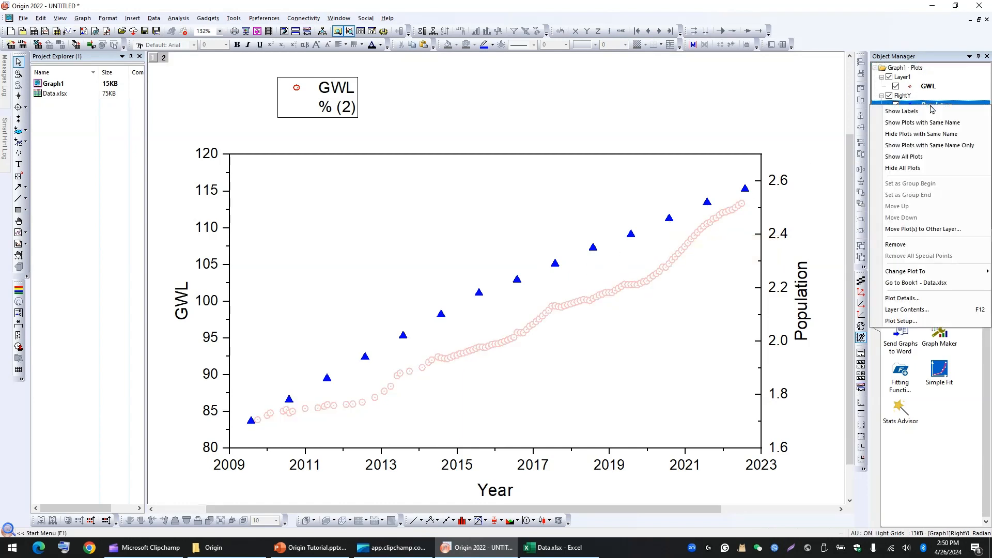
pyautogui.click(903, 114)
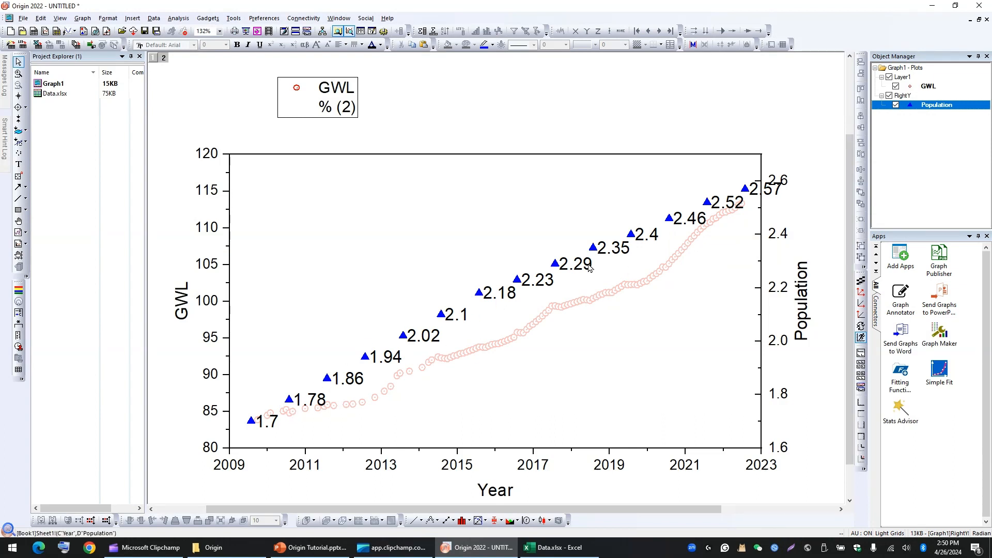
pyautogui.rightClick(934, 107)
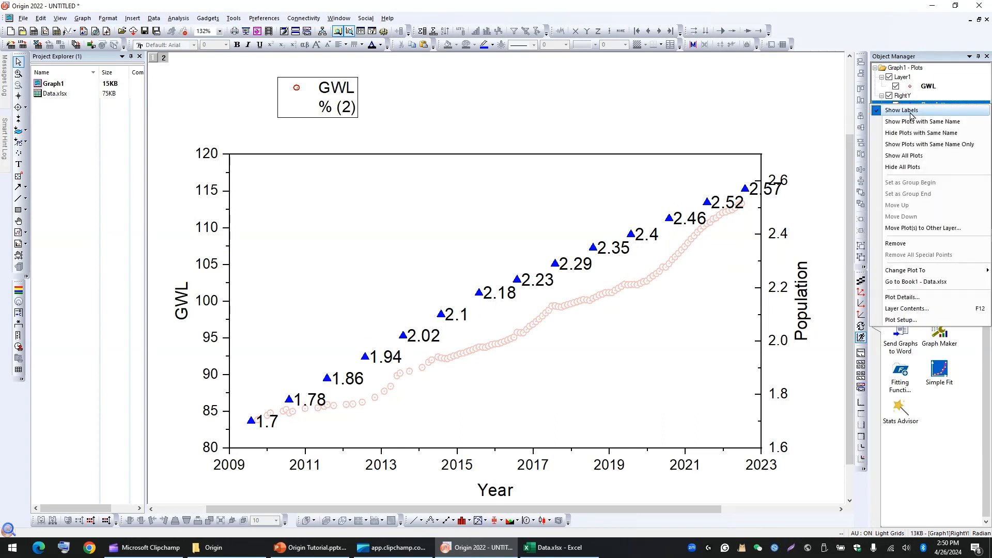
pyautogui.click(910, 115)
pyautogui.moveTo(479, 298)
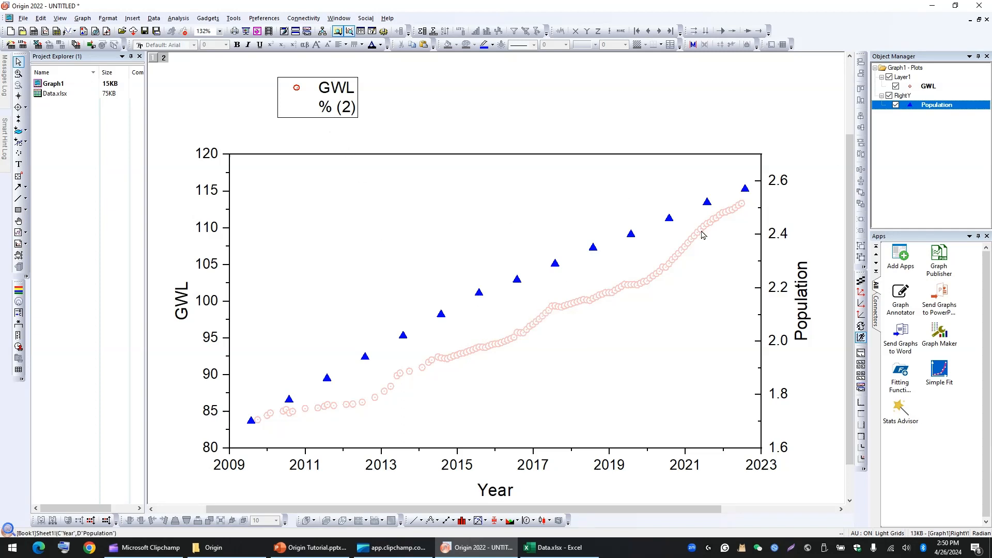
pyautogui.click(374, 262)
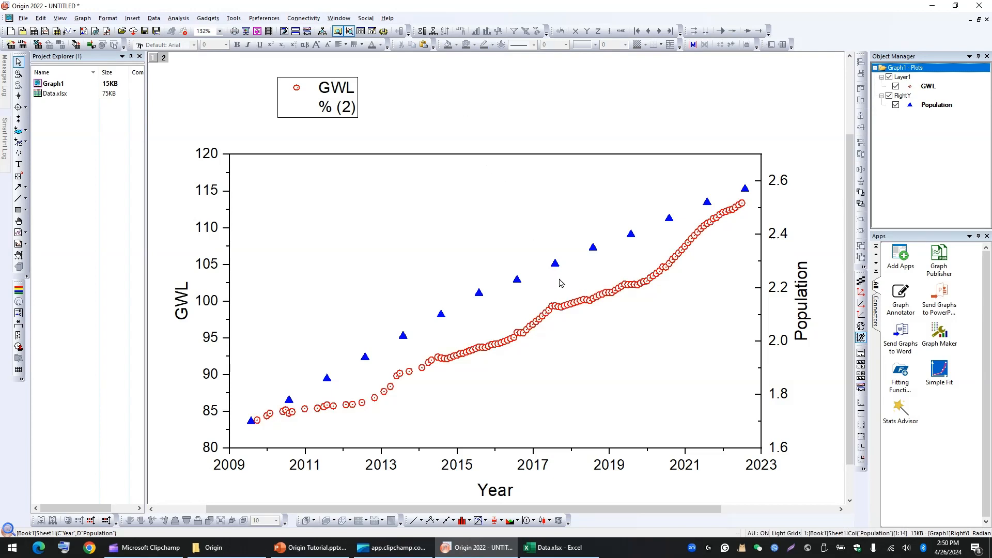
pyautogui.moveTo(556, 265)
pyautogui.moveTo(517, 283)
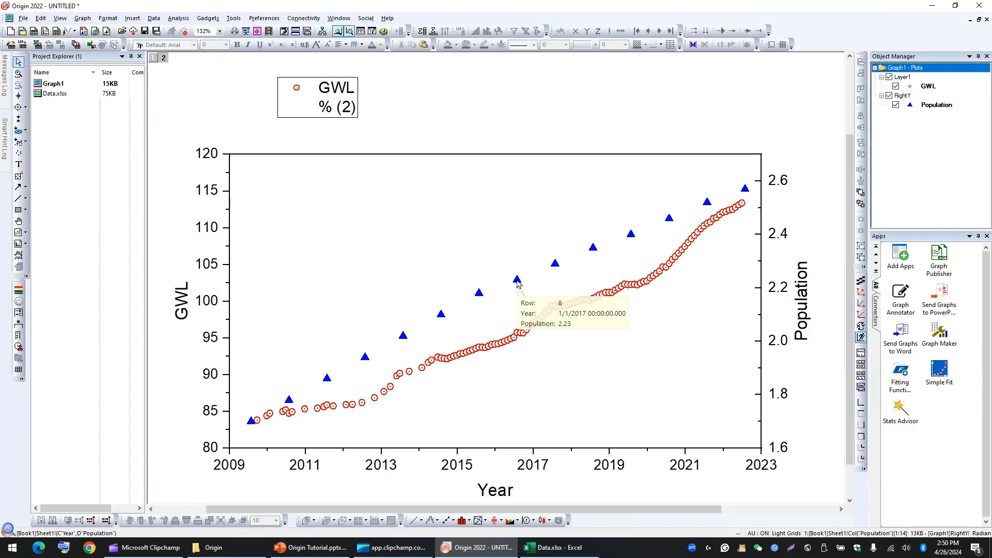
# Change the Population plot's type to Column / Bar.
pyautogui.click(936, 106)
pyautogui.rightClick(936, 105)
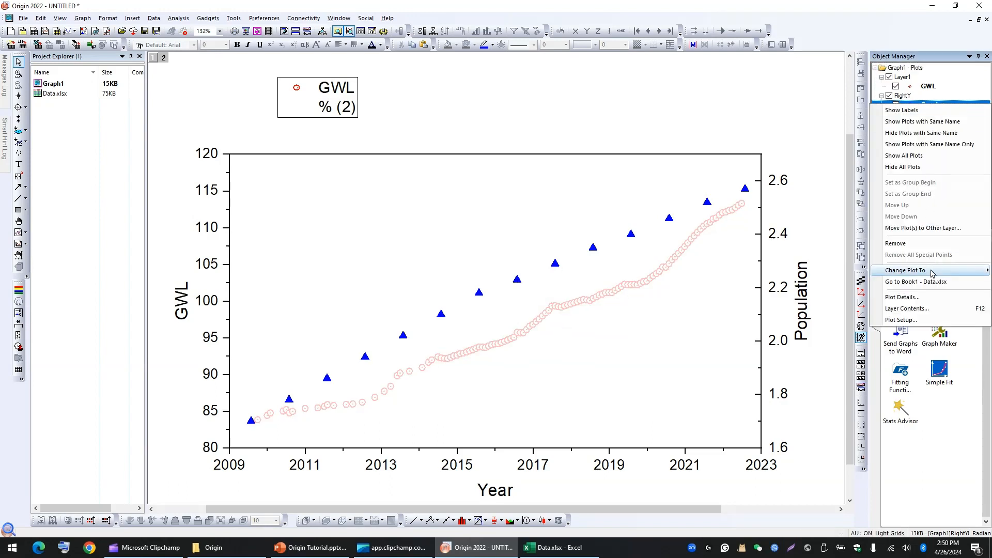
pyautogui.moveTo(932, 273)
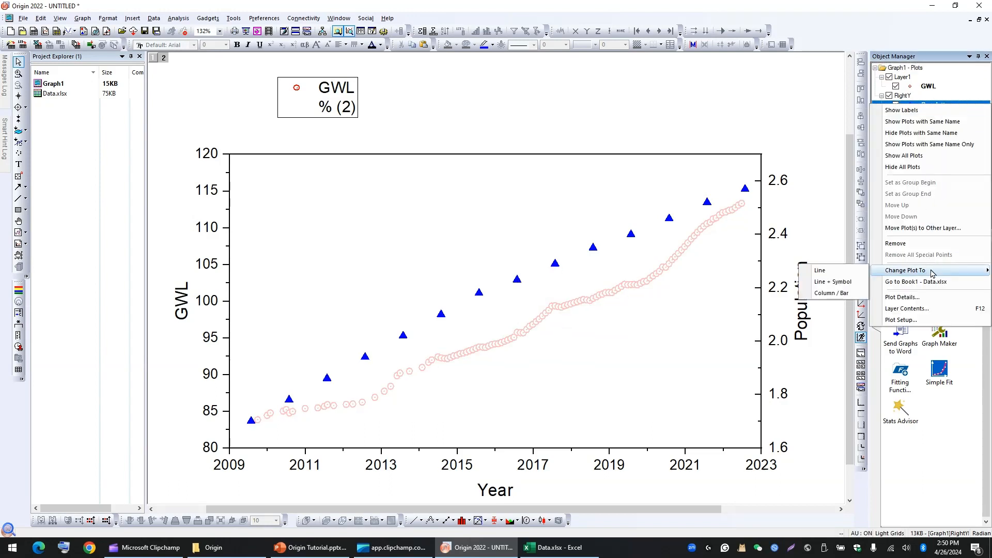
pyautogui.click(828, 292)
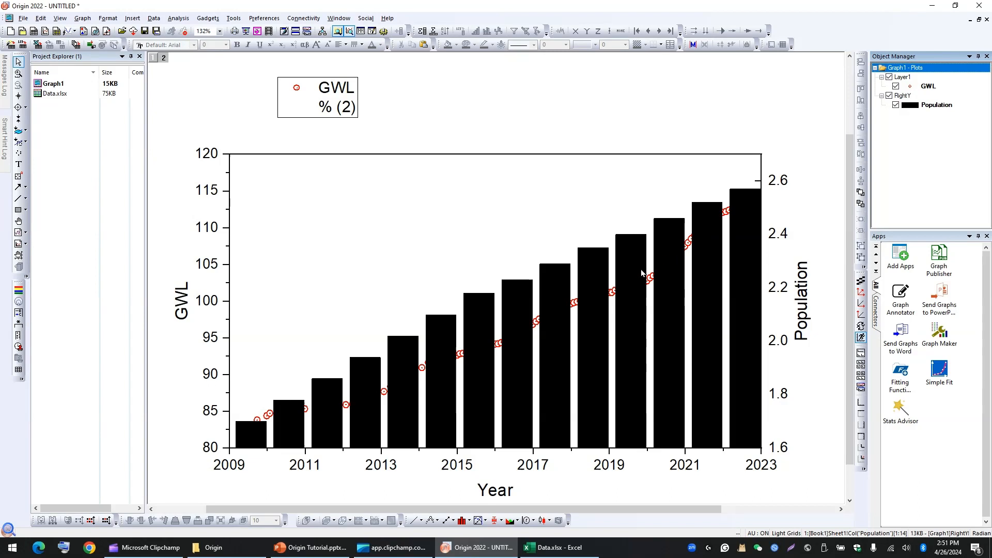
# Move the GWL layer below the RightY layer in the plot order so the GWL points draw in front of the columns.
pyautogui.click(907, 78)
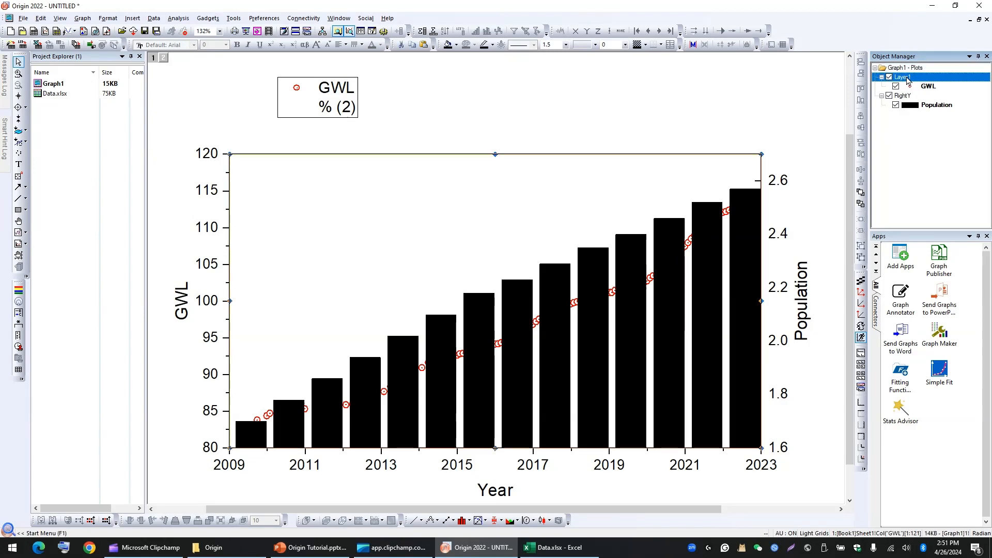
pyautogui.moveTo(908, 83); pyautogui.dragTo(910, 100)
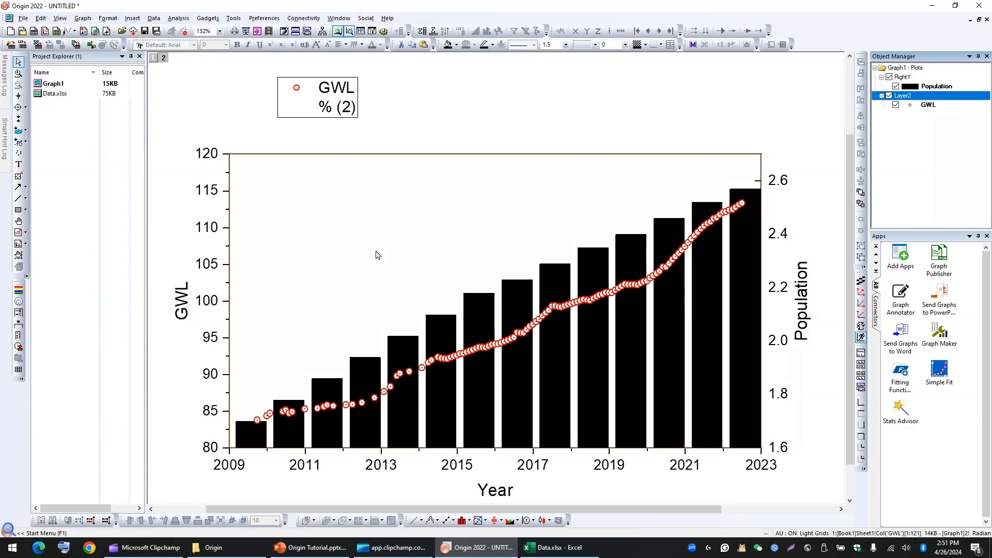
pyautogui.click(272, 132)
# Set the Population columns' fill color to Green and apply it.
pyautogui.moveTo(519, 362)
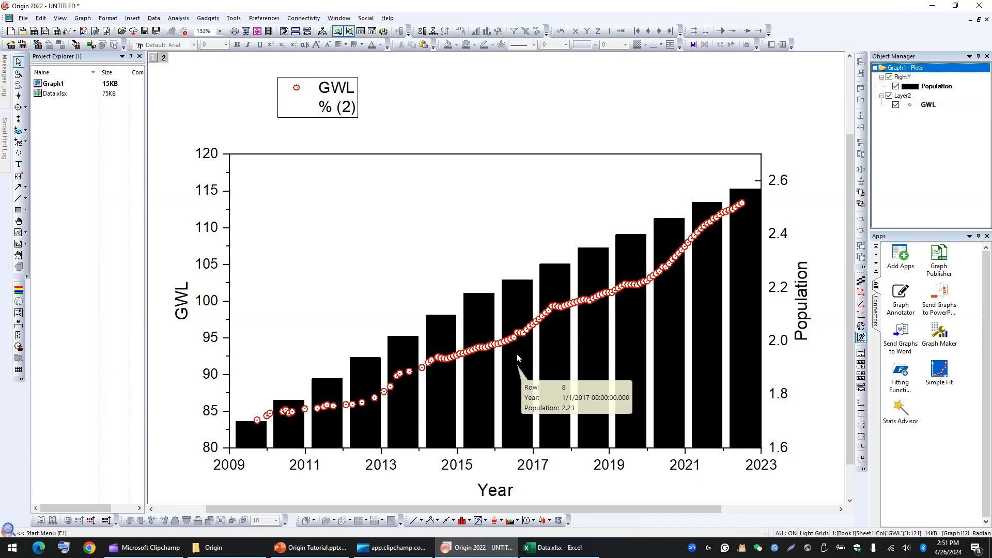
pyautogui.doubleClick(517, 357)
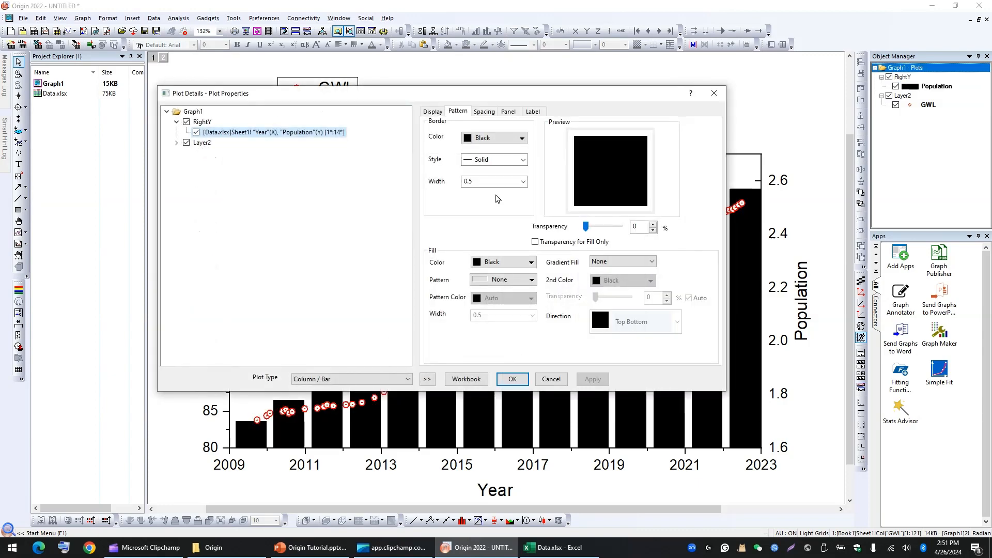
pyautogui.moveTo(473, 104); pyautogui.dragTo(157, 98)
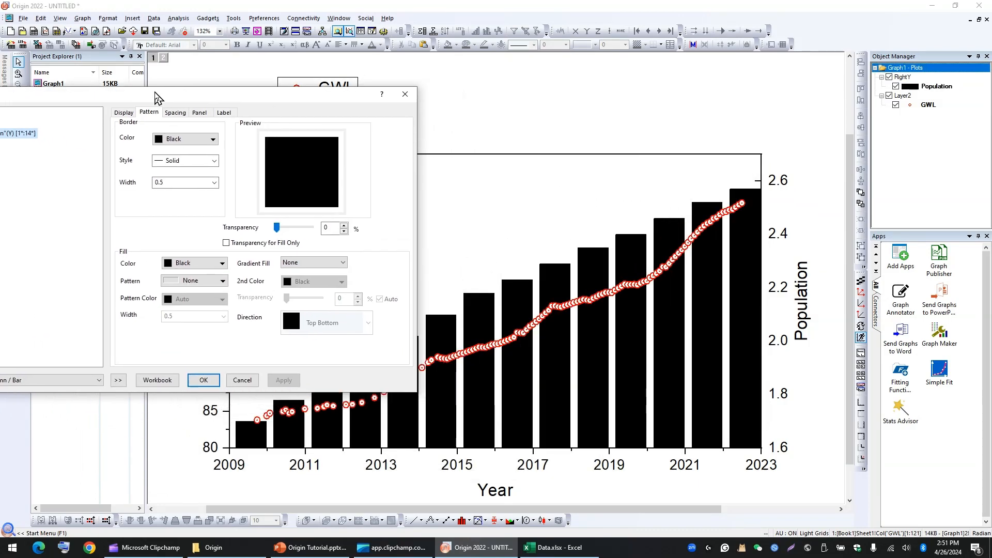
pyautogui.click(188, 262)
pyautogui.click(179, 307)
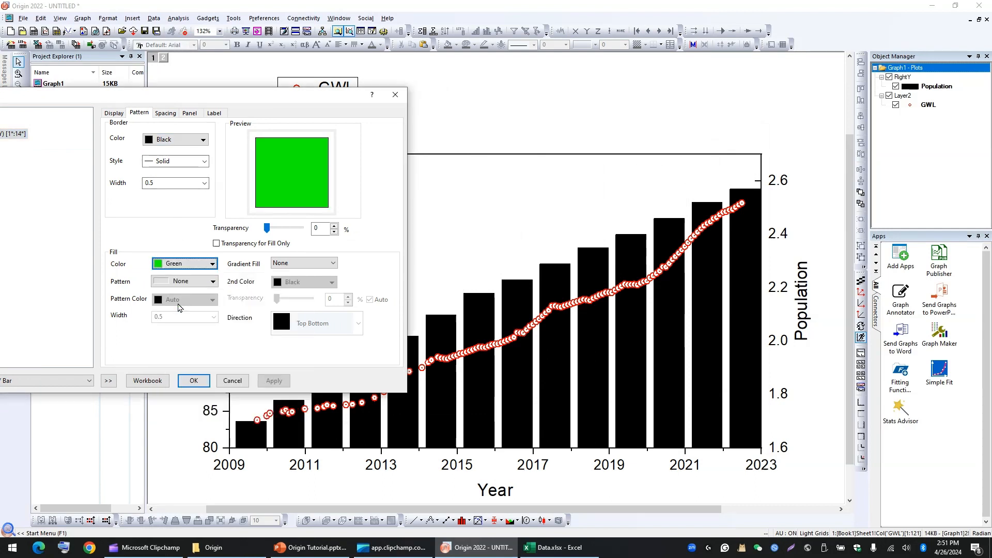
pyautogui.click(274, 381)
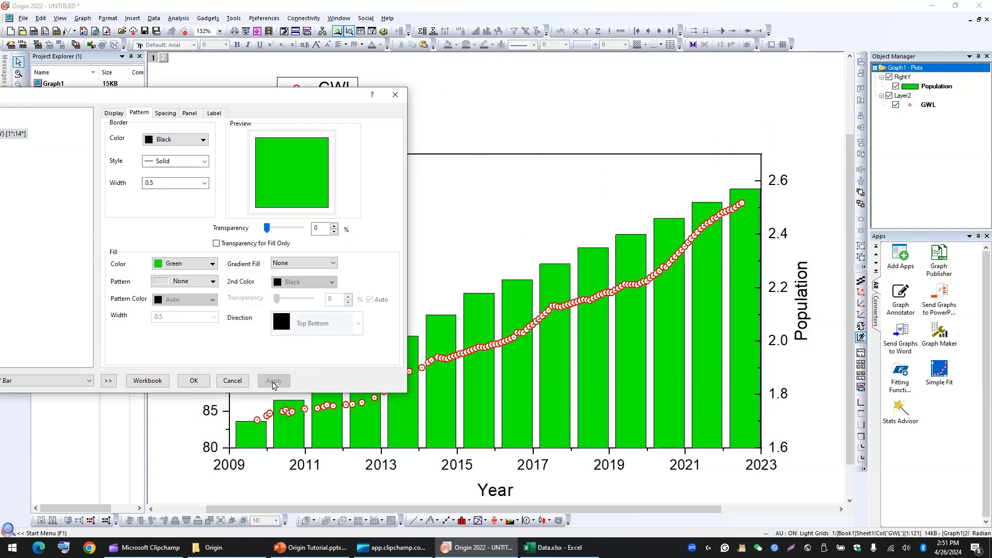
# Give the Population columns a One Color gradient fill and 29% transparency, applying both changes.
pyautogui.moveTo(289, 100); pyautogui.dragTo(219, 84)
pyautogui.click(233, 241)
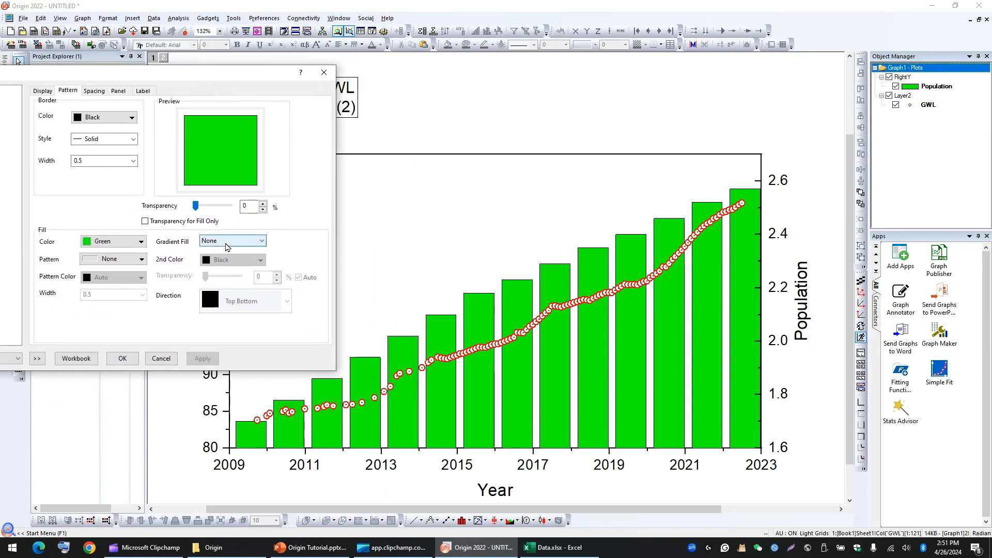
pyautogui.click(231, 260)
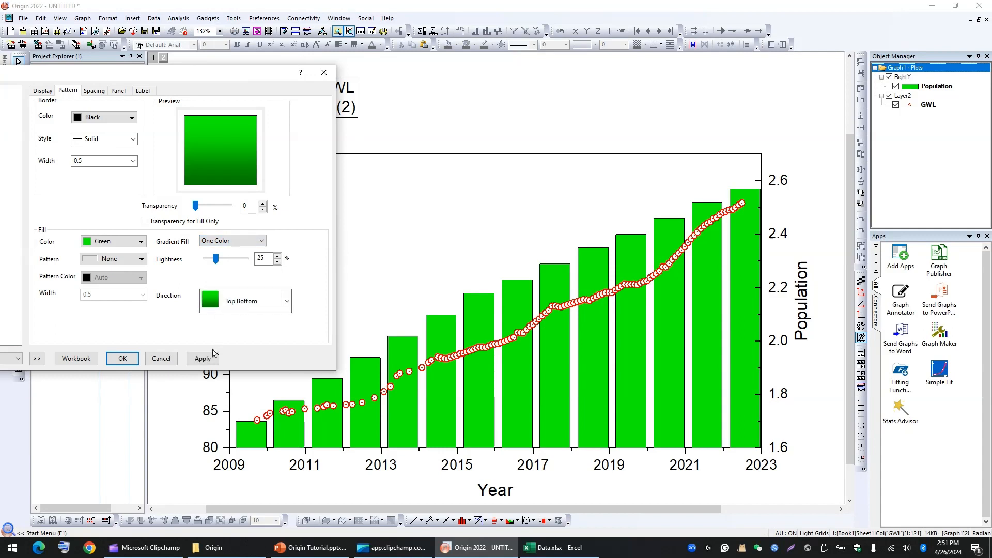
pyautogui.click(202, 358)
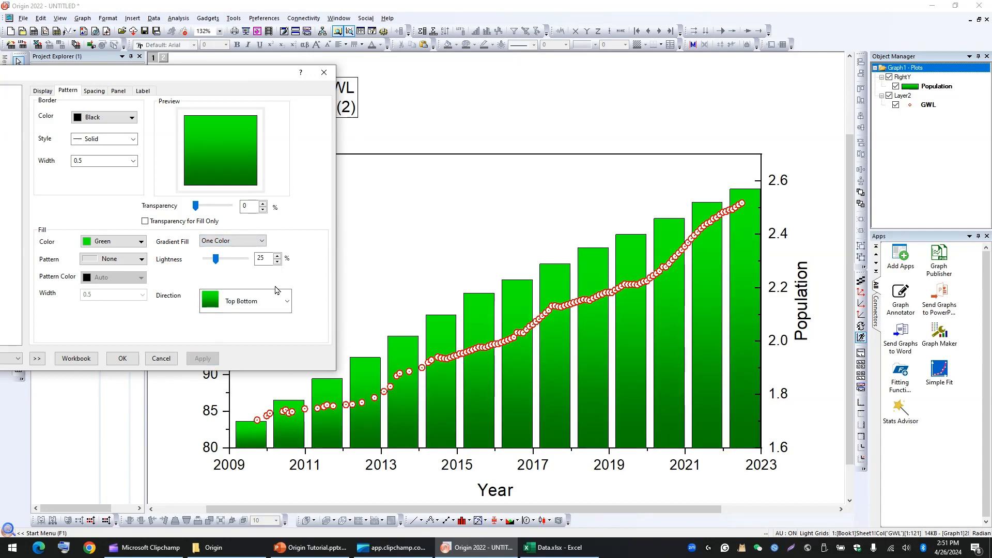
pyautogui.moveTo(196, 205); pyautogui.dragTo(205, 206)
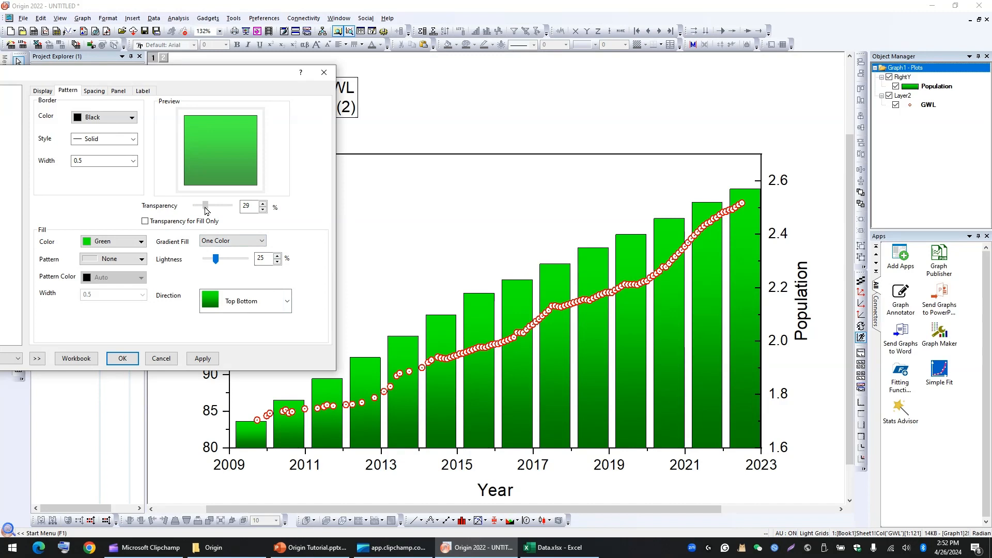
pyautogui.click(199, 358)
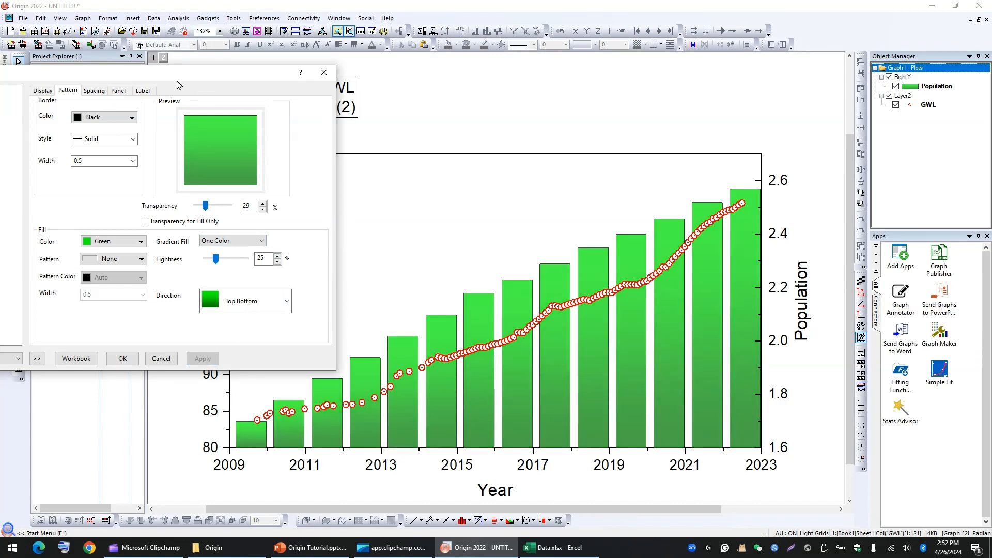
# Try a Dot border style with a width of 1.5 on the Population columns.
pyautogui.click(108, 119)
pyautogui.click(108, 119)
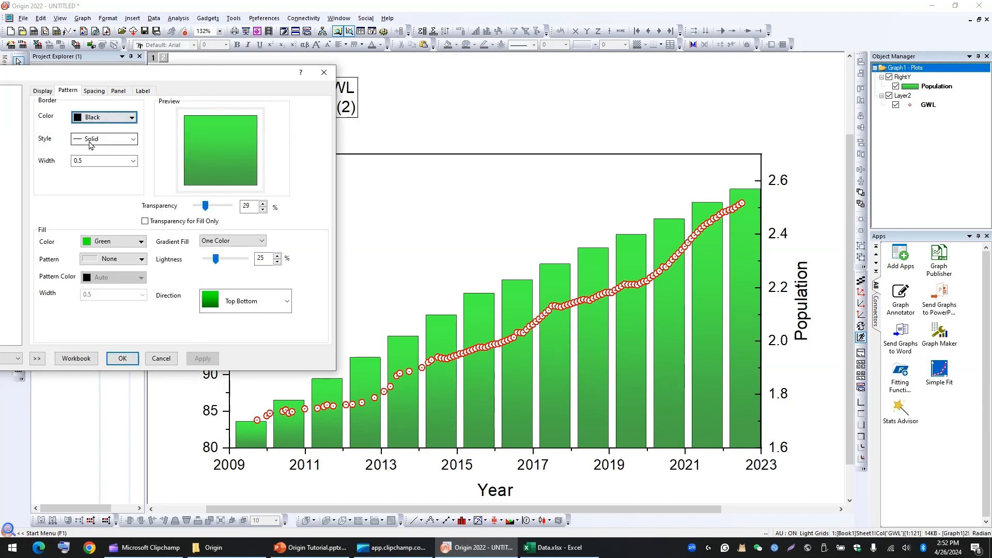
pyautogui.click(109, 140)
pyautogui.click(105, 166)
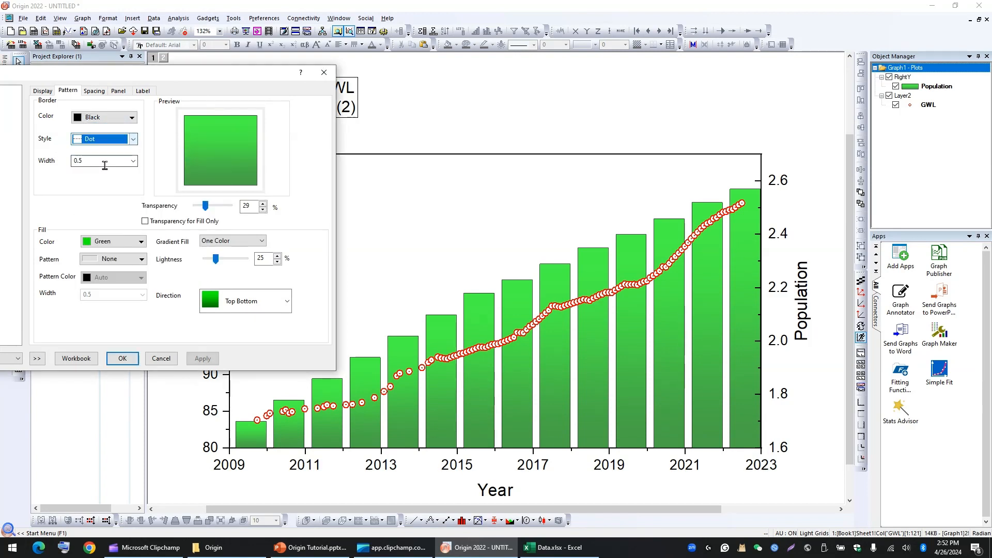
pyautogui.click(133, 162)
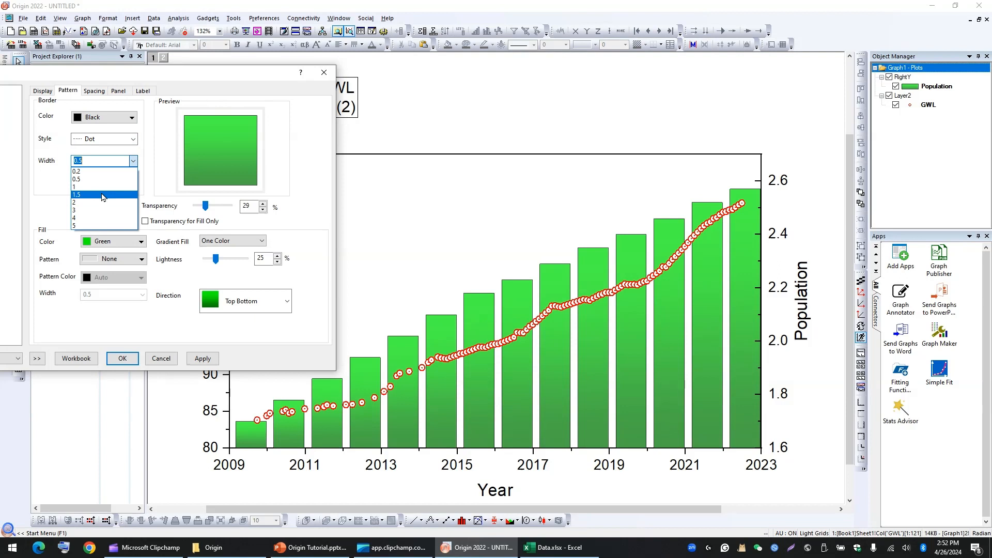
pyautogui.click(102, 195)
pyautogui.click(203, 358)
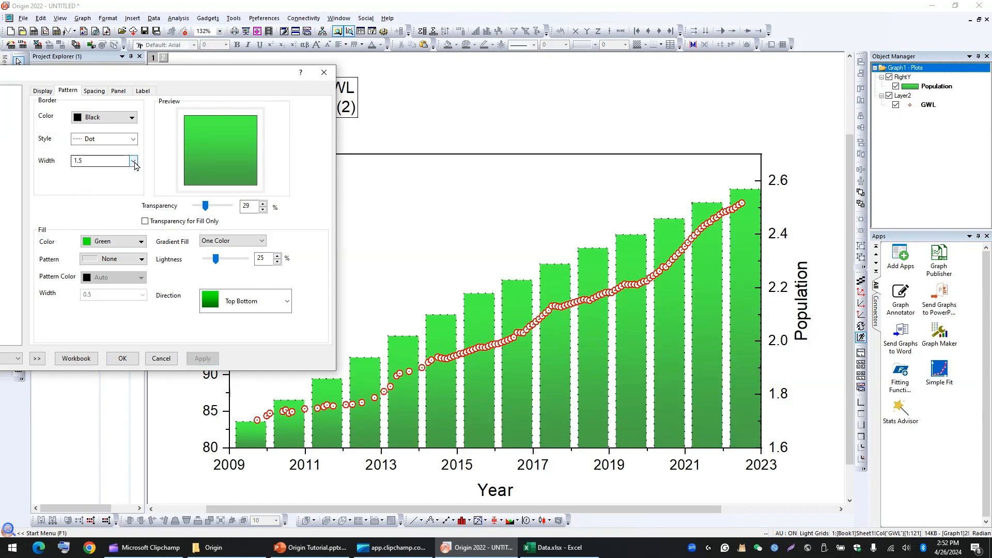
# Set the Population columns' border to Solid with a width of 1 and accept the plot settings.
pyautogui.click(132, 139)
pyautogui.click(105, 149)
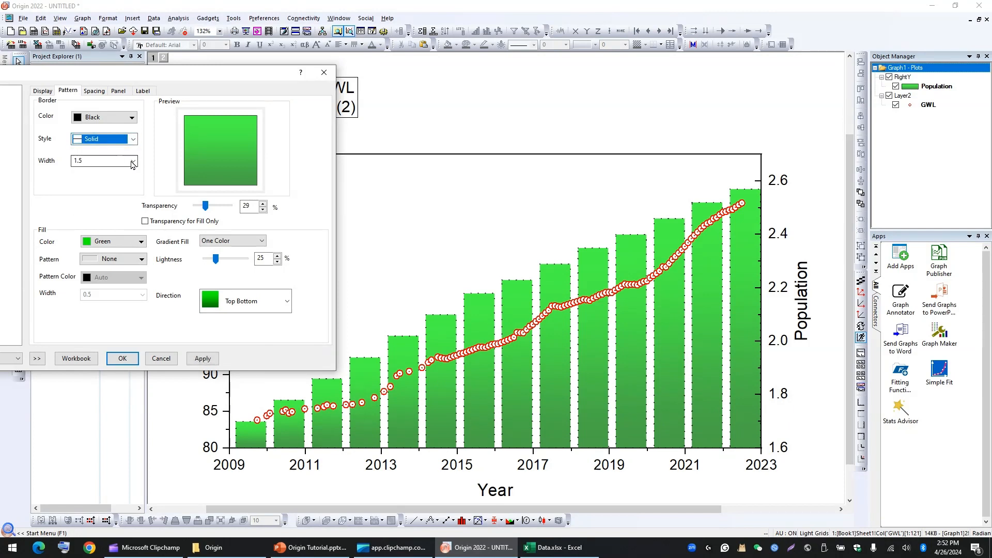
pyautogui.click(132, 161)
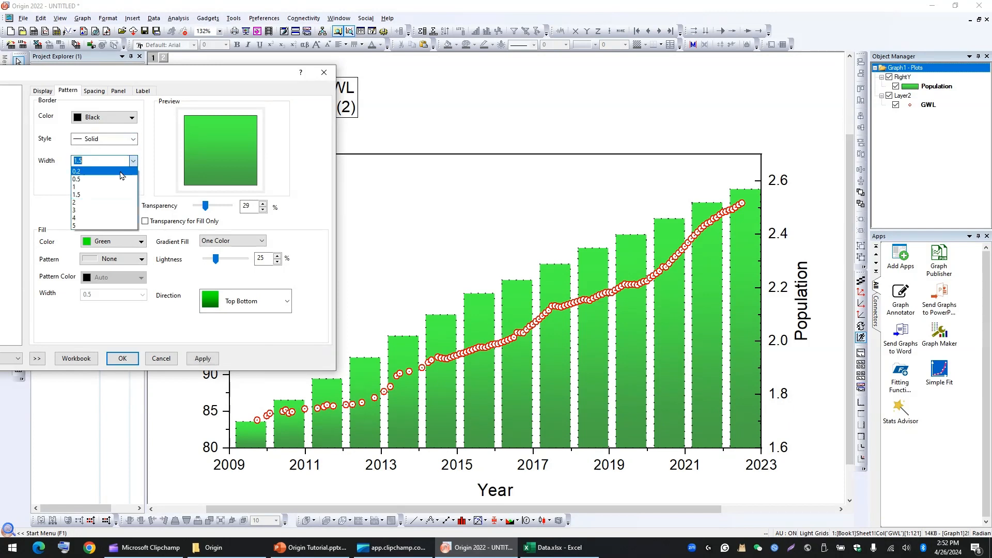
pyautogui.click(95, 186)
pyautogui.click(202, 358)
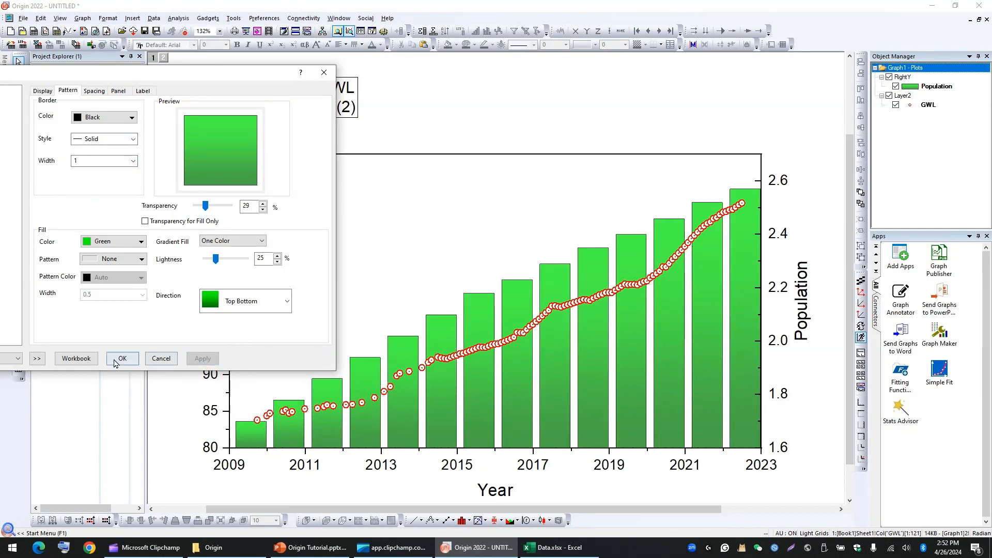
pyautogui.moveTo(157, 78); pyautogui.dragTo(241, 88)
pyautogui.click(206, 368)
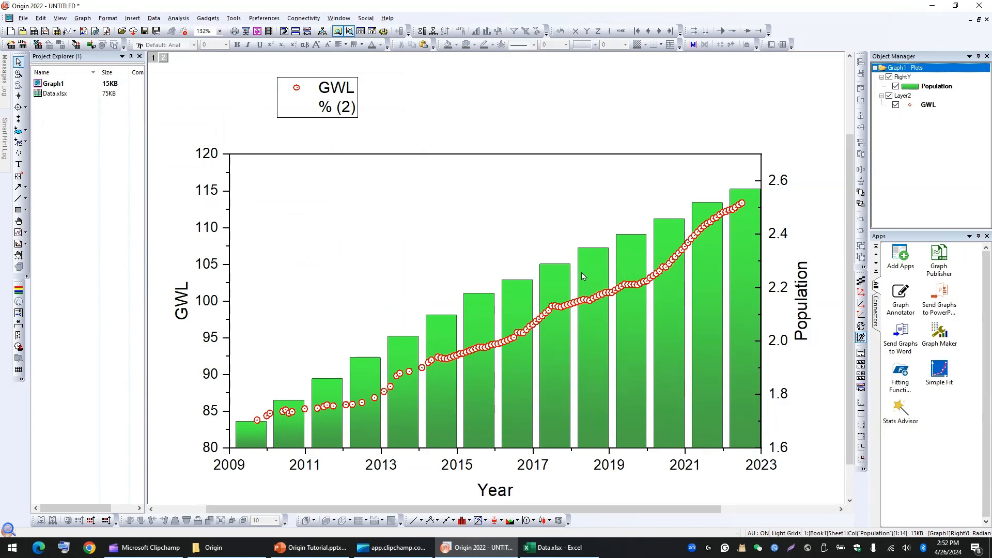
# Show data labels on the Population columns and open their label settings.
pyautogui.rightClick(935, 88)
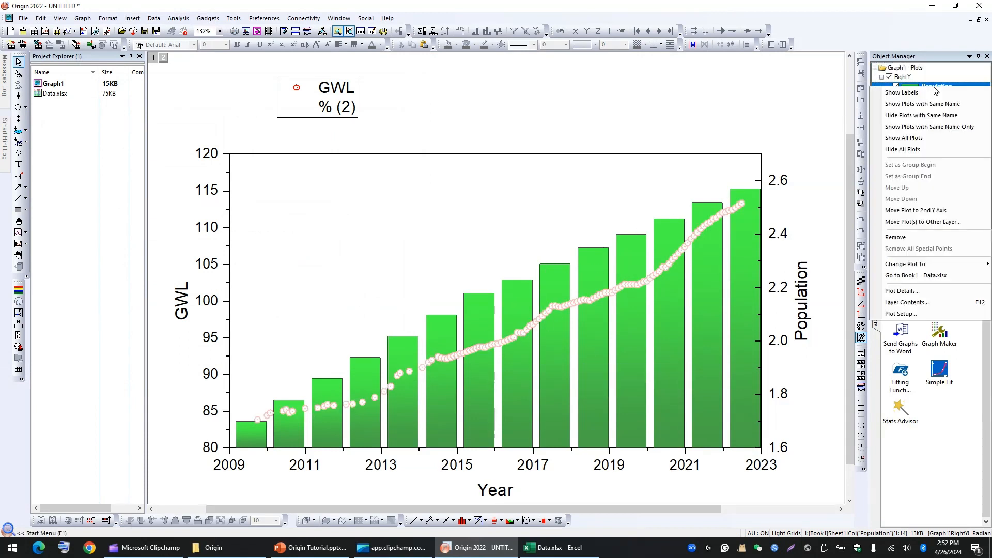
pyautogui.click(897, 94)
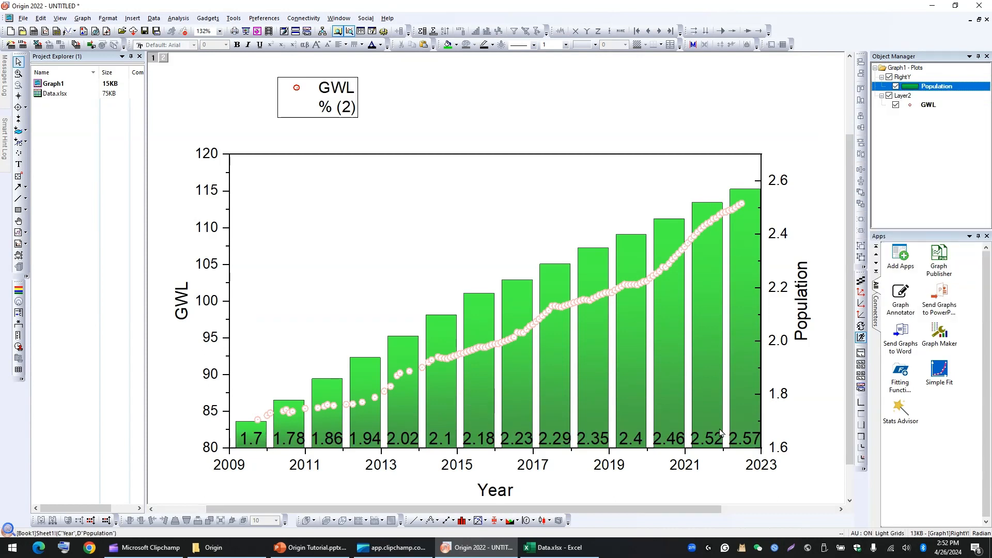
pyautogui.click(491, 115)
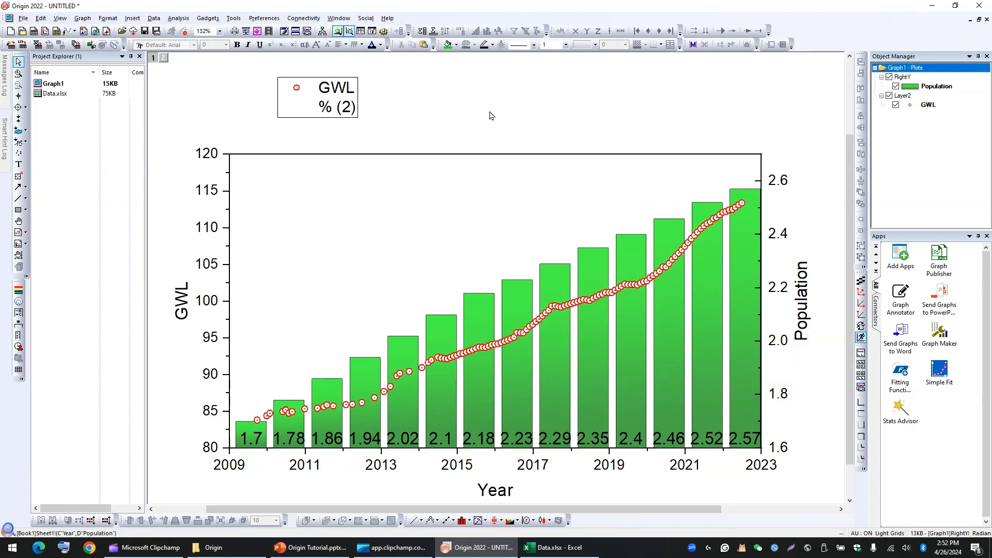
pyautogui.doubleClick(516, 380)
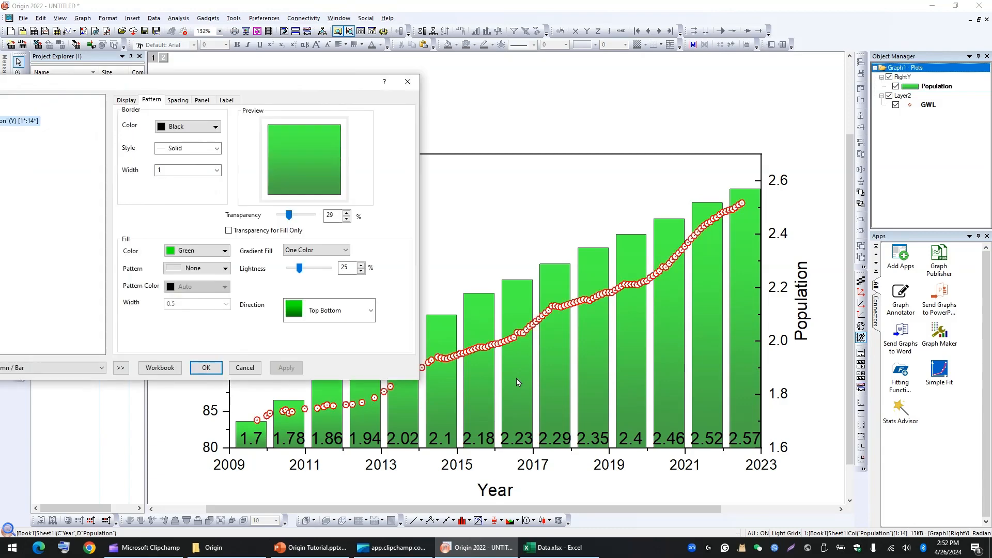
pyautogui.click(226, 100)
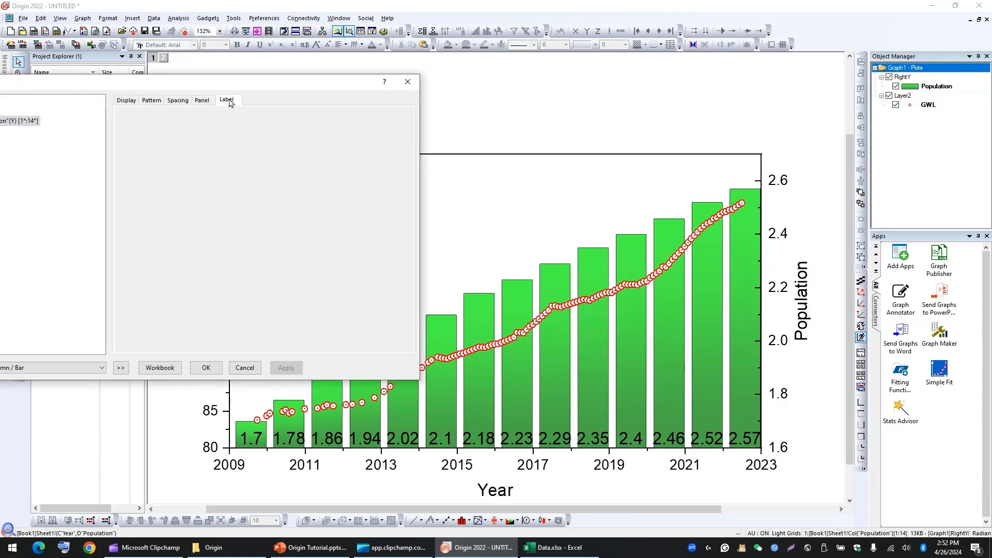
pyautogui.moveTo(204, 90); pyautogui.dragTo(216, 111)
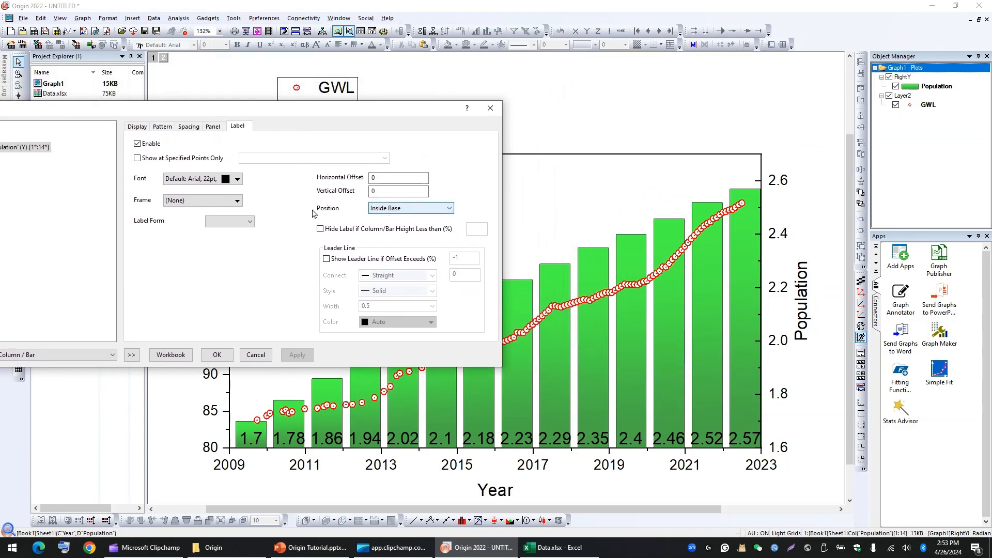
# Try the Inside End and Center positions for the Population column labels.
pyautogui.click(398, 209)
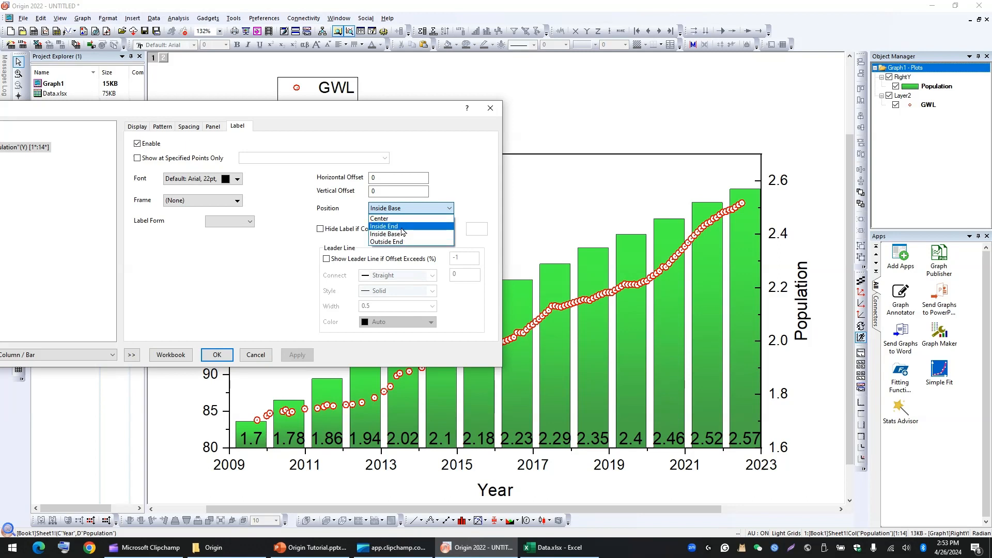
pyautogui.click(401, 227)
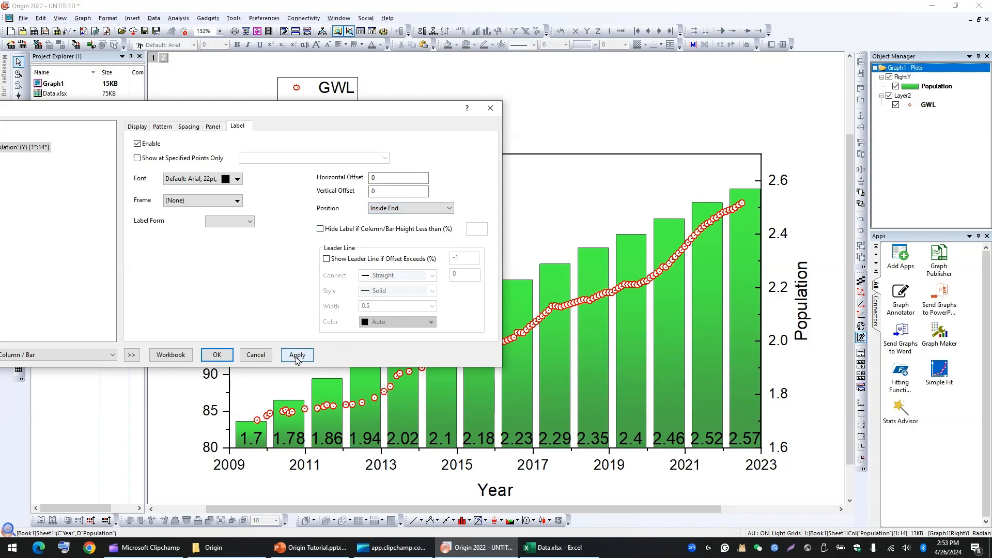
pyautogui.click(297, 356)
pyautogui.click(393, 208)
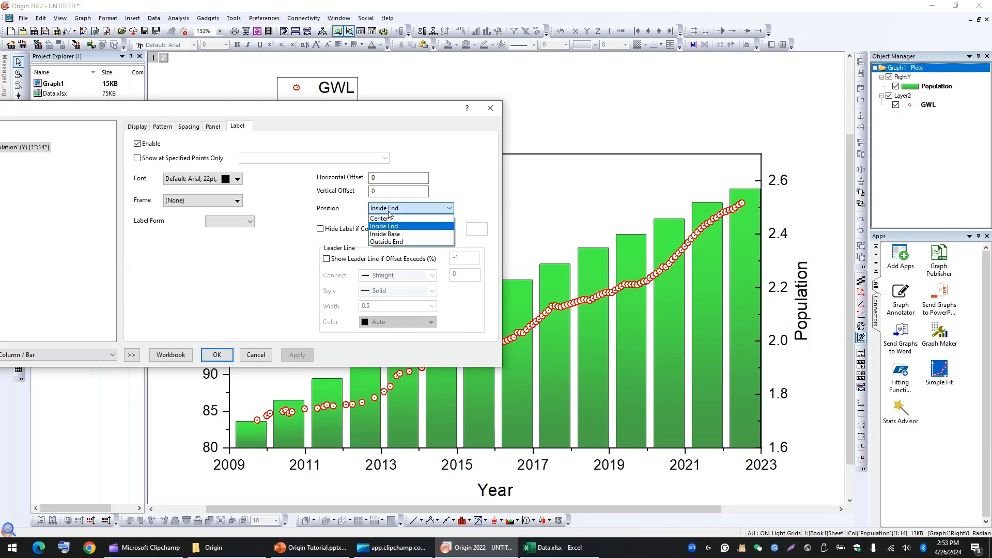
pyautogui.click(395, 217)
pyautogui.click(299, 356)
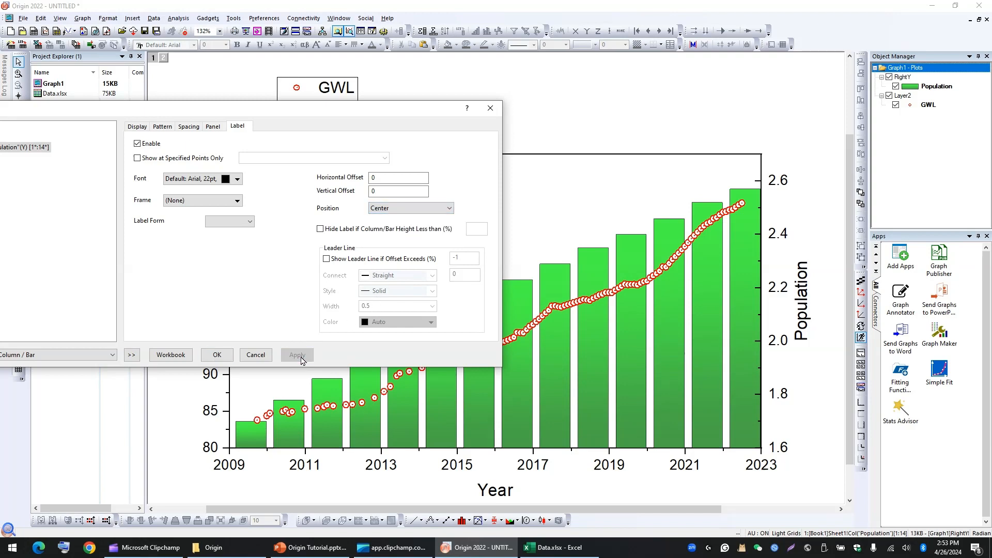
# Set the Population column labels' position to Outside End and apply it.
pyautogui.click(385, 211)
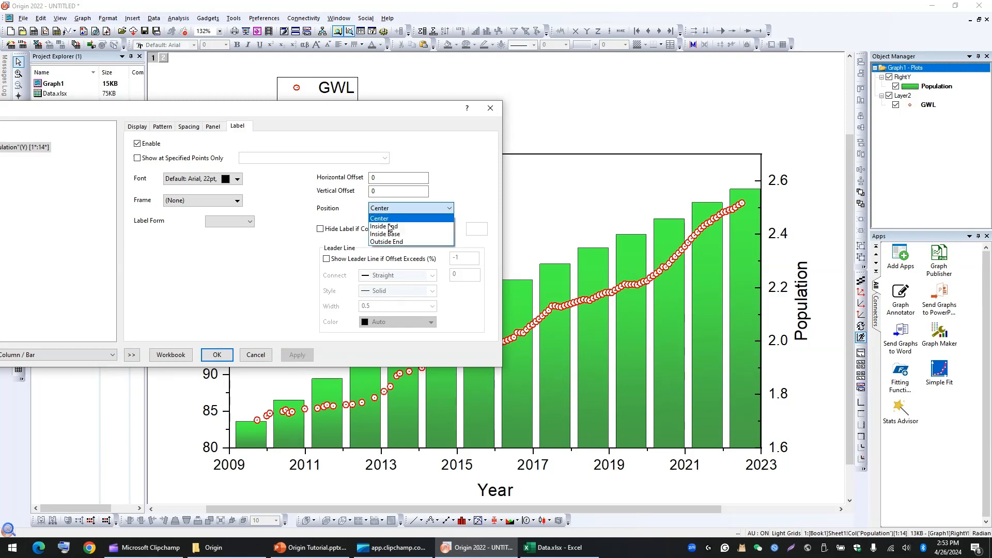
pyautogui.click(392, 242)
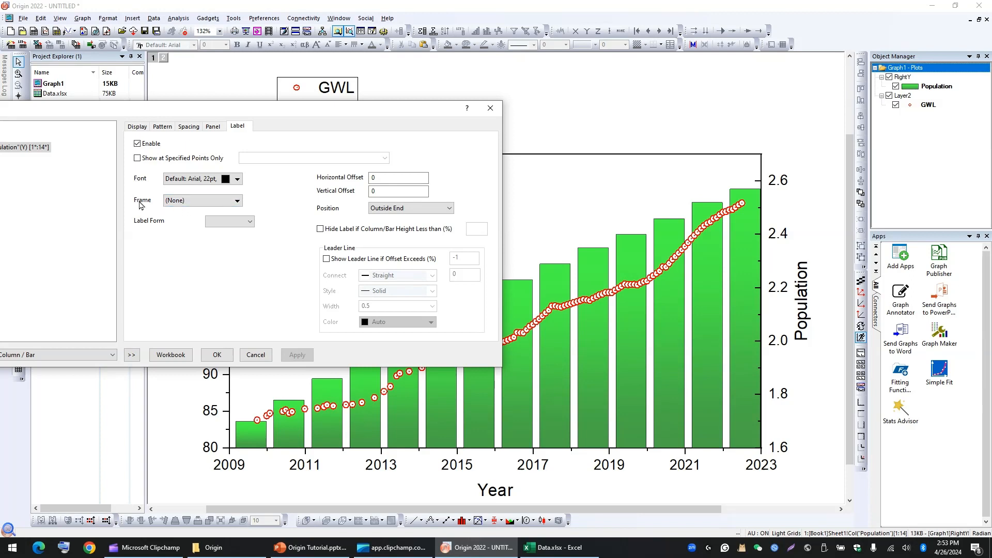
# Set the Population column labels' form to Y and apply it.
pyautogui.click(213, 201)
pyautogui.click(144, 229)
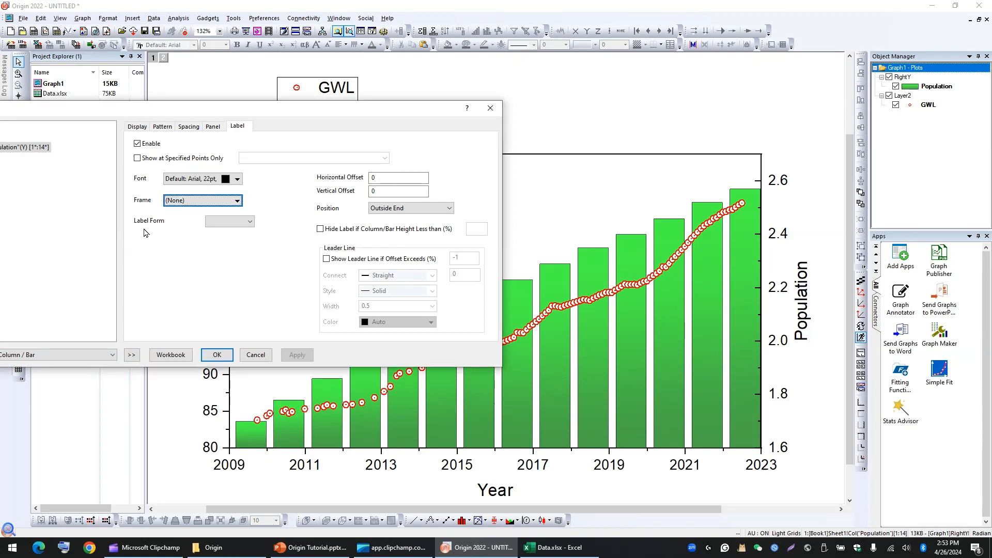
pyautogui.click(240, 223)
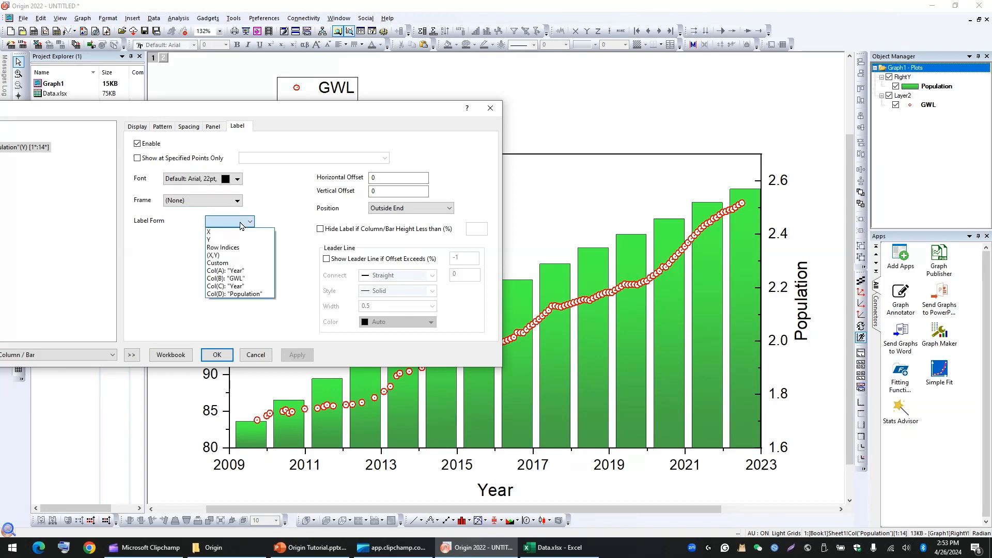
pyautogui.click(211, 241)
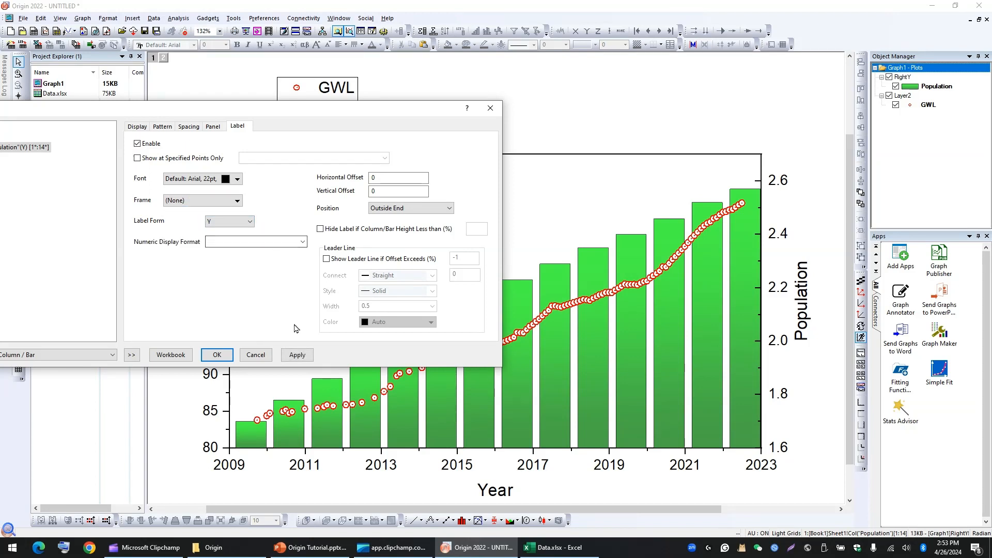
pyautogui.click(296, 356)
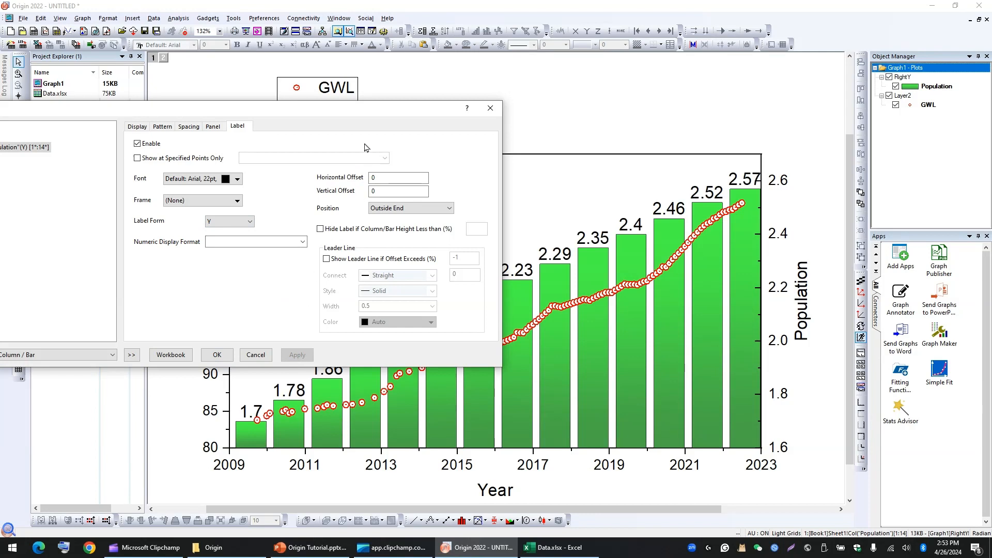
# Try the Center and Inside End positions for the Population value labels and return them to Outside End.
pyautogui.moveTo(368, 114); pyautogui.dragTo(246, 129)
pyautogui.click(249, 224)
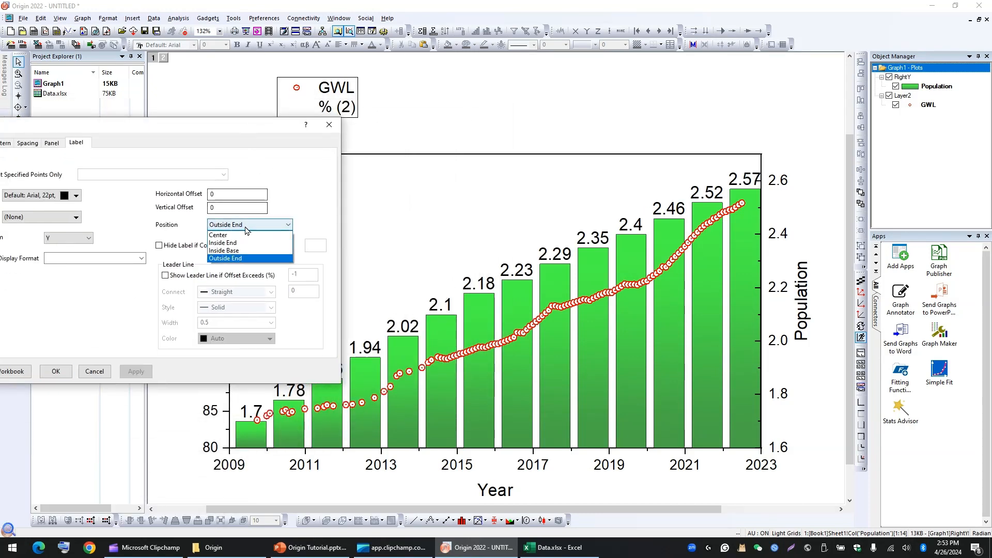
pyautogui.click(243, 250)
pyautogui.click(151, 375)
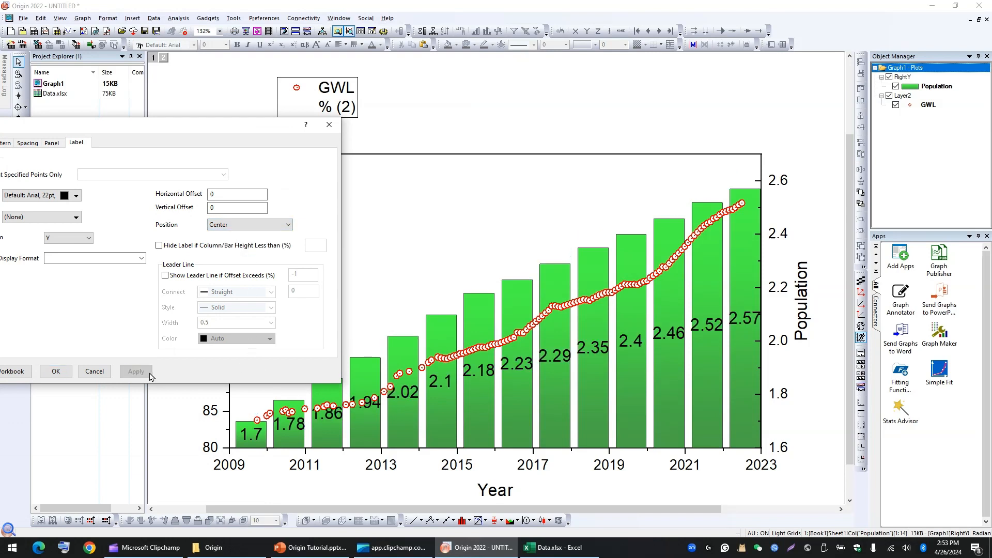
pyautogui.click(250, 224)
pyautogui.click(242, 242)
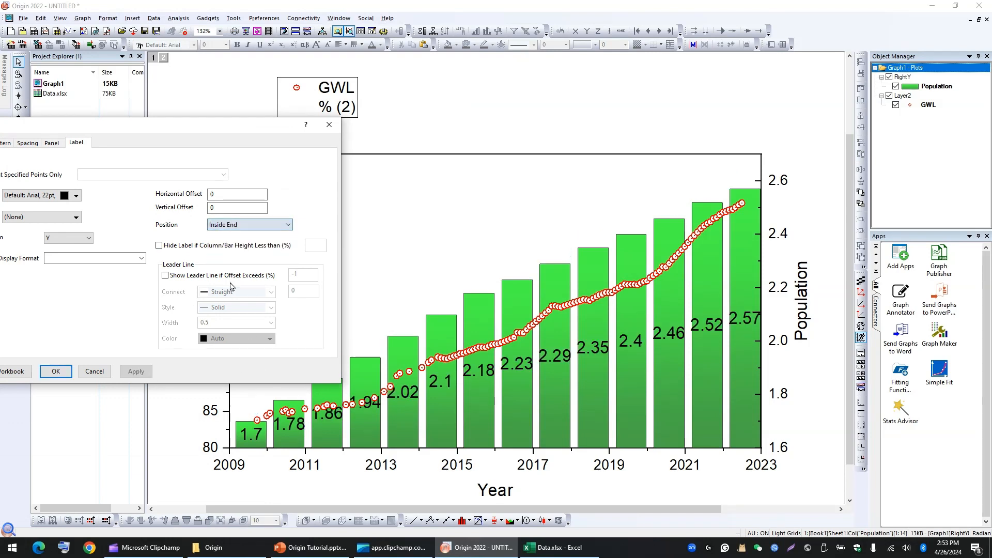
pyautogui.click(139, 371)
pyautogui.click(238, 224)
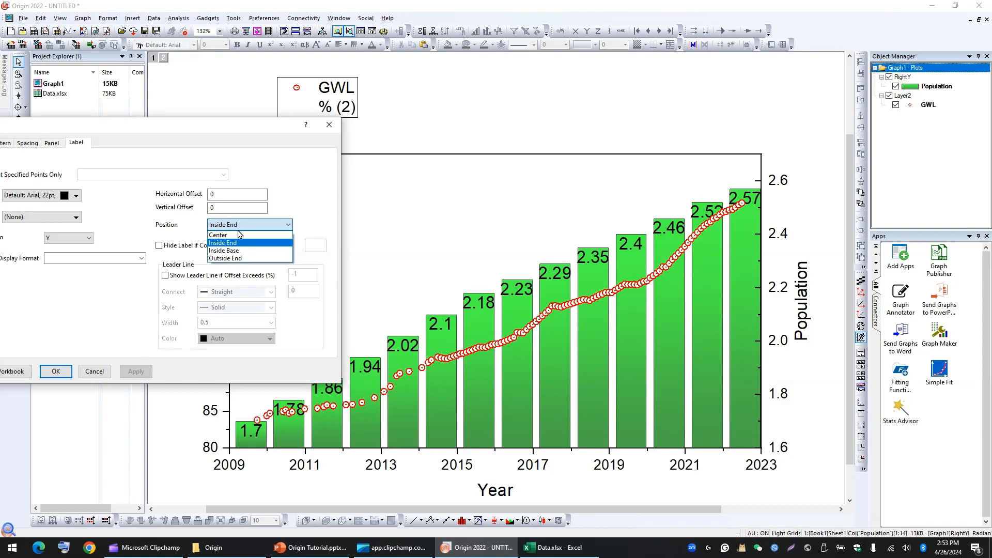
pyautogui.click(244, 258)
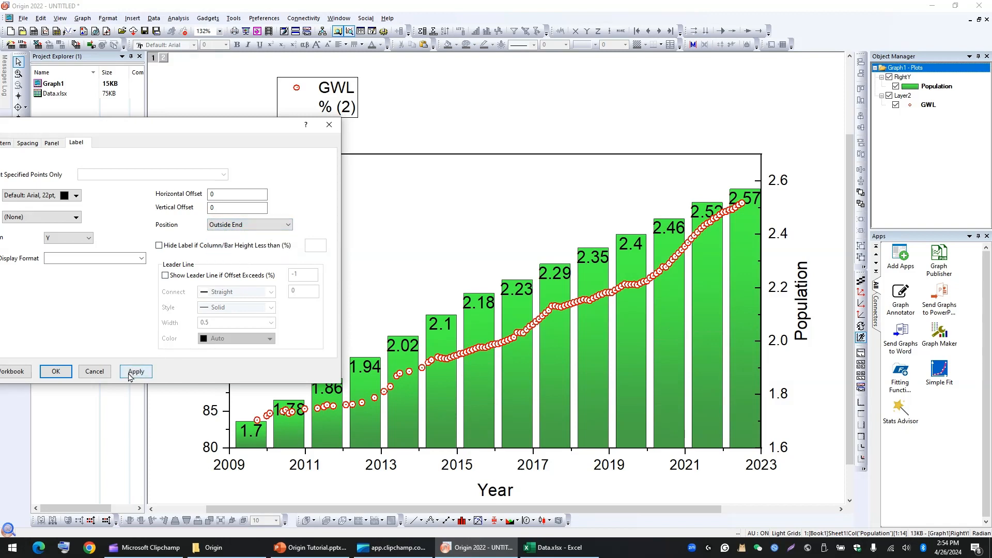
pyautogui.click(136, 371)
# Set the Population labels' font size to 16 and apply it.
pyautogui.moveTo(150, 131); pyautogui.dragTo(255, 97)
pyautogui.click(181, 164)
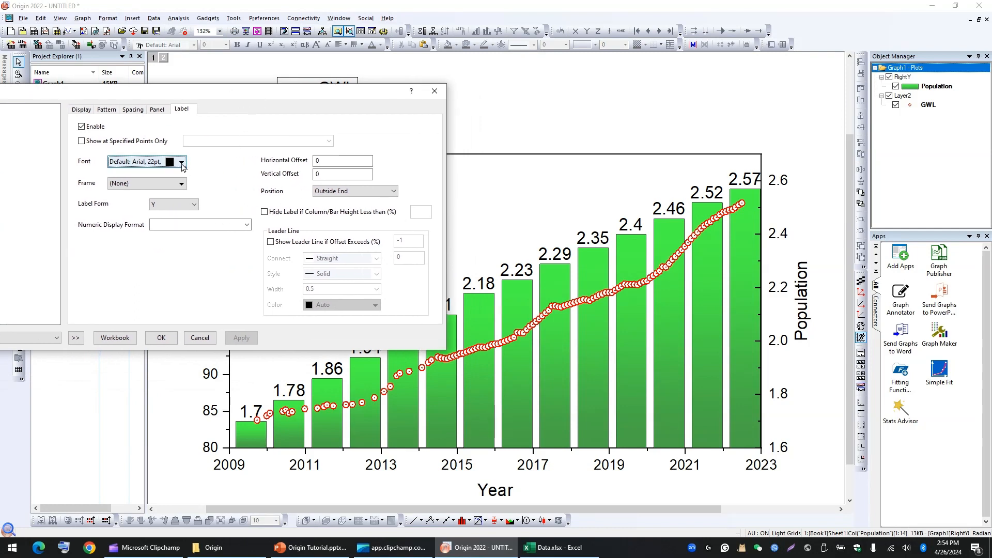
pyautogui.click(238, 181)
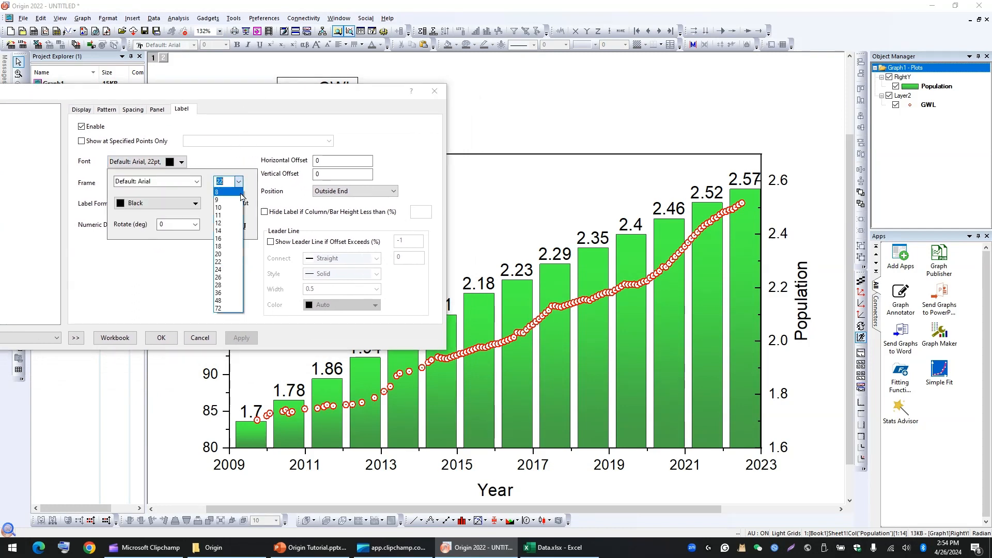
pyautogui.click(225, 238)
pyautogui.click(244, 338)
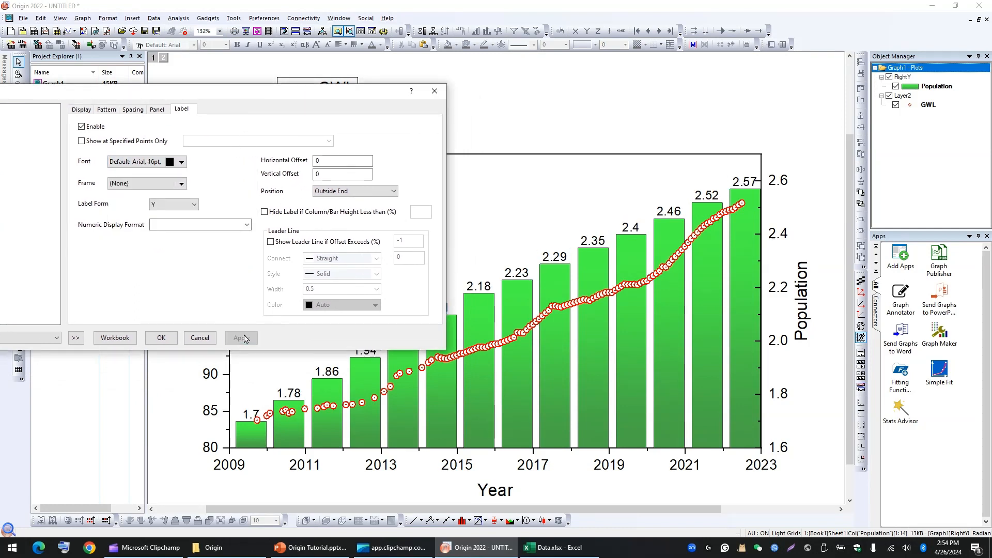
pyautogui.moveTo(235, 97); pyautogui.dragTo(287, 84)
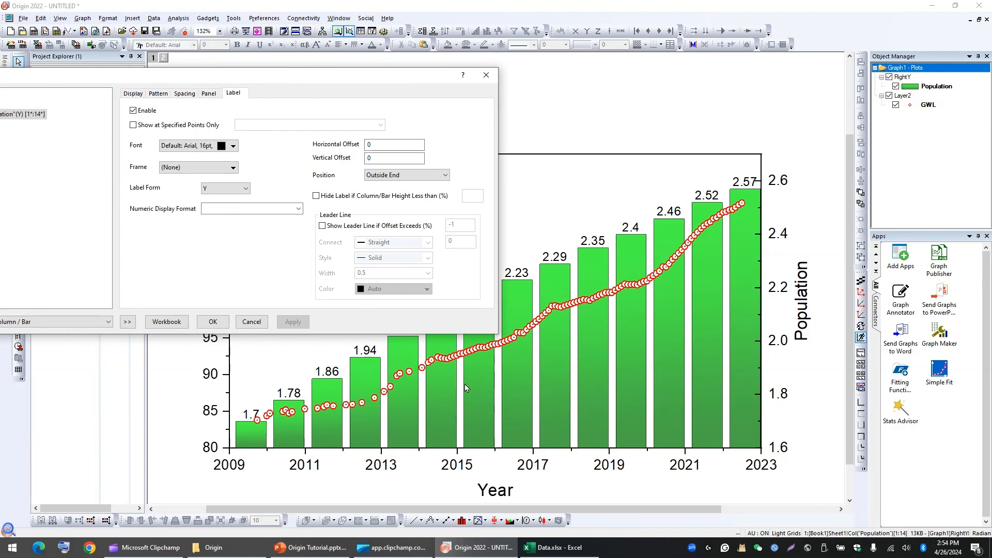
# Try a 40% gap between the Population columns, settle on 30% and apply it.
pyautogui.click(208, 94)
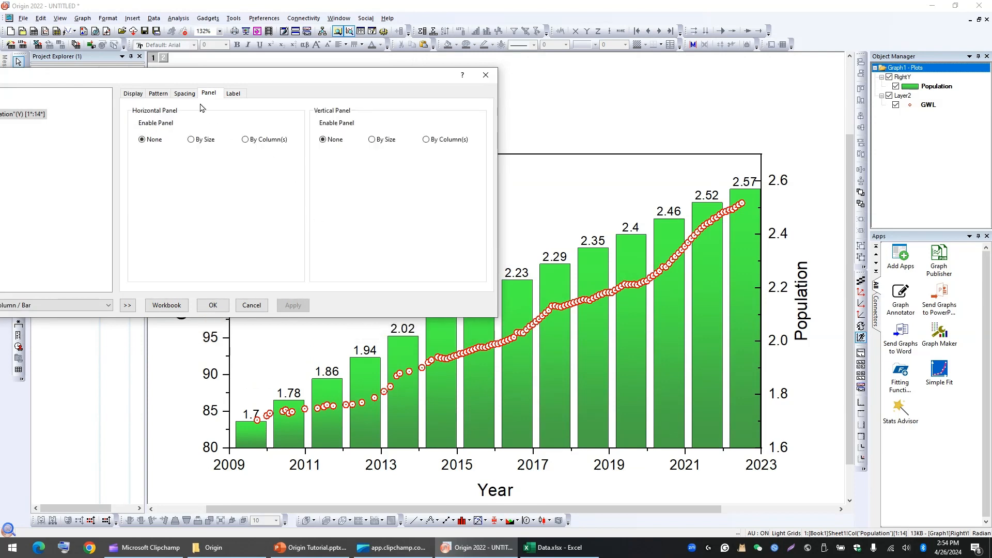
pyautogui.click(184, 94)
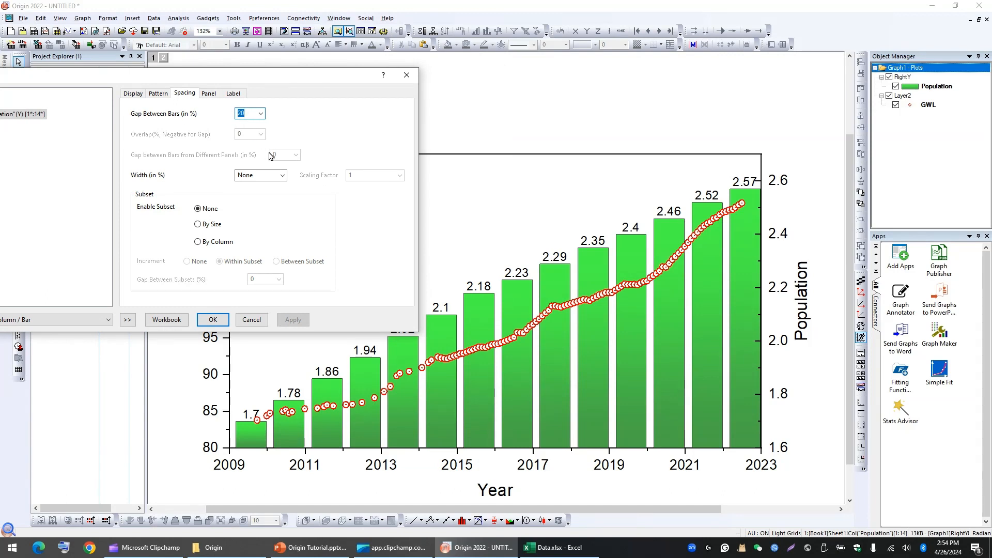
pyautogui.write('40')
pyautogui.click(293, 319)
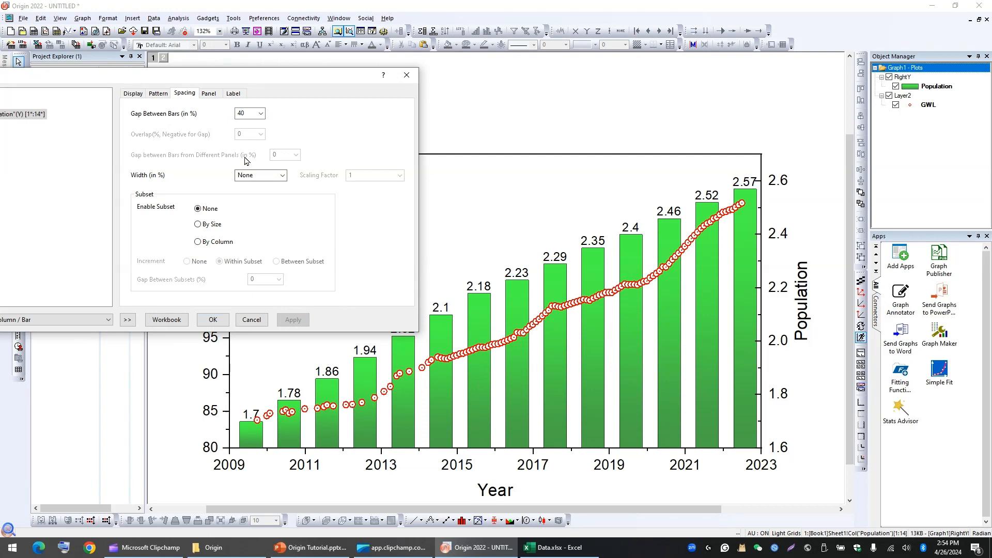
pyautogui.moveTo(249, 114); pyautogui.dragTo(228, 117)
pyautogui.write('30')
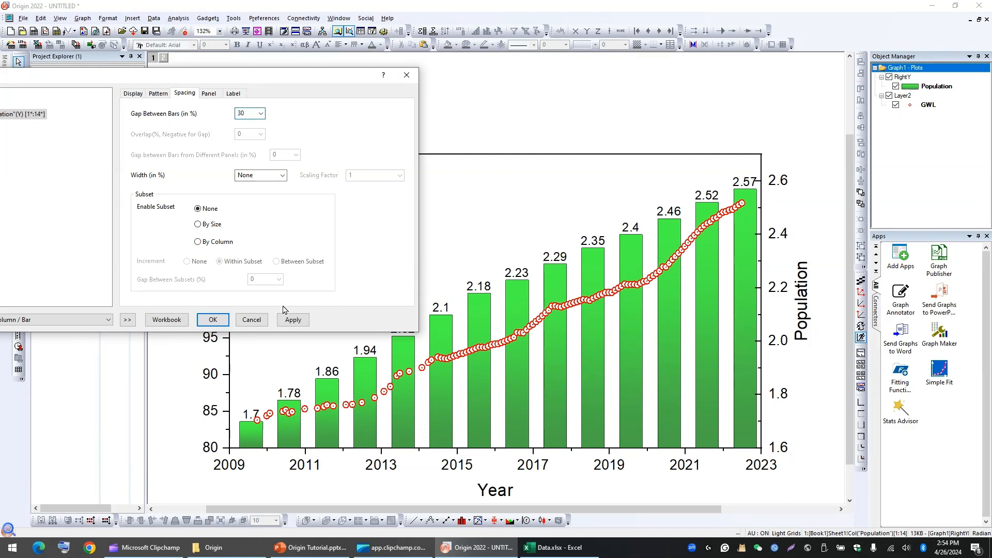
pyautogui.click(289, 321)
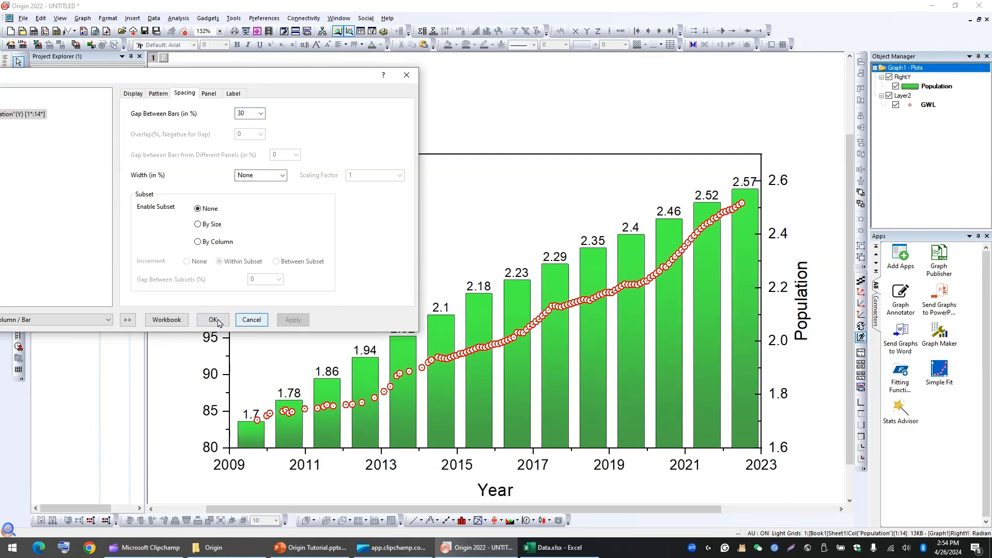
# Try a Box frame and a Shadow frame around the Population labels.
pyautogui.click(233, 94)
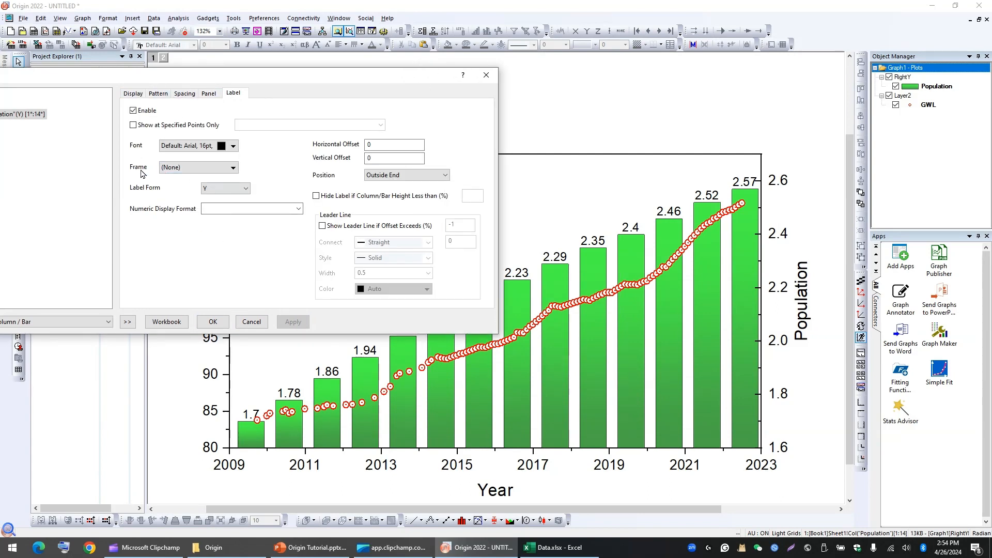
pyautogui.click(196, 167)
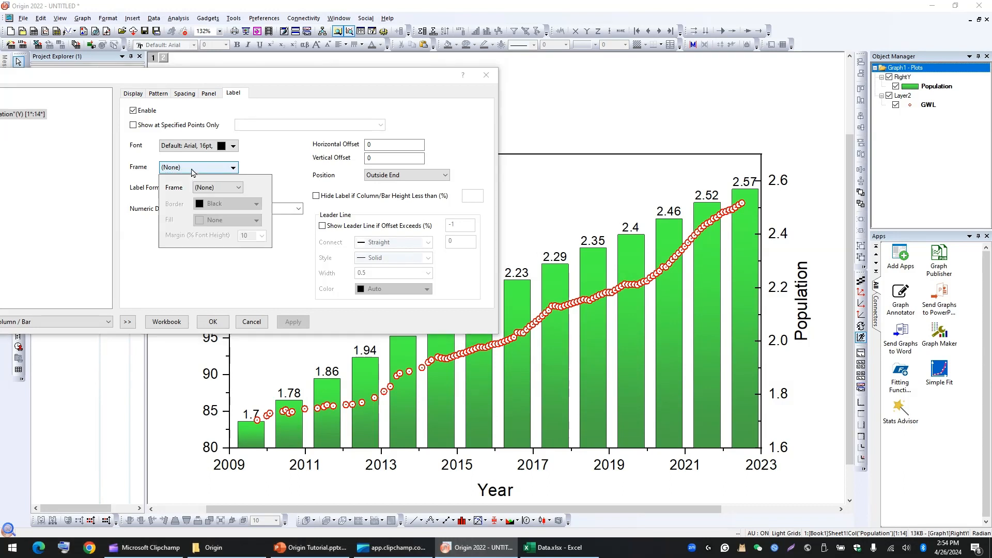
pyautogui.click(216, 188)
pyautogui.click(216, 206)
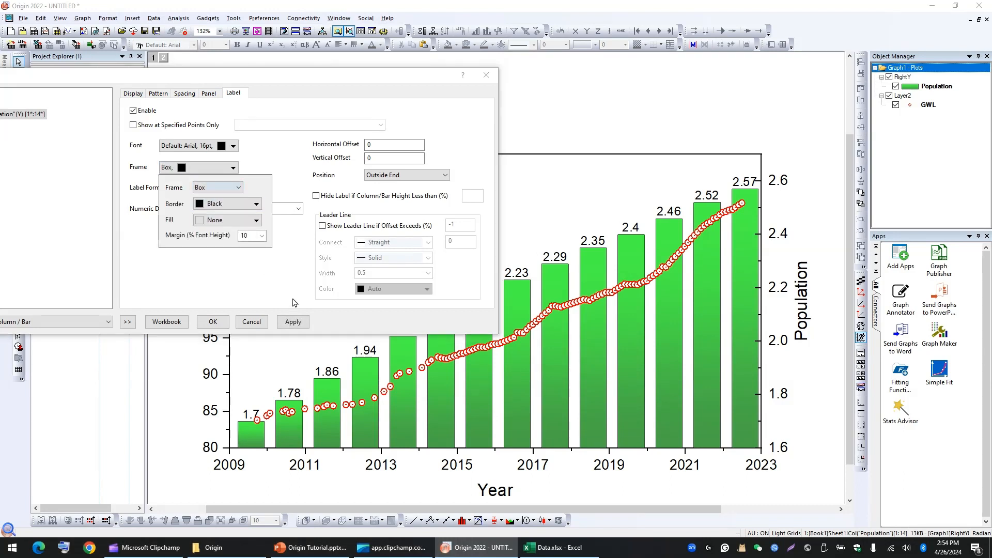
pyautogui.click(290, 321)
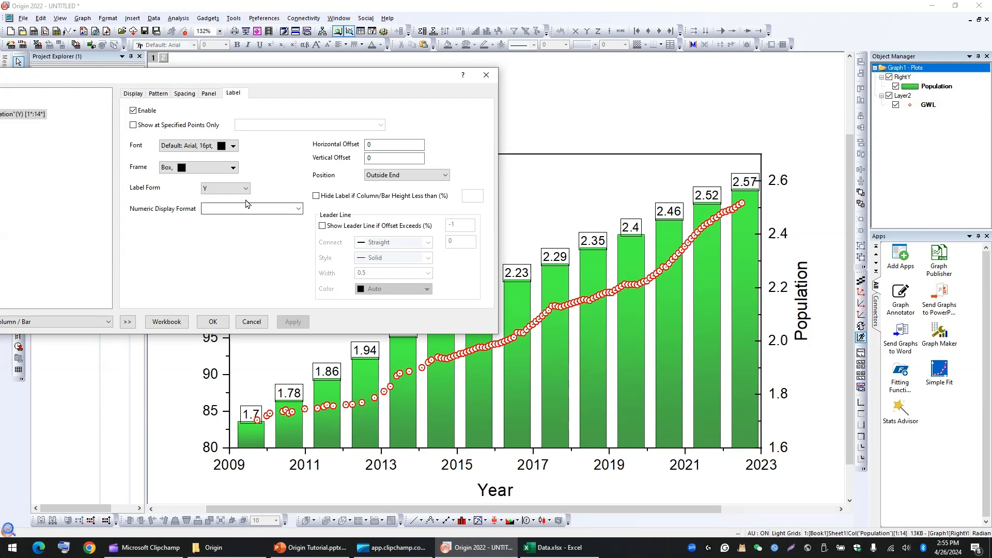
pyautogui.click(223, 167)
pyautogui.click(217, 187)
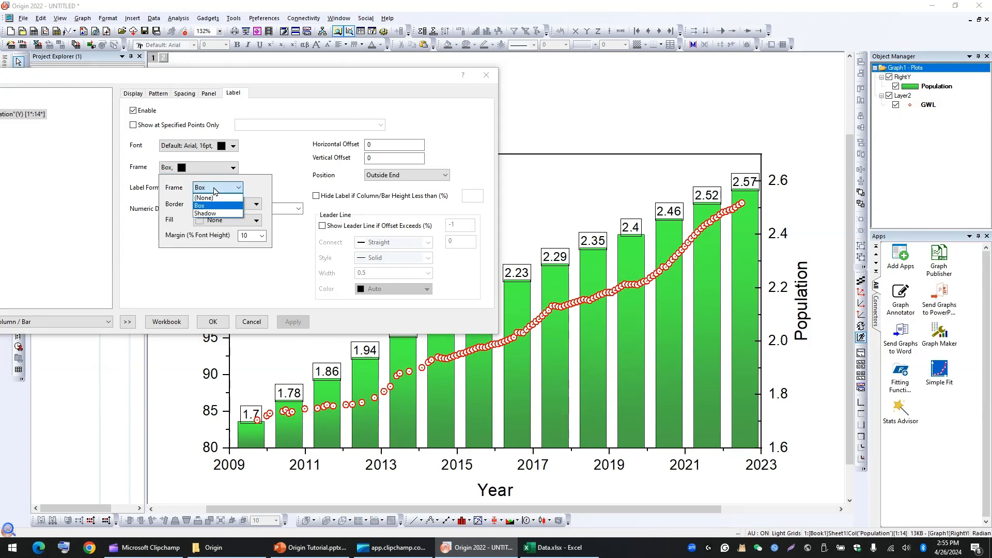
pyautogui.click(216, 209)
pyautogui.click(292, 321)
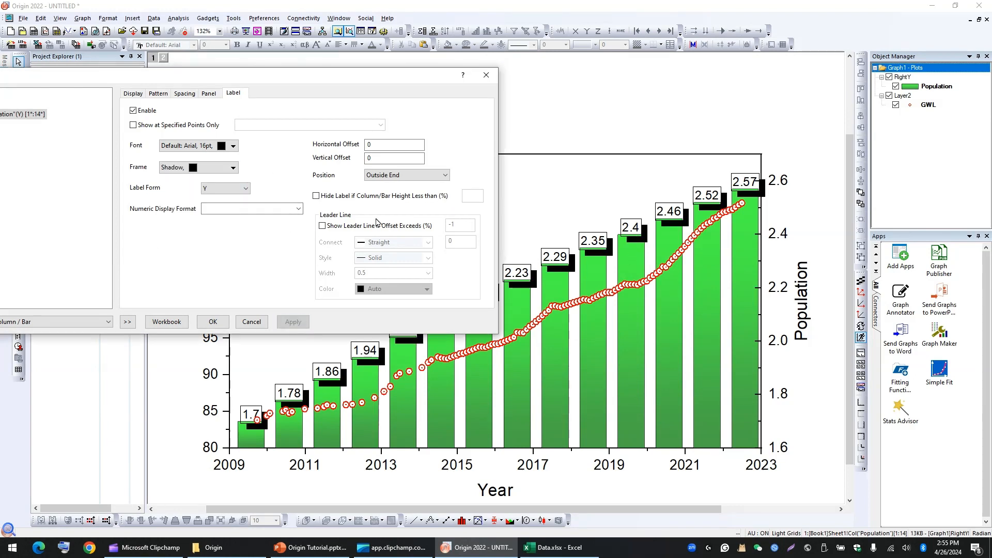
# Set the Population labels' frame to None and accept the plot settings.
pyautogui.click(223, 168)
pyautogui.click(217, 187)
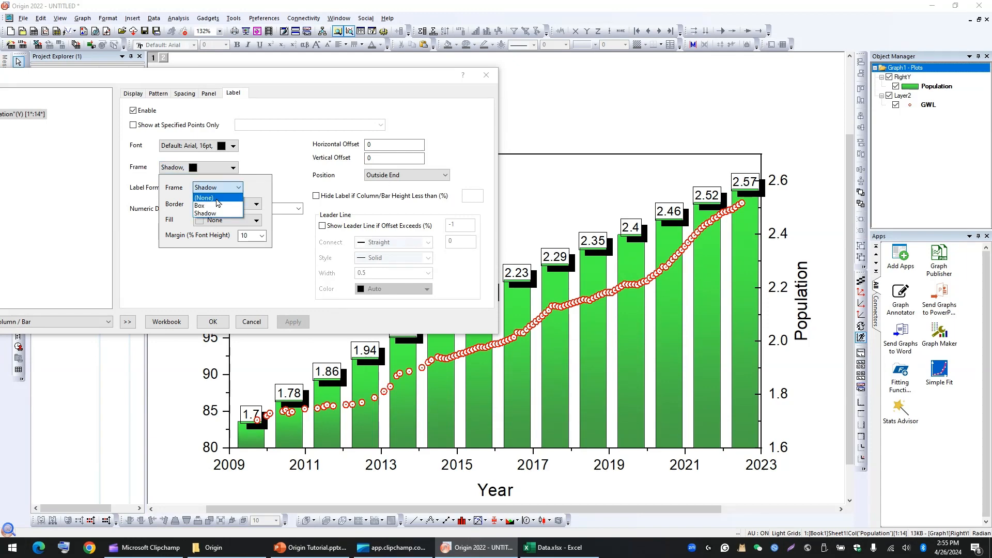
pyautogui.click(216, 199)
pyautogui.click(233, 273)
pyautogui.click(212, 321)
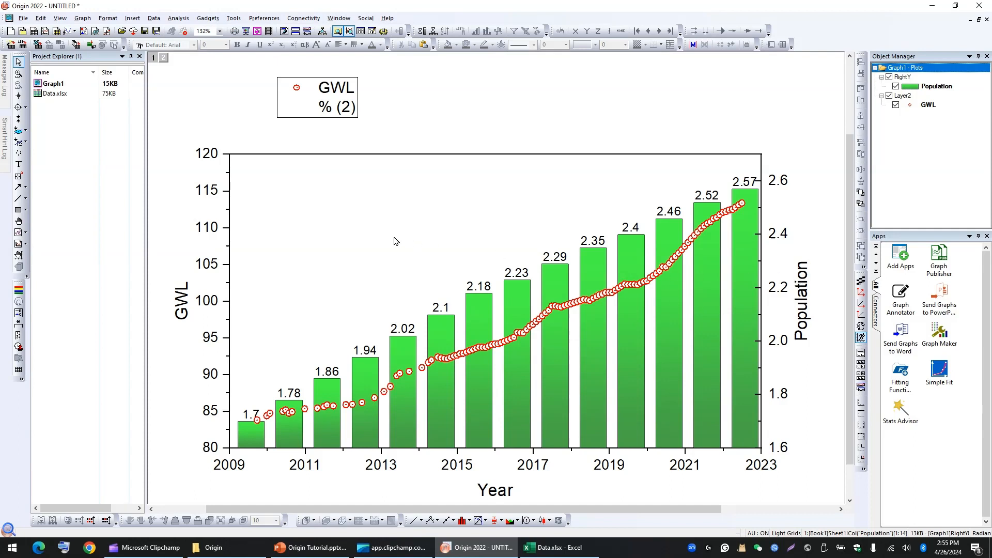
# Replace the GWL axis title with "Ground Water Level (m)".
pyautogui.doubleClick(183, 297)
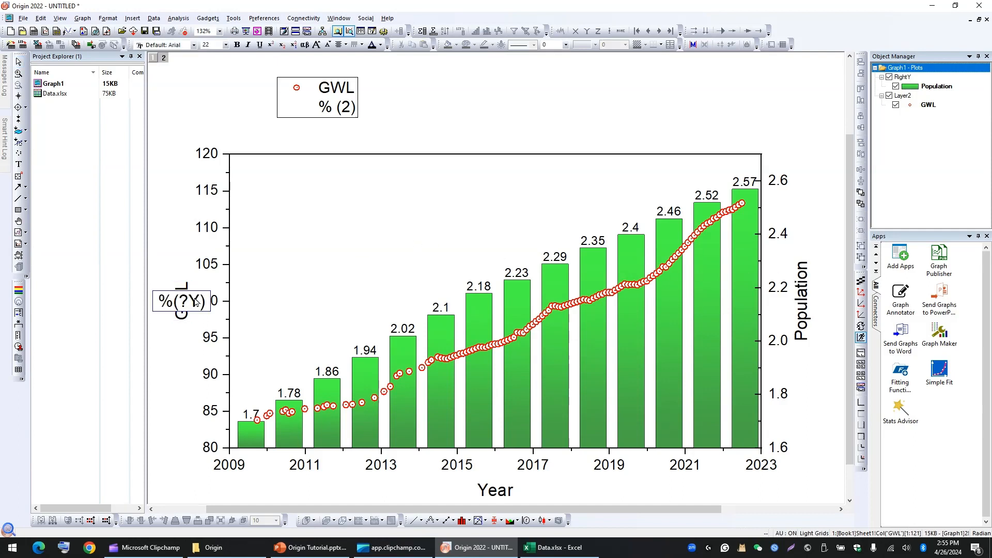
pyautogui.hotkey('ctrl', 'a')
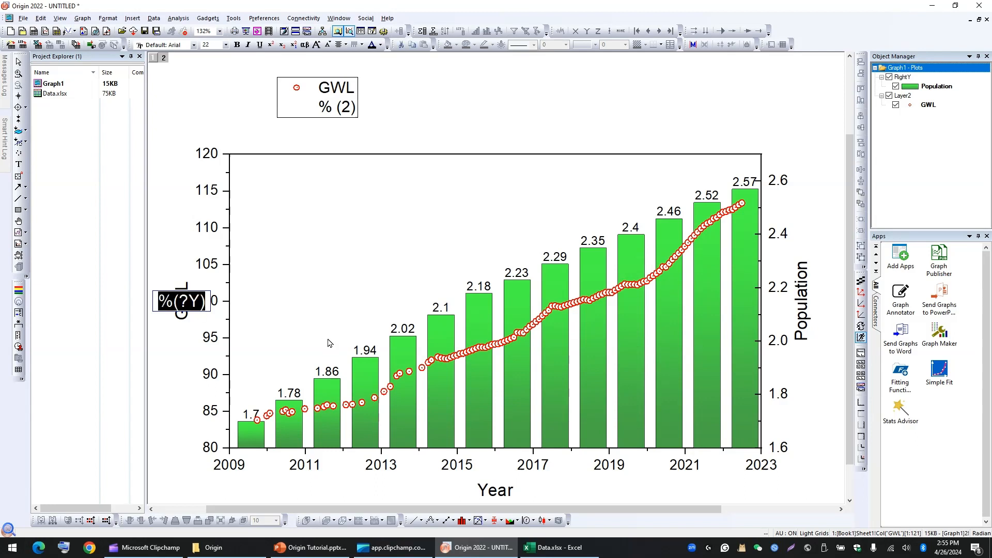
pyautogui.write('Gr')
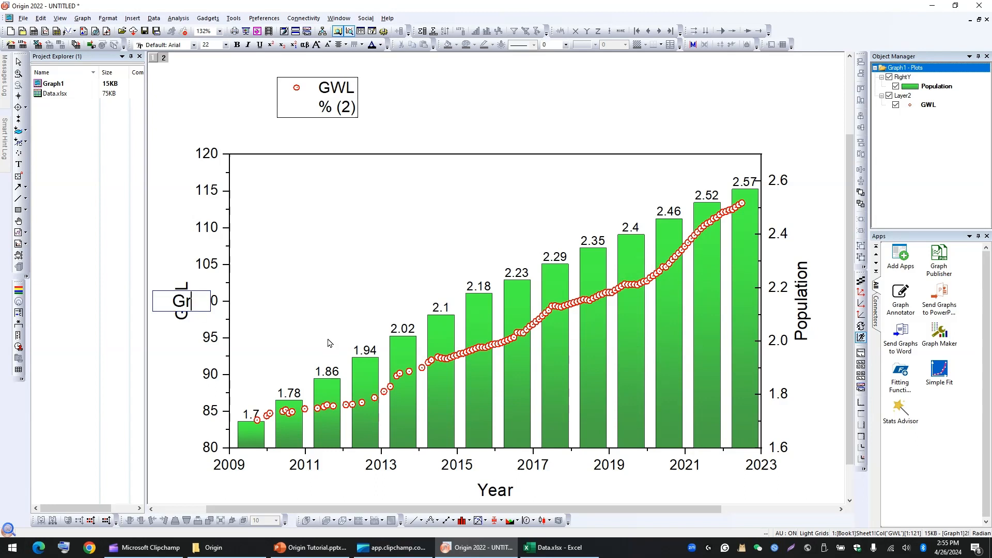
pyautogui.write('eound')
pyautogui.press('BackSpace')
pyautogui.press('BackSpace')
pyautogui.press('BackSpace')
pyautogui.press('BackSpace')
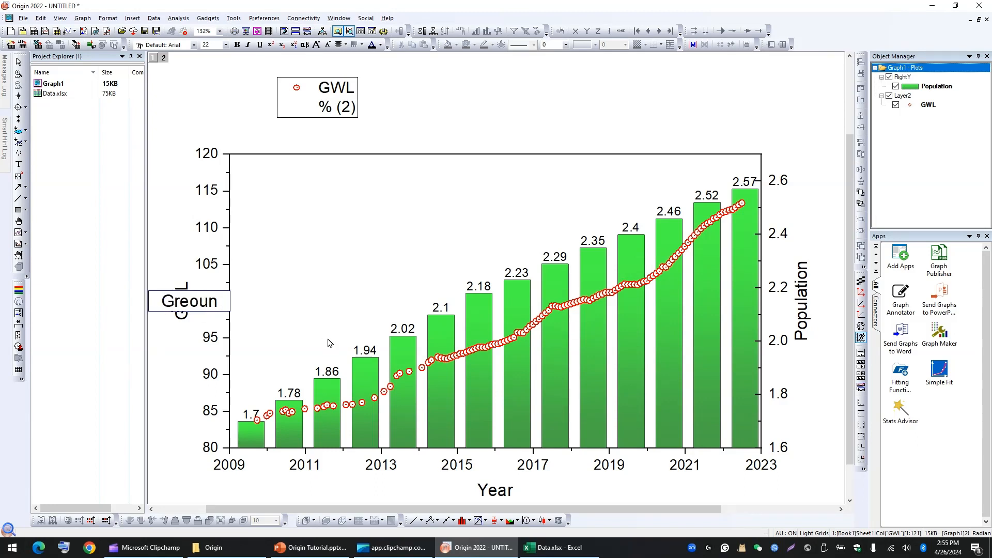
pyautogui.press('BackSpace')
pyautogui.write('ound')
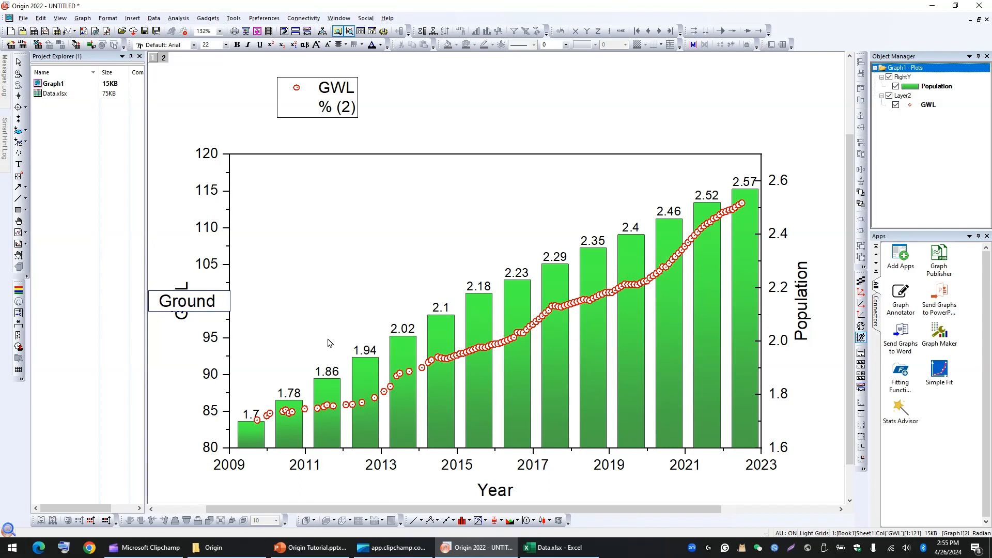
pyautogui.write(' Water Decli')
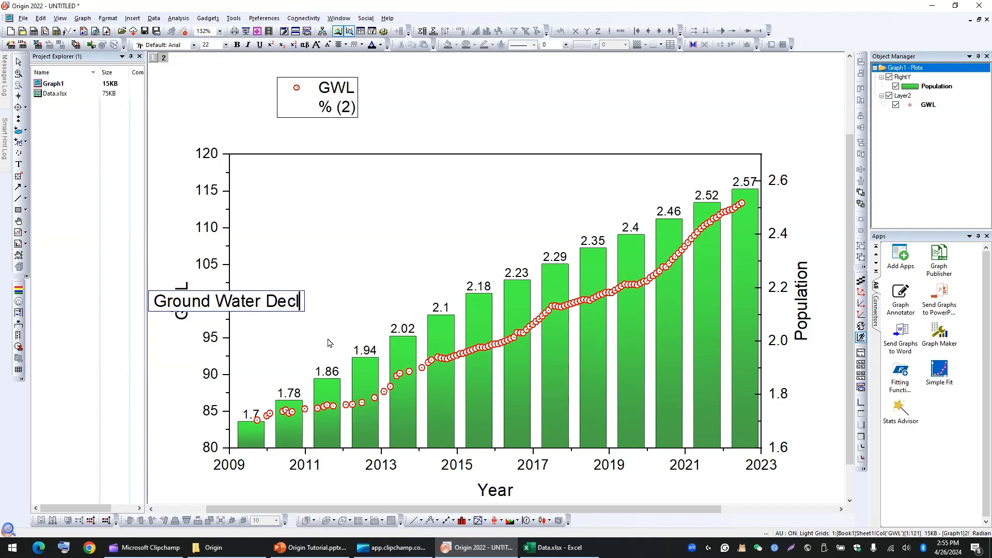
pyautogui.press('BackSpace')
pyautogui.press('BackSpace')
pyautogui.press('BackSpace')
pyautogui.press('BackSpace')
pyautogui.press('BackSpace')
pyautogui.write('Leve')
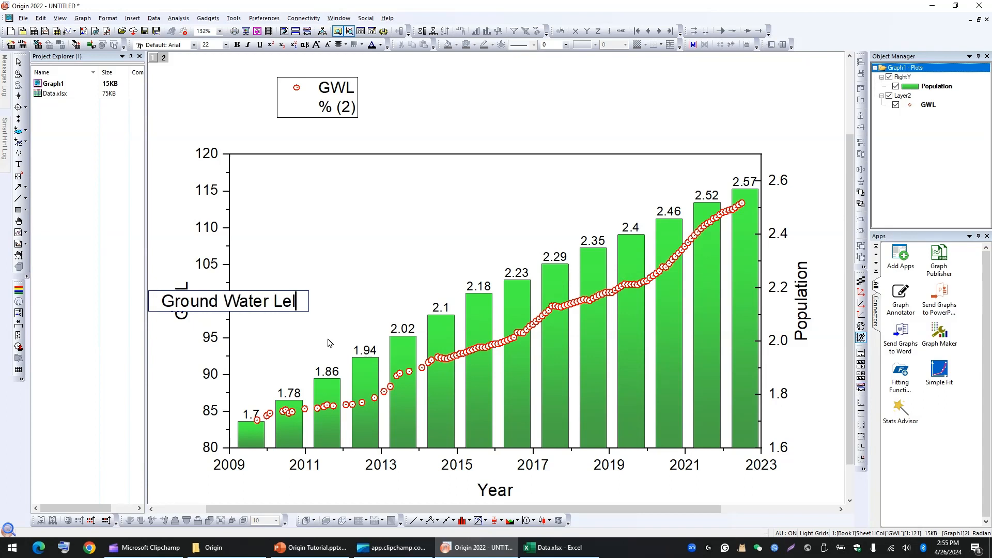
pyautogui.write('l ()')
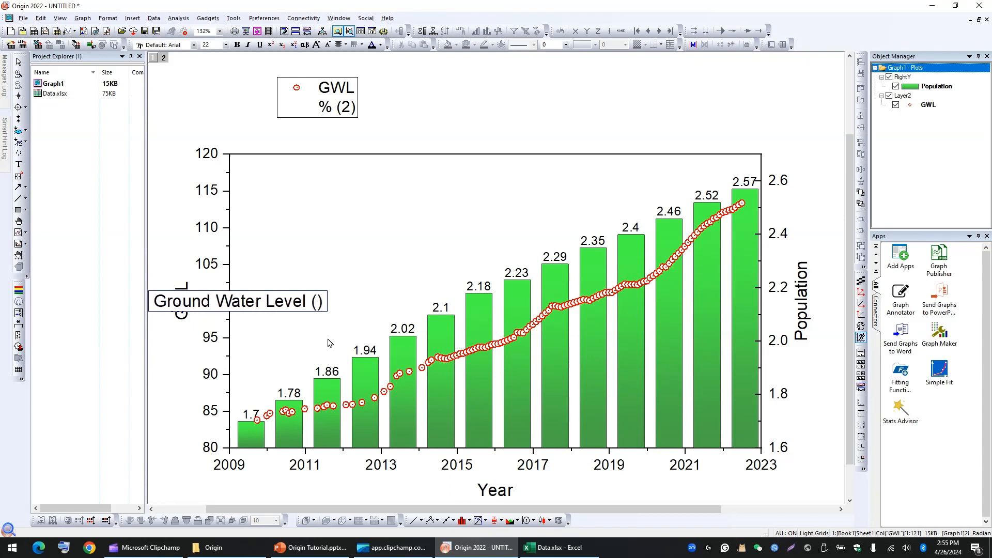
pyautogui.press('Left')
pyautogui.write('m')
pyautogui.click(367, 188)
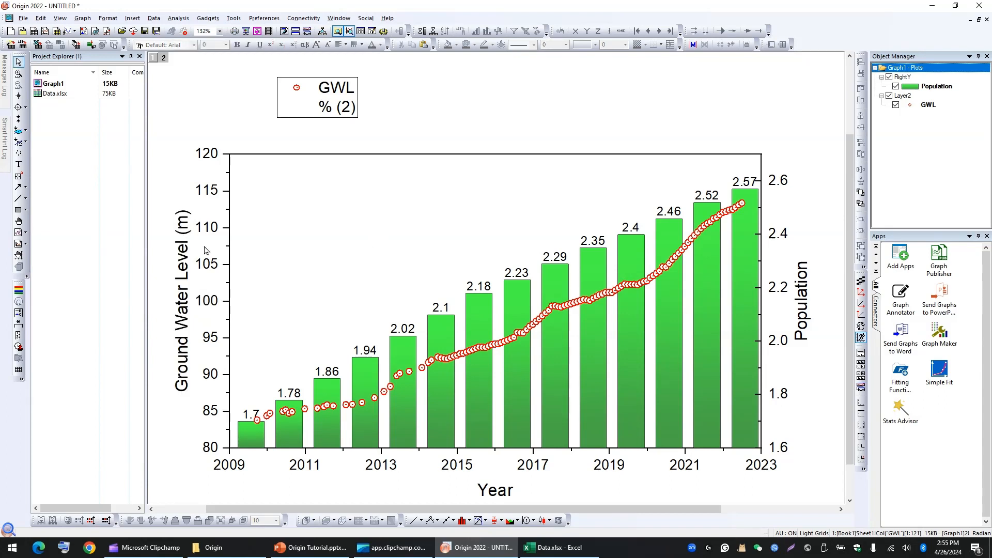
# Replace the Population axis title with "Population (million)".
pyautogui.doubleClick(795, 308)
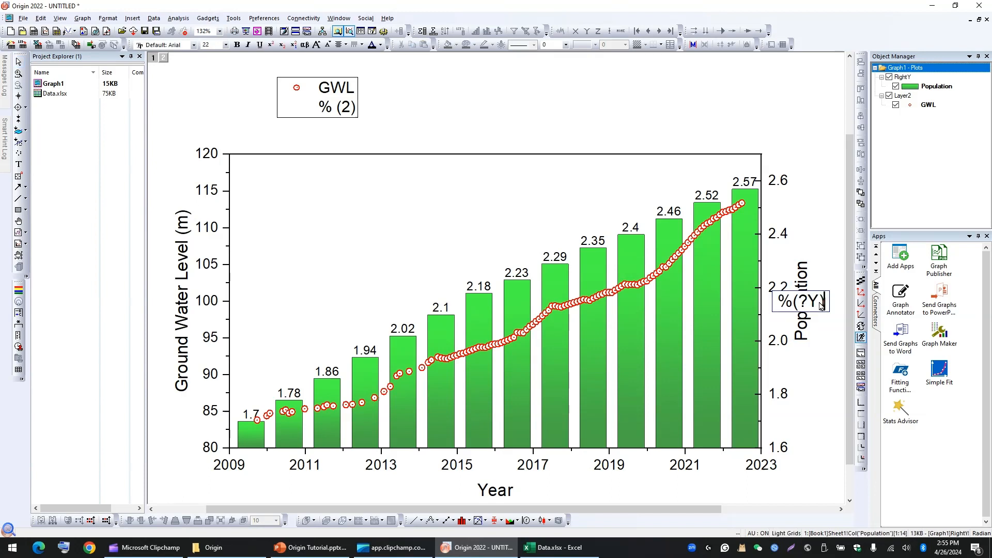
pyautogui.hotkey('ctrl', 'a')
pyautogui.write('Pop')
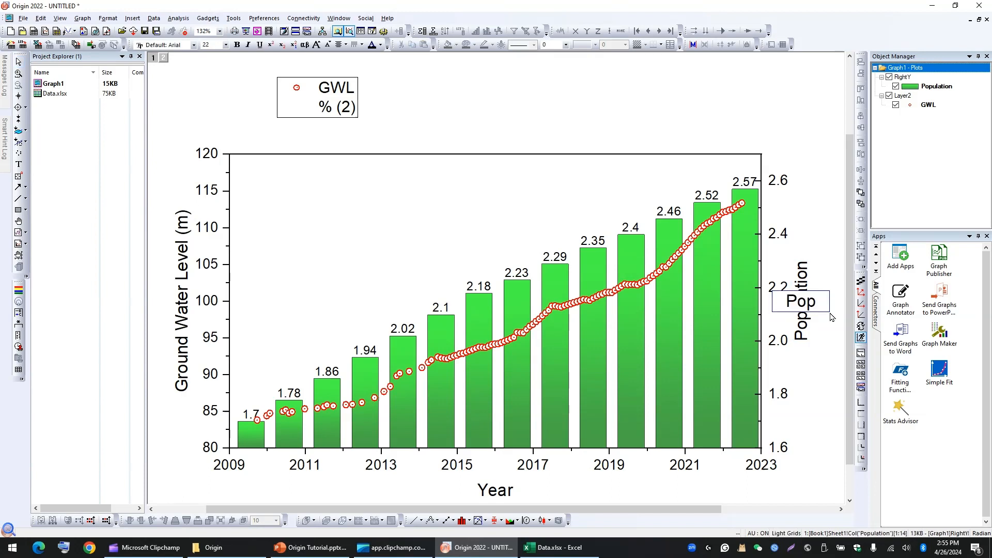
pyautogui.write('ulation ')
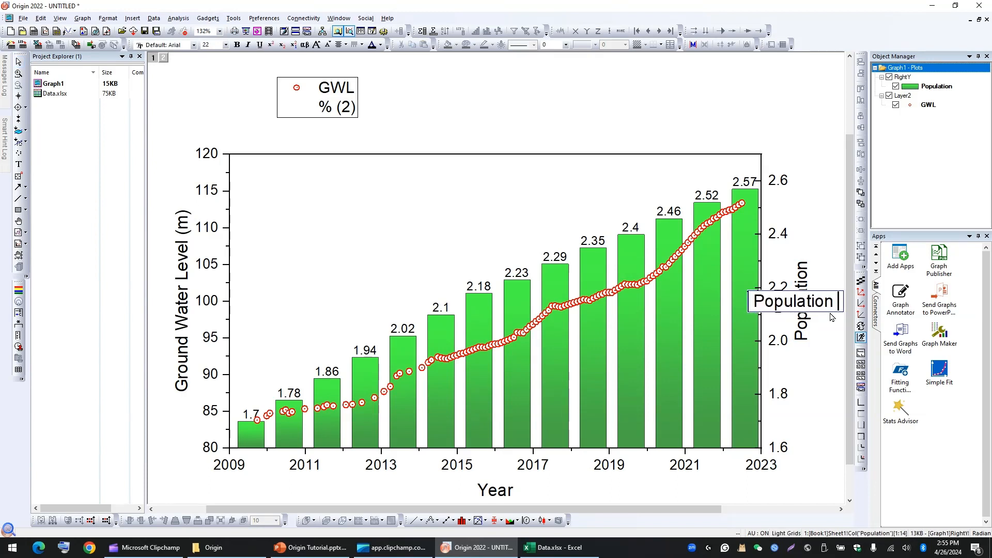
pyautogui.write('()')
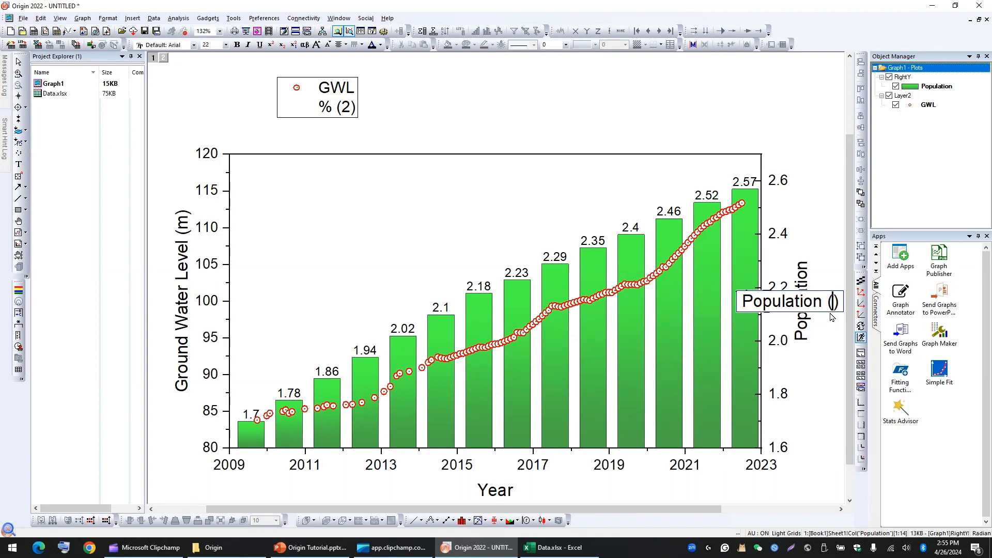
pyautogui.write('million')
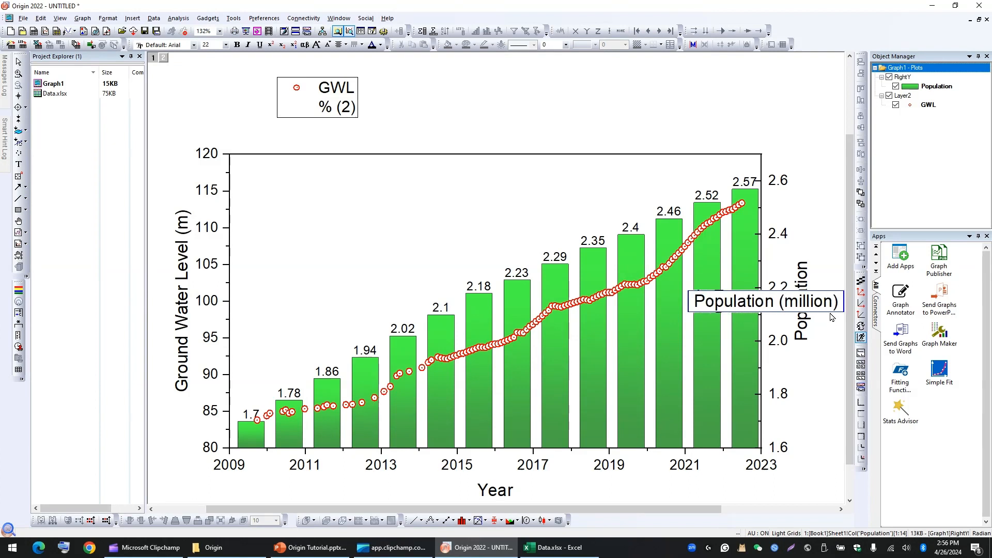
pyautogui.click(823, 223)
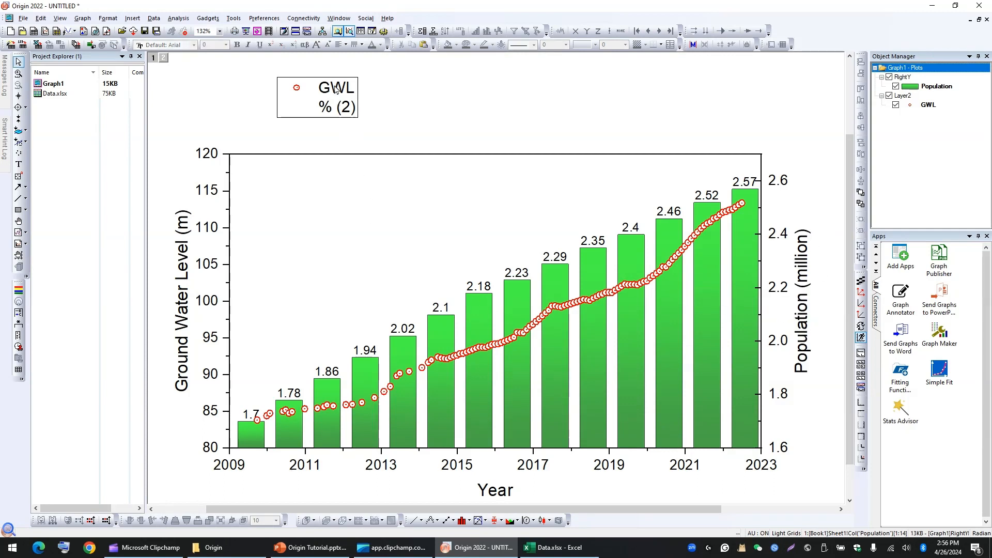
# Move the old GWL legend into the plot area's upper-left corner and delete it.
pyautogui.moveTo(335, 89); pyautogui.dragTo(297, 170)
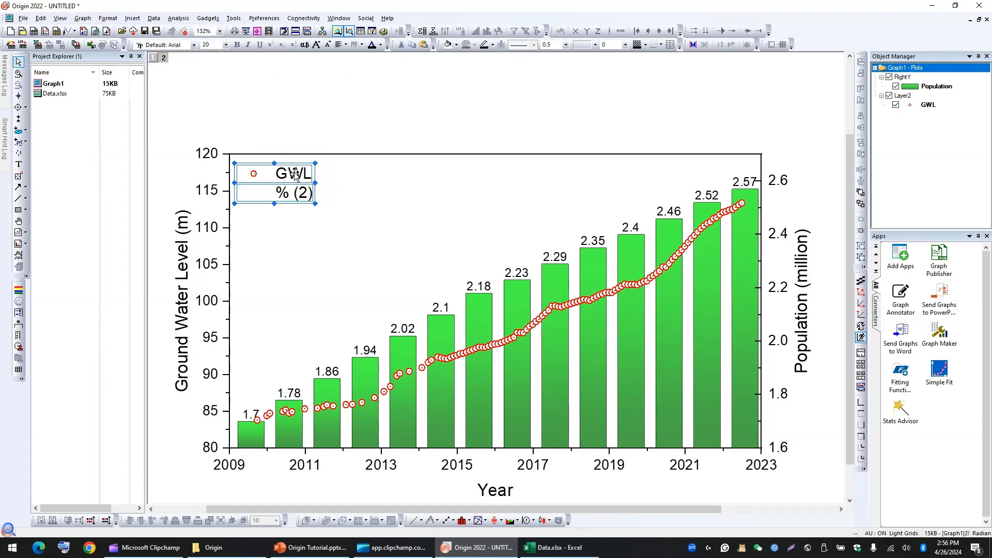
pyautogui.rightClick(294, 172)
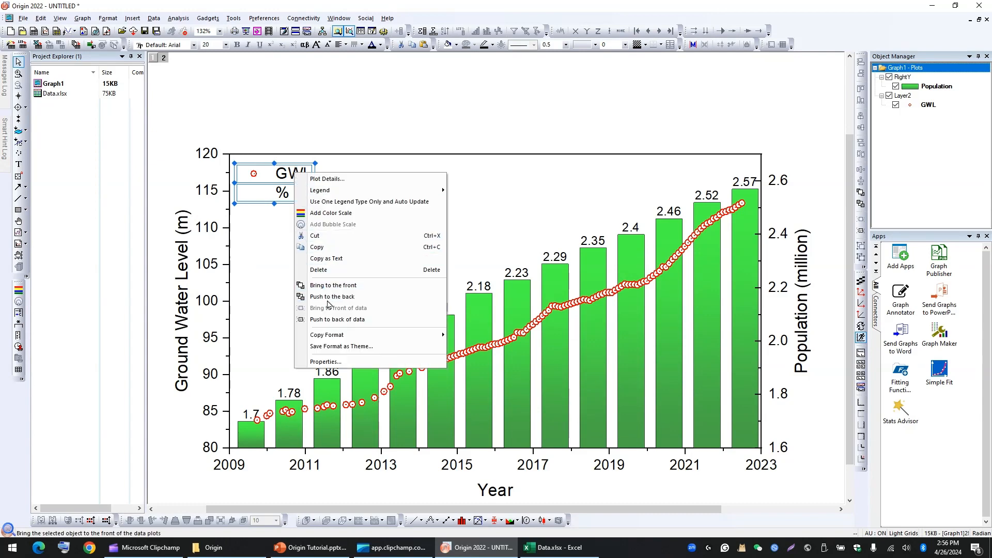
pyautogui.click(325, 269)
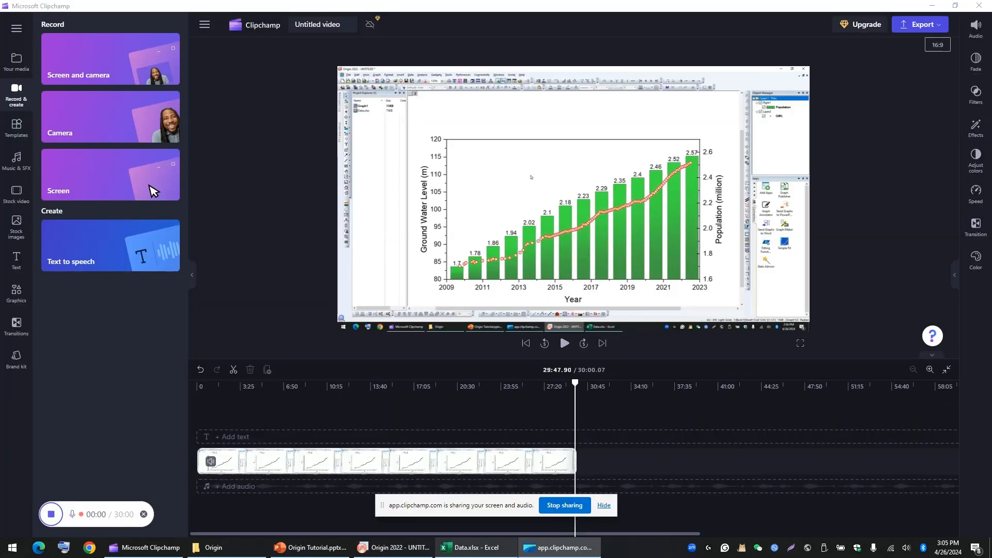
# Switch to Origin, reconstruct the legend for the Population layer and place it in the plot area's upper-left corner.
pyautogui.hotkey('alt', 'Tab')
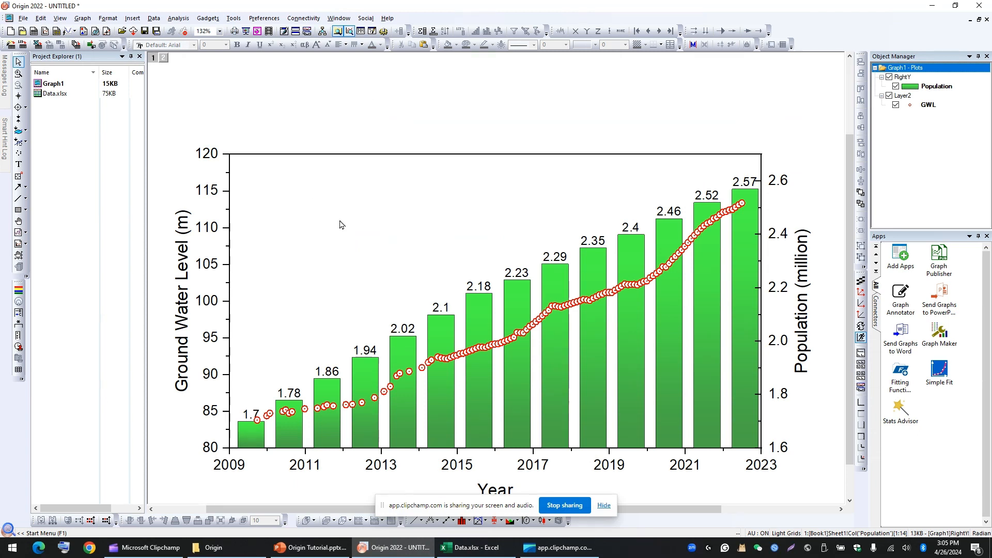
pyautogui.click(83, 18)
pyautogui.moveTo(126, 165)
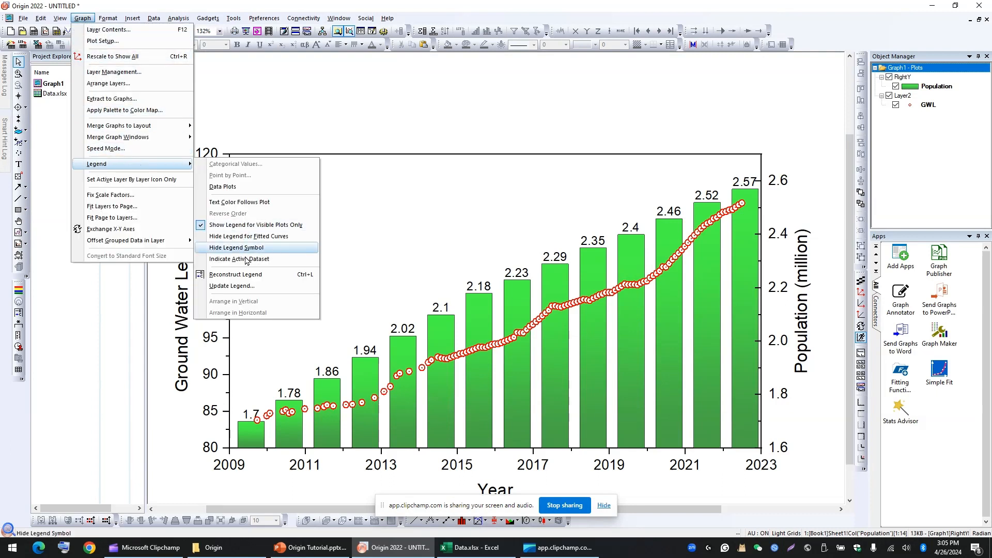
pyautogui.click(248, 274)
pyautogui.click(575, 170)
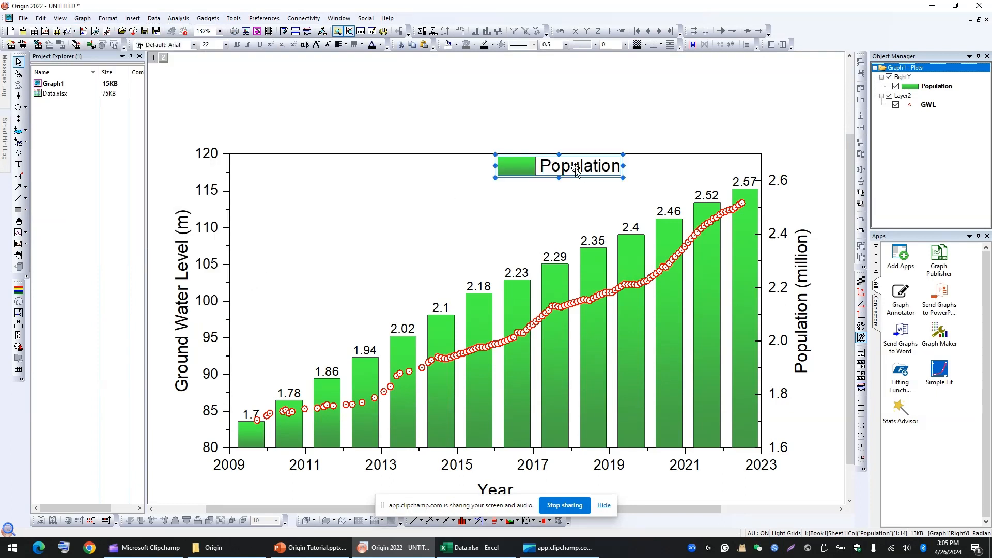
pyautogui.moveTo(576, 170); pyautogui.dragTo(316, 176)
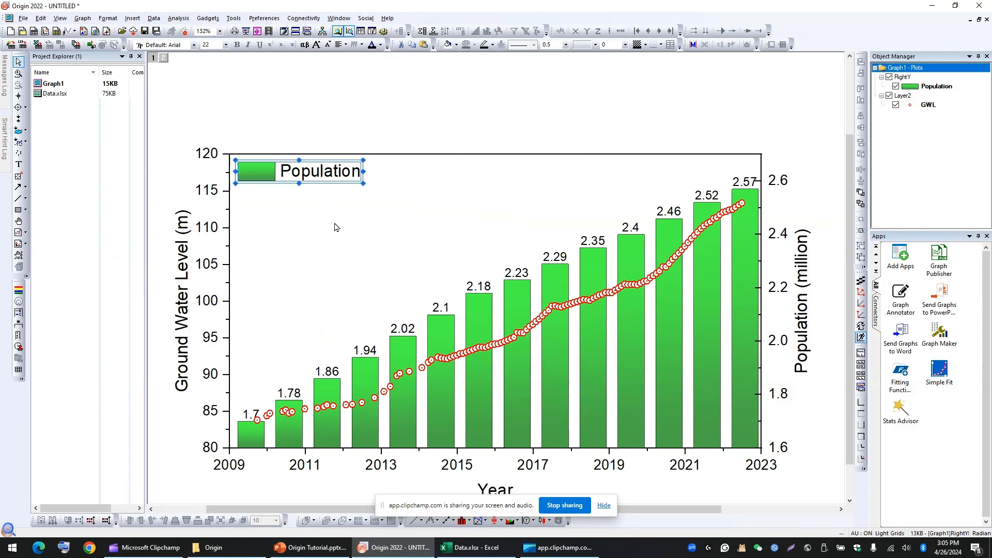
# Reconstruct the legend for Layer2 and place the GWL legend directly below the Population legend.
pyautogui.click(903, 96)
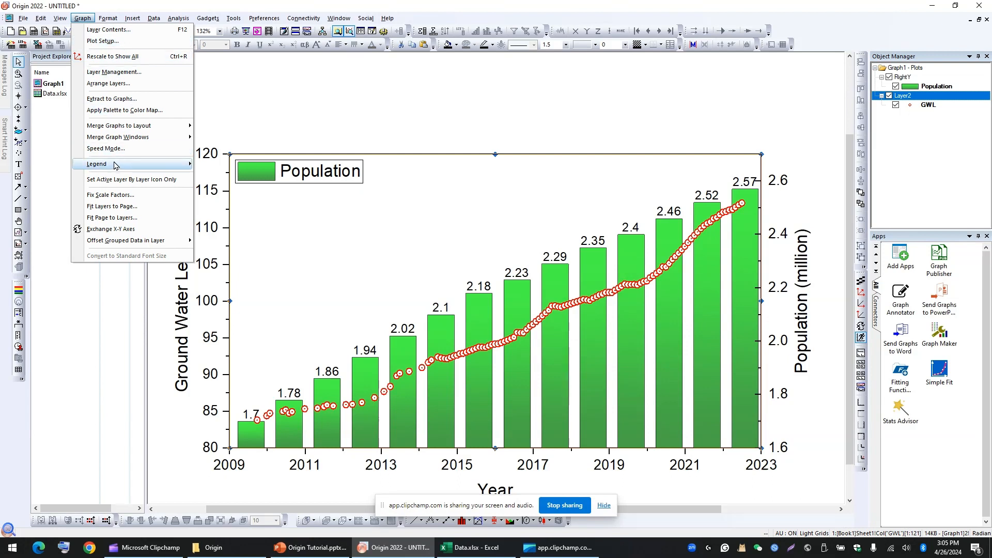
pyautogui.moveTo(116, 165)
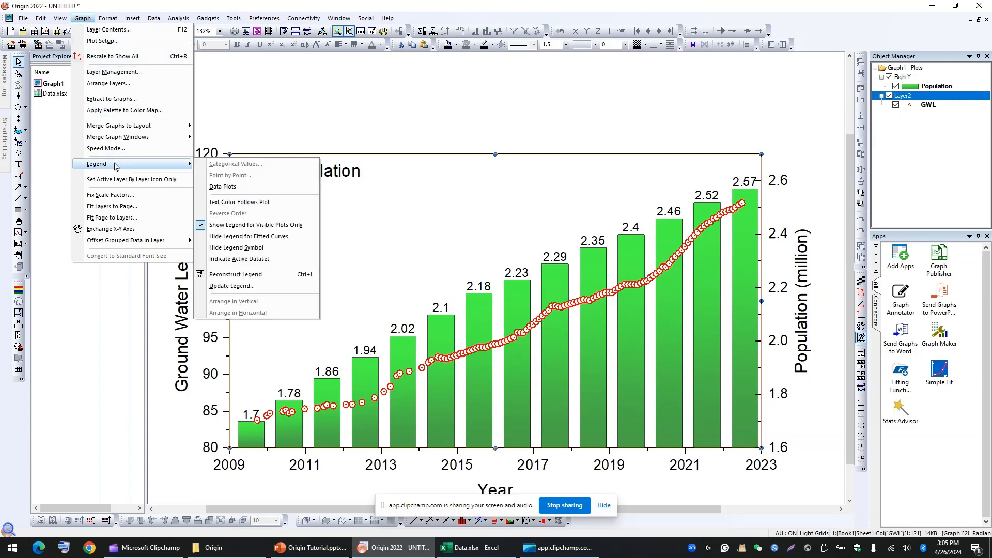
pyautogui.click(250, 278)
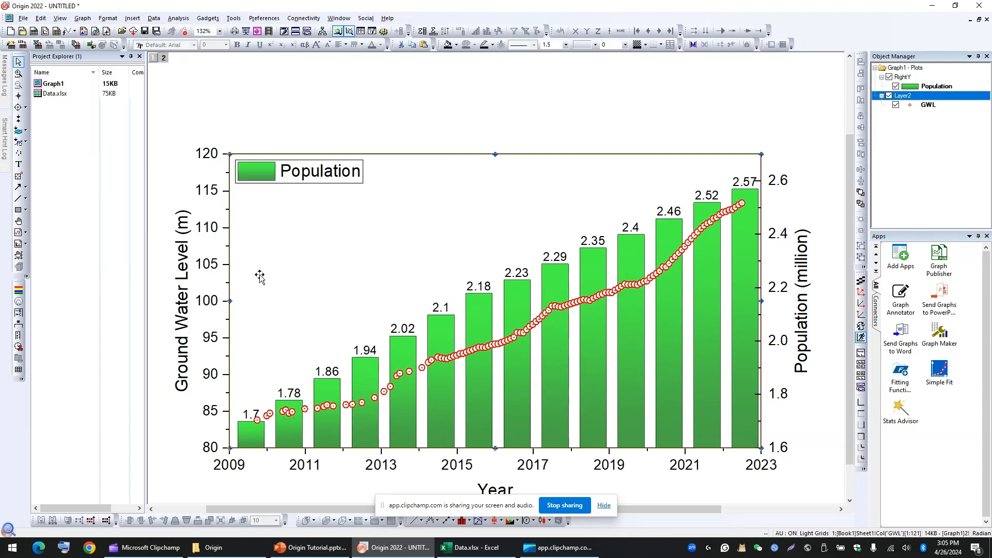
pyautogui.moveTo(556, 168); pyautogui.dragTo(301, 199)
pyautogui.click(346, 241)
pyautogui.click(373, 211)
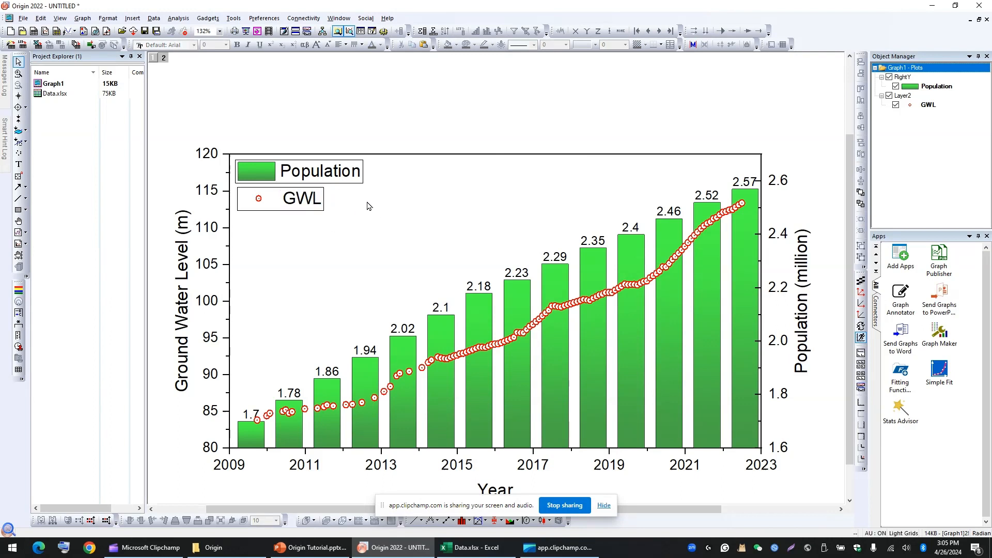
# Set the GWL legend's scatter symbol size to 200% and apply it.
pyautogui.rightClick(305, 207)
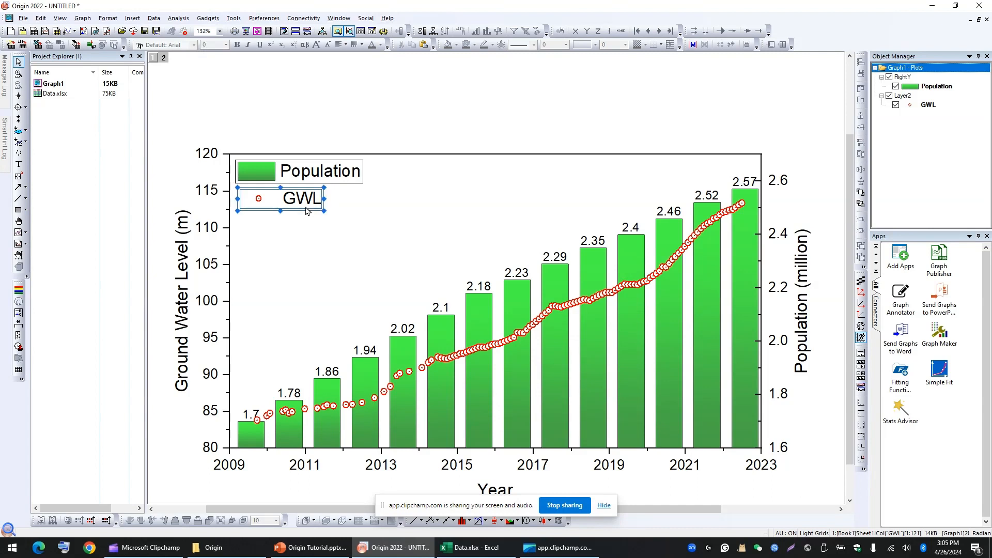
pyautogui.click(606, 505)
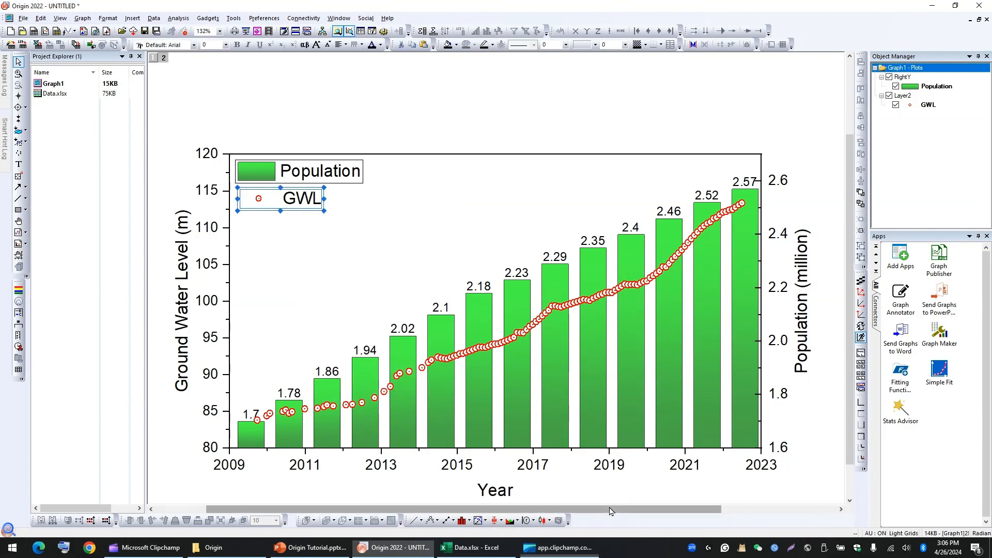
pyautogui.rightClick(303, 200)
pyautogui.click(336, 398)
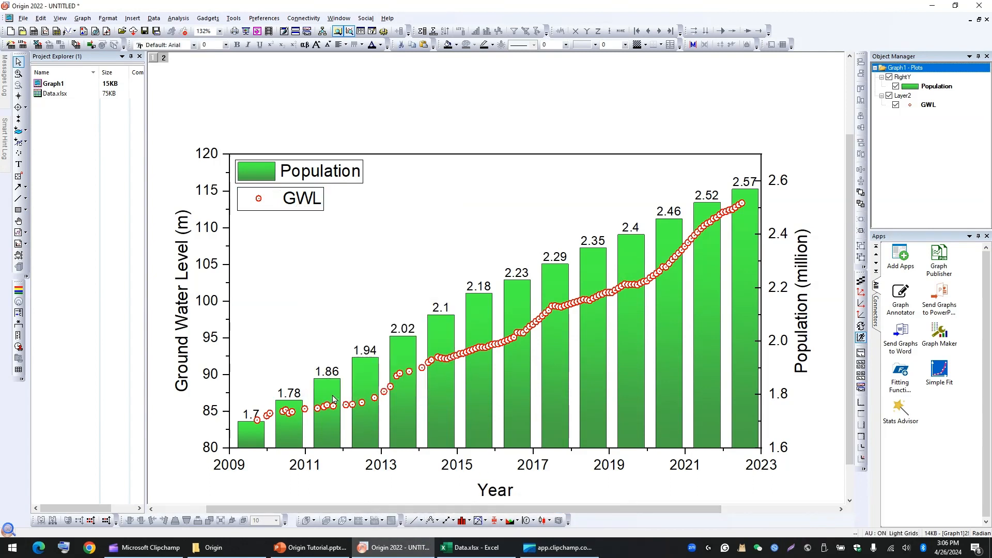
pyautogui.doubleClick(292, 203)
pyautogui.moveTo(405, 148); pyautogui.dragTo(501, 177)
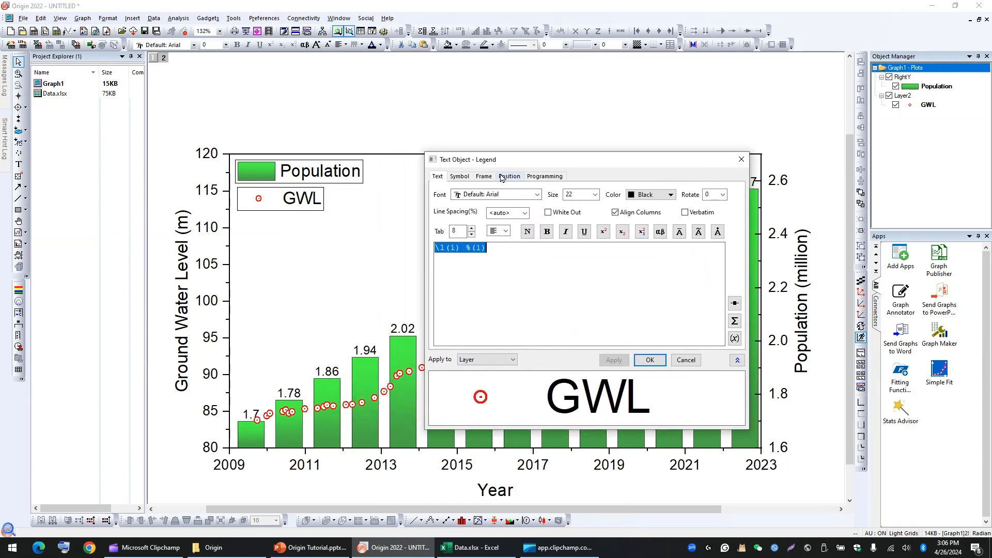
pyautogui.click(461, 177)
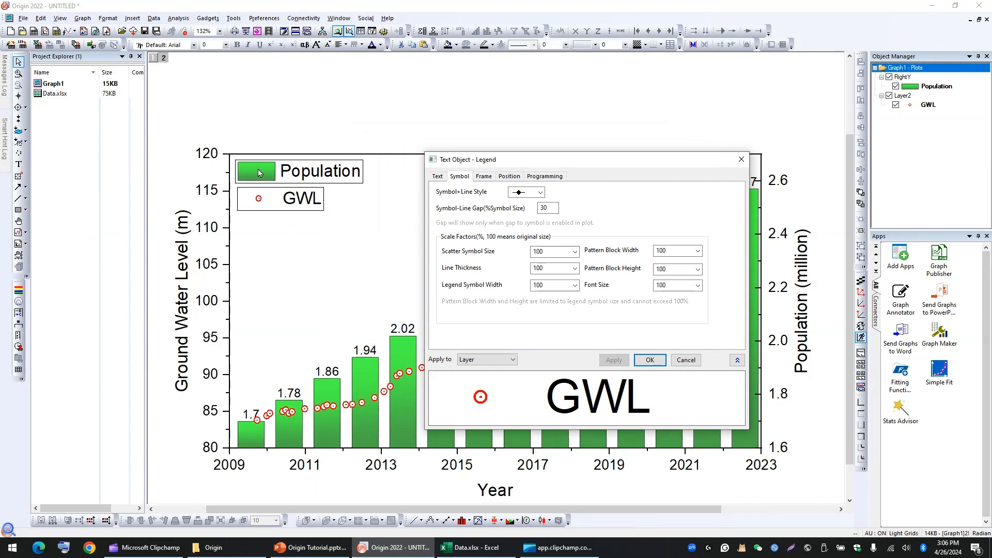
pyautogui.click(574, 251)
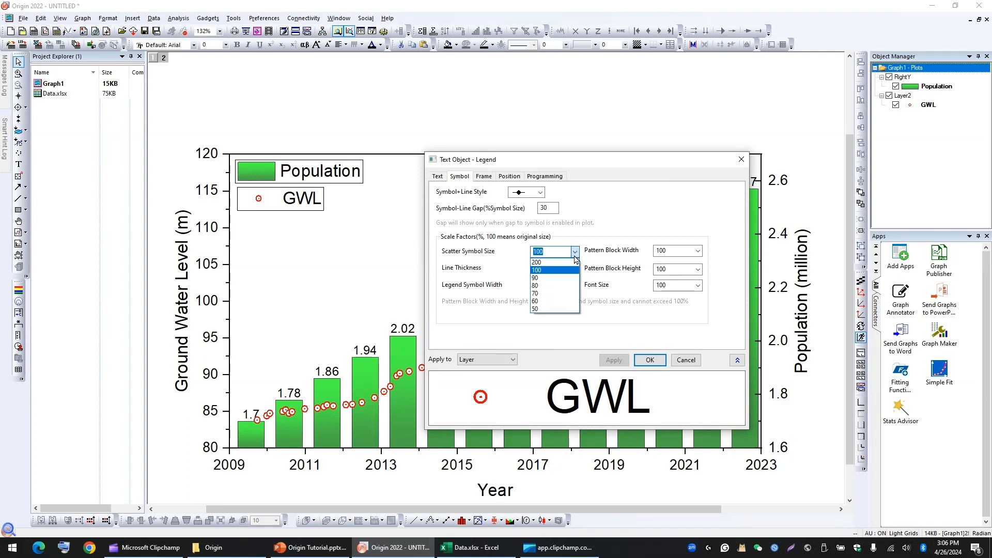
pyautogui.click(537, 261)
pyautogui.click(616, 363)
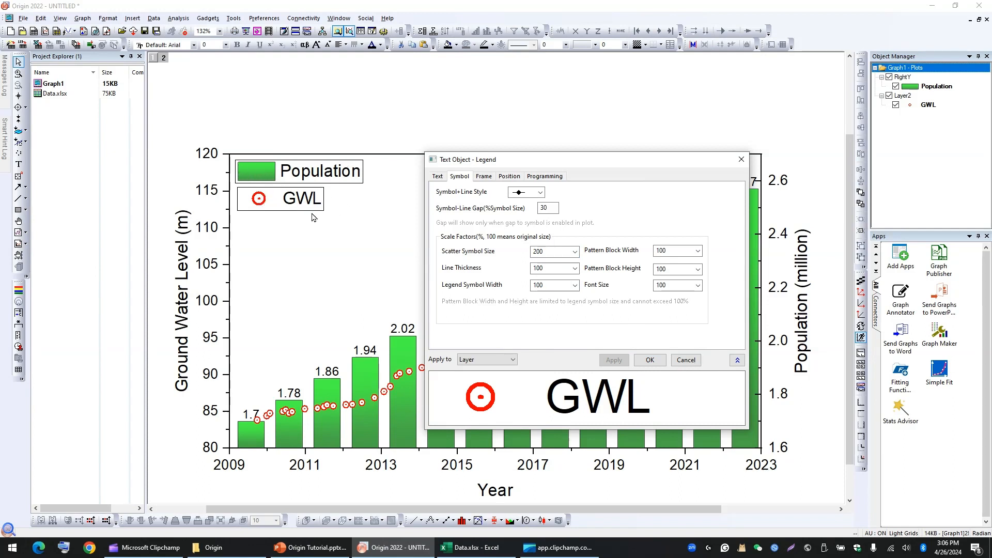
# Set the GWL legend's frame to None and accept the legend settings.
pyautogui.click(484, 178)
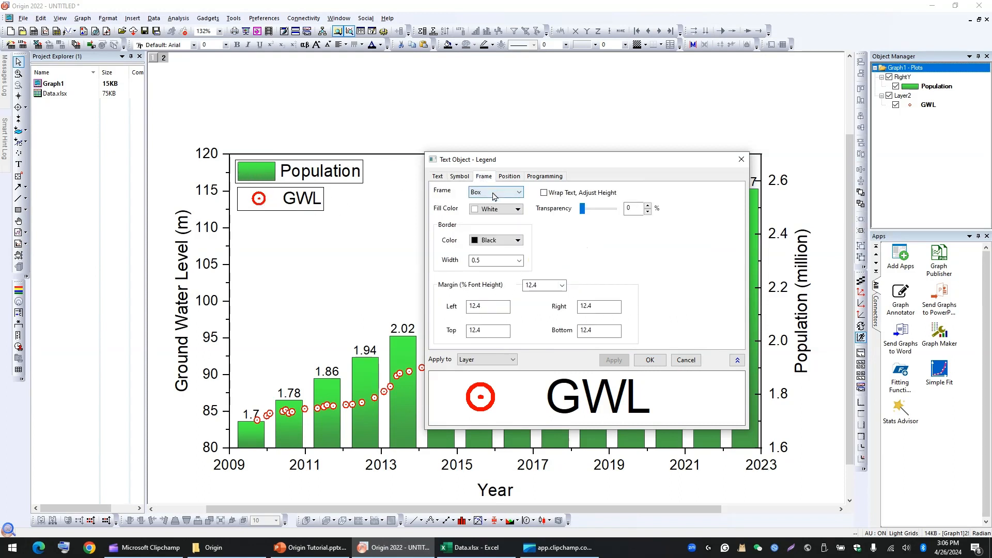
pyautogui.click(493, 194)
pyautogui.click(485, 200)
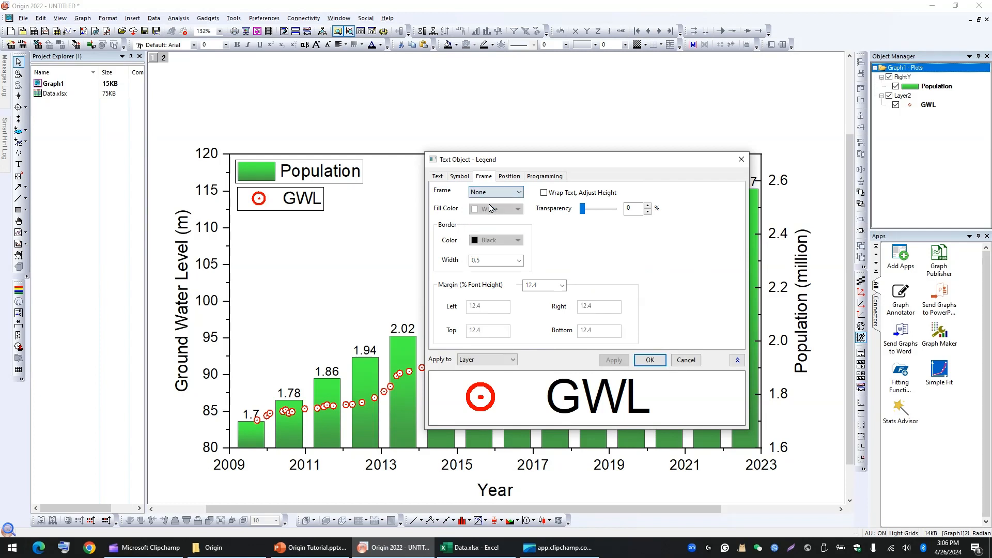
pyautogui.click(649, 360)
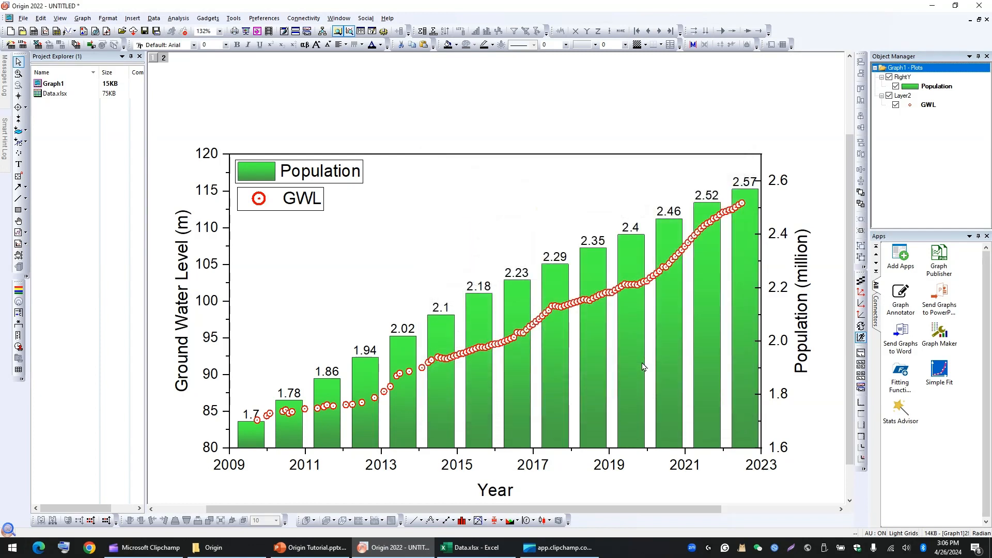
# Set the Population legend's frame to None.
pyautogui.rightClick(360, 181)
pyautogui.click(398, 371)
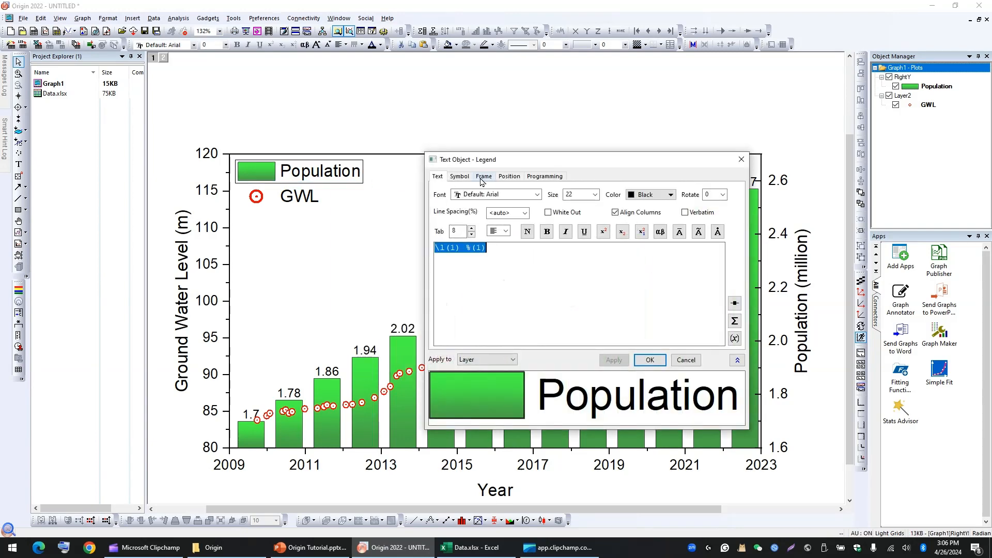
pyautogui.click(483, 177)
pyautogui.click(495, 193)
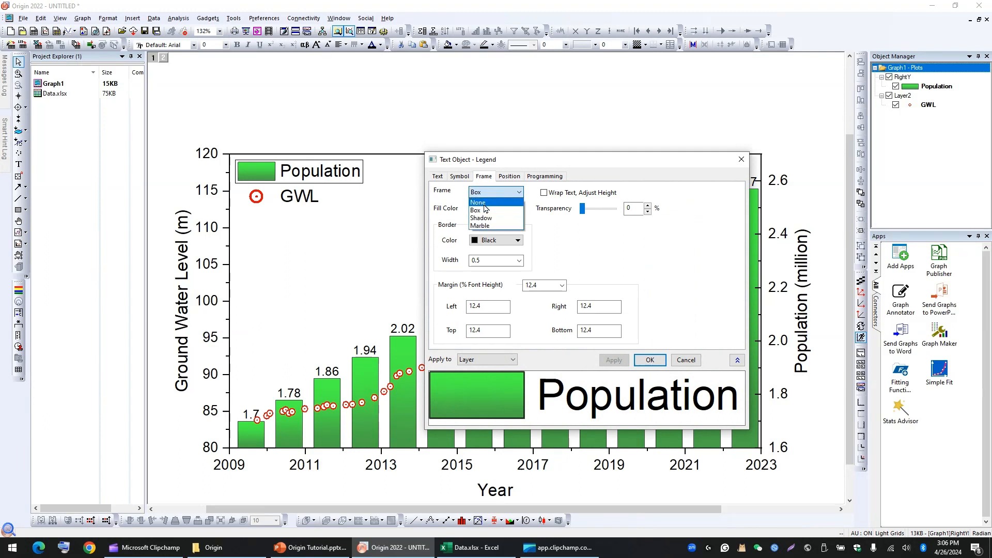
pyautogui.click(484, 203)
# Apply a scatter symbol size of 90% to the Population legend, change it to 70% and accept the settings.
pyautogui.click(459, 177)
pyautogui.click(575, 252)
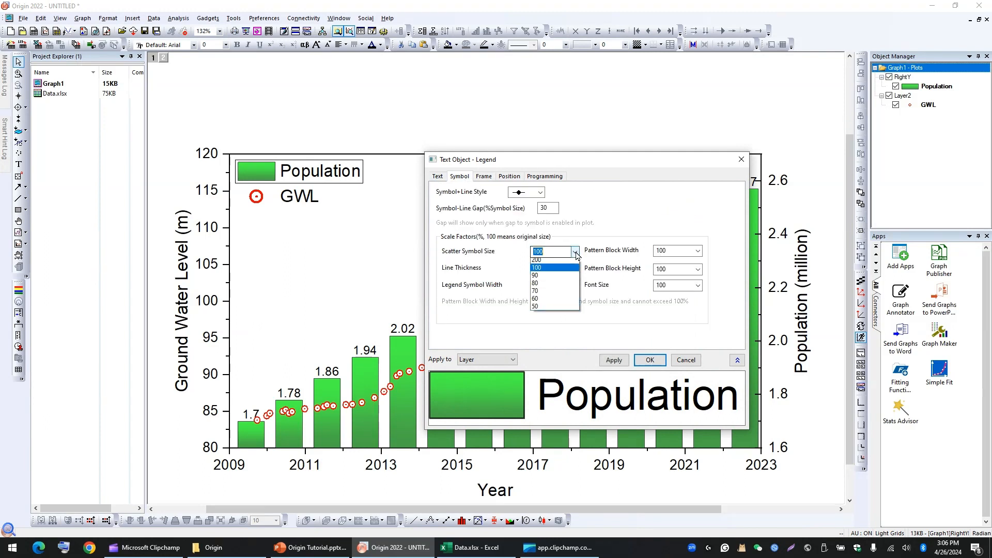
pyautogui.click(548, 275)
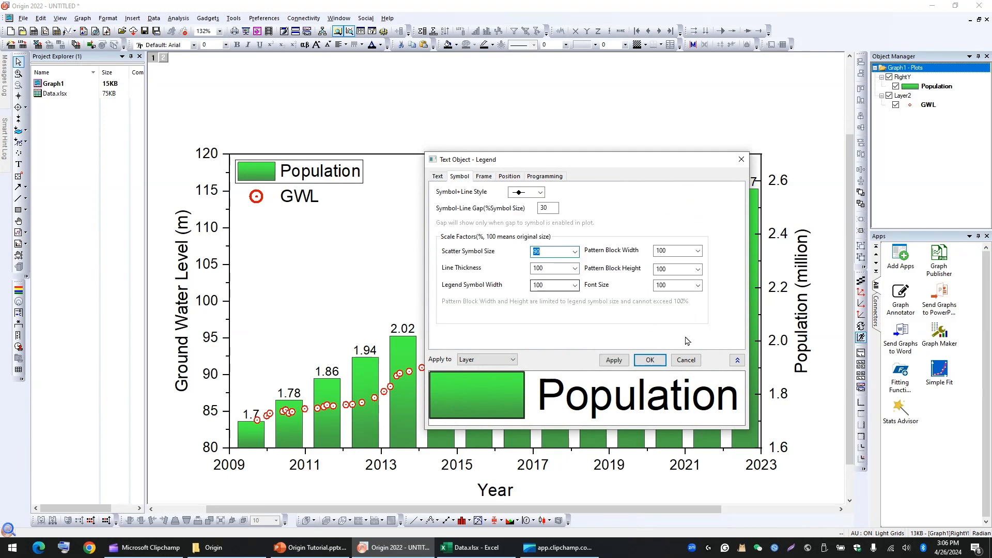
pyautogui.click(614, 364)
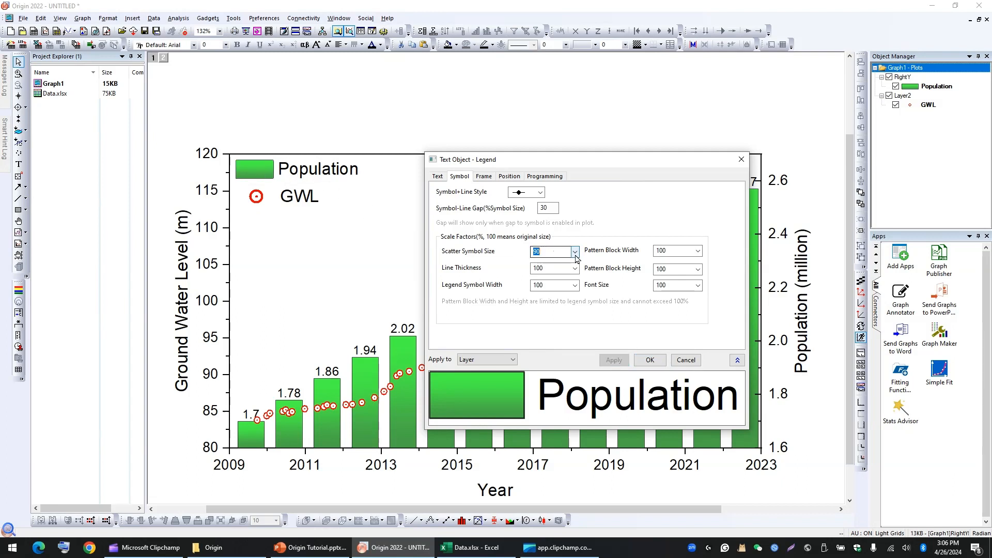
pyautogui.click(552, 252)
pyautogui.click(553, 293)
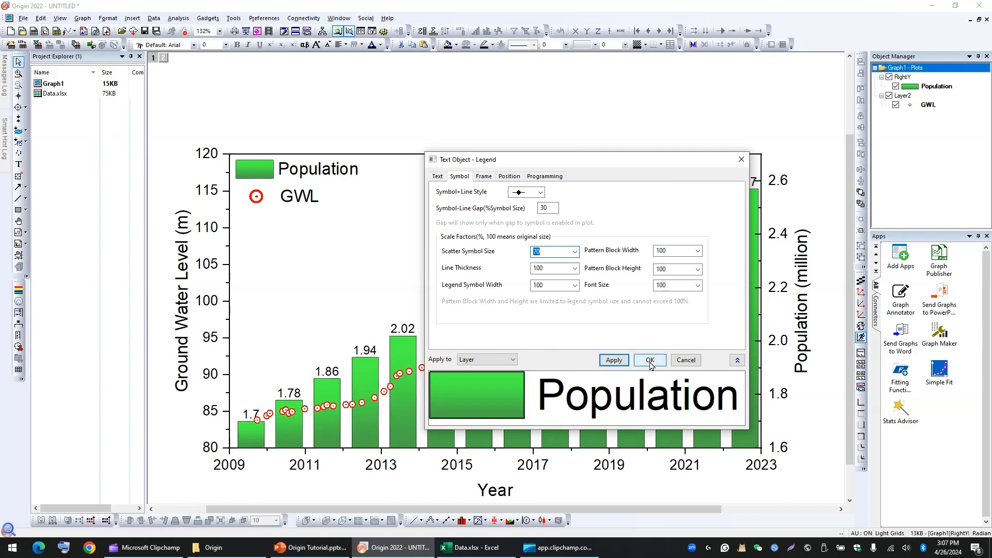
pyautogui.click(650, 360)
# Move the GWL legend slightly up, closer beneath the Population legend.
pyautogui.click(304, 196)
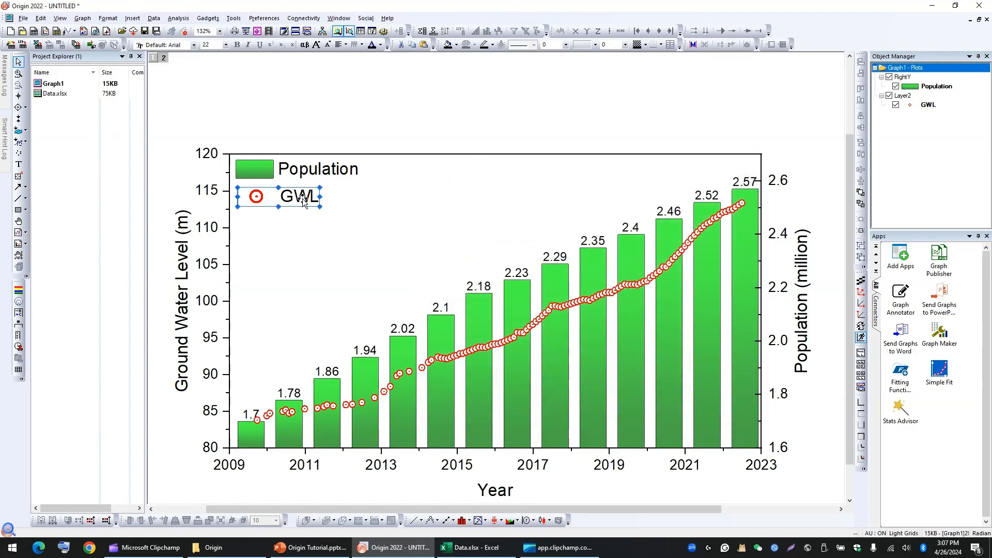
pyautogui.moveTo(306, 191); pyautogui.dragTo(306, 186)
pyautogui.click(322, 192)
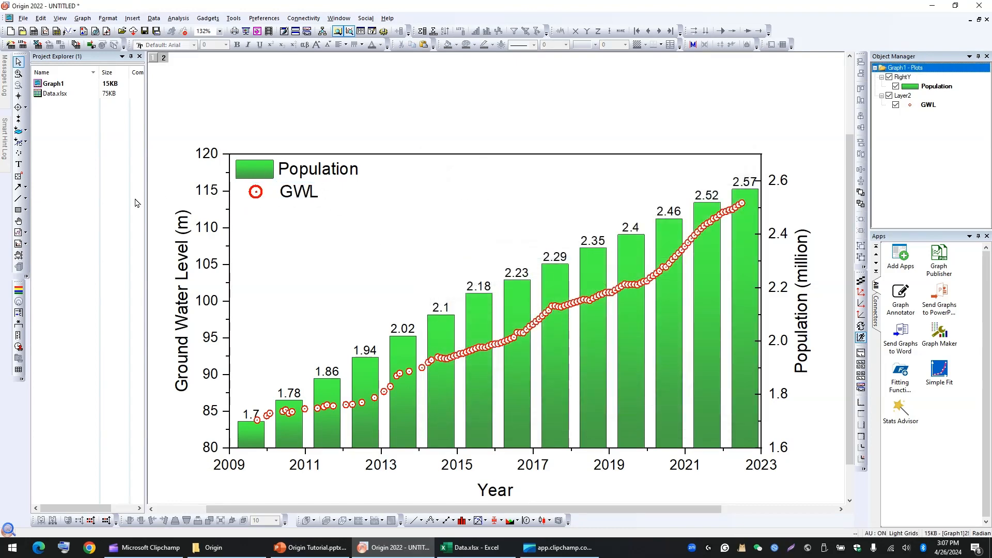
# Draw a rectangle around the Population and GWL legends and set its fill color to None.
pyautogui.click(19, 212)
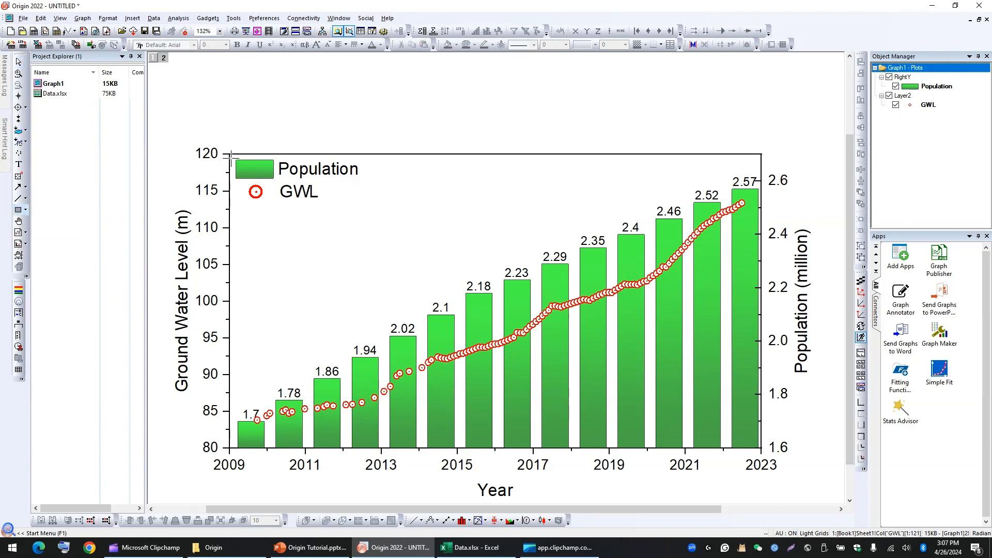
pyautogui.moveTo(234, 156); pyautogui.dragTo(364, 203)
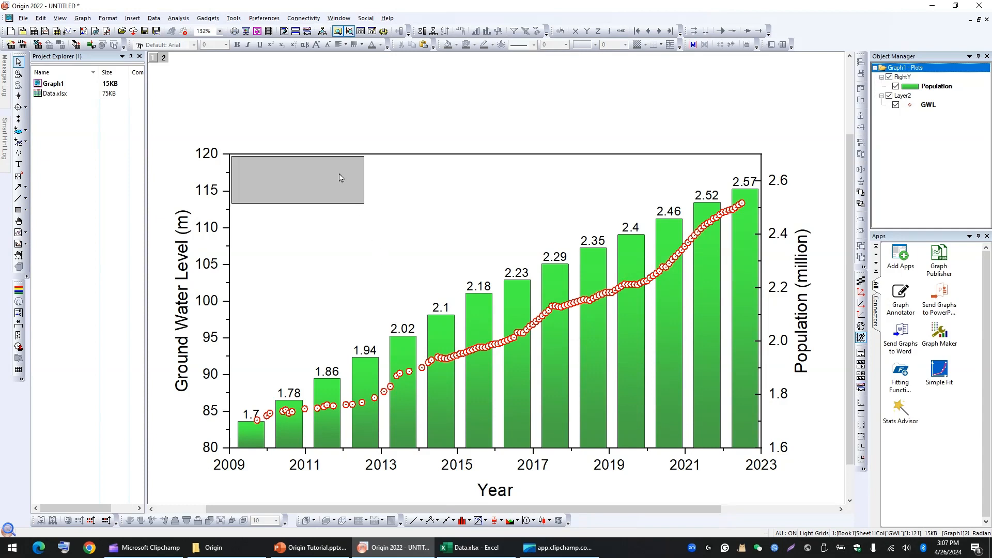
pyautogui.rightClick(356, 201)
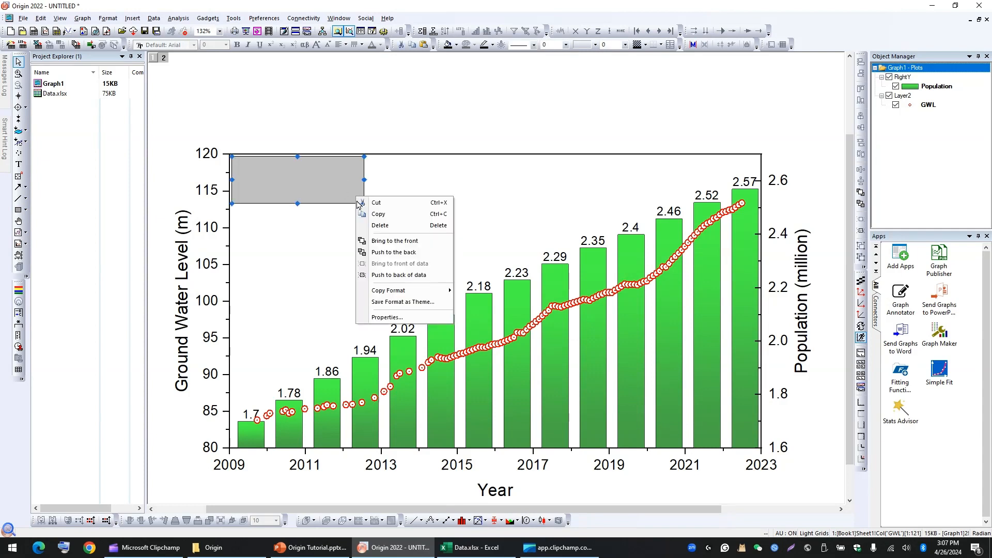
pyautogui.click(385, 319)
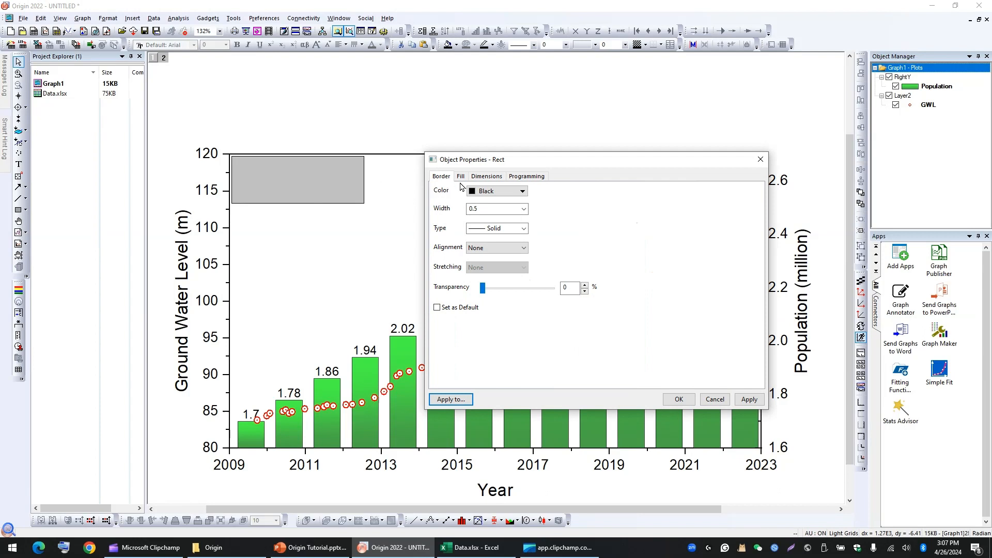
pyautogui.click(461, 177)
pyautogui.click(509, 192)
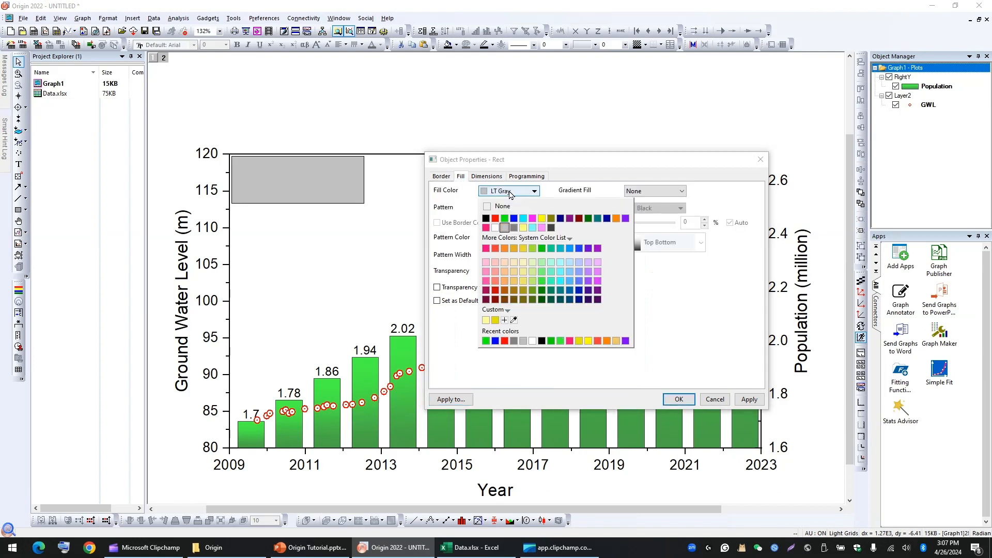
pyautogui.click(500, 207)
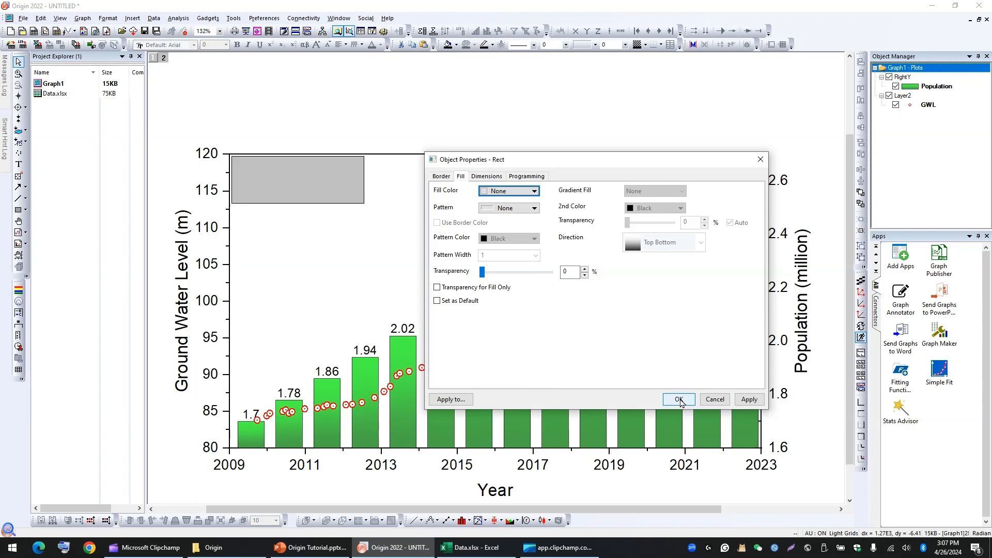
pyautogui.click(749, 399)
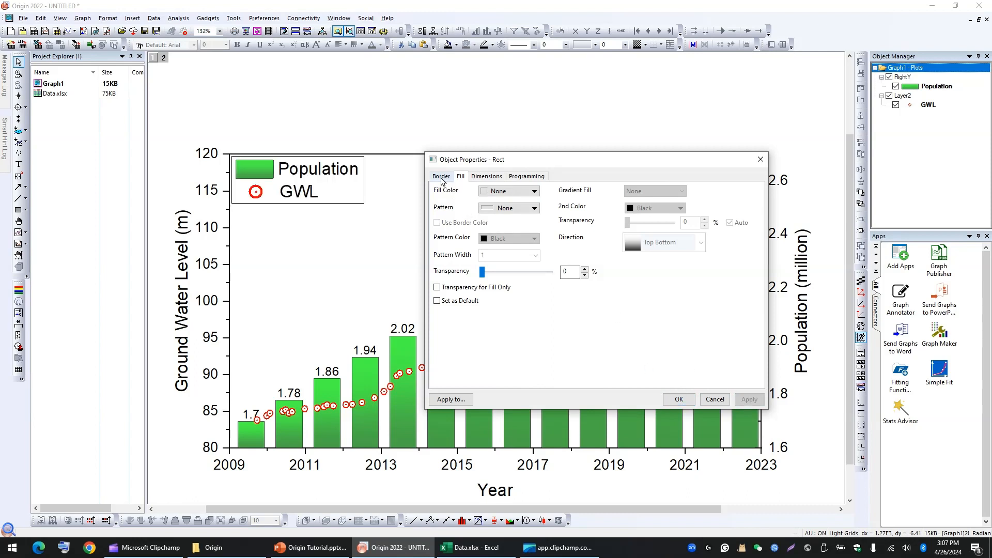
# Set the legend rectangle's border type to Dash with a width of 1 and accept the settings.
pyautogui.click(441, 177)
pyautogui.click(523, 228)
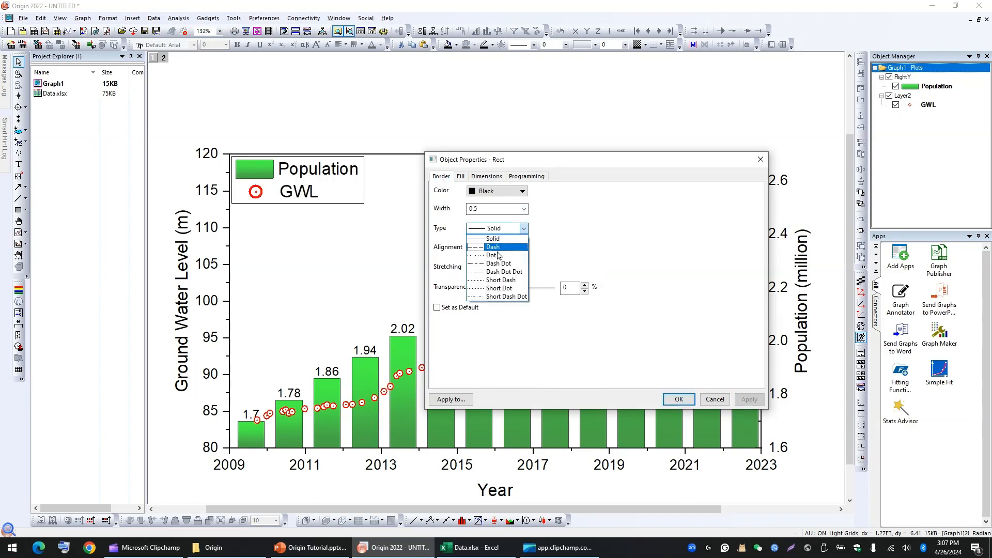
pyautogui.click(494, 247)
pyautogui.click(749, 399)
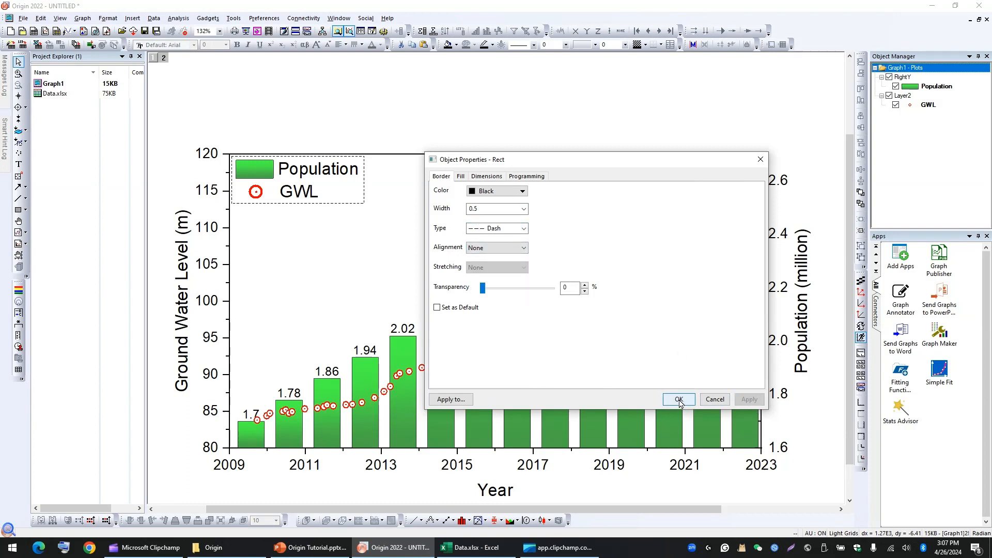
pyautogui.click(524, 210)
pyautogui.click(471, 235)
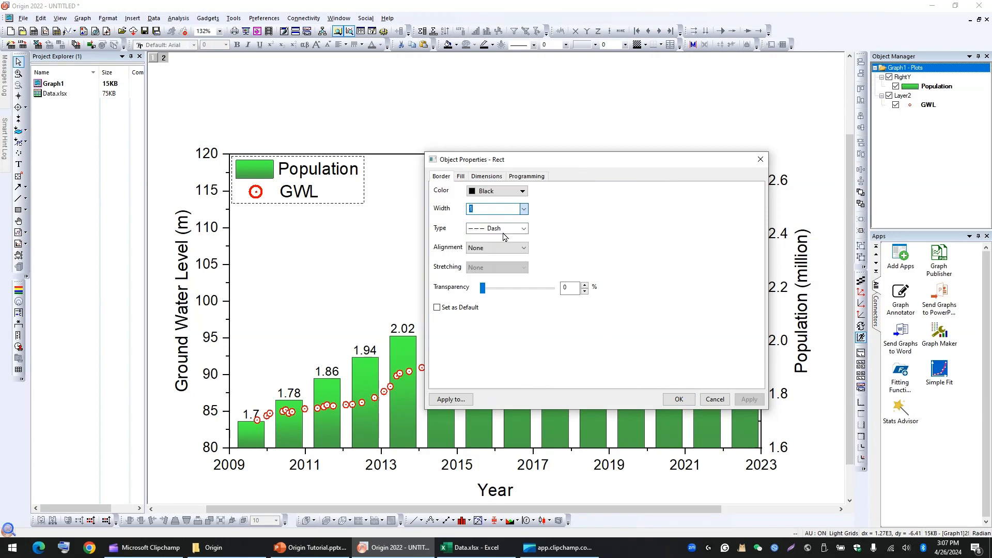
pyautogui.click(748, 400)
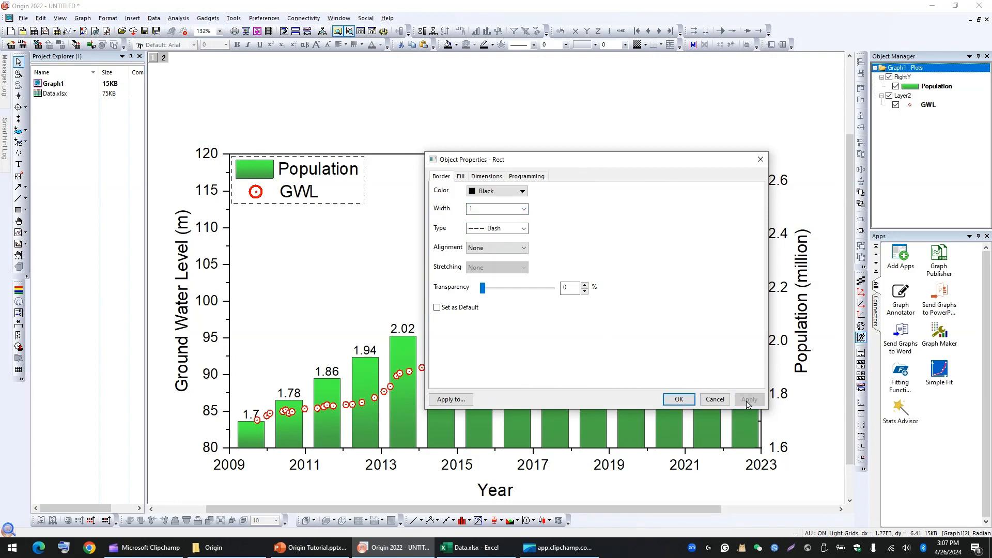
pyautogui.click(678, 399)
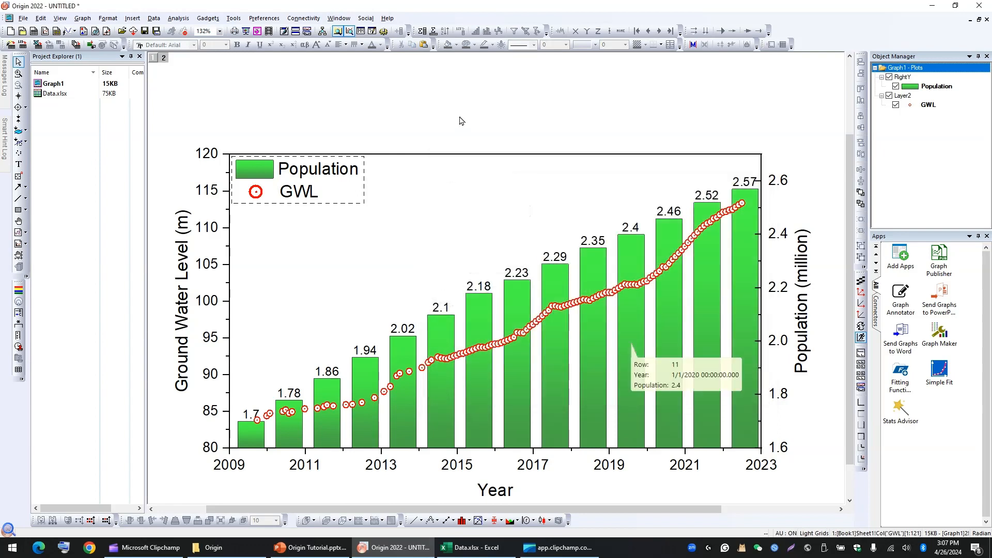
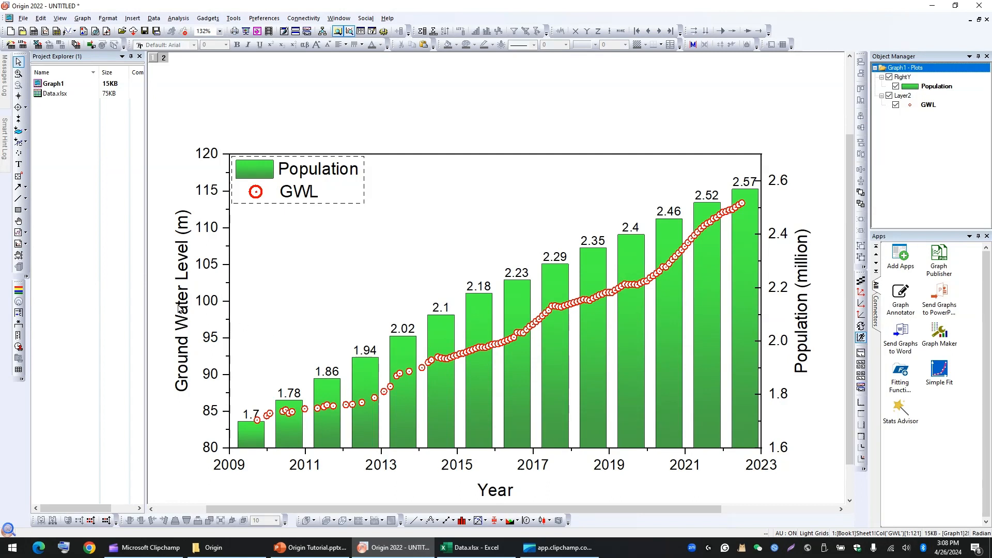
# Color the Ground Water Level (m) axis title red.
pyautogui.click(183, 305)
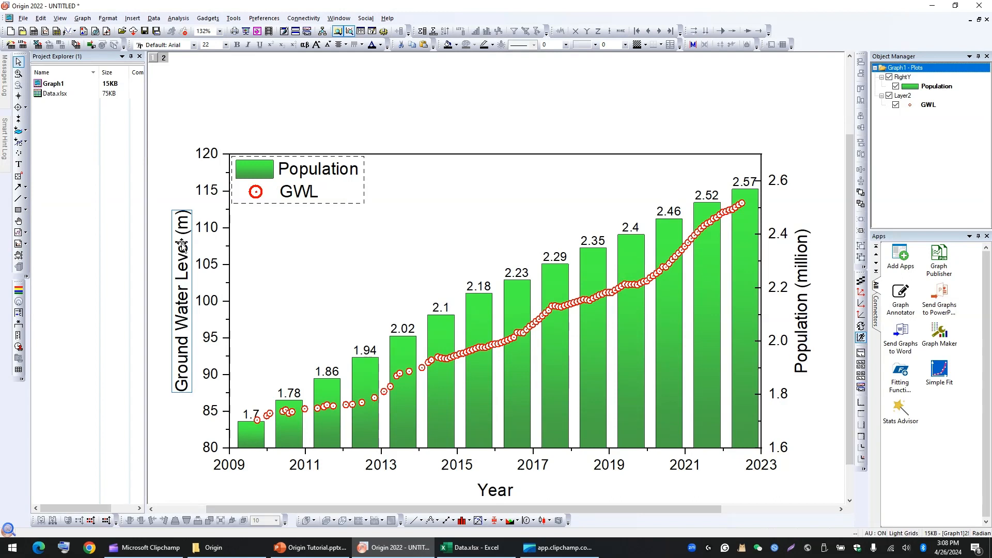
pyautogui.click(380, 45)
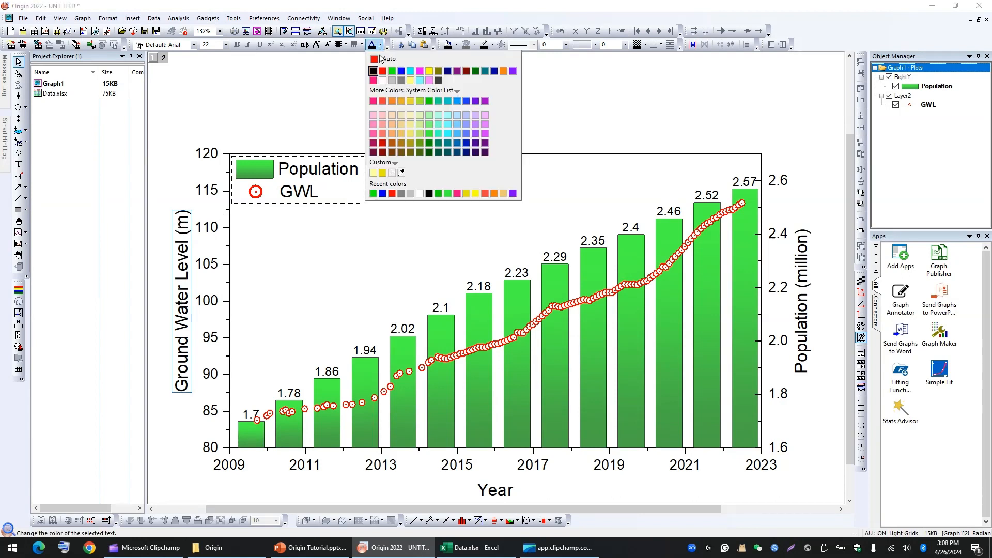
pyautogui.click(383, 71)
pyautogui.click(321, 264)
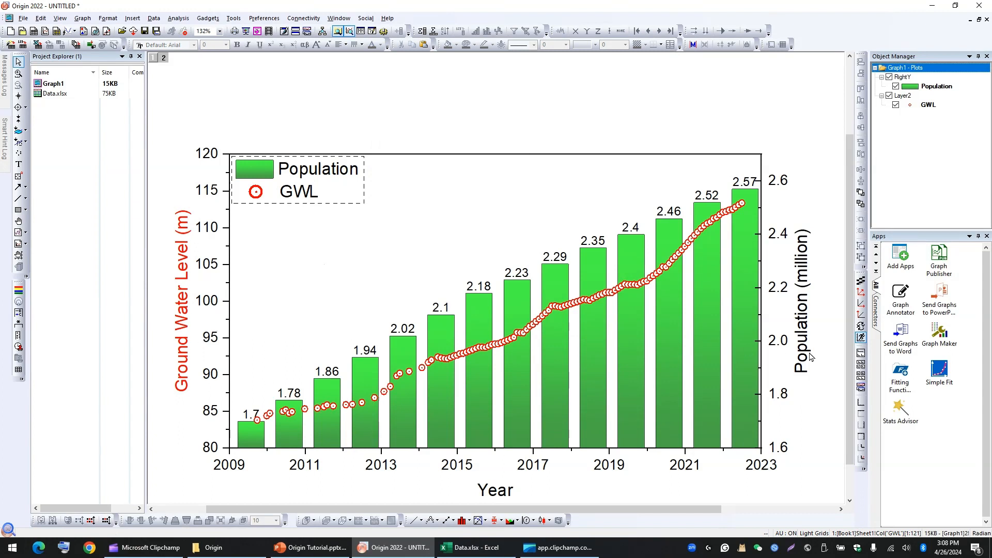
# Set the Population (million) axis title to the Auto color, green.
pyautogui.click(804, 300)
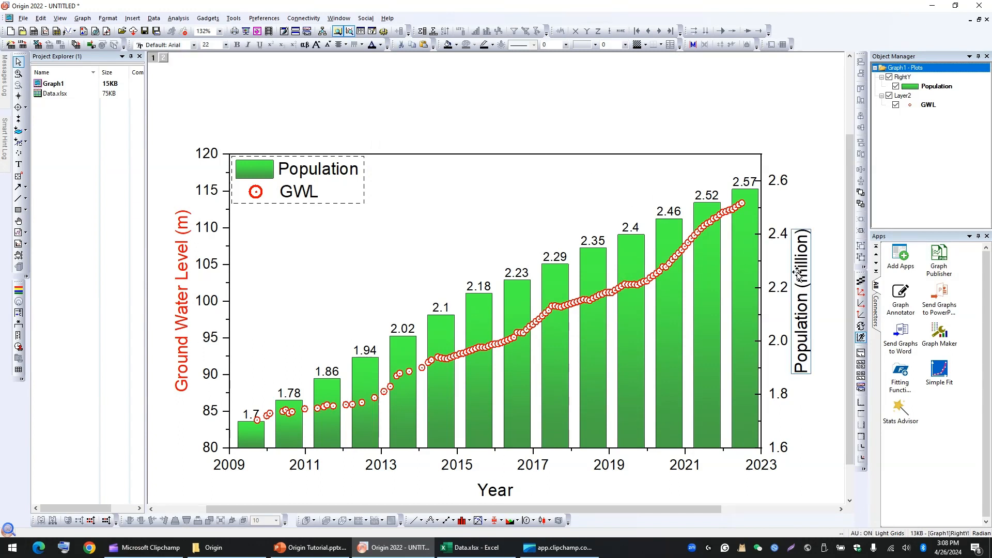
pyautogui.click(381, 46)
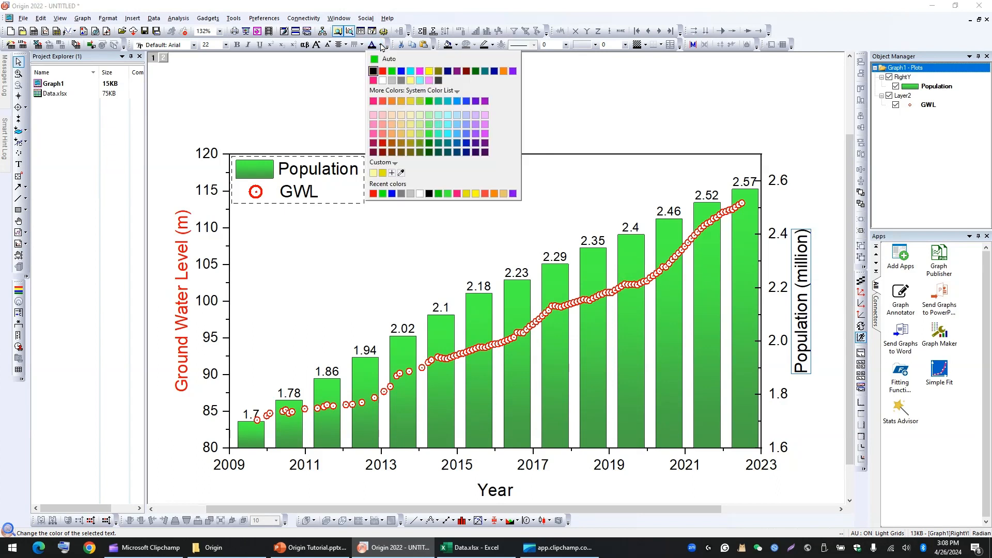
pyautogui.click(375, 60)
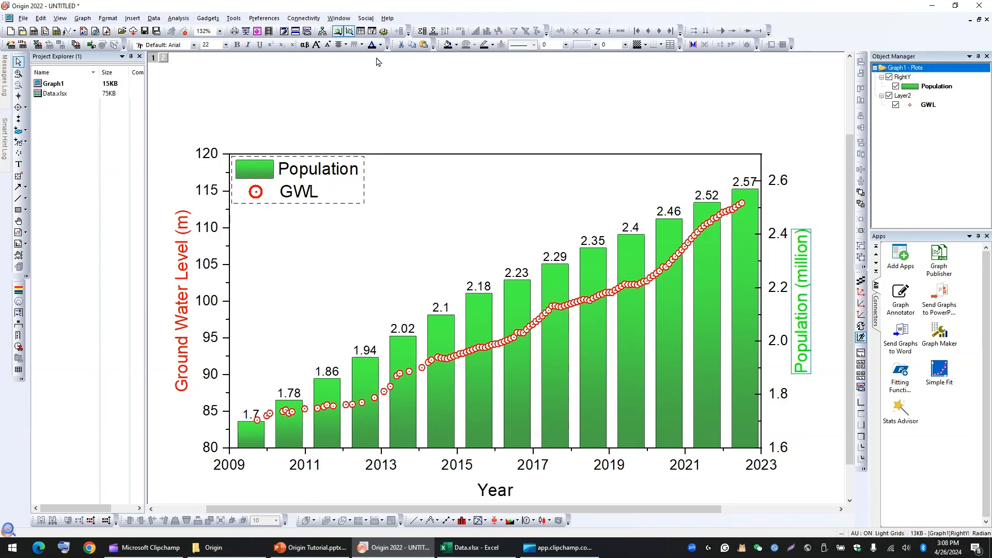
pyautogui.click(478, 252)
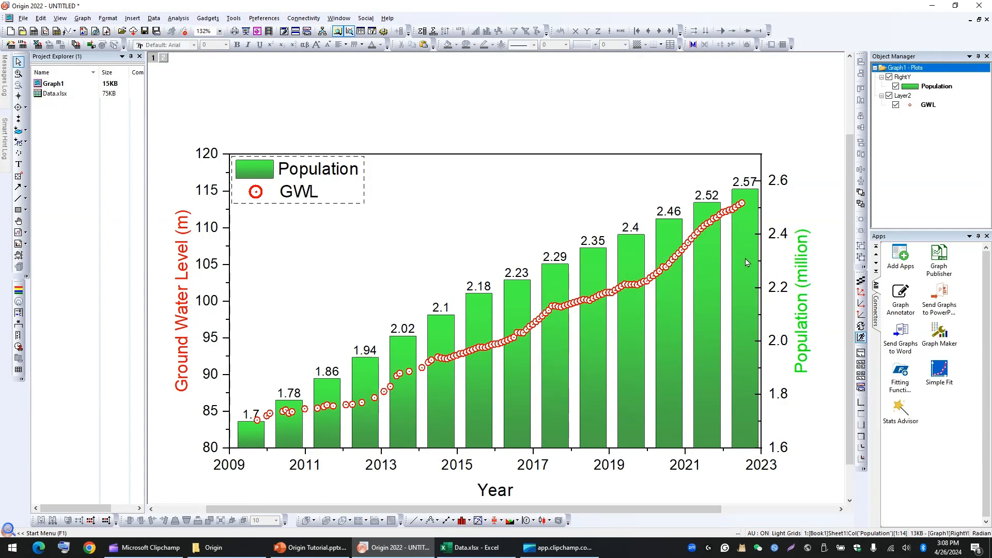
pyautogui.moveTo(745, 262)
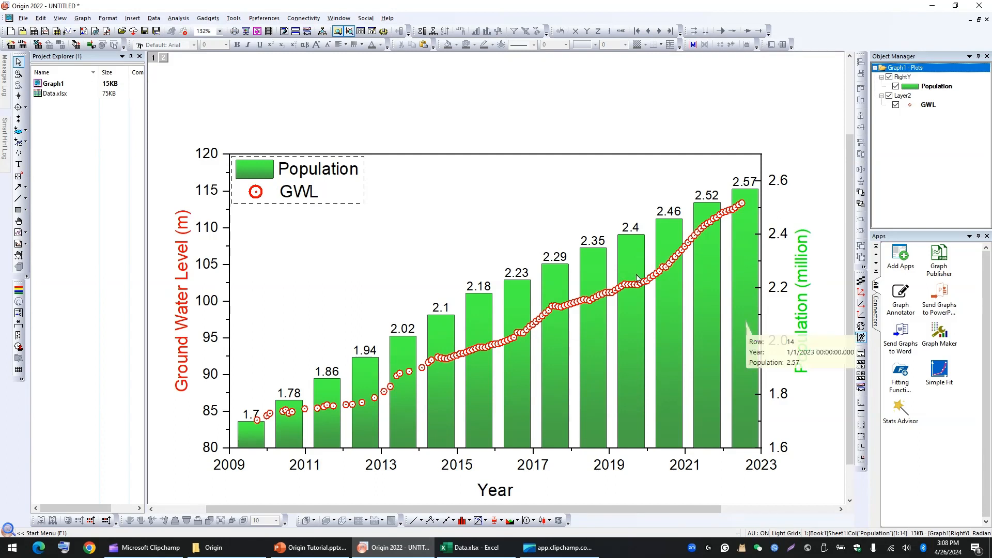
pyautogui.moveTo(592, 297)
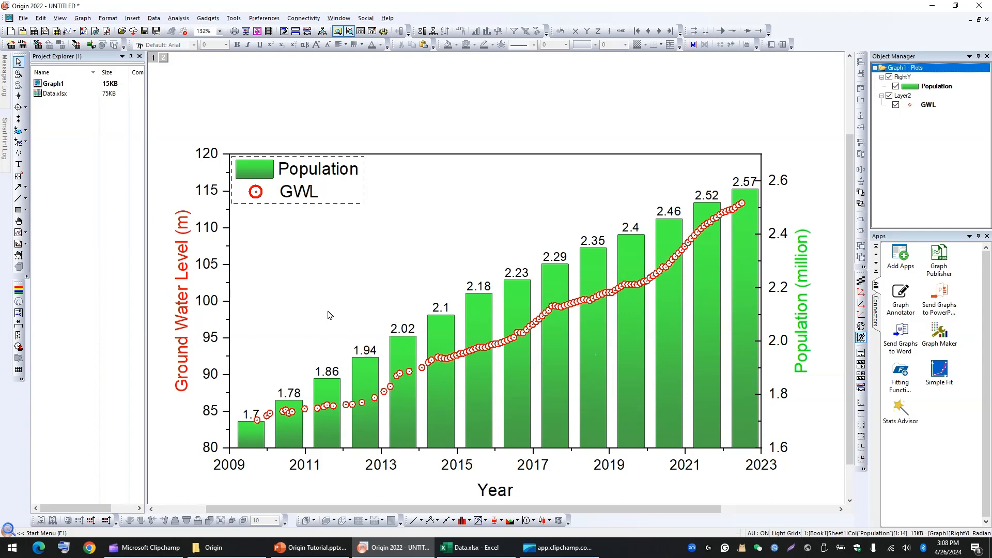
# Start an advanced graph export with the JPEG (*.jpg) image type and the file name Graph1.
pyautogui.click(23, 19)
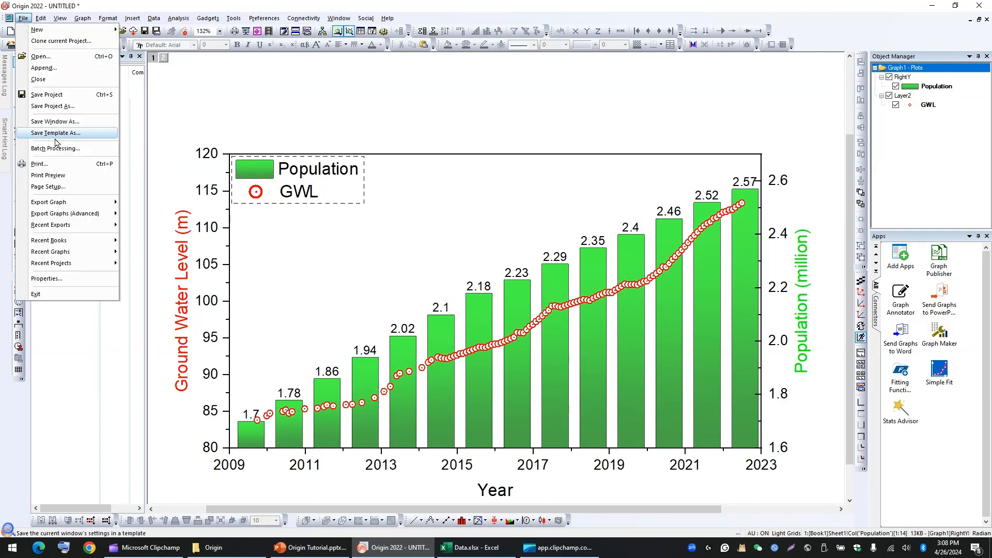
pyautogui.moveTo(56, 217)
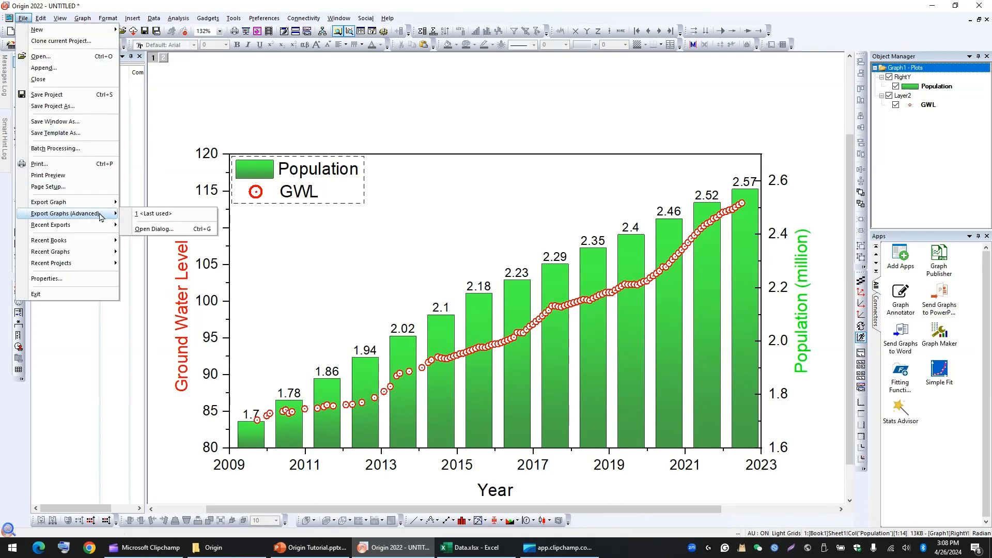
pyautogui.click(159, 234)
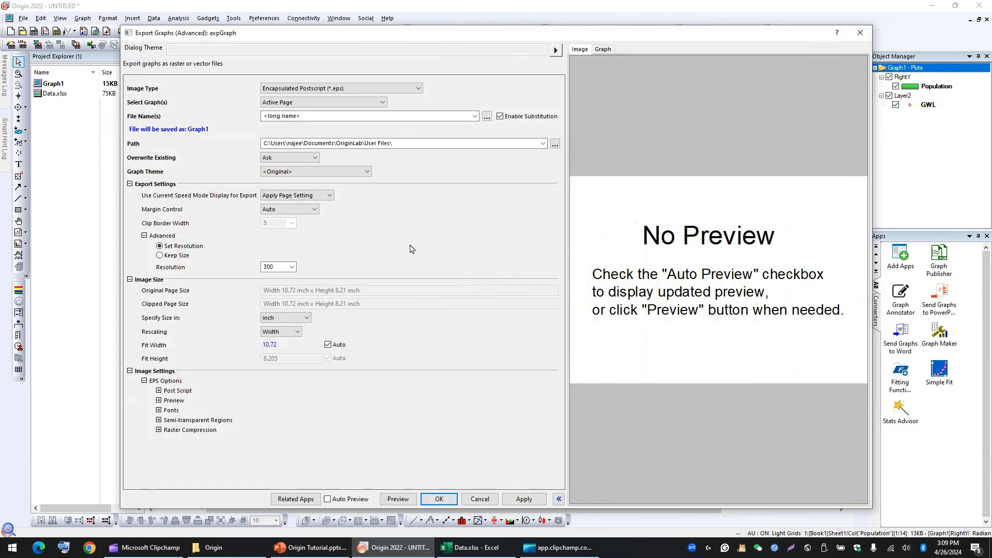
pyautogui.click(339, 88)
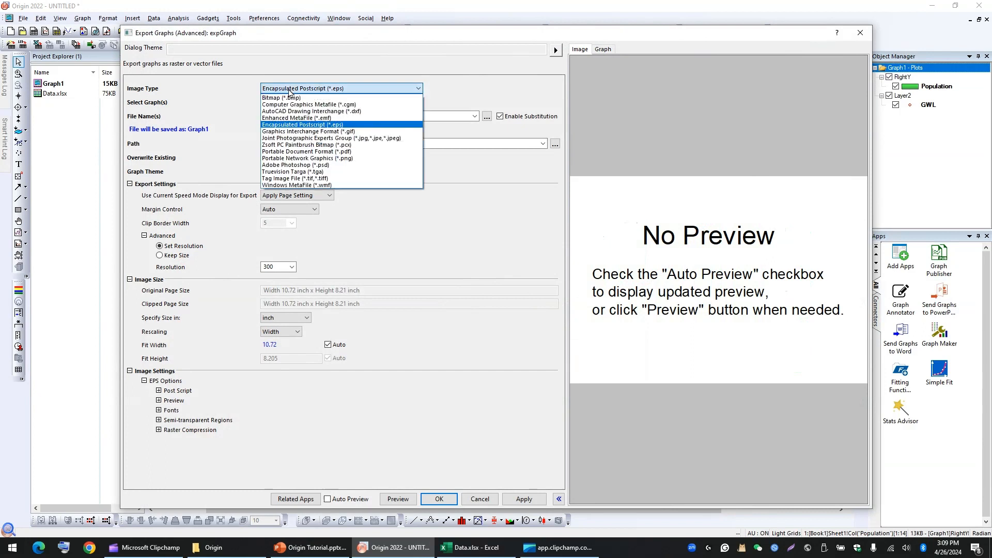
pyautogui.click(383, 139)
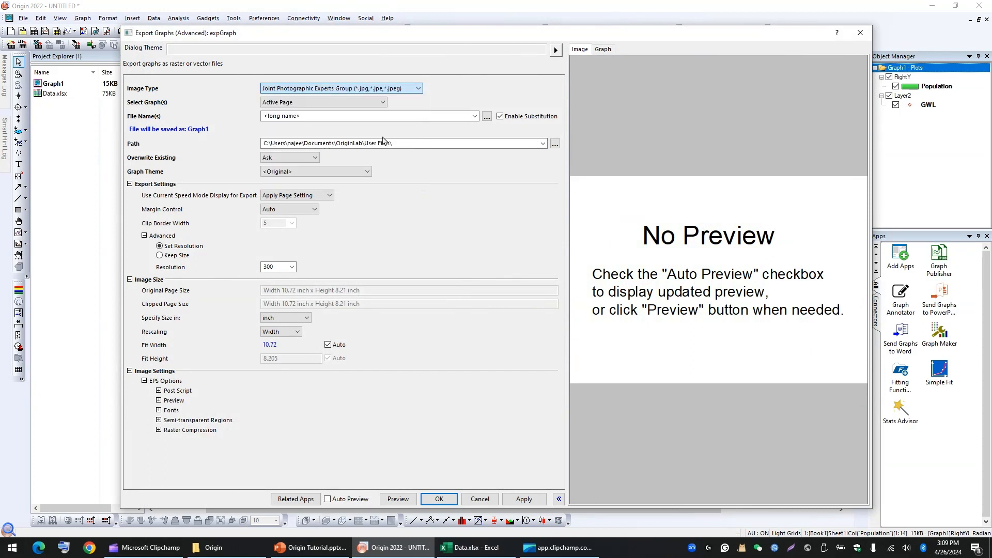
pyautogui.click(304, 116)
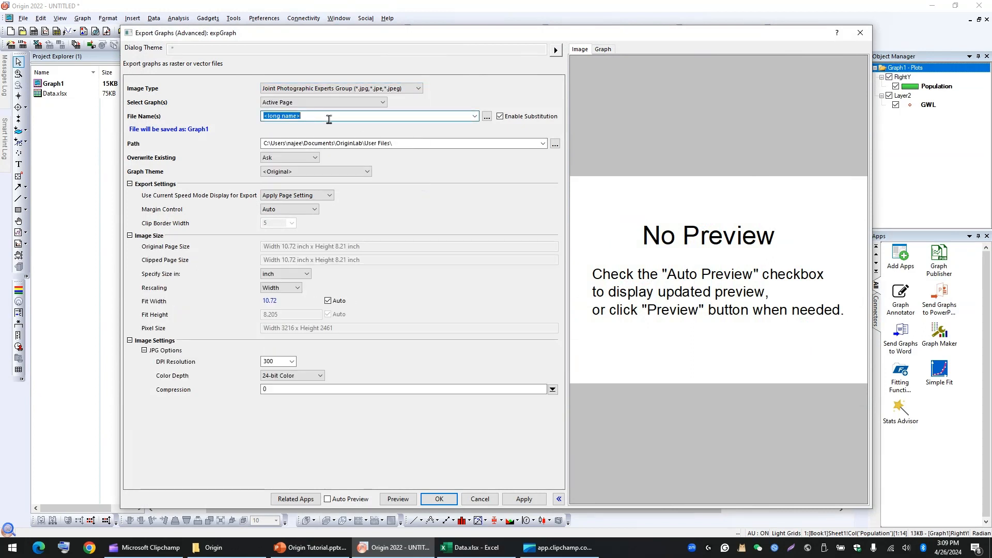
pyautogui.write('Graph1')
# Set the export path to the Origin folder on the Desktop.
pyautogui.click(555, 143)
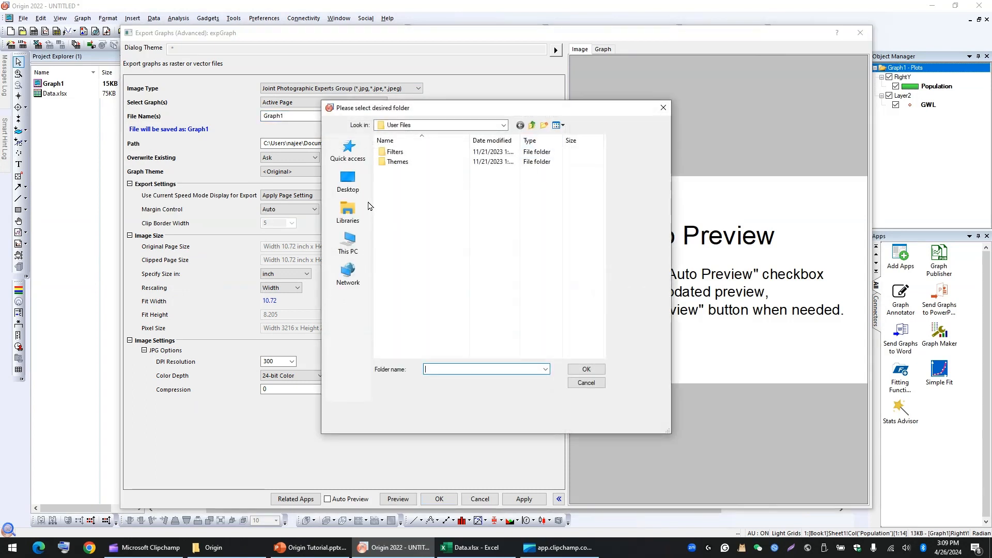
pyautogui.click(355, 187)
pyautogui.click(421, 207)
pyautogui.press('o')
pyautogui.click(422, 184)
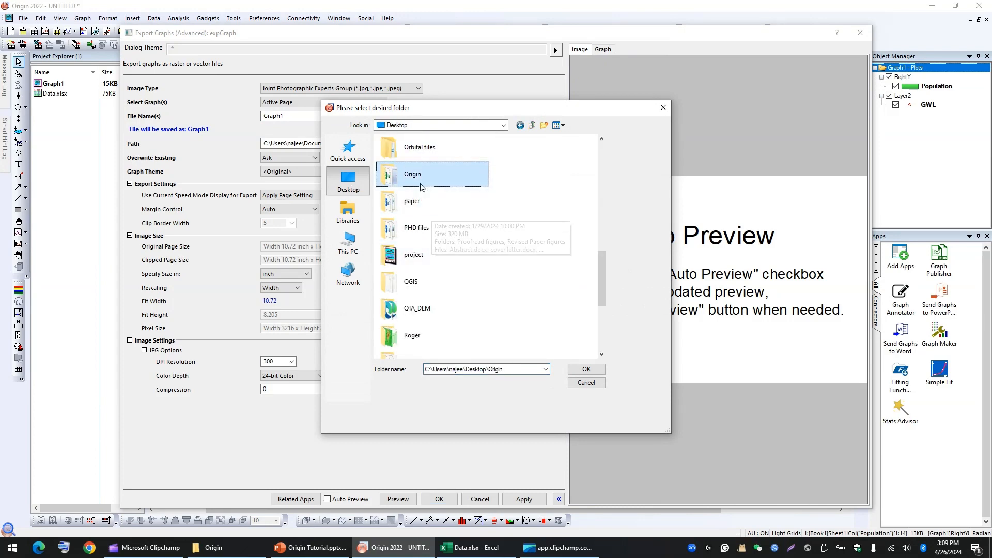
pyautogui.doubleClick(422, 187)
pyautogui.click(584, 369)
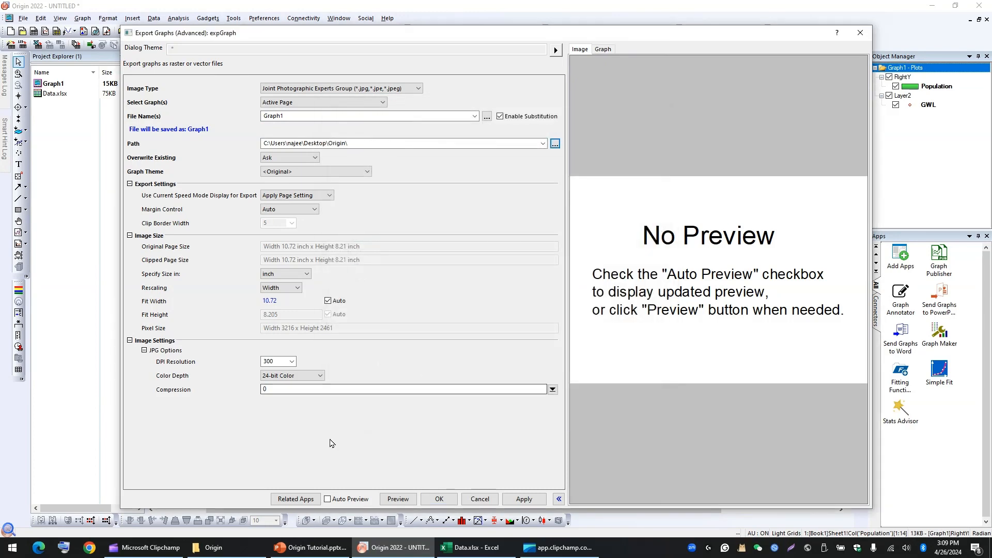
pyautogui.click(227, 548)
pyautogui.click(240, 548)
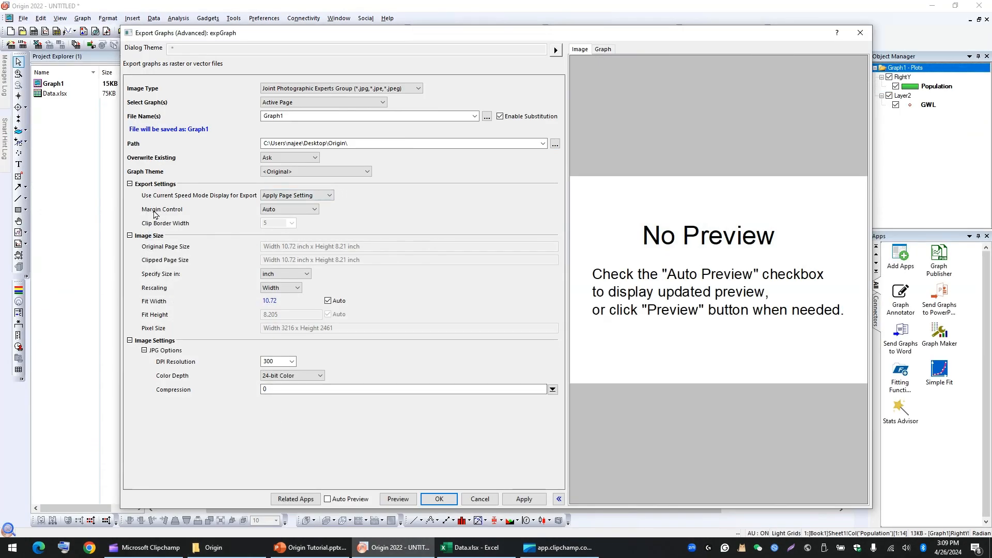
# Set the export's margin control to Tight and generate a preview of the exported image.
pyautogui.click(273, 210)
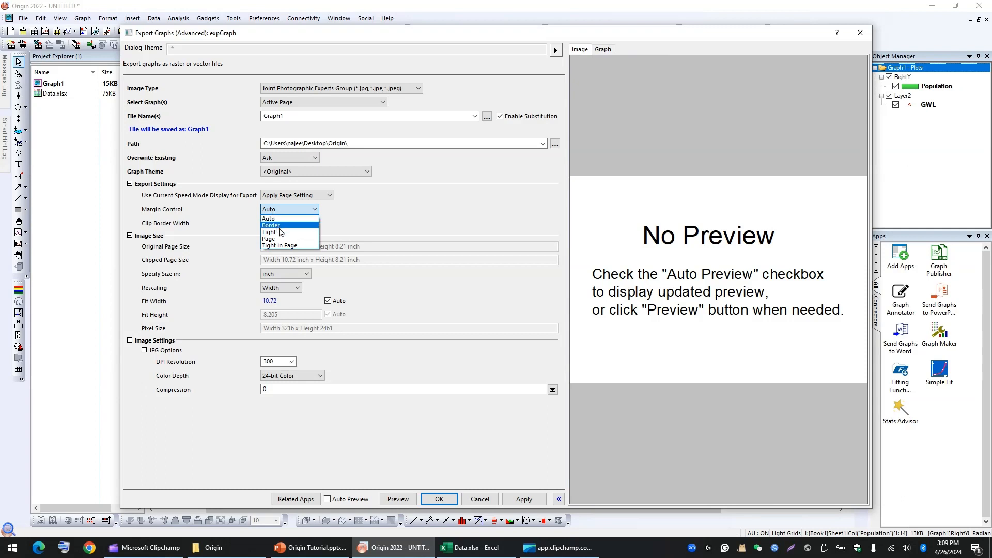
pyautogui.click(281, 232)
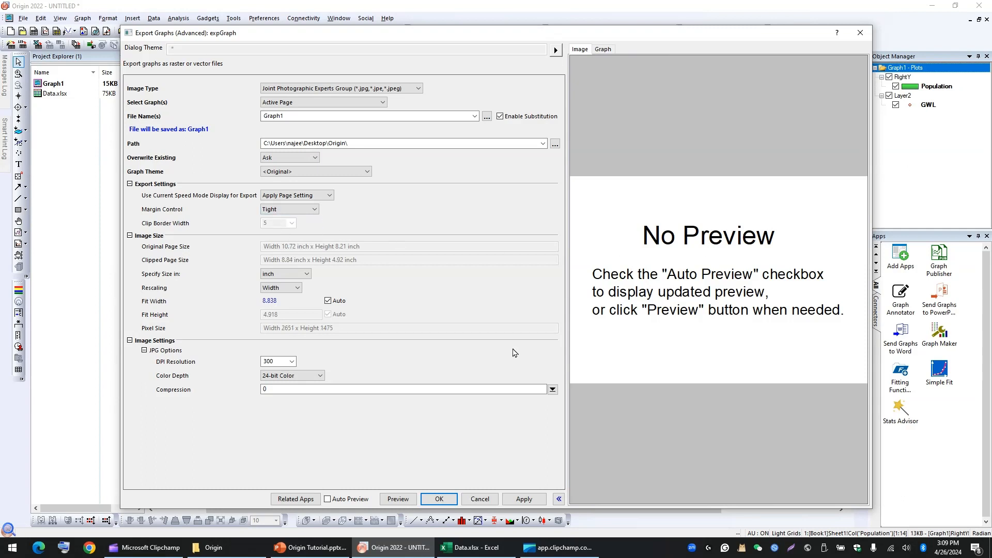
pyautogui.click(328, 500)
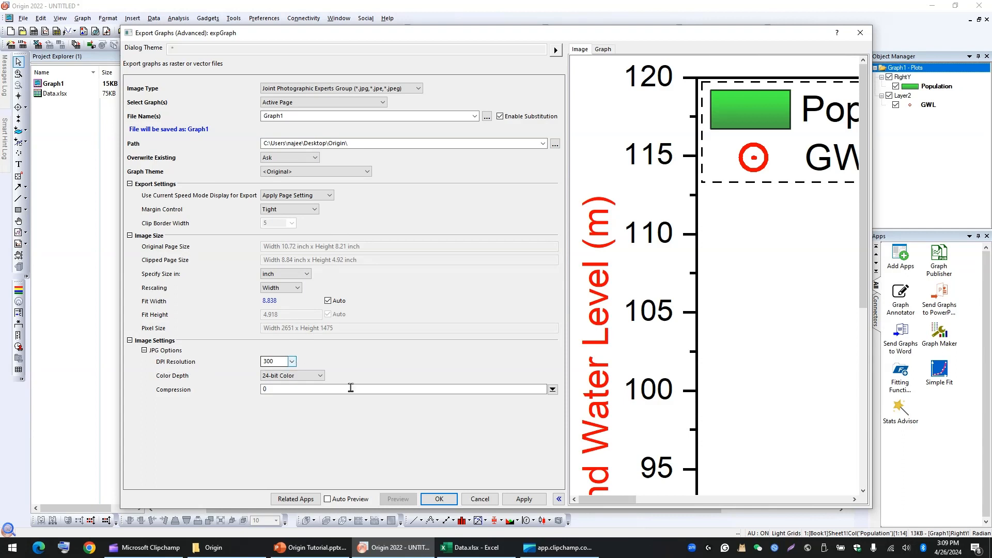
# Run the export of the graph as Graph1, and open the exported Graph1.jpg from the Origin folder.
pyautogui.click(523, 499)
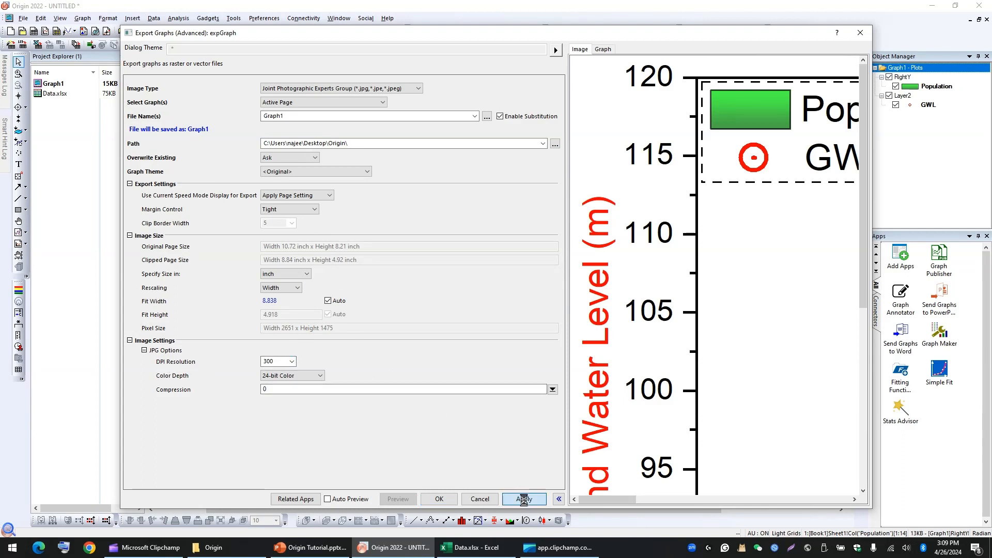
pyautogui.click(212, 546)
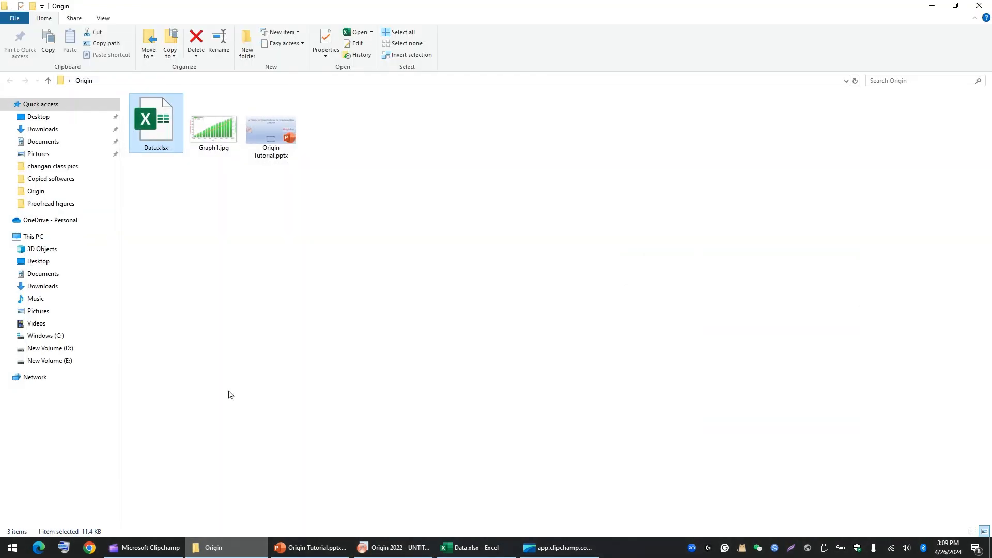
pyautogui.click(217, 167)
pyautogui.moveTo(208, 153)
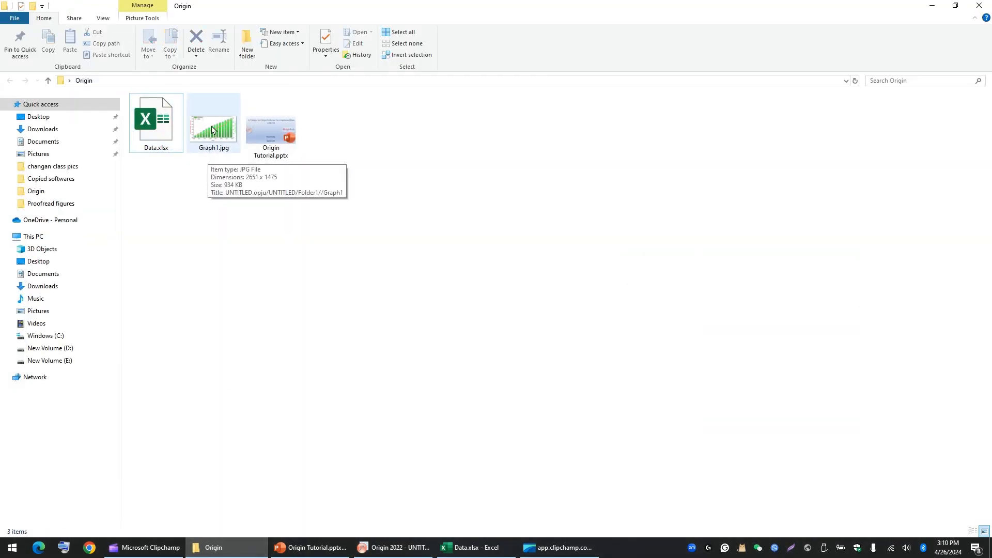
pyautogui.click(212, 130)
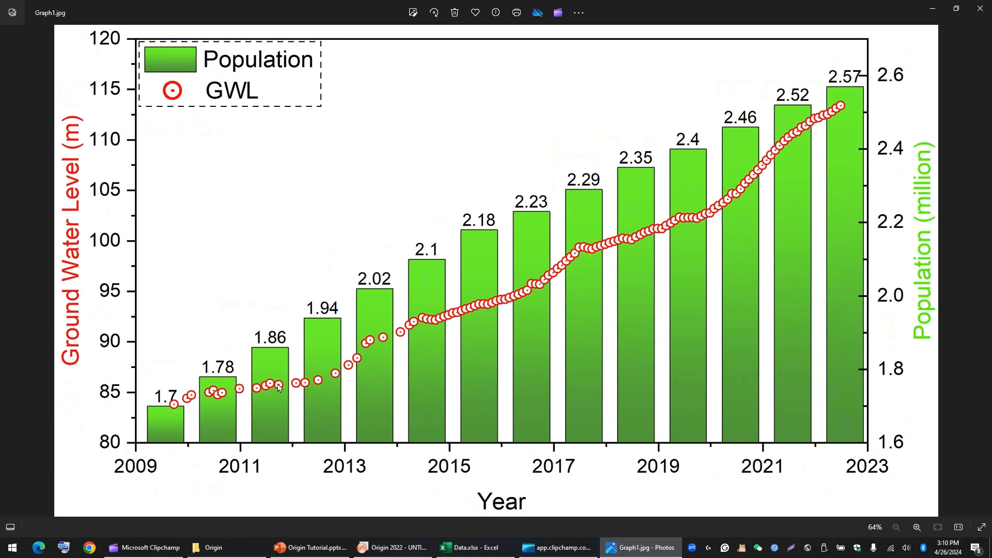
# Return to Origin, close the graph export dialog, and compare the graph with the exported Graph1.jpg.
pyautogui.click(391, 547)
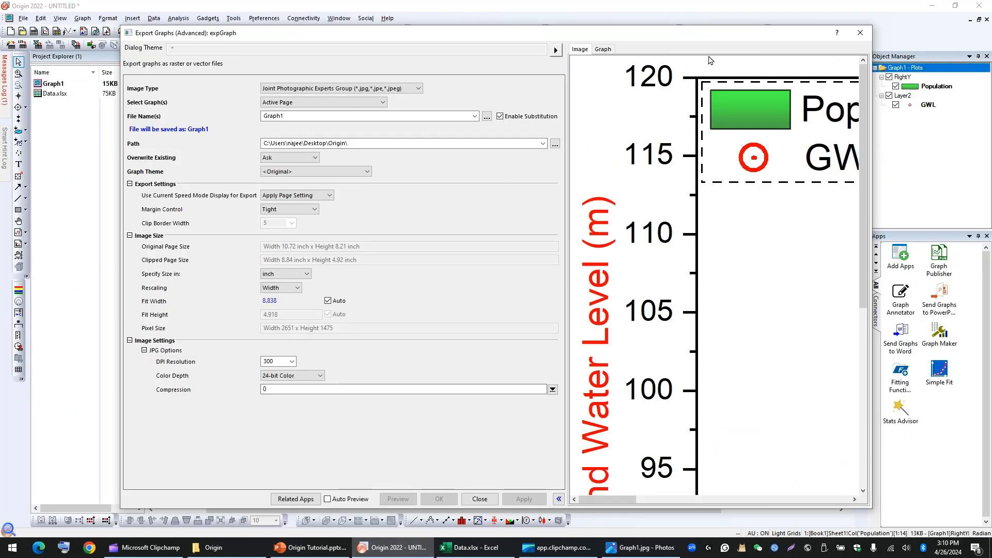
pyautogui.click(853, 33)
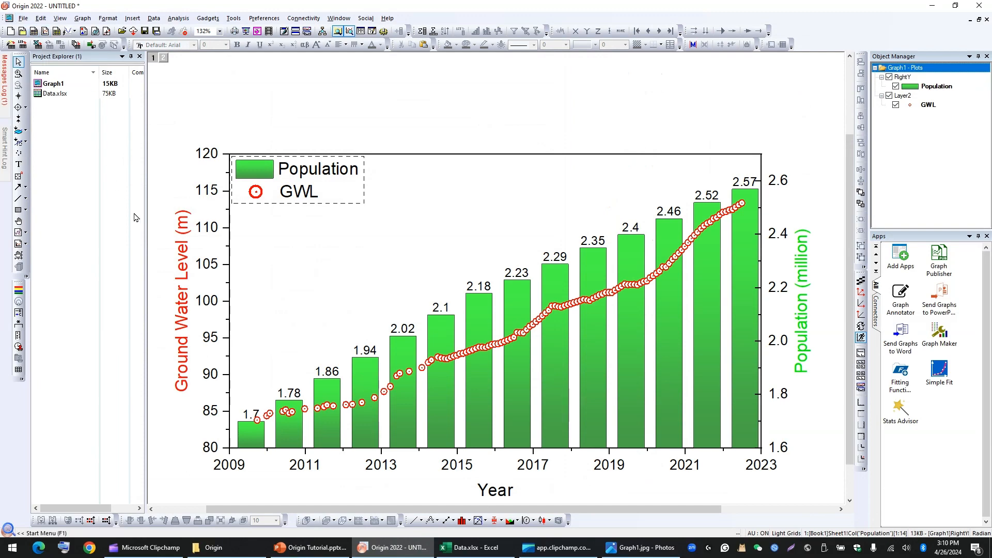
pyautogui.click(640, 548)
pyautogui.click(647, 549)
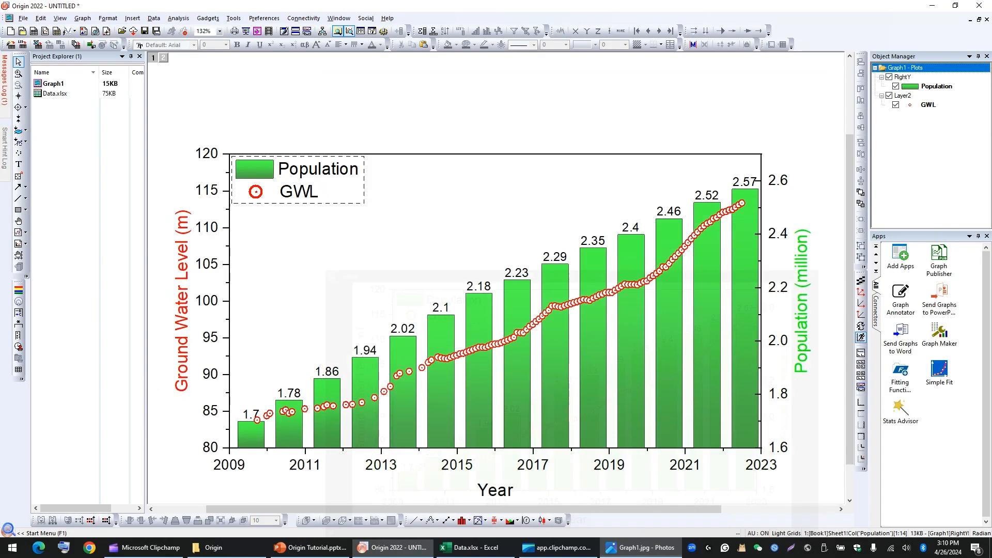
# Start saving the project under a new name, with the file name Demo Graph.
pyautogui.click(23, 19)
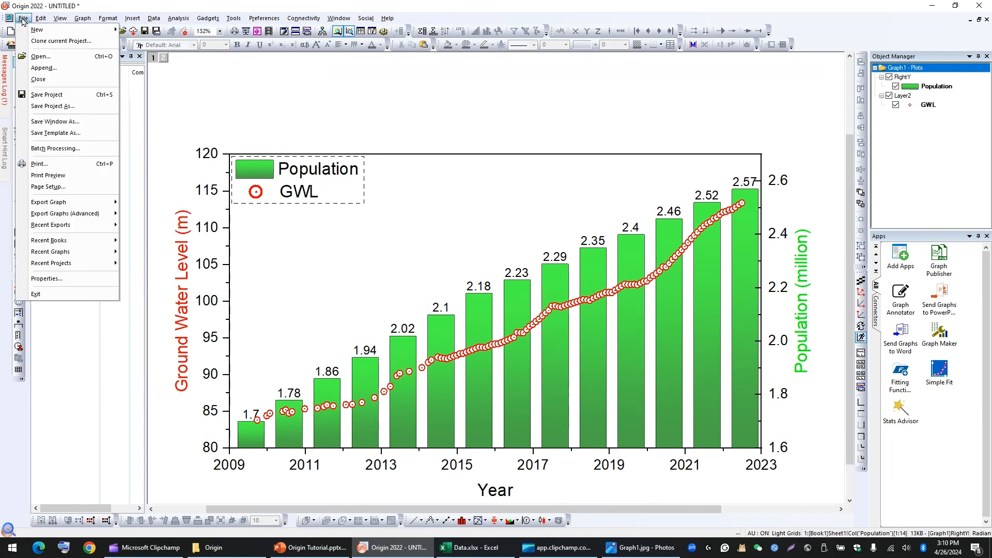
pyautogui.click(47, 106)
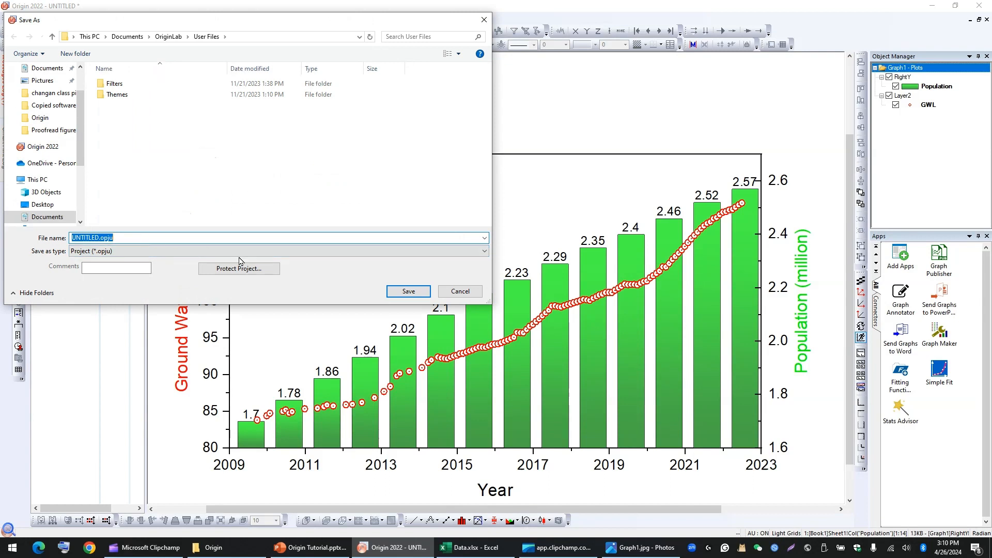
pyautogui.write('Gra')
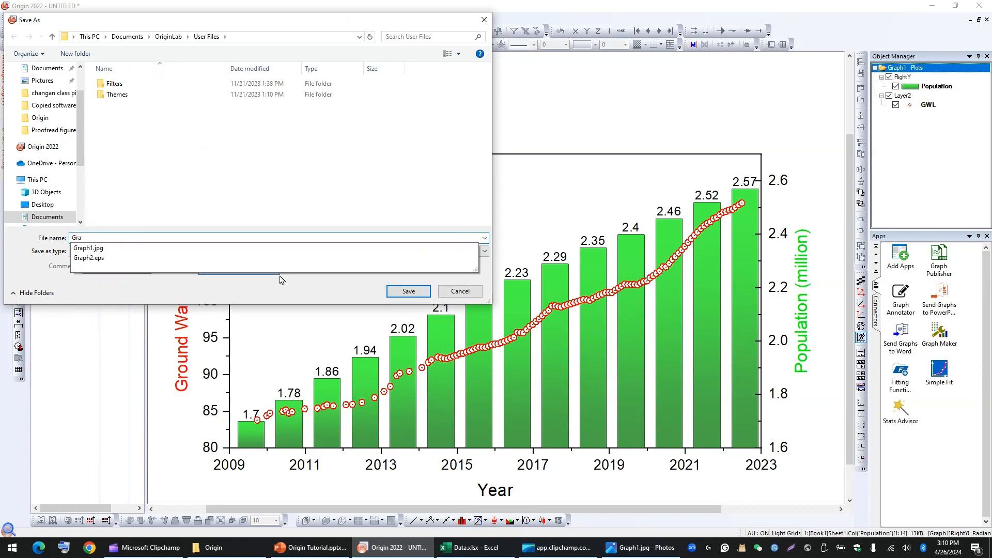
pyautogui.press('BackSpace')
pyautogui.press('BackSpace')
pyautogui.press('BackSpace')
pyautogui.write('Demo ')
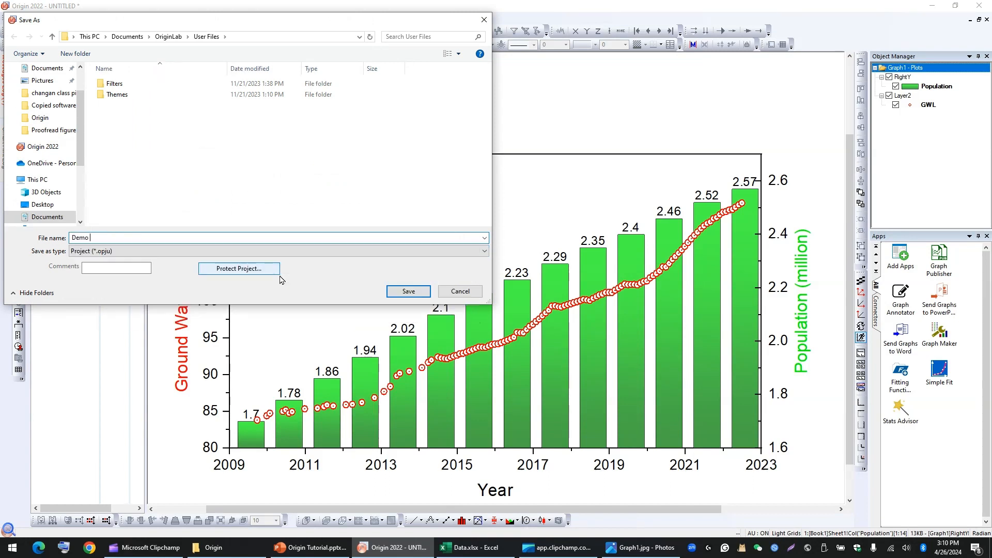
pyautogui.write('Ger')
pyautogui.press('BackSpace')
pyautogui.write('raph')
# Save the Demo Graph project in the Origin folder on the Desktop.
pyautogui.click(43, 205)
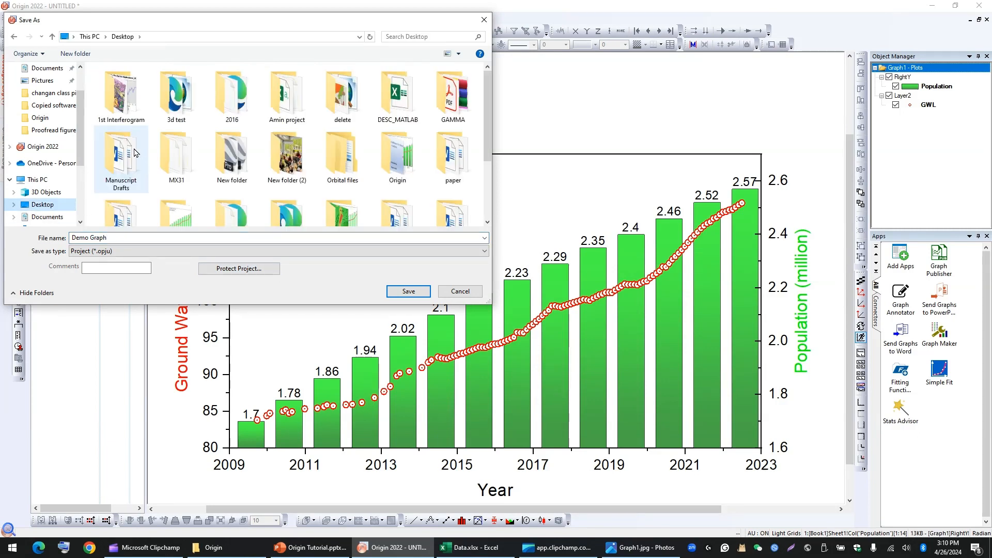
pyautogui.click(134, 152)
pyautogui.doubleClick(396, 155)
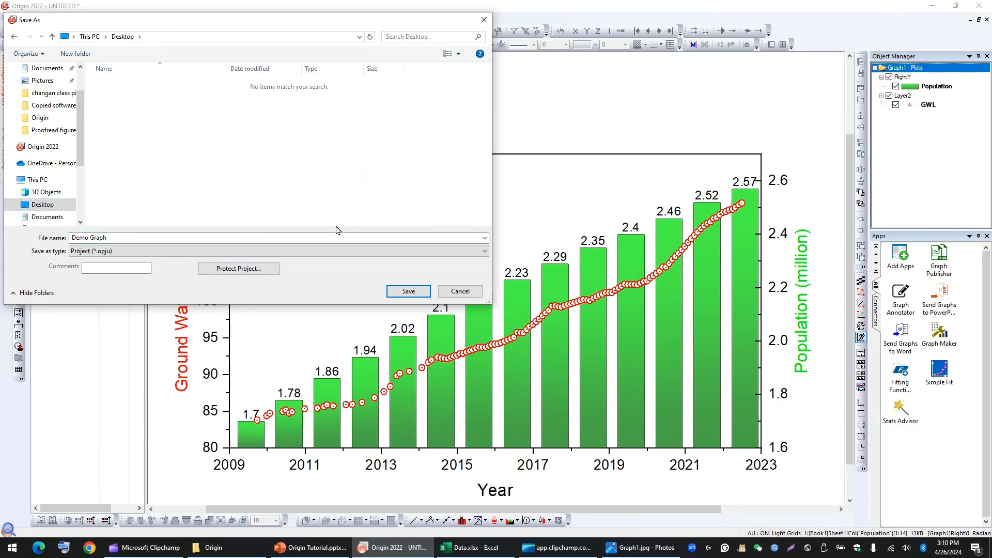
pyautogui.click(408, 291)
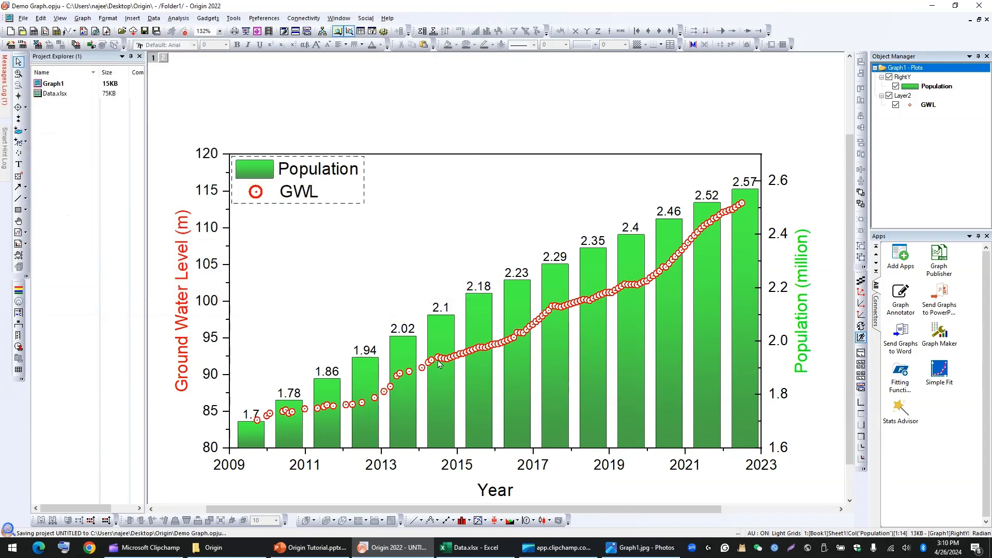
# Check the saved Demo Graph.opju file in the Origin folder, and close the Origin program.
pyautogui.click(229, 548)
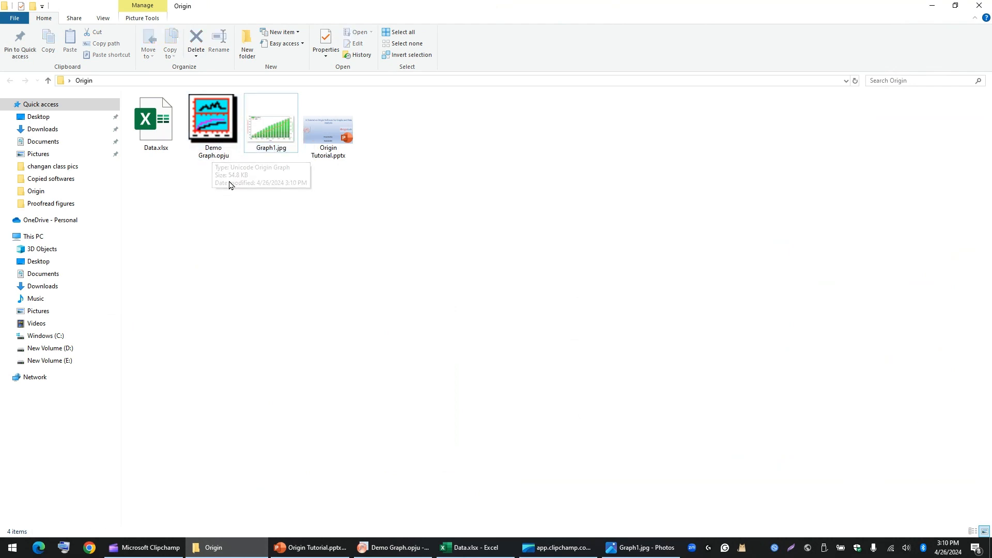
pyautogui.doubleClick(215, 136)
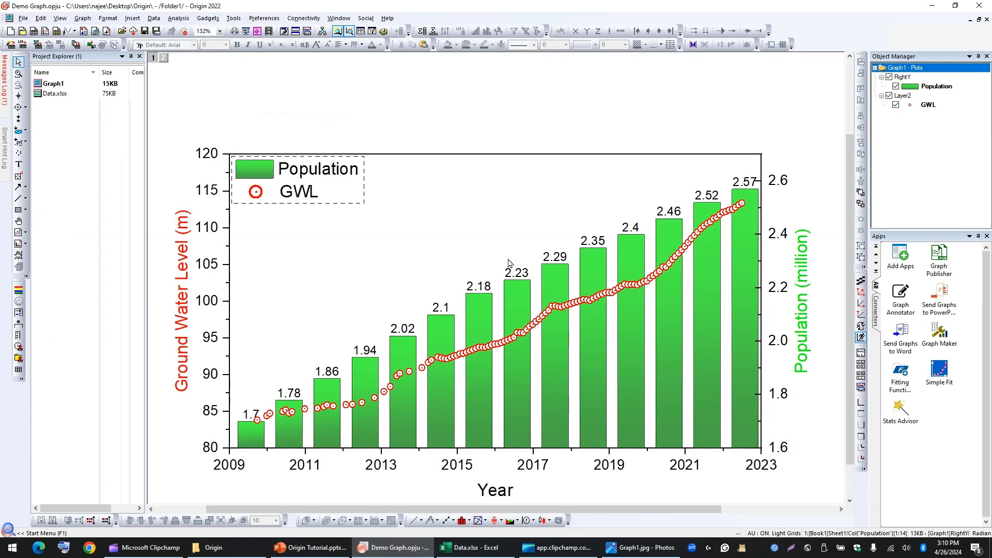
pyautogui.click(983, 9)
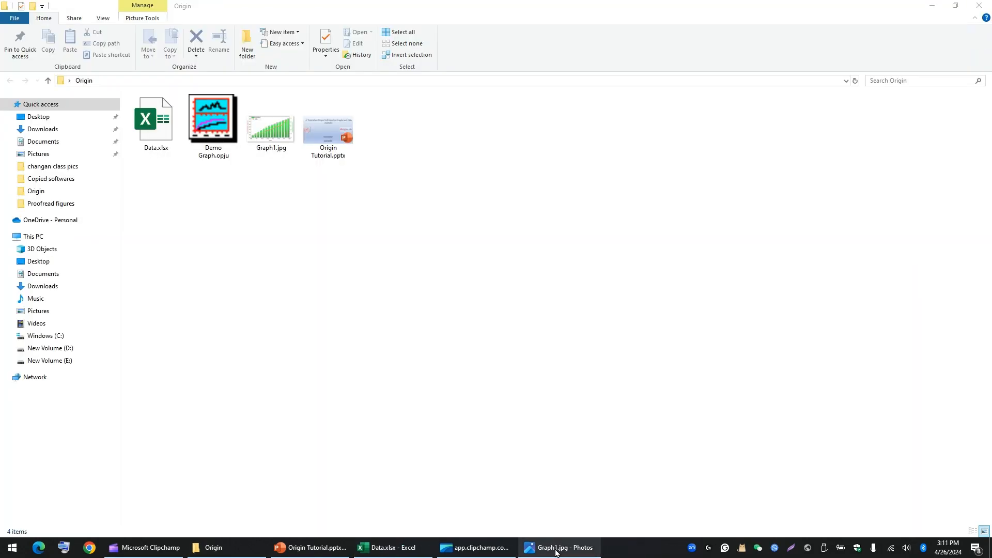
# Switch to Photos and examine the bars, value labels and GWL markers of Graph1.jpg up close.
pyautogui.click(561, 547)
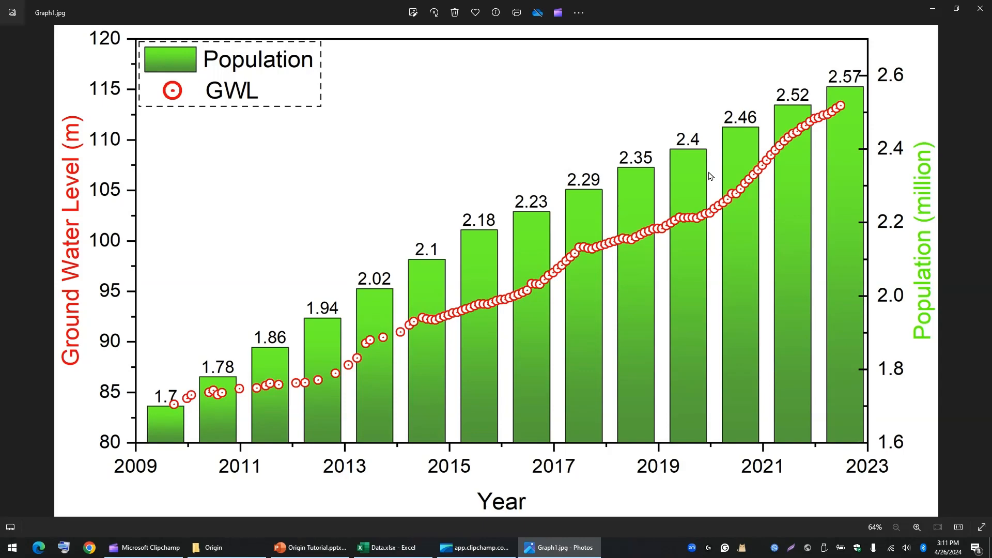
pyautogui.scroll(5, 467, 219)
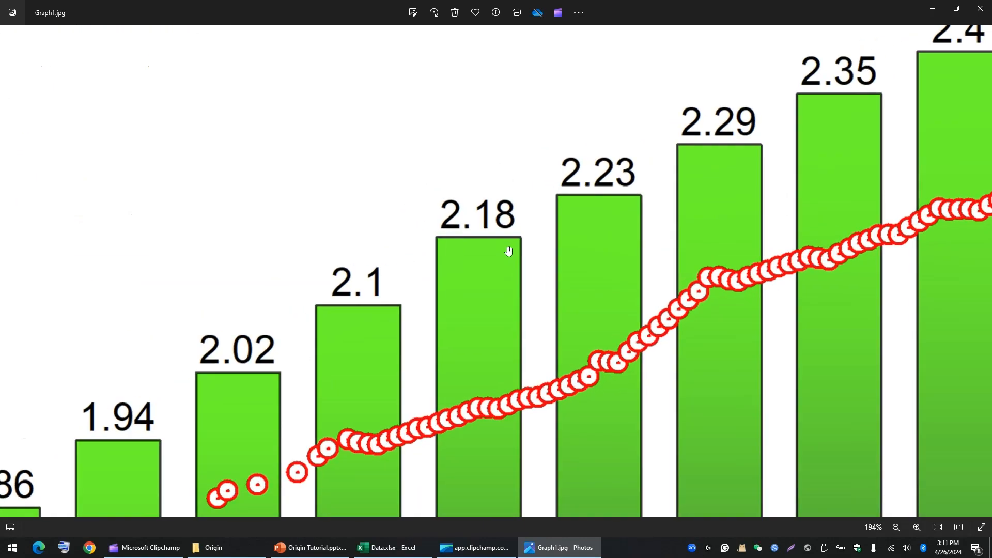
pyautogui.moveTo(327, 381); pyautogui.dragTo(625, 153)
pyautogui.moveTo(660, 430); pyautogui.dragTo(571, 195)
pyautogui.moveTo(888, 52); pyautogui.dragTo(401, 333)
pyautogui.scroll(-5, 445, 250)
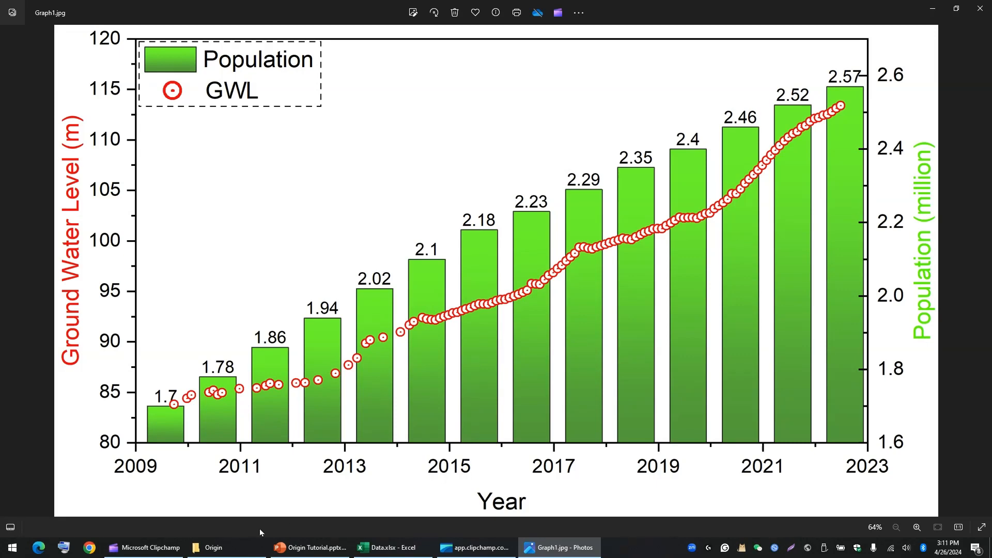
# Reopen the Demo Graph.opju project from the Origin folder.
pyautogui.moveTo(259, 532)
pyautogui.click(217, 493)
pyautogui.click(217, 137)
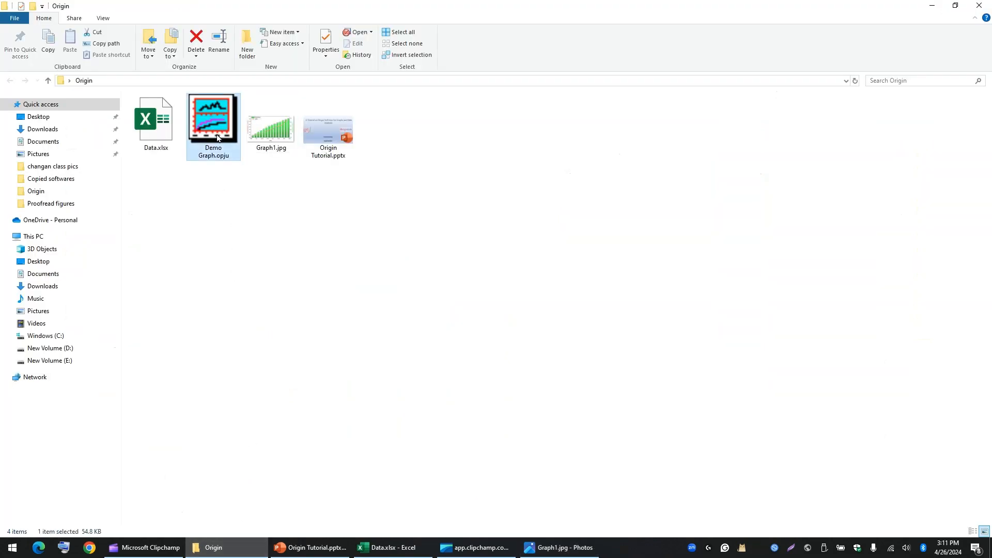
pyautogui.doubleClick(217, 137)
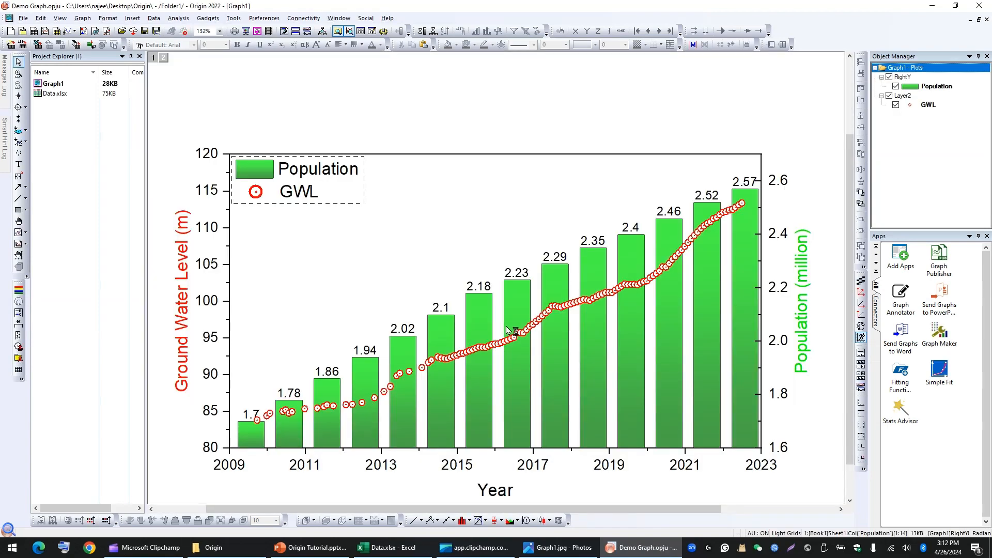
# Set the fill color of the Population columns to blue.
pyautogui.doubleClick(506, 329)
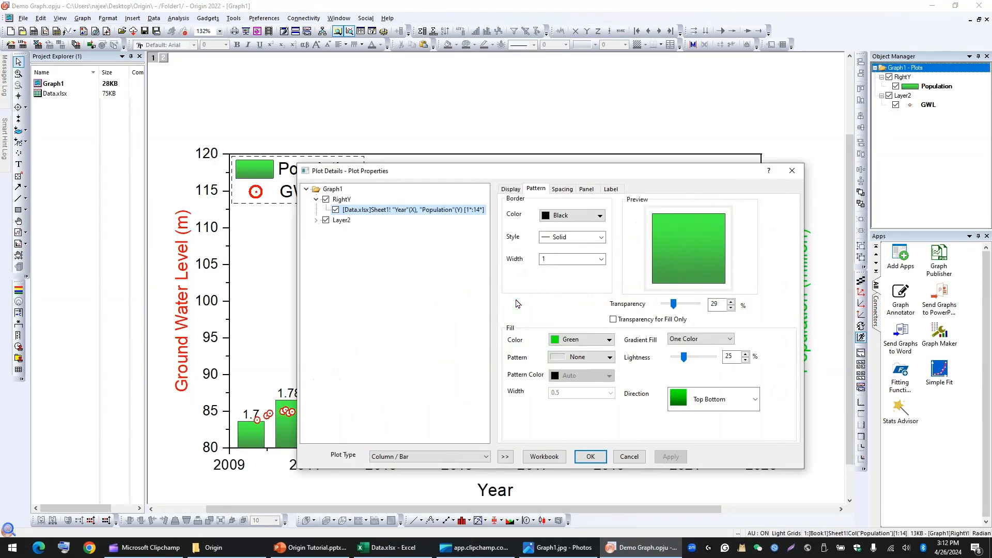
pyautogui.click(575, 340)
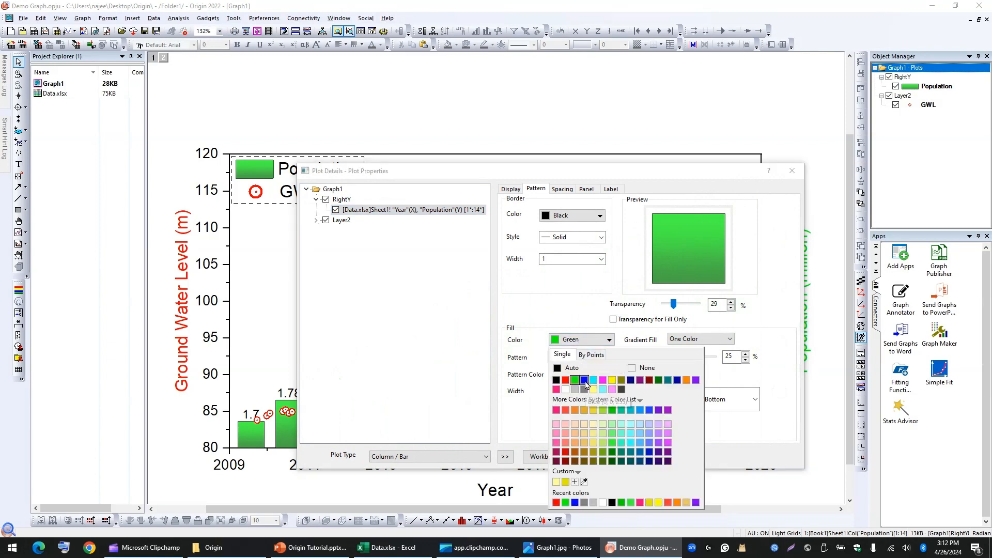
pyautogui.click(584, 380)
pyautogui.click(594, 457)
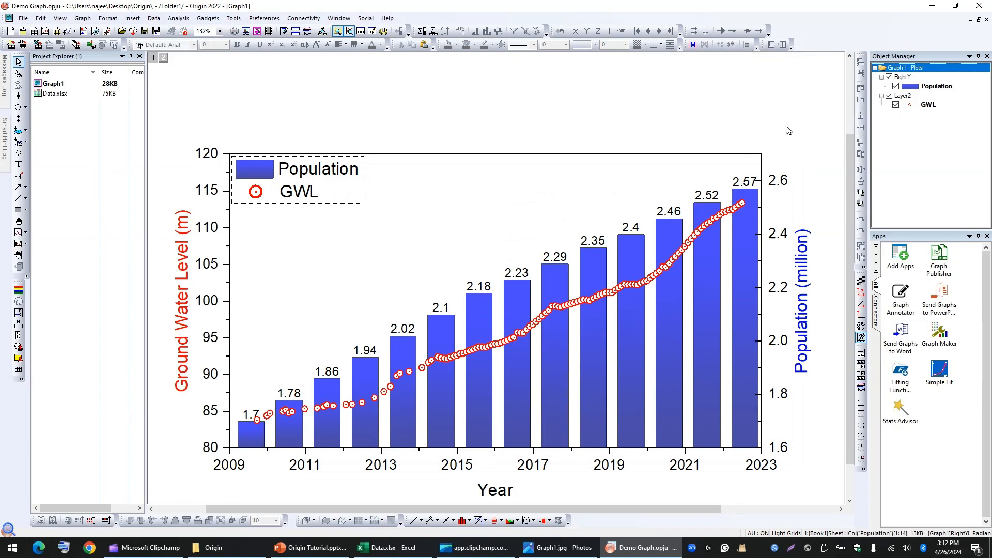
pyautogui.rightClick(931, 88)
pyautogui.click(823, 153)
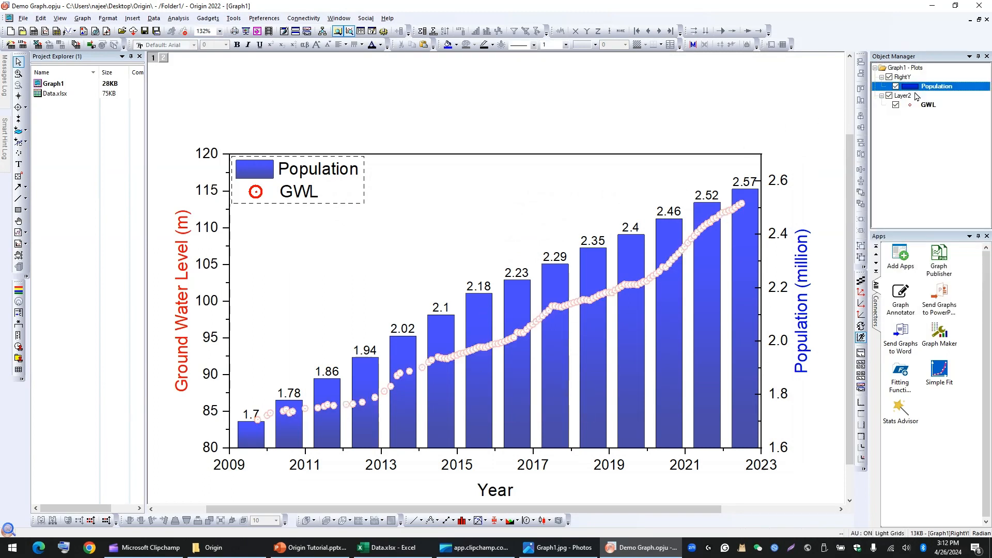
# Set the bottom X axis tick labels to the full date display format 4/26/2024.
pyautogui.click(548, 463)
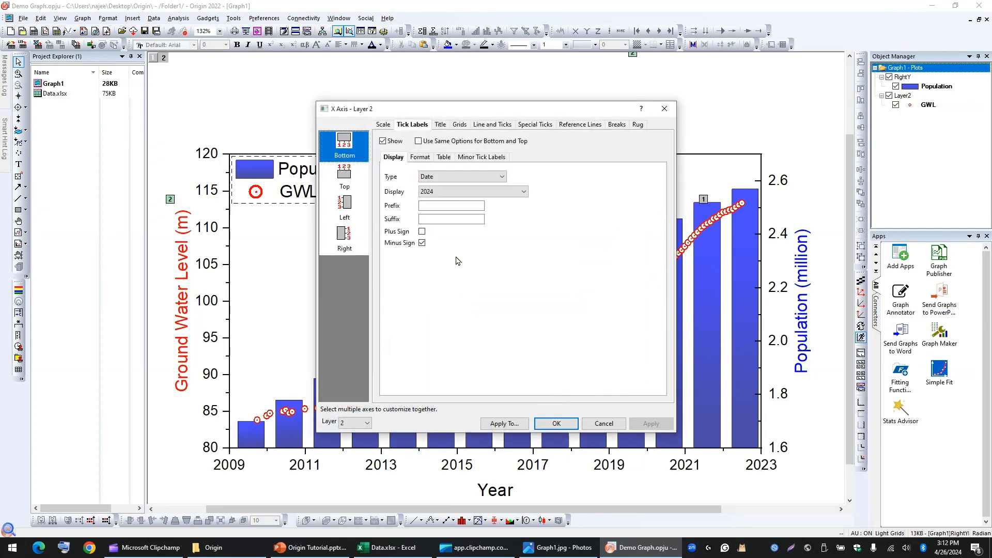
pyautogui.click(442, 192)
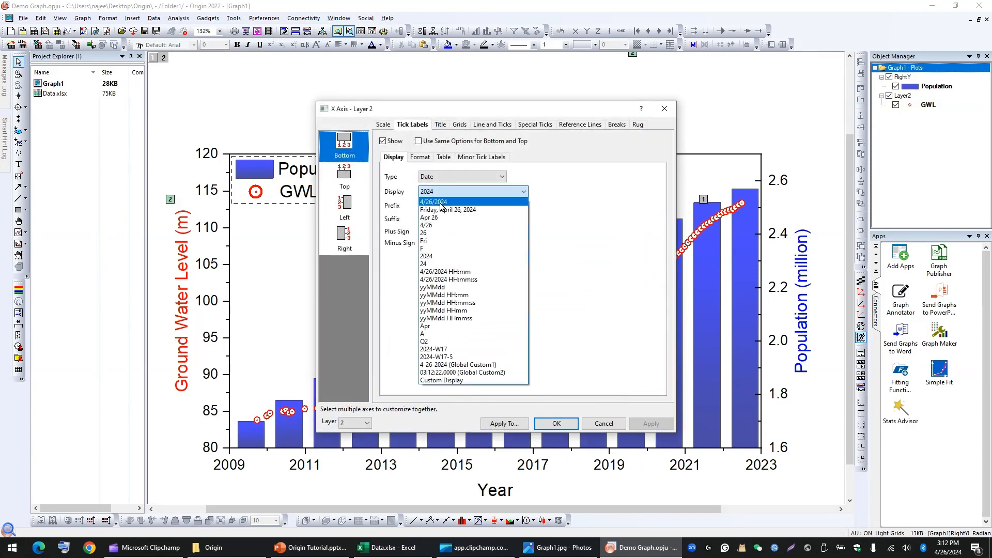
pyautogui.click(434, 202)
pyautogui.click(549, 423)
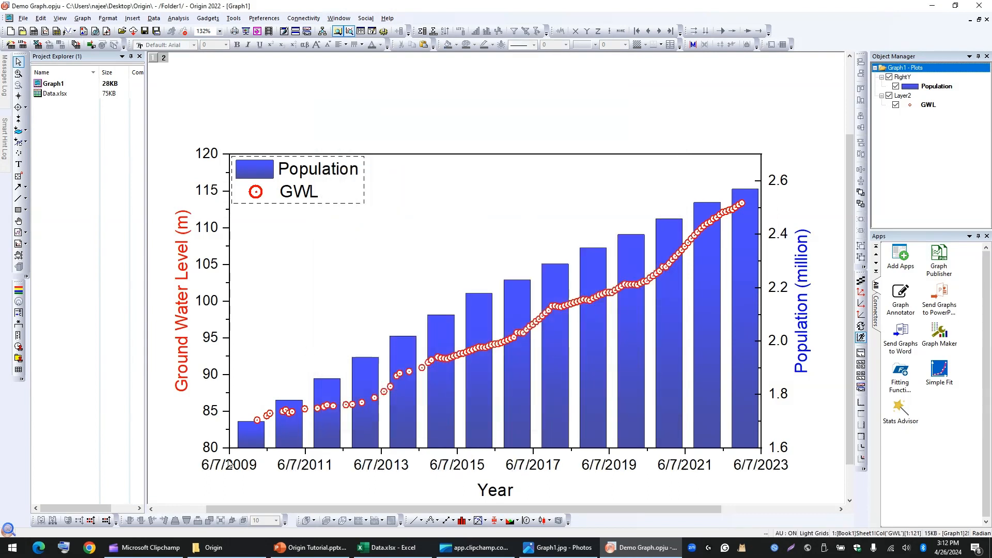
# Start an advanced graph export with the JPEG image type and the file name Graph 2.
pyautogui.click(23, 18)
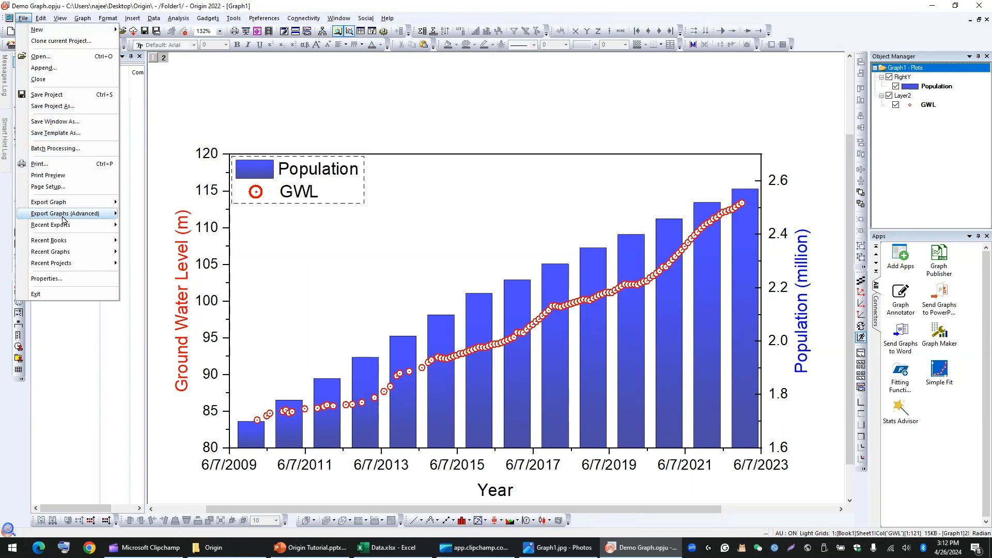
pyautogui.click(132, 216)
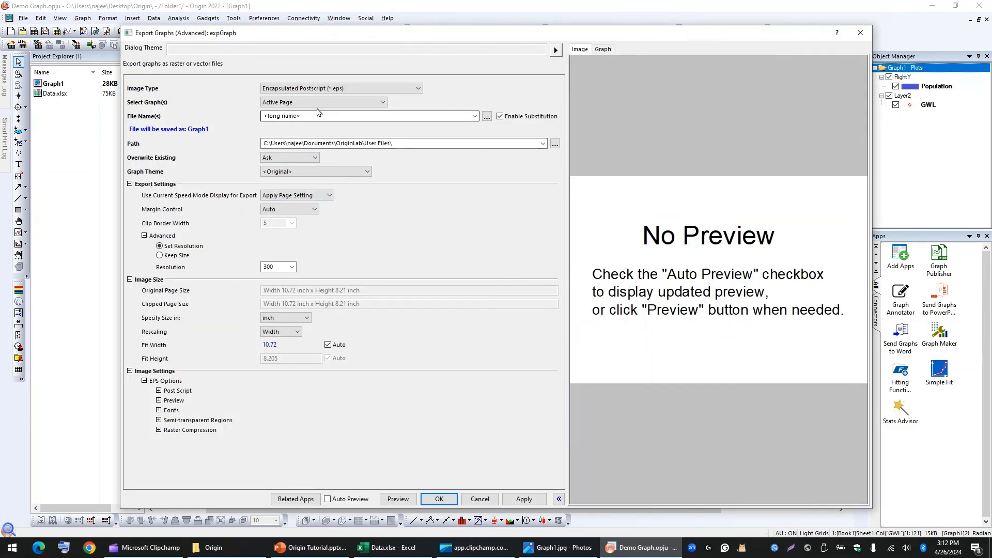
pyautogui.click(336, 88)
pyautogui.click(377, 139)
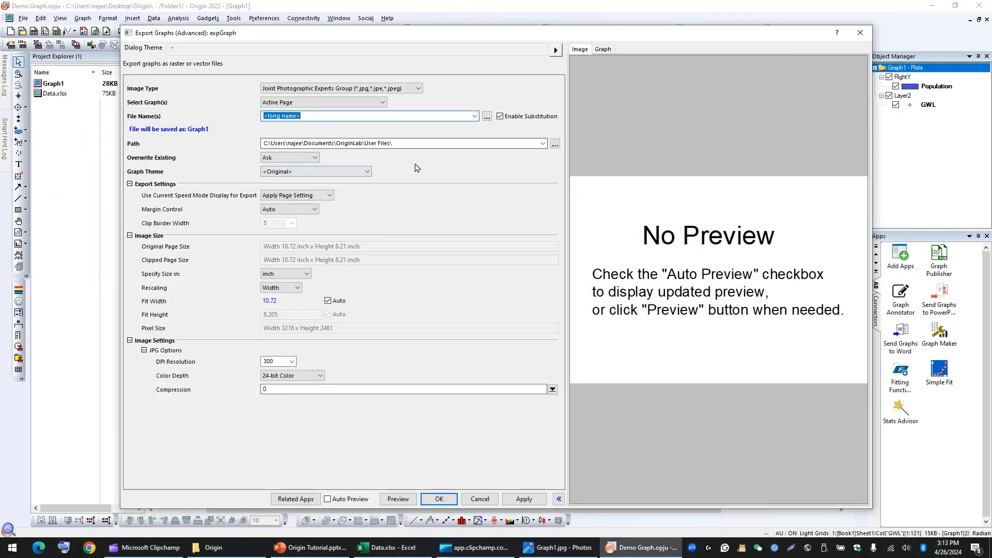
pyautogui.write('Gr')
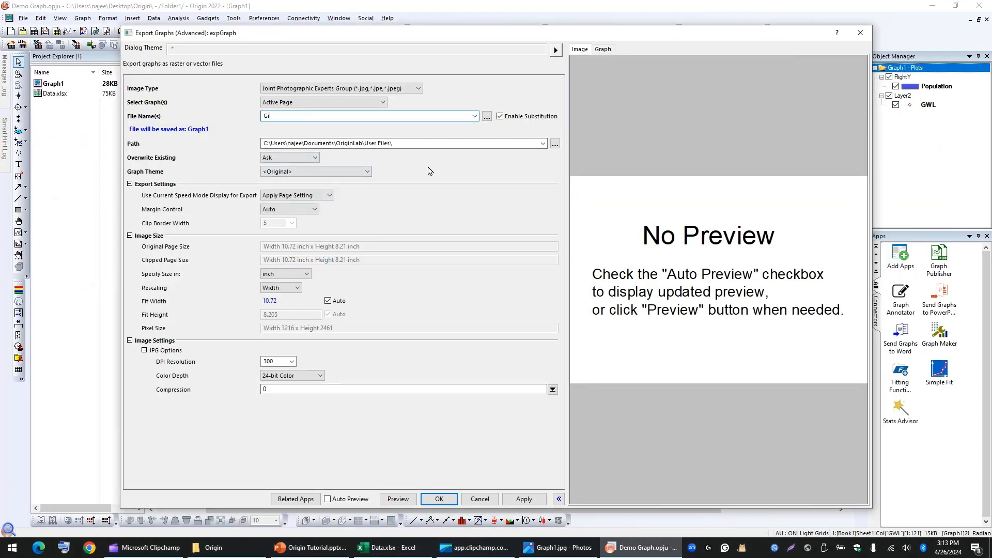
pyautogui.write('aph 2')
# Set the export path to the Origin folder on the Desktop and export the graph there as Graph 2.
pyautogui.click(555, 145)
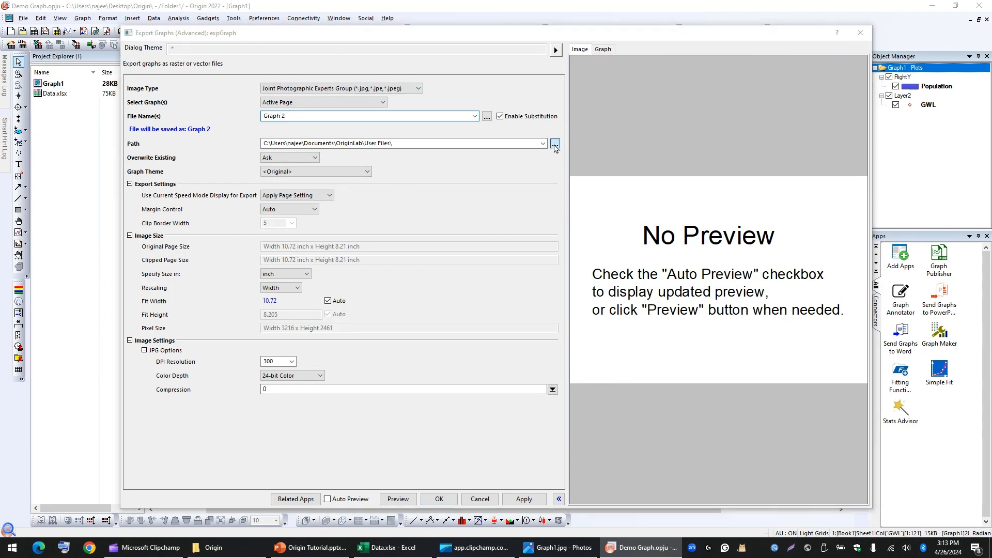
pyautogui.click(348, 181)
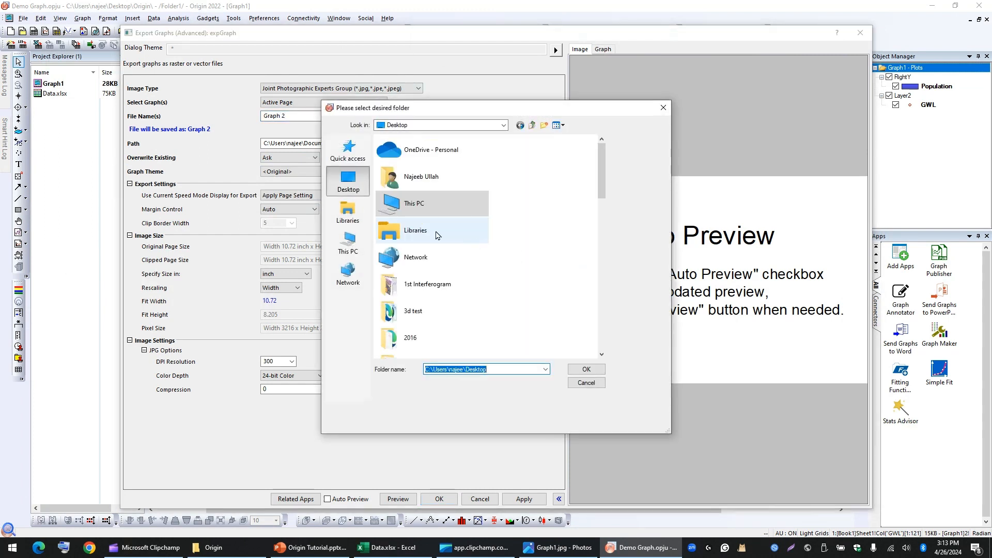
pyautogui.click(415, 211)
pyautogui.press('o')
pyautogui.doubleClick(423, 185)
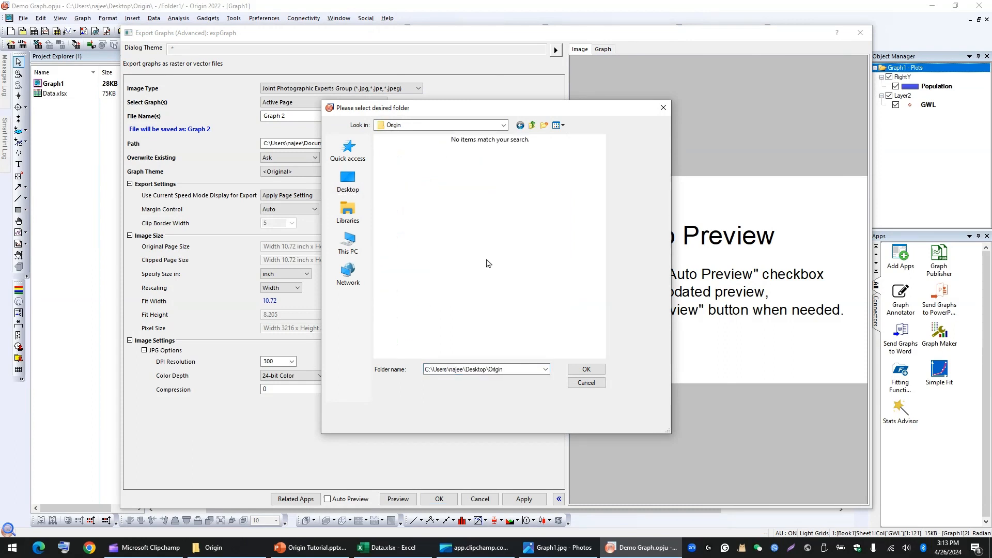
pyautogui.click(581, 370)
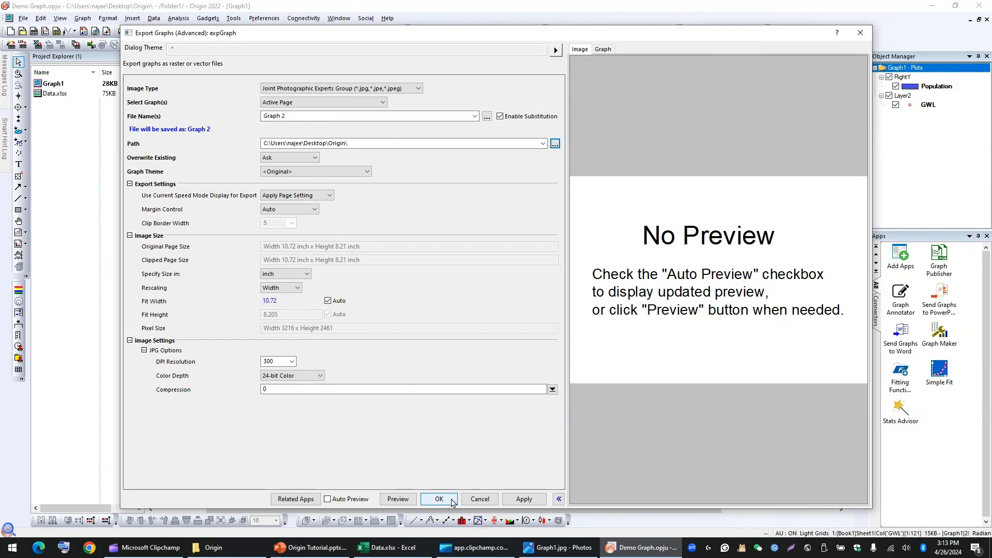
pyautogui.click(439, 499)
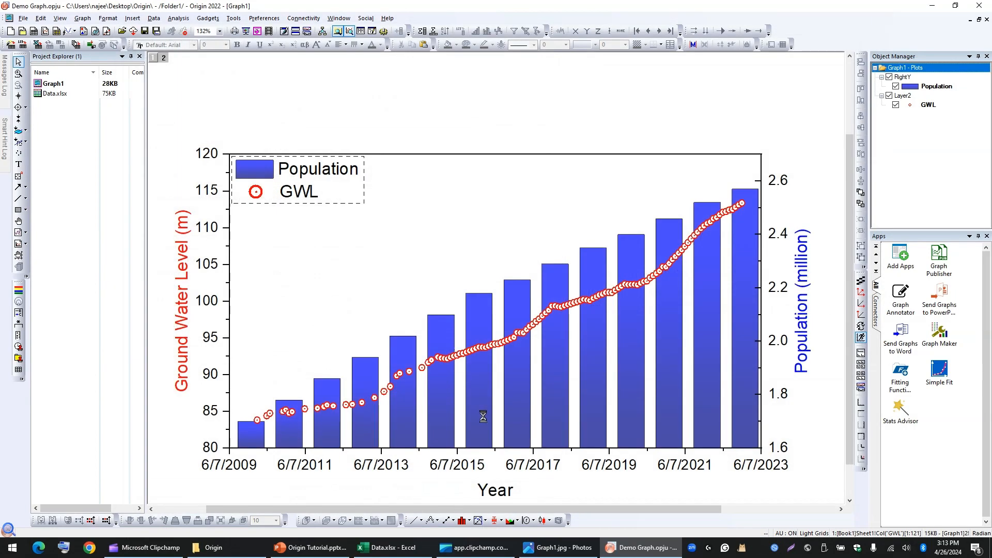
# Switch to File Explorer, open the exported Graph 2.jpg to check it, and return to the Demo Graph project in Origin.
pyautogui.click(239, 548)
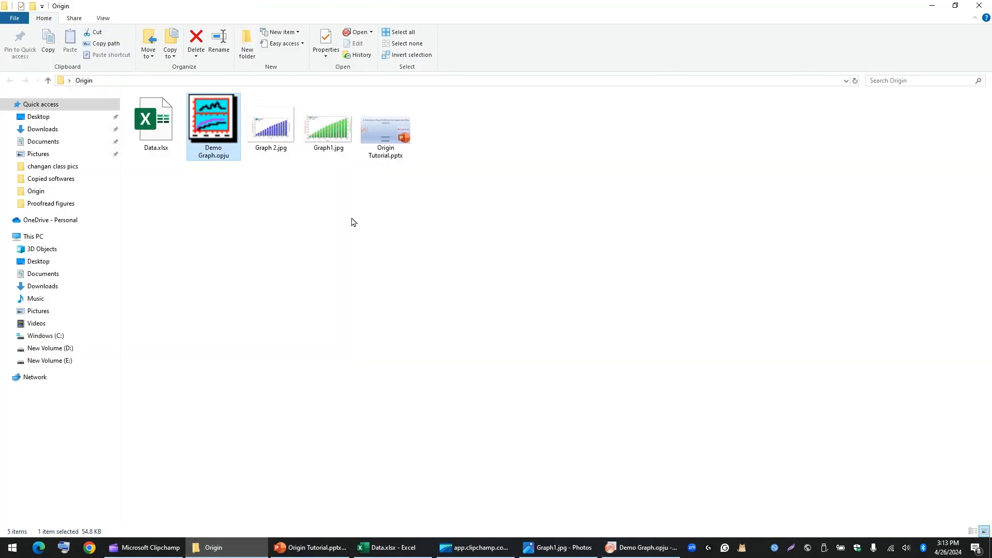
pyautogui.doubleClick(273, 124)
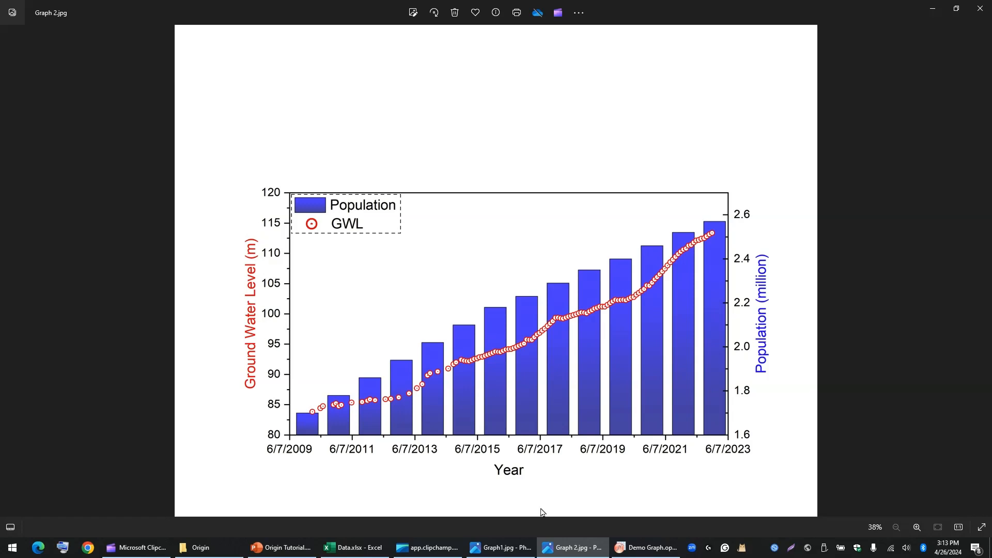
pyautogui.click(641, 547)
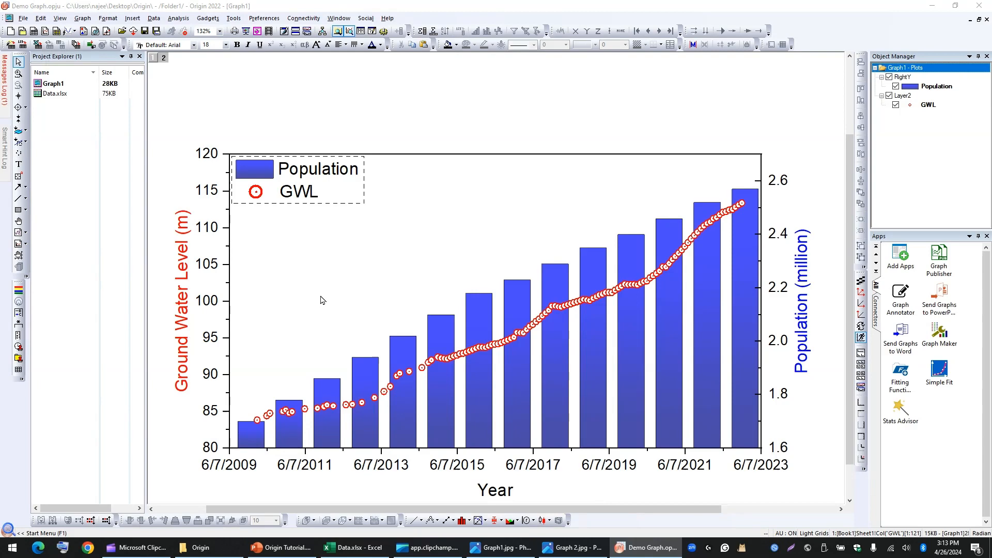
# Add a minus sign prefix to the tick labels of the left Ground Water Level axis.
pyautogui.doubleClick(212, 302)
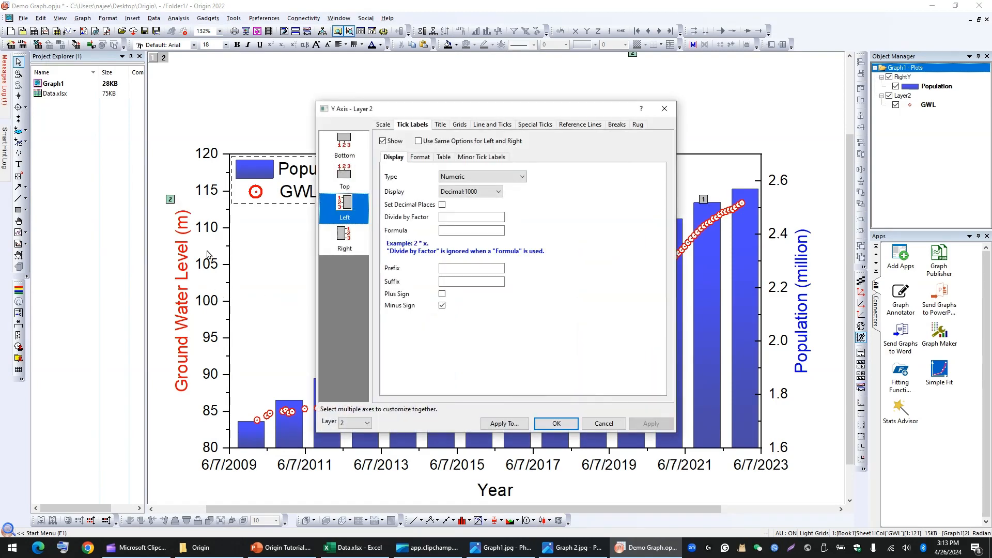
pyautogui.click(448, 268)
pyautogui.click(556, 423)
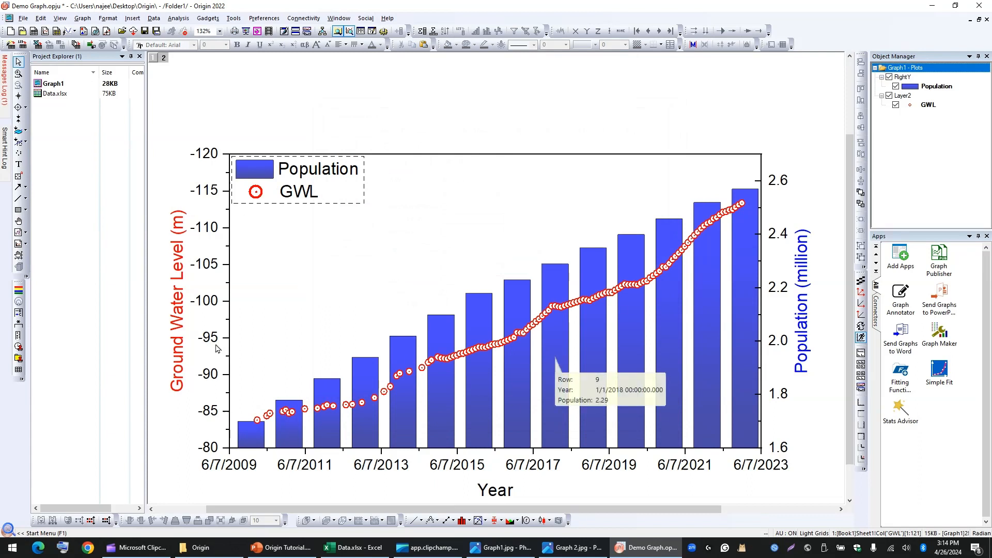
# Export the graph again as a JPEG with Tight margin control and 600 DPI resolution, replacing the existing Graph 2.jpg.
pyautogui.click(23, 18)
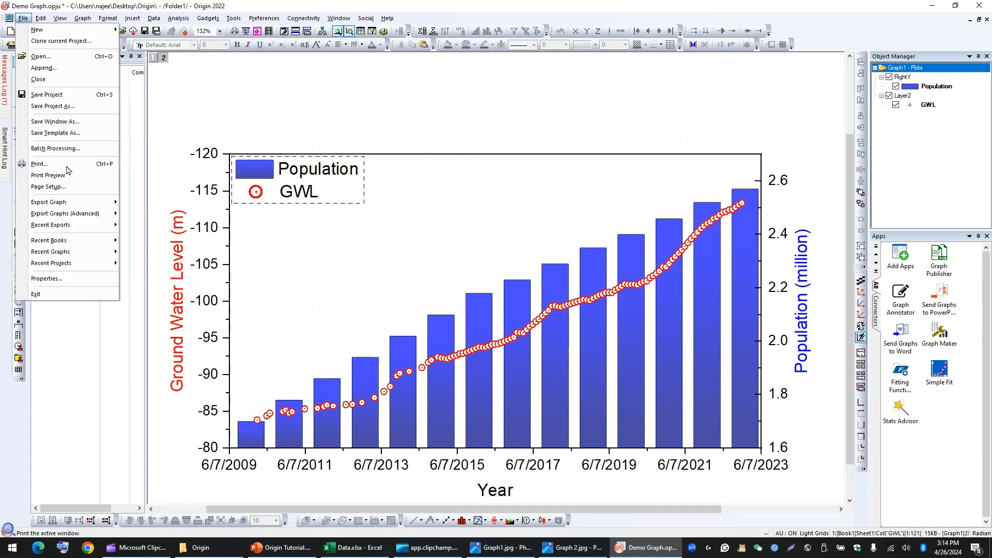
pyautogui.moveTo(110, 217)
pyautogui.click(154, 228)
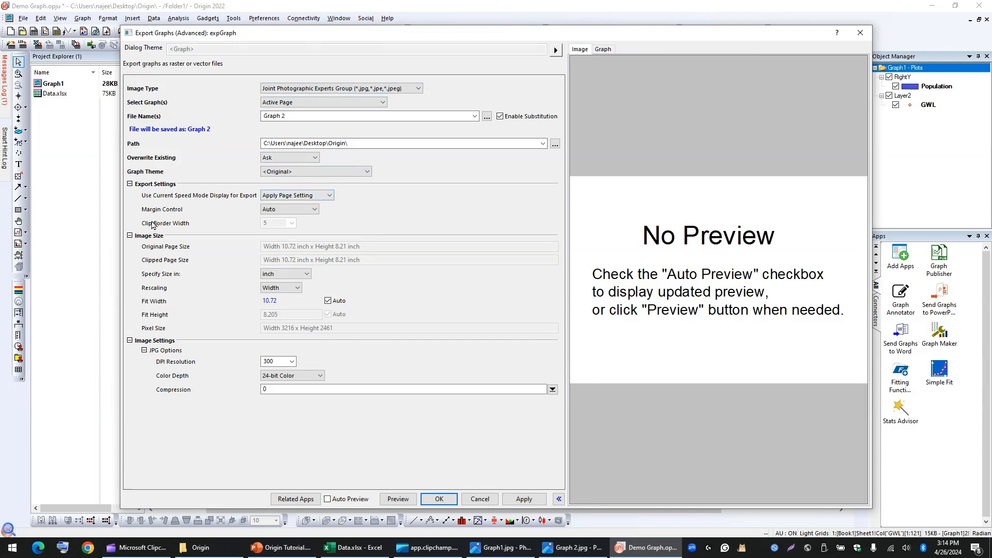
pyautogui.click(283, 210)
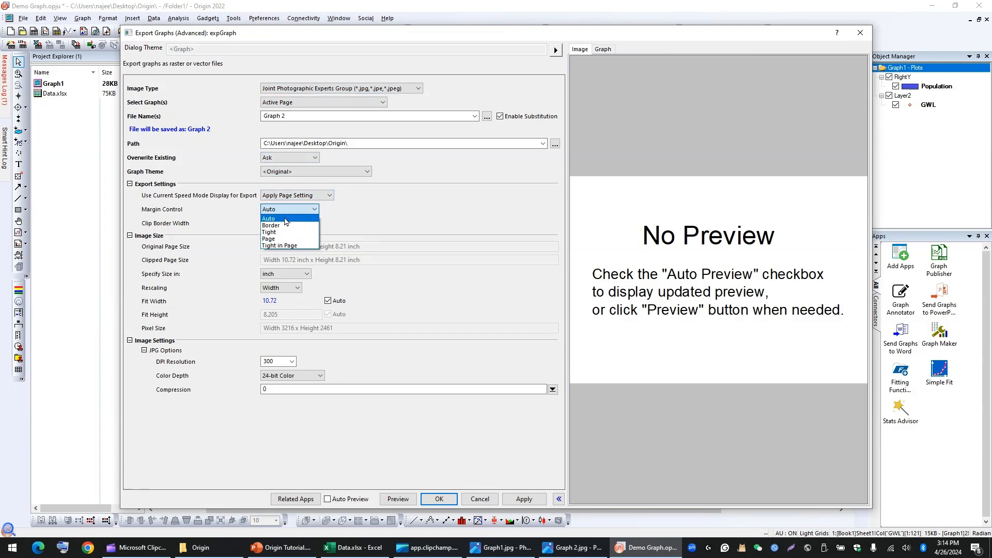
pyautogui.click(269, 232)
pyautogui.click(279, 361)
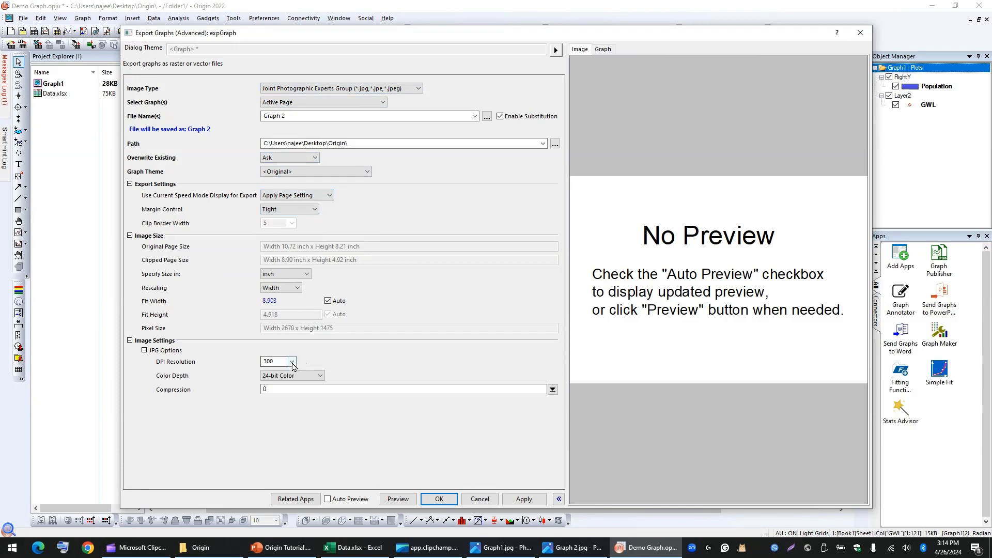
pyautogui.click(277, 405)
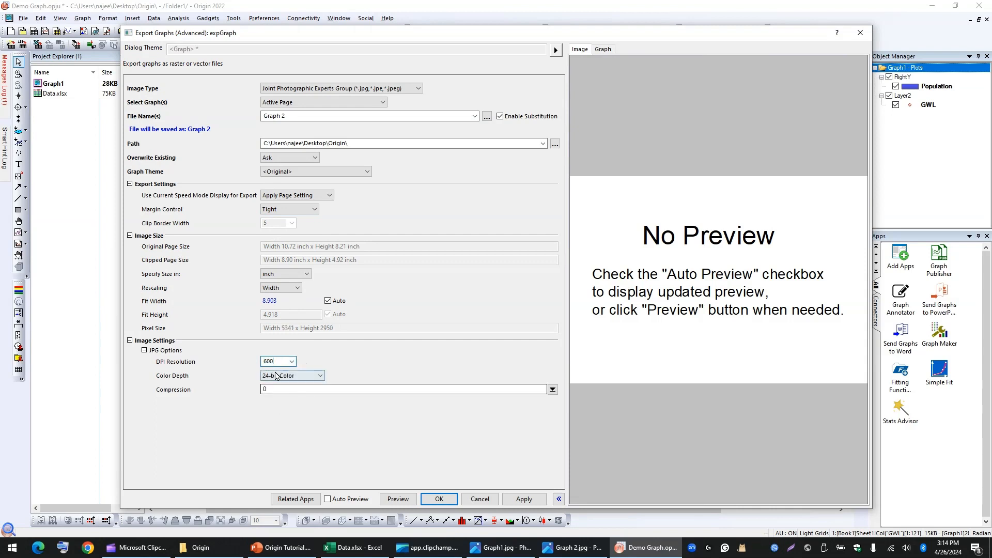
pyautogui.click(524, 500)
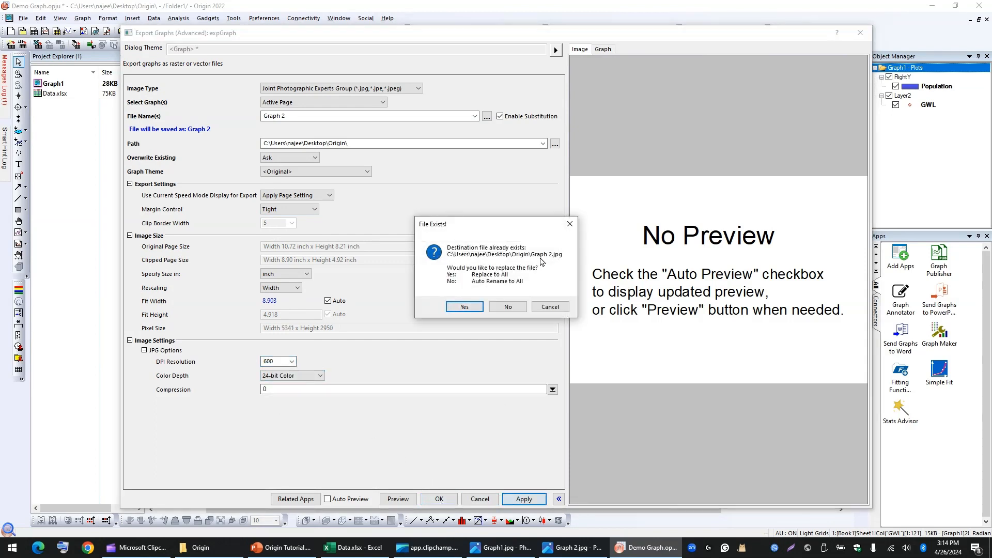
pyautogui.click(464, 307)
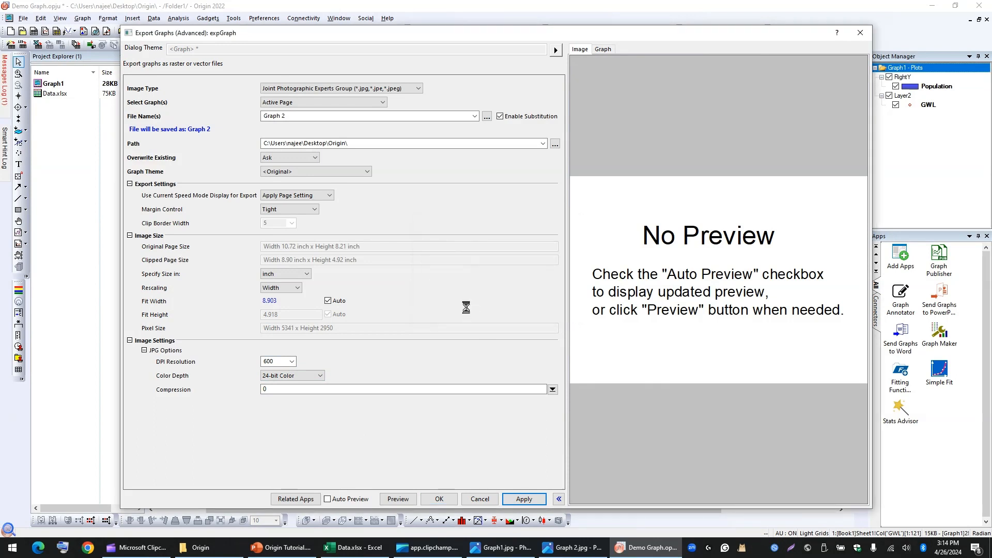
# Open the re-exported Graph 2.jpg from the Origin folder in File Explorer and examine its margins, axis labels and sharpness up close.
pyautogui.click(221, 548)
pyautogui.click(270, 259)
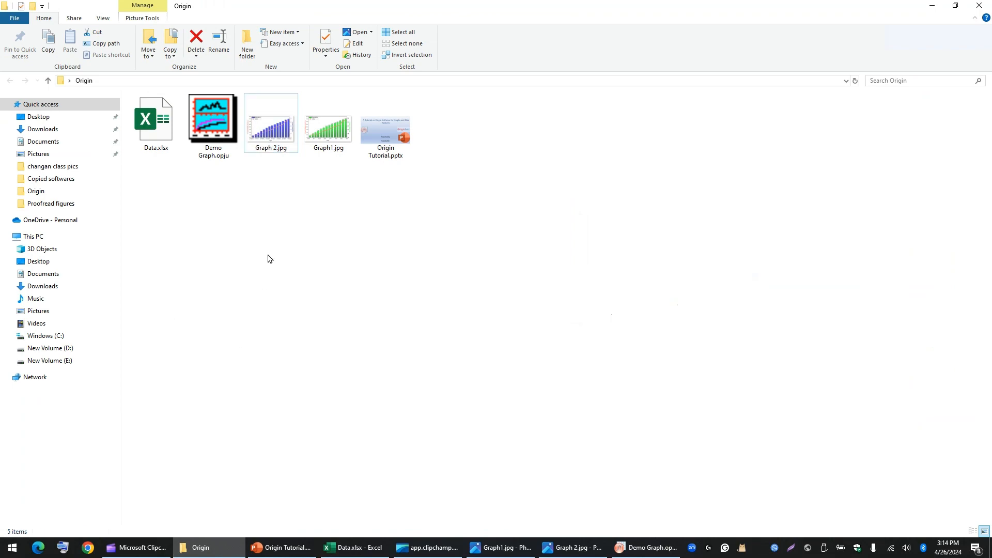
pyautogui.doubleClick(270, 126)
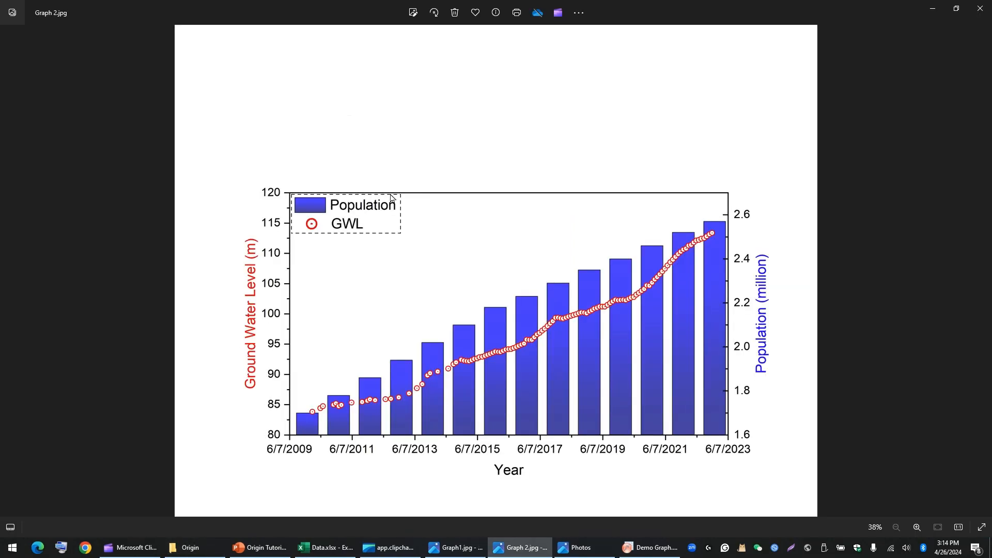
pyautogui.click(611, 494)
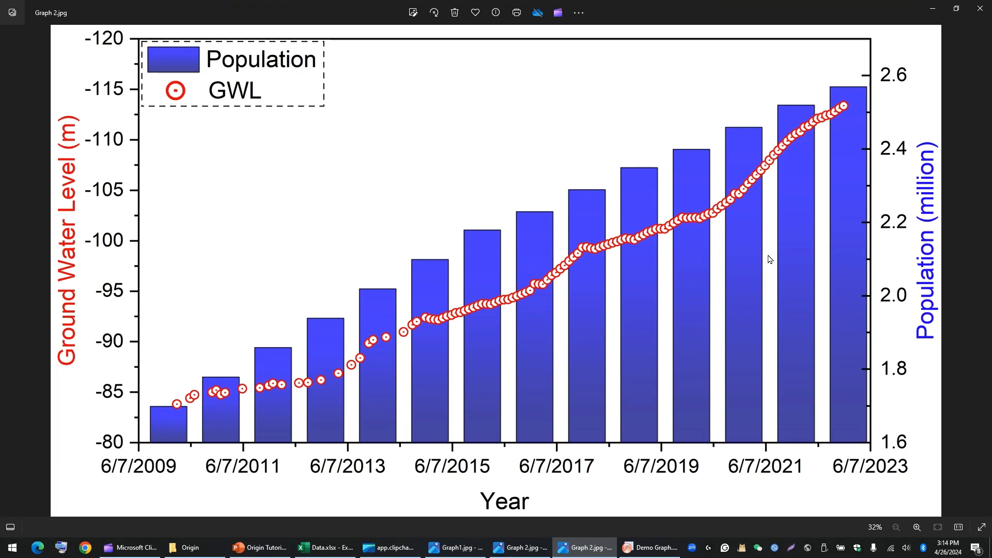
pyautogui.scroll(3, 768, 260)
pyautogui.scroll(-5, 653, 146)
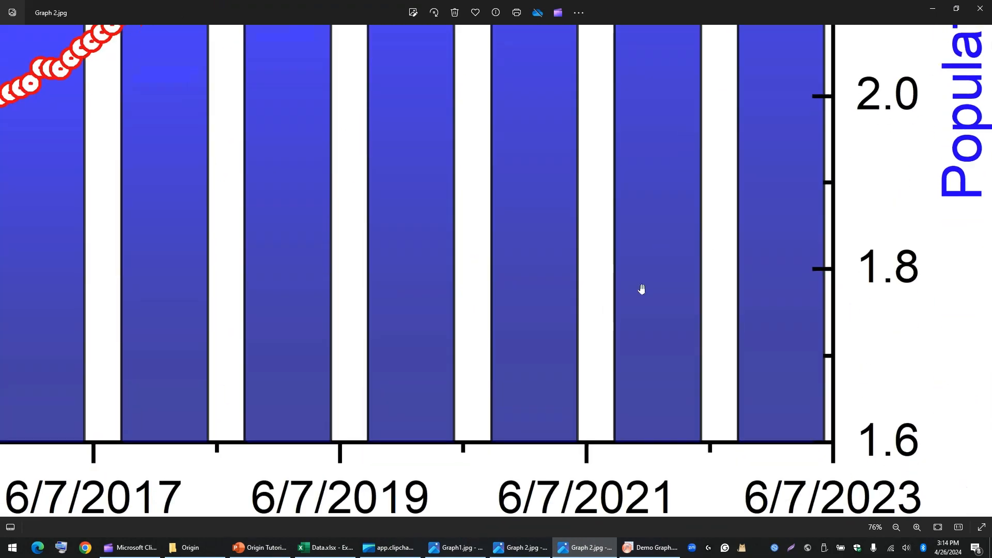
pyautogui.scroll(-5, 406, 292)
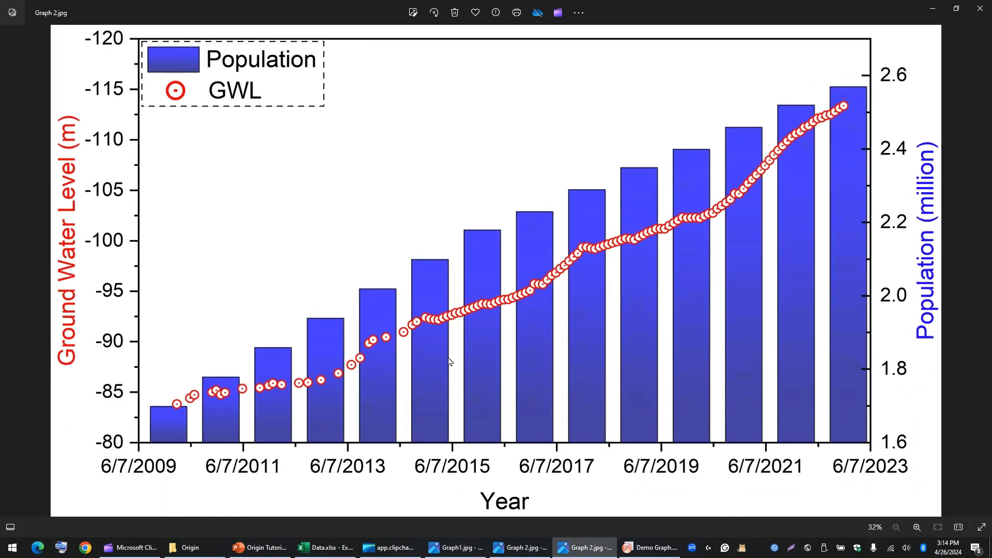
pyautogui.click(129, 547)
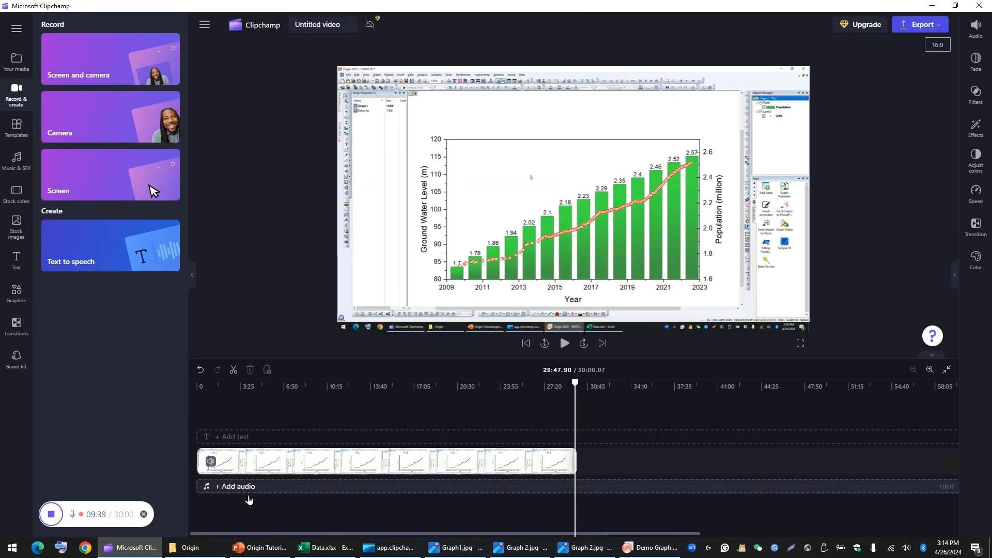